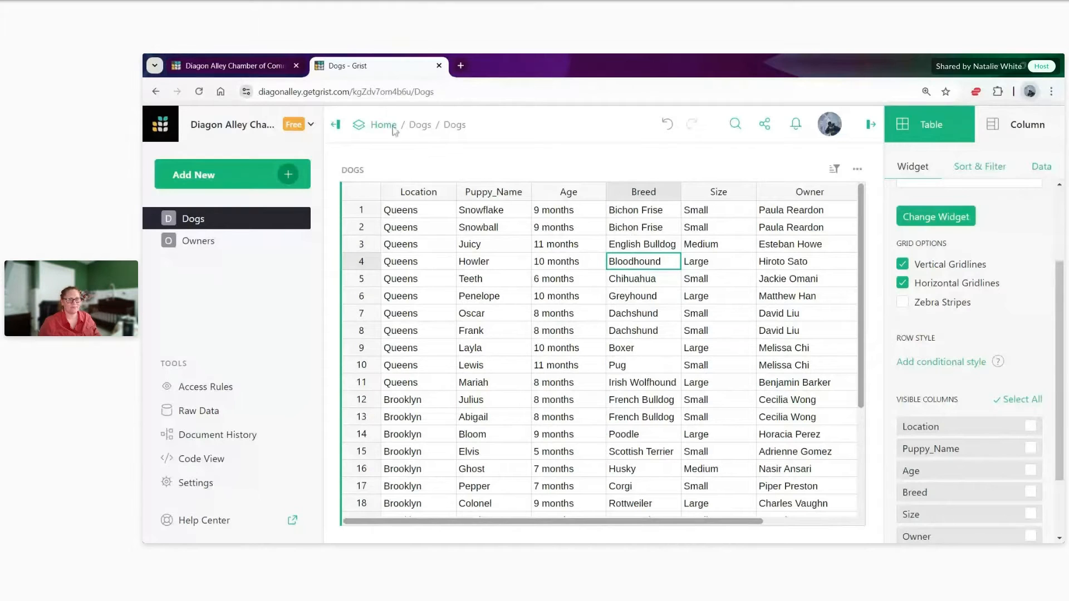
# Close the Dogs document and switch from the team site to the personal site.
pyautogui.click(439, 66)
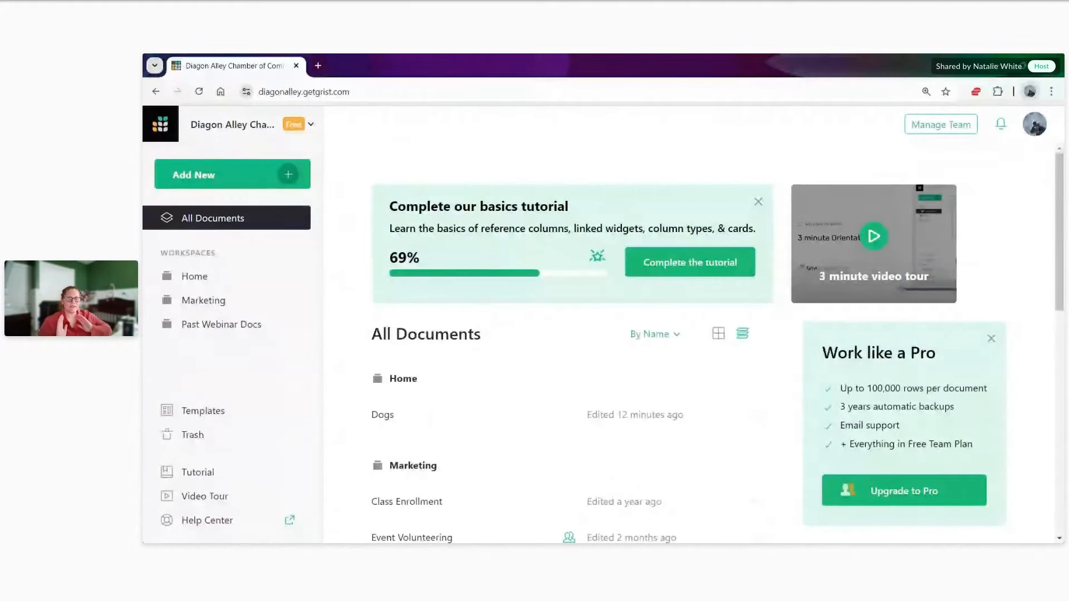
pyautogui.click(301, 133)
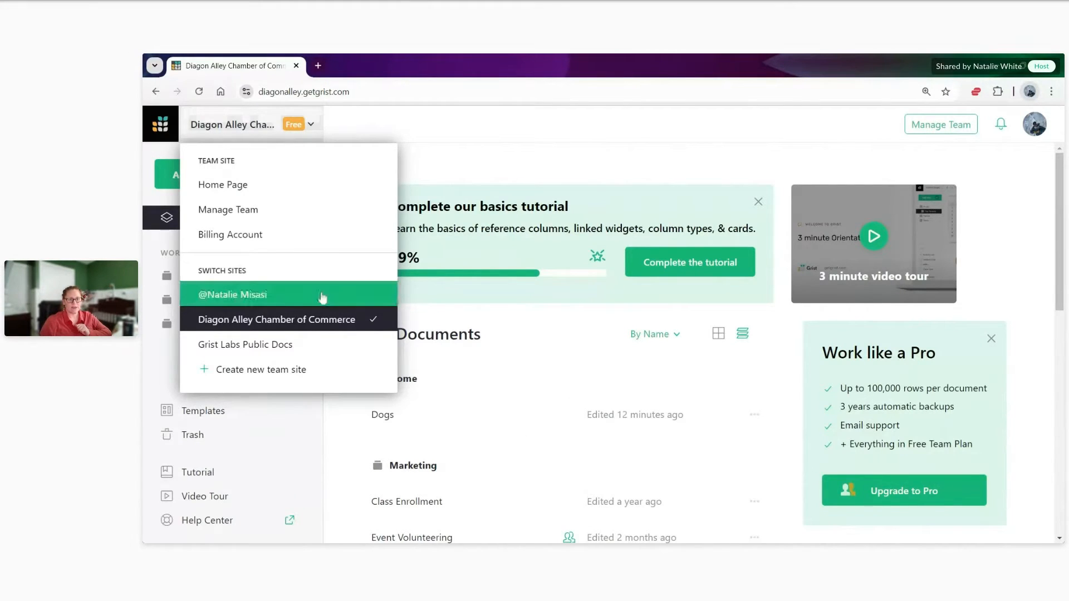
pyautogui.click(206, 300)
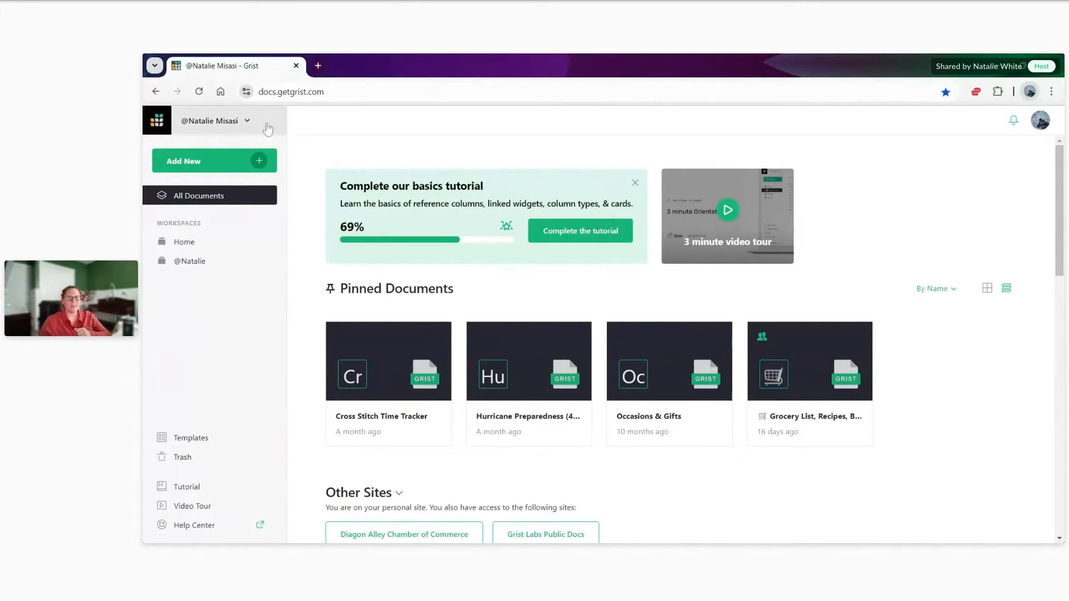
# Switch back to the Diagon Alley Chamber of Commerce team site.
pyautogui.click(250, 126)
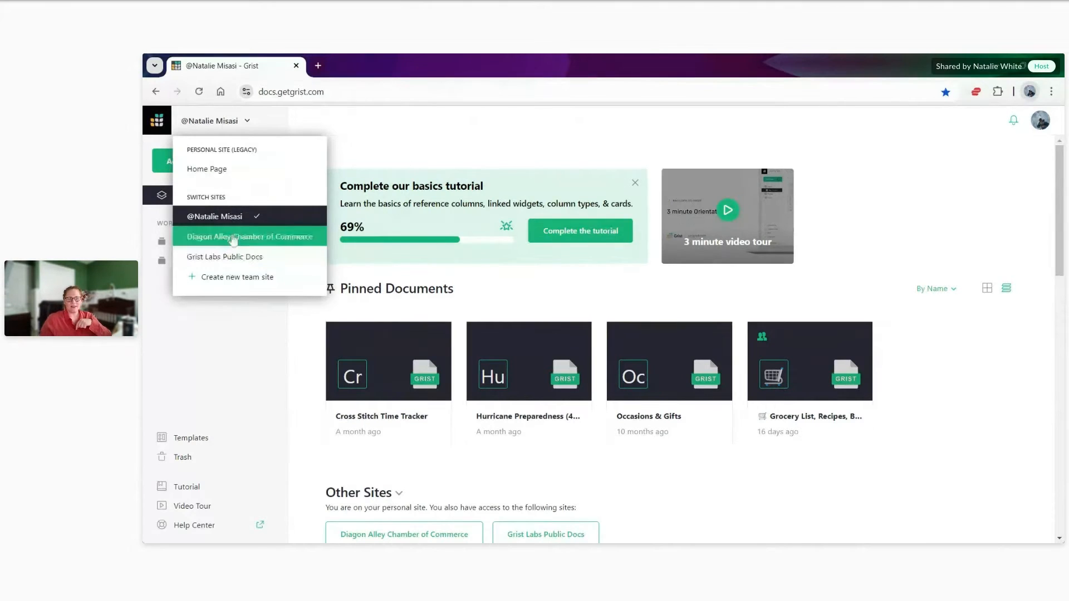
pyautogui.click(236, 127)
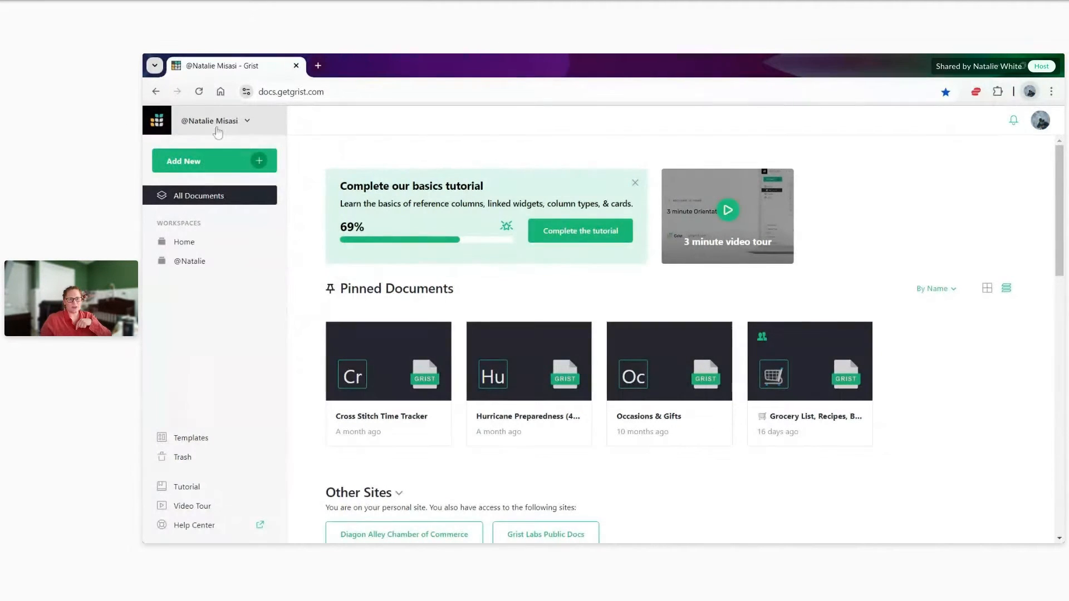
pyautogui.click(260, 130)
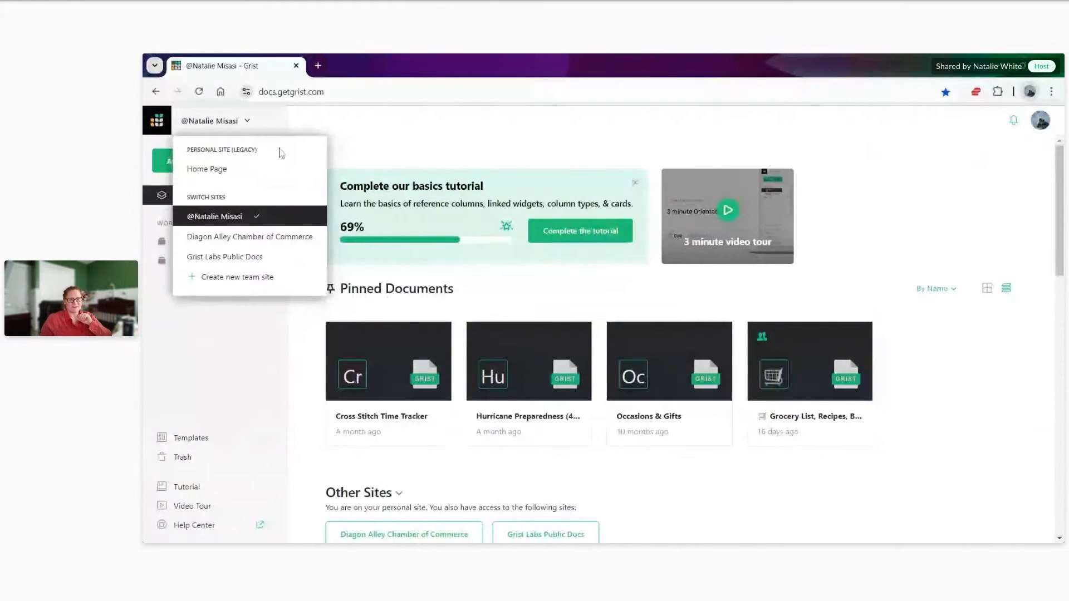
pyautogui.click(264, 237)
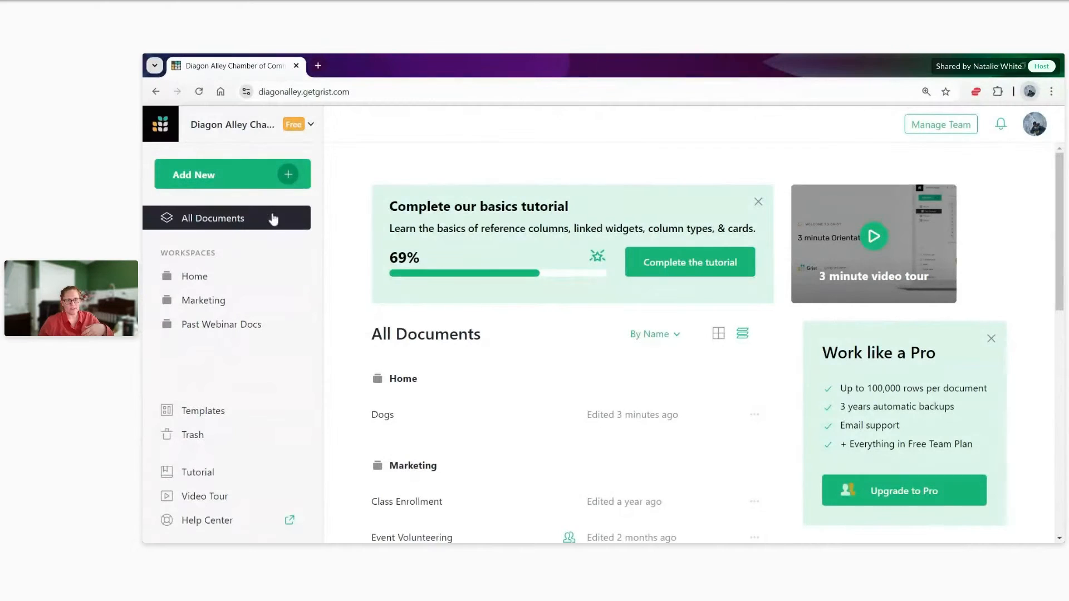
# Look through the team site's list of all documents and view the Marketing workspace.
pyautogui.scroll(-1, 713, 343)
pyautogui.scroll(-1, 418, 279)
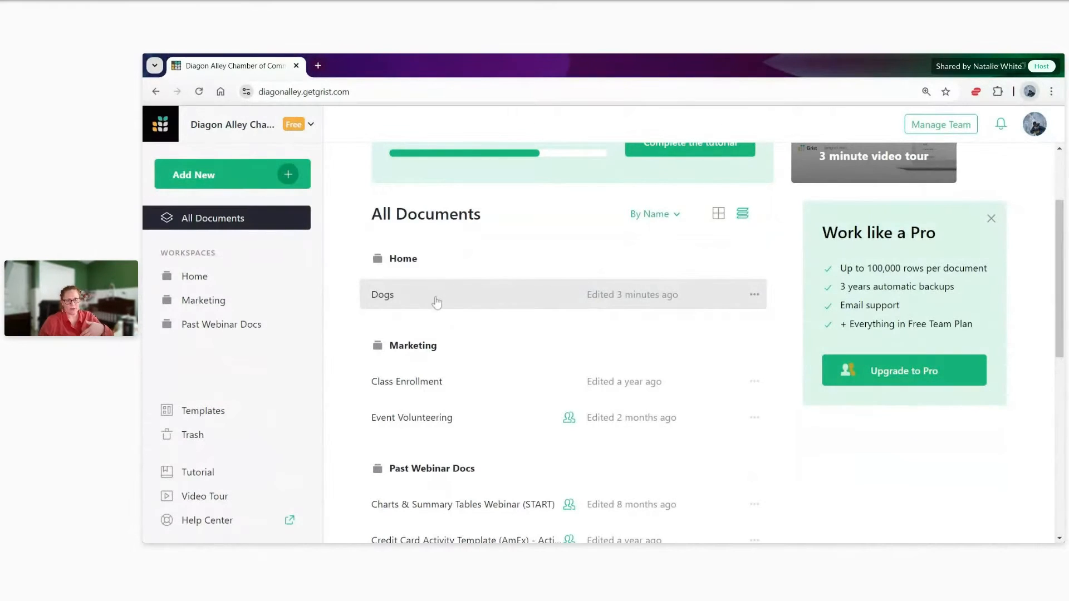
pyautogui.click(236, 310)
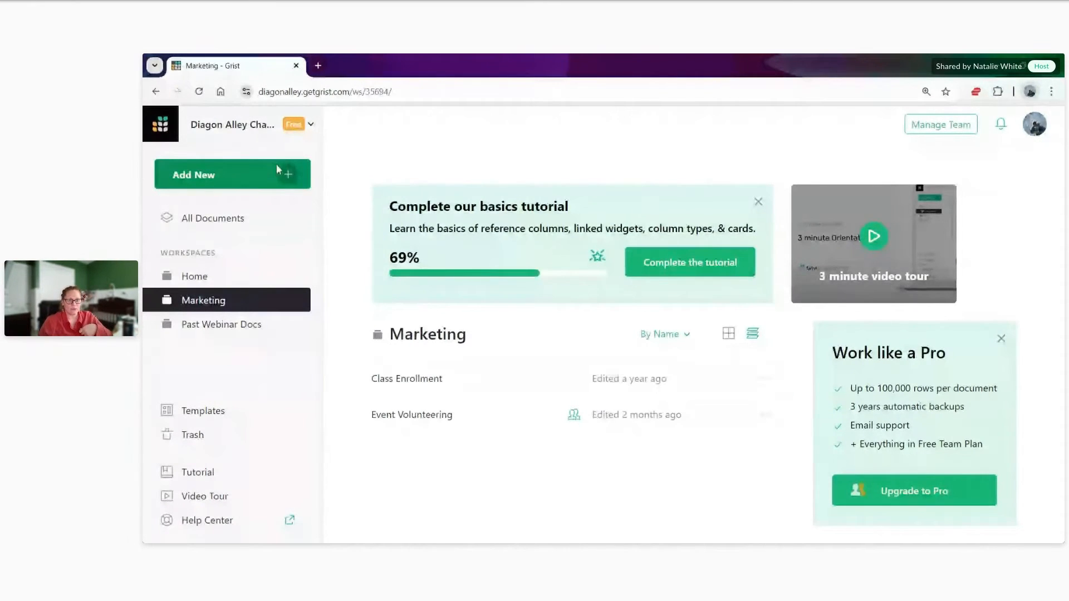
# Create a new workspace named Example in the team site and open it.
pyautogui.click(270, 185)
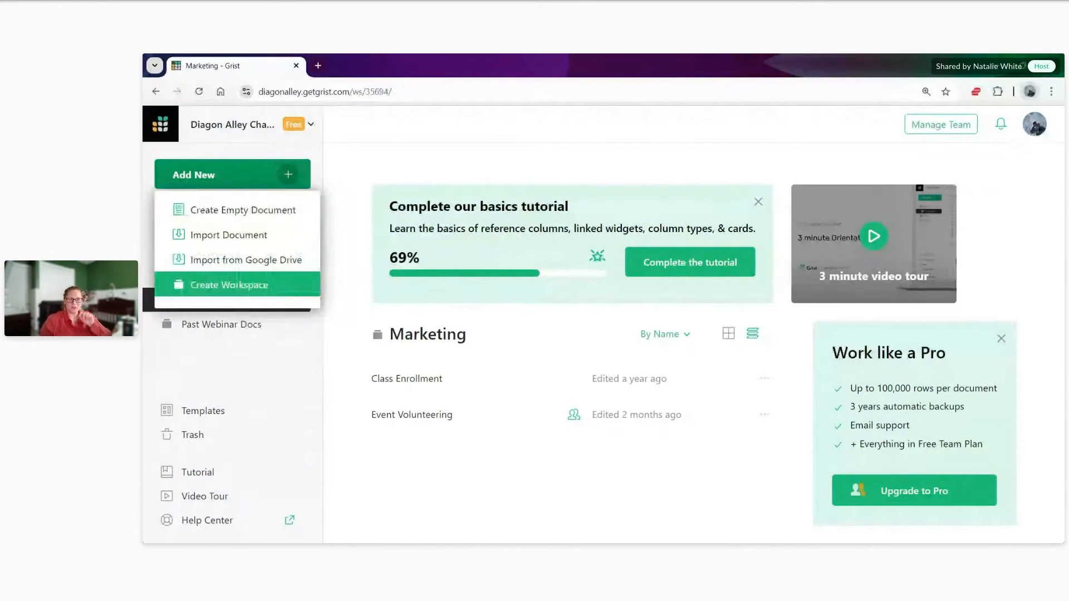
pyautogui.click(230, 284)
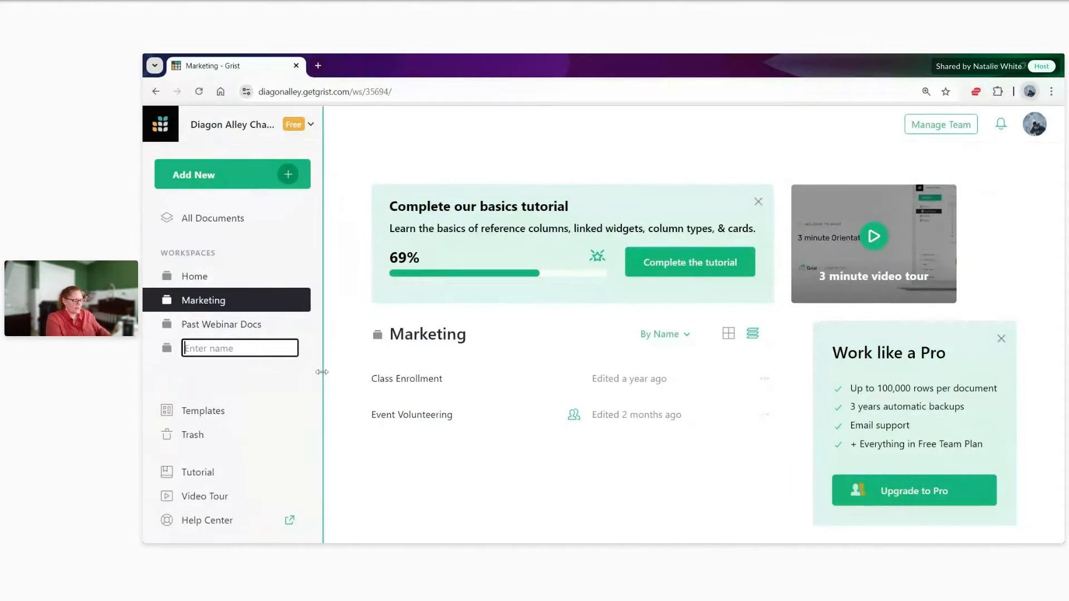
pyautogui.write('Example')
pyautogui.press('Return')
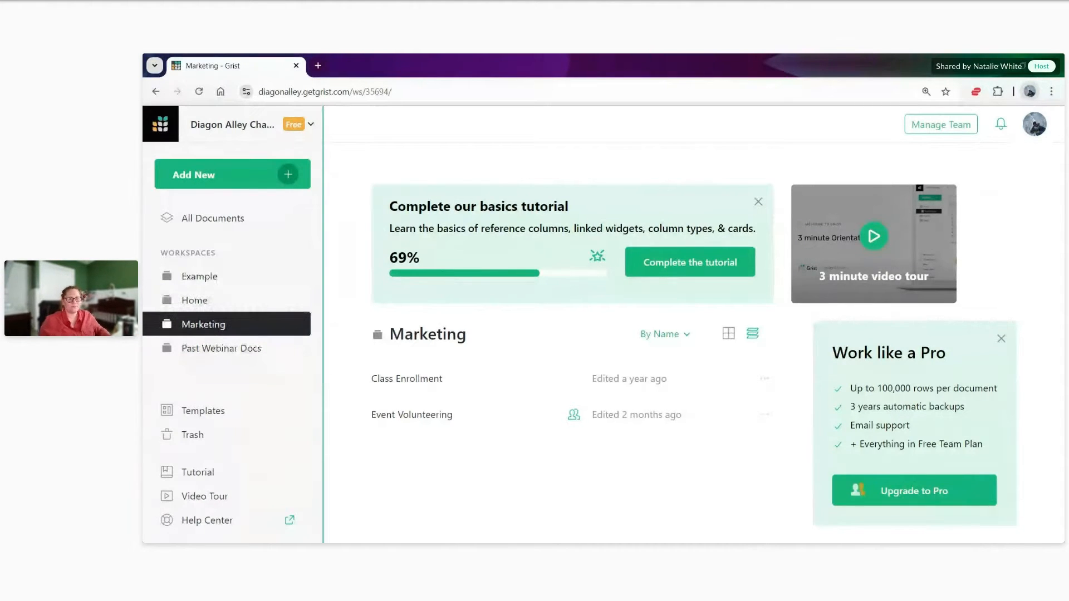
pyautogui.click(244, 277)
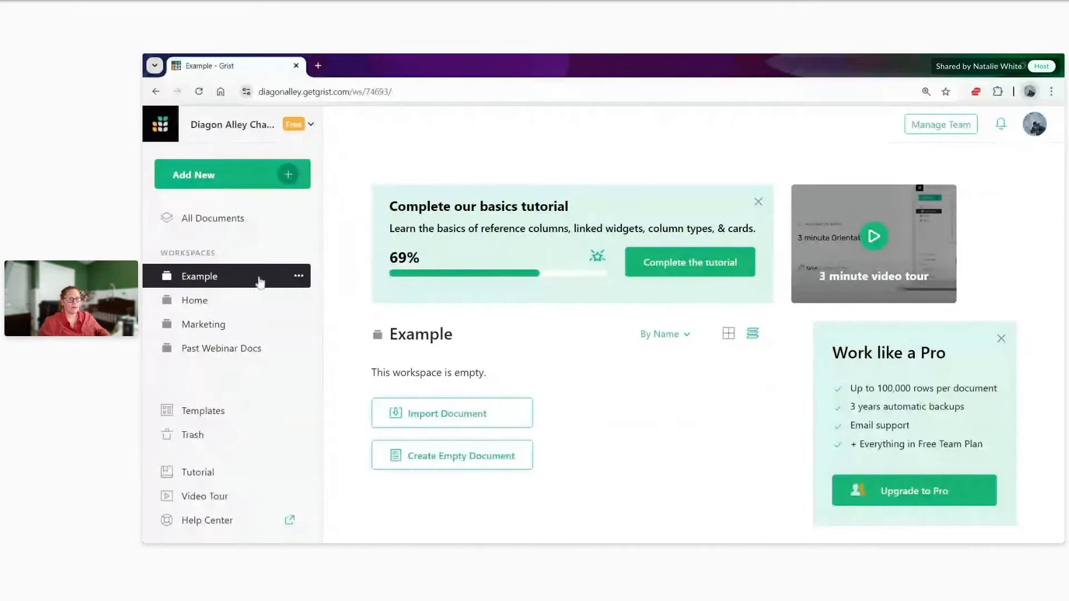
# Set the Example workspace's inherited access to None and invite one team member by e-mail as Viewer.
pyautogui.click(304, 281)
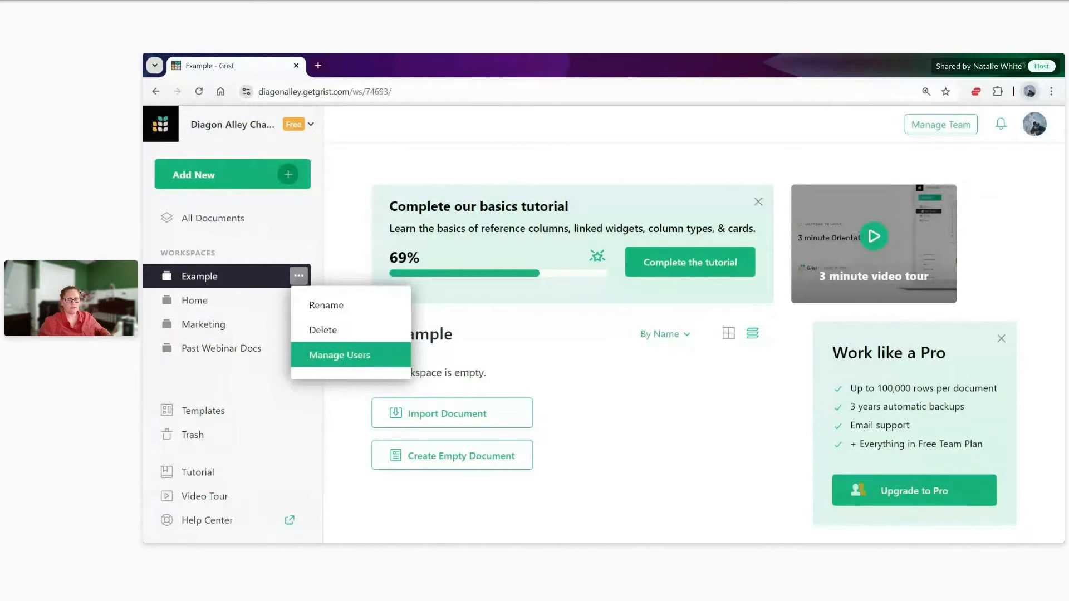
pyautogui.click(349, 361)
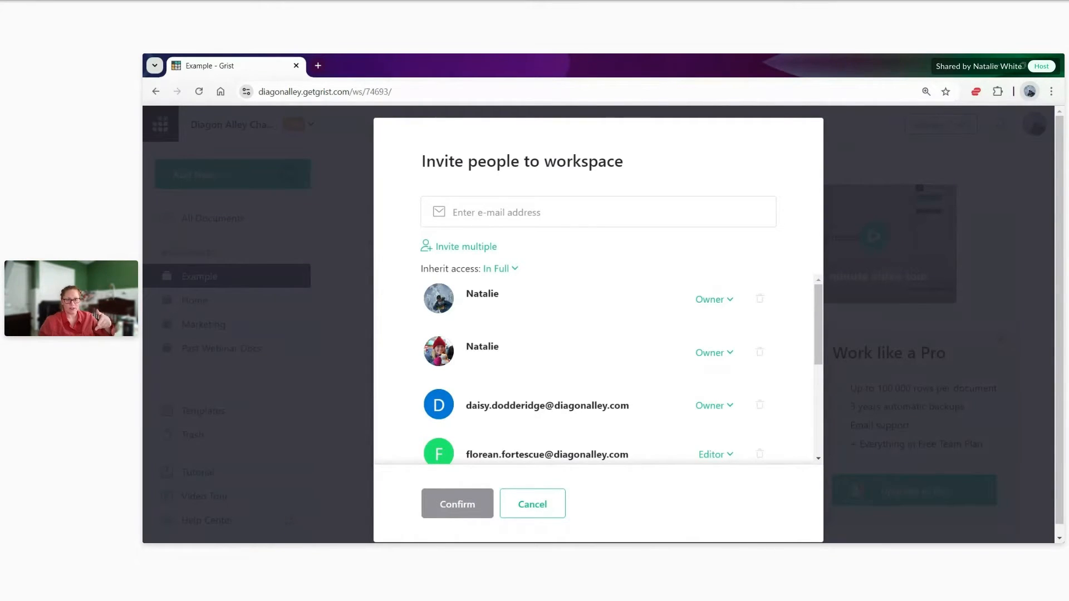
pyautogui.click(516, 271)
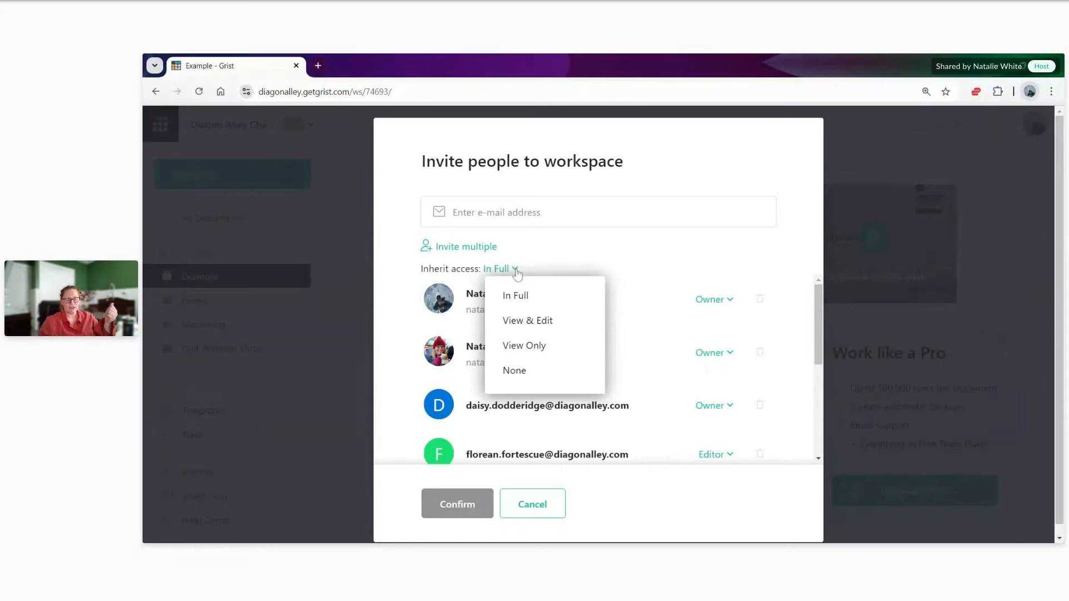
pyautogui.click(514, 374)
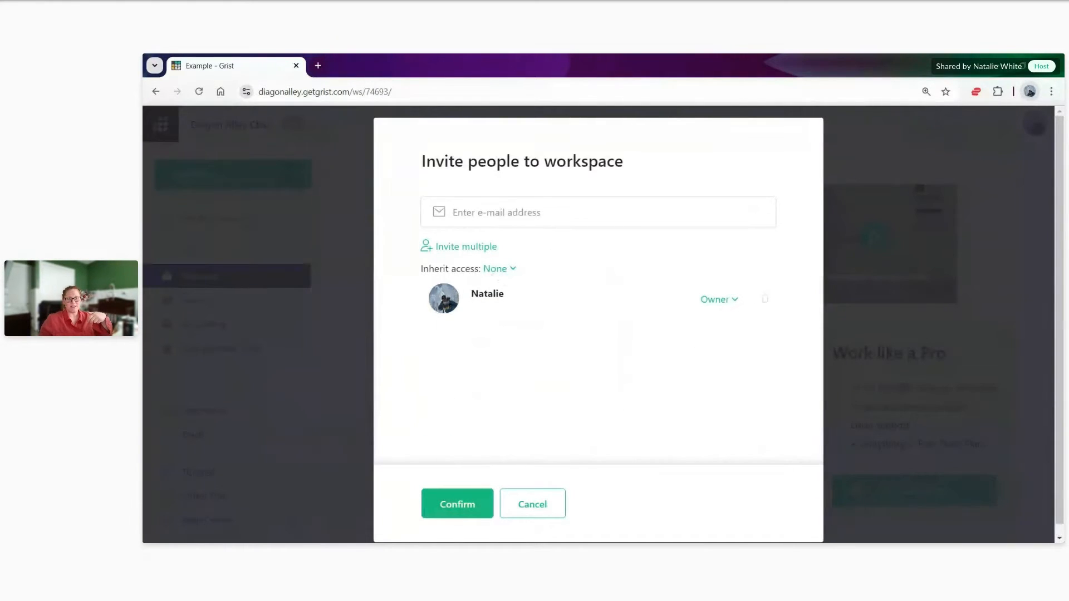
pyautogui.click(560, 212)
pyautogui.click(560, 265)
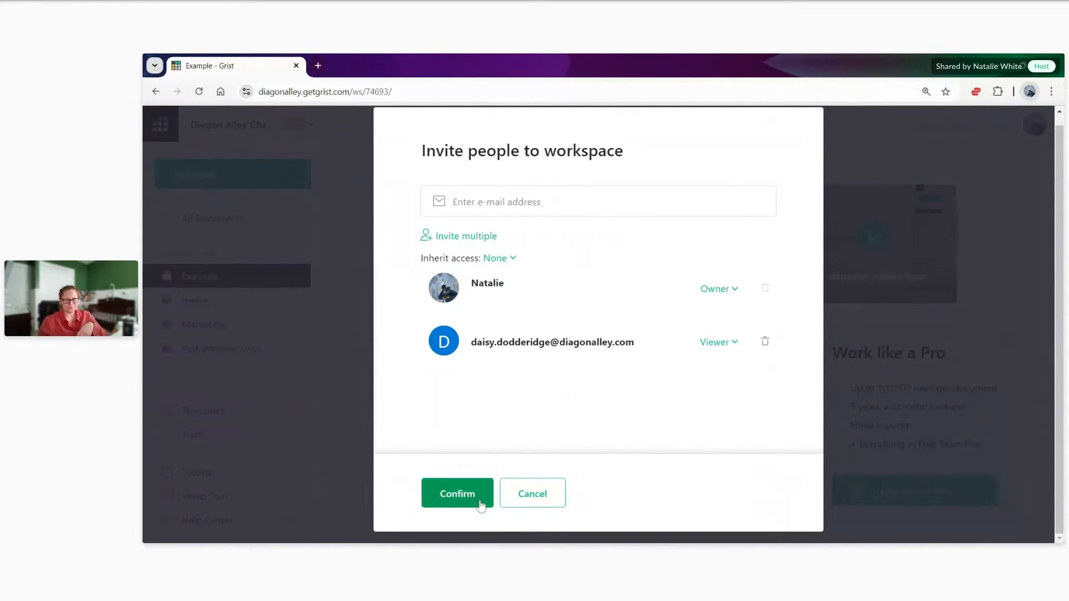
pyautogui.click(459, 495)
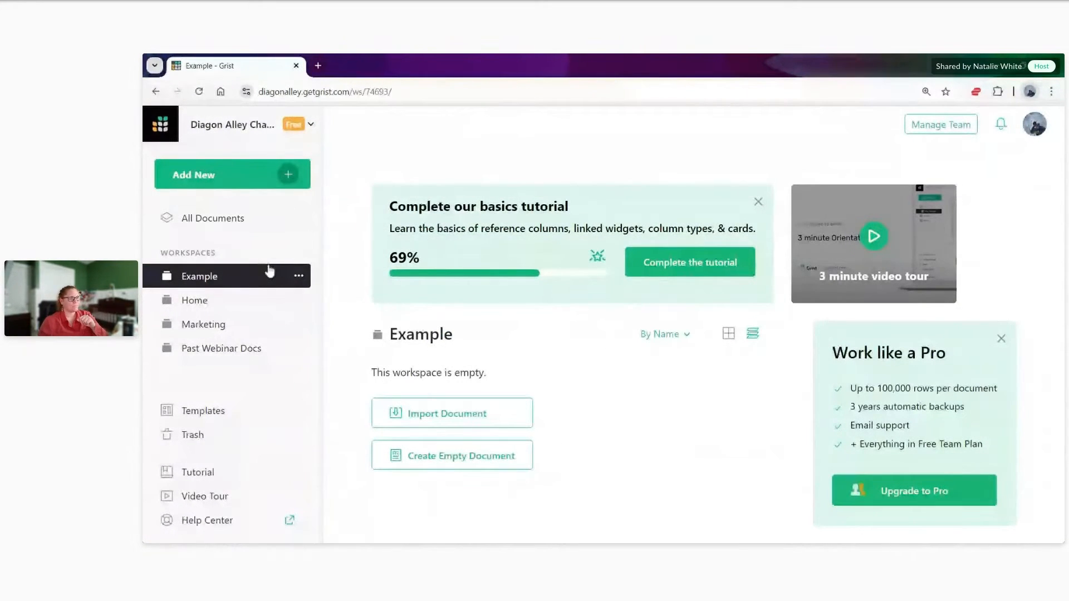
# View the Home workspace, return to all documents, and compare the list and grid layouts, leaving the grid layout active.
pyautogui.click(251, 306)
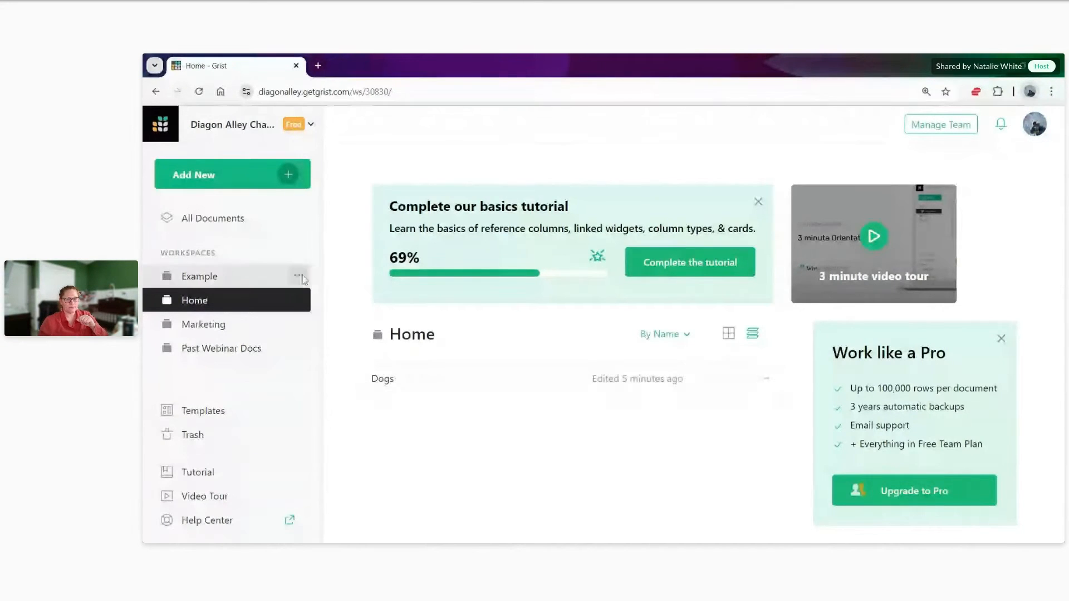
pyautogui.click(230, 220)
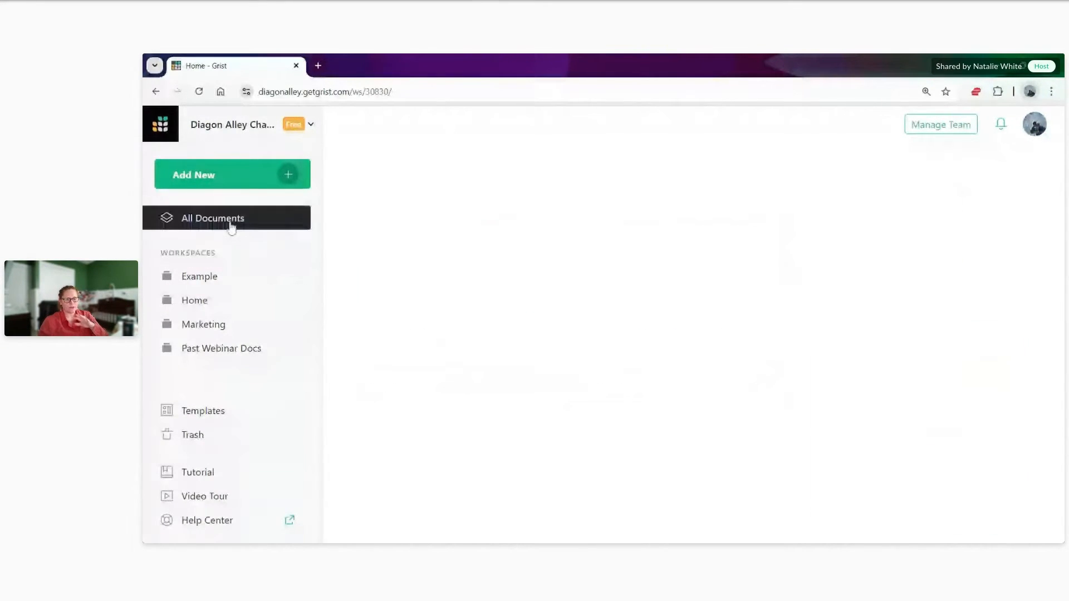
pyautogui.scroll(-1, 529, 412)
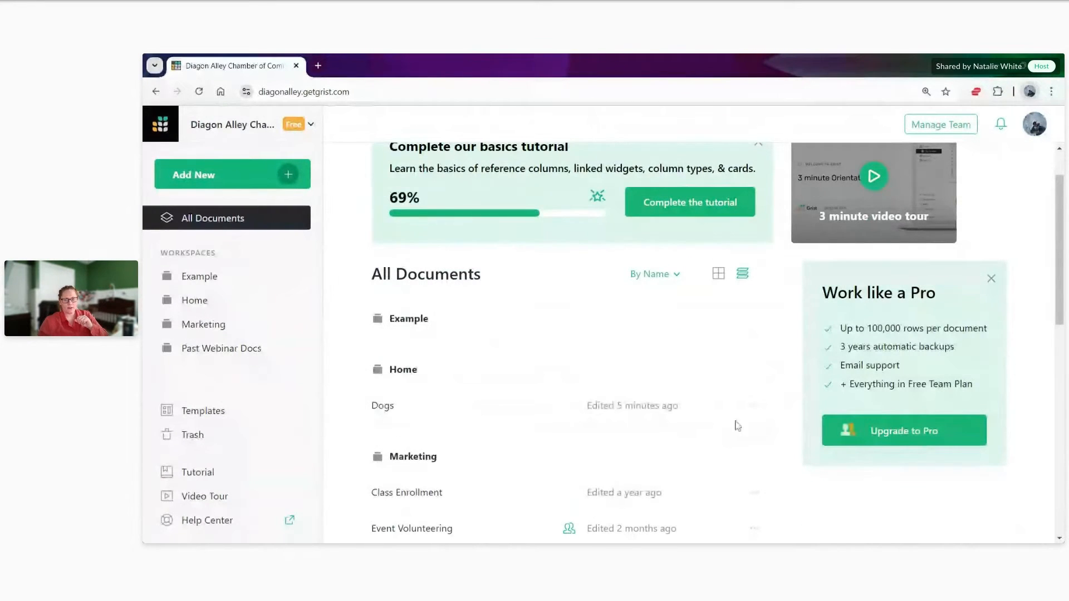
pyautogui.click(719, 279)
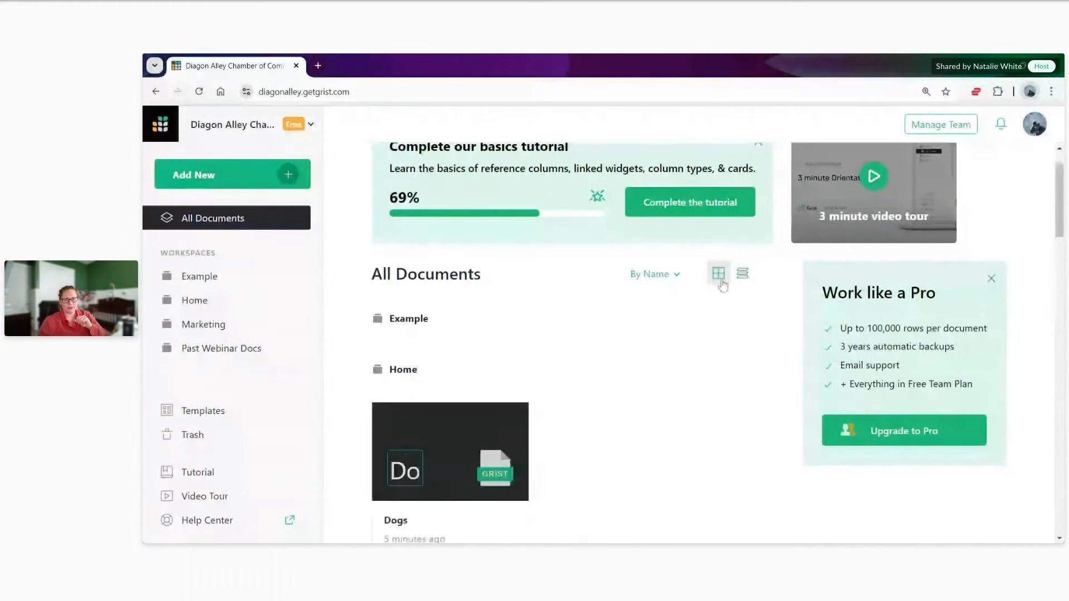
pyautogui.scroll(-2, 574, 390)
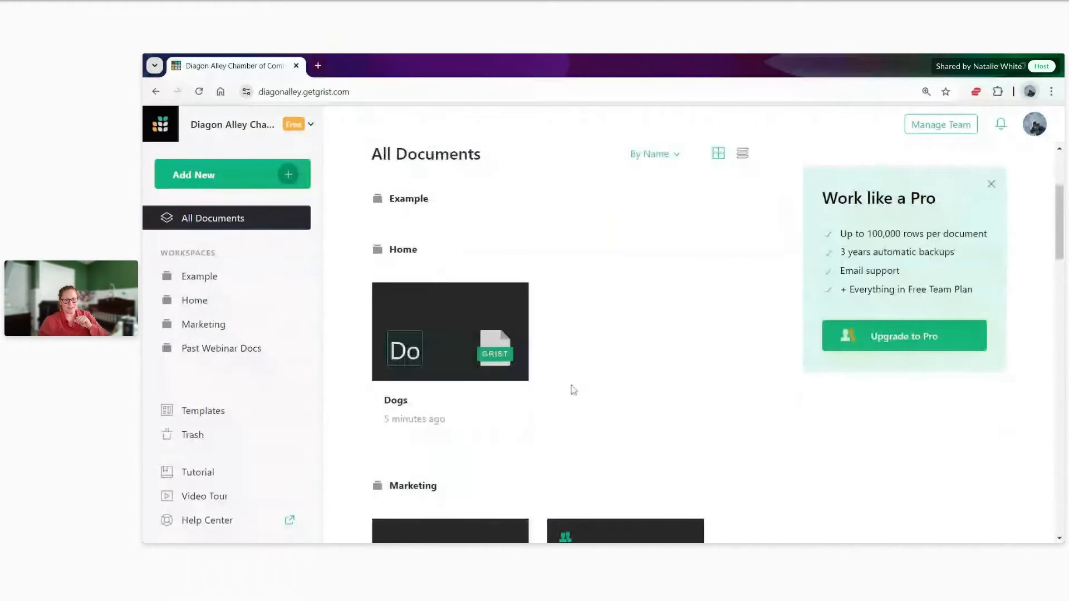
pyautogui.click(744, 155)
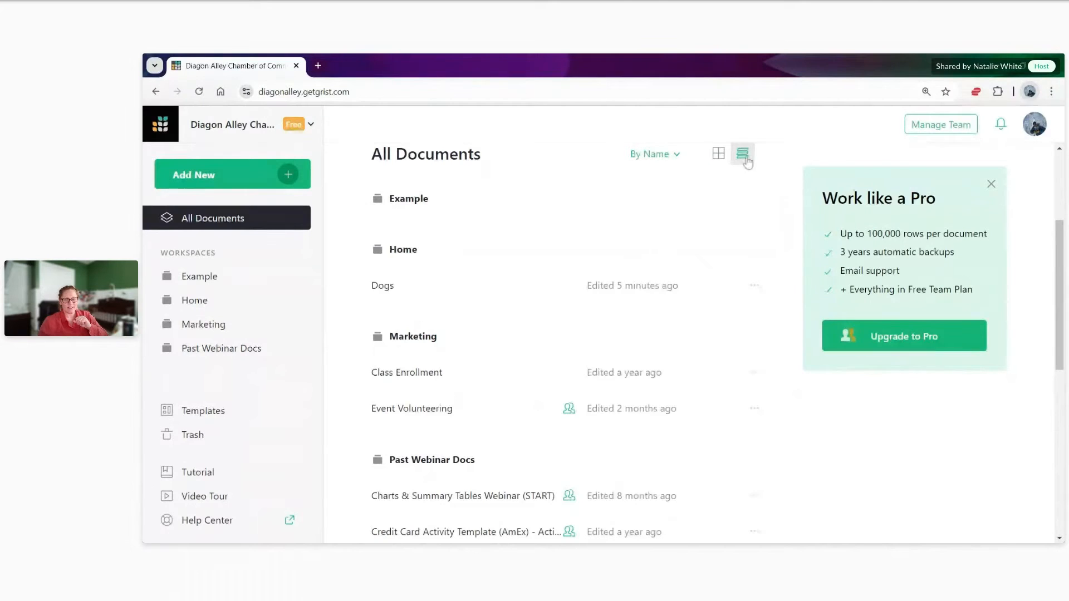
pyautogui.click(718, 154)
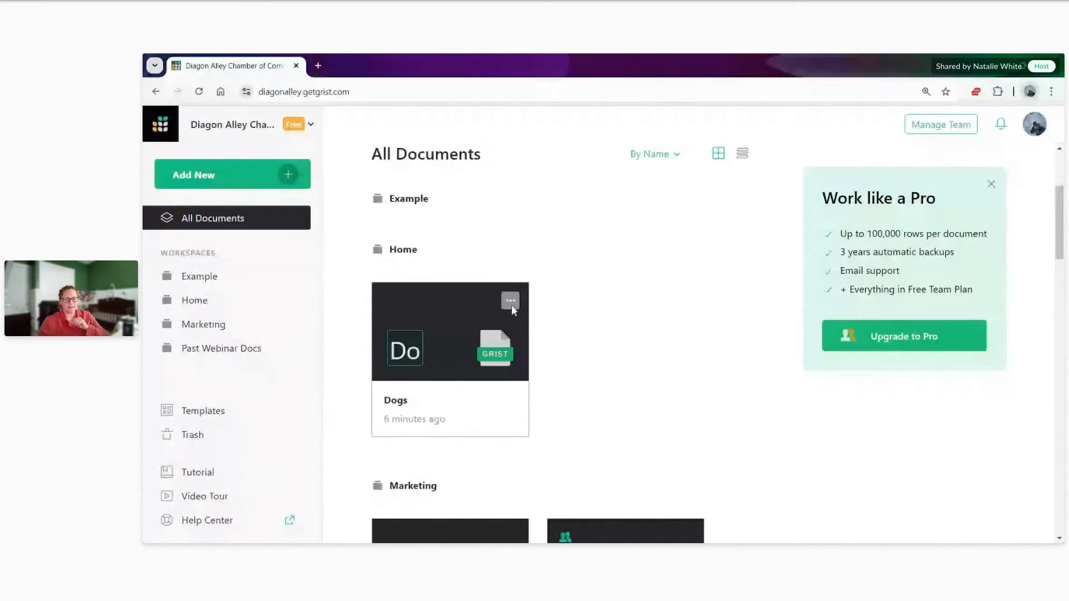
# Pin the Dogs document in the Home workspace and unpin it again.
pyautogui.click(511, 302)
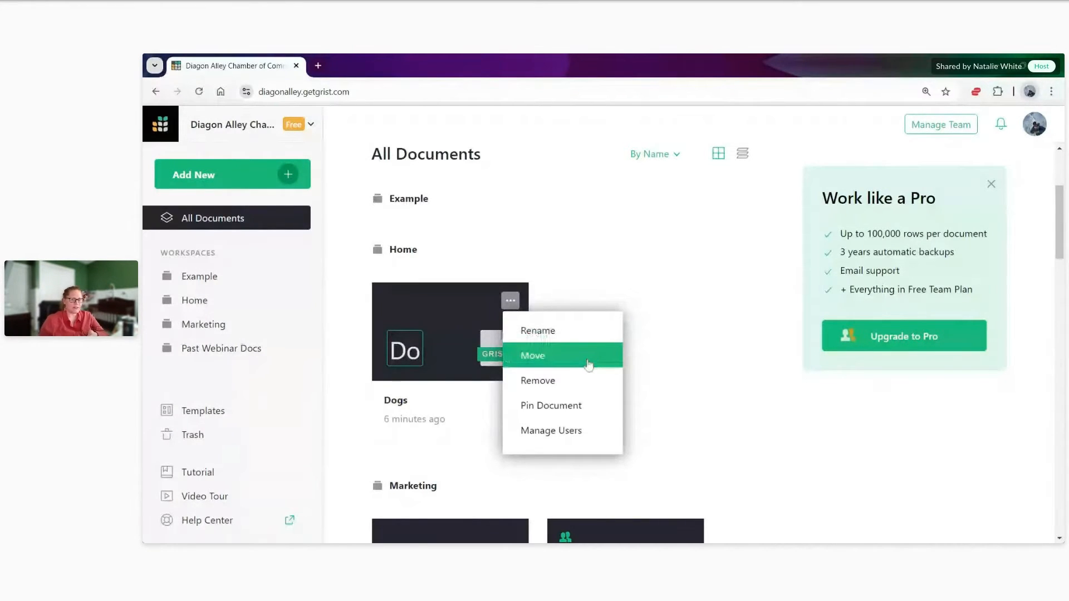
pyautogui.click(604, 405)
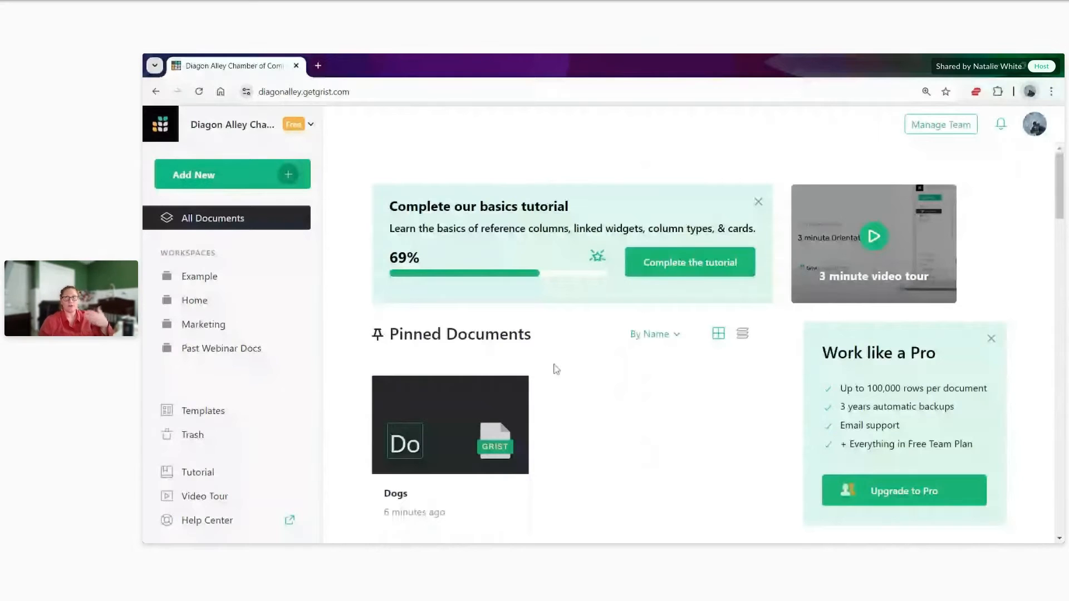
pyautogui.scroll(-1, 557, 369)
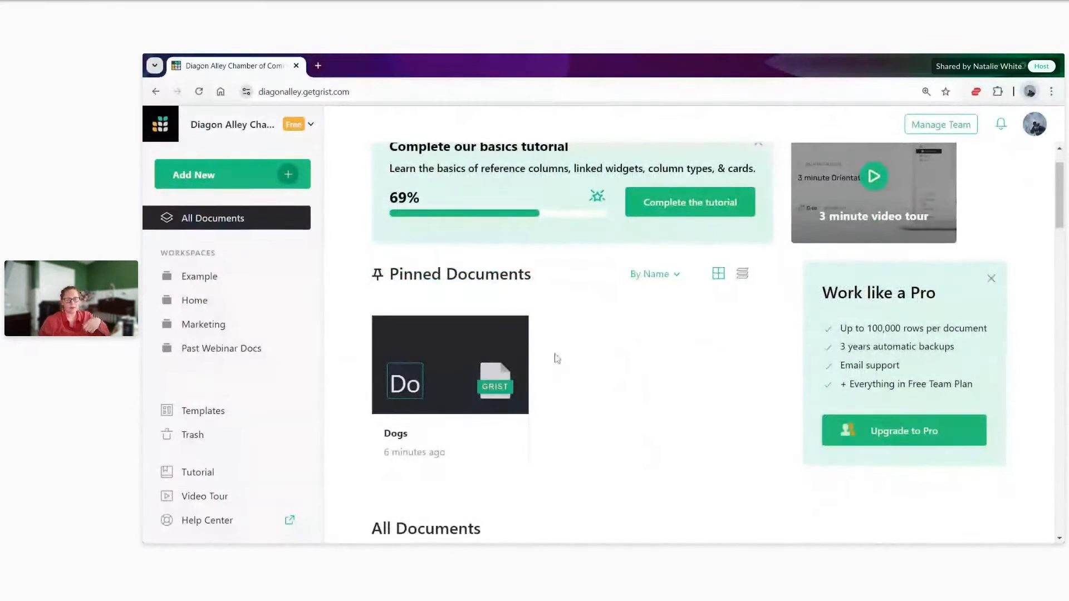
pyautogui.click(512, 334)
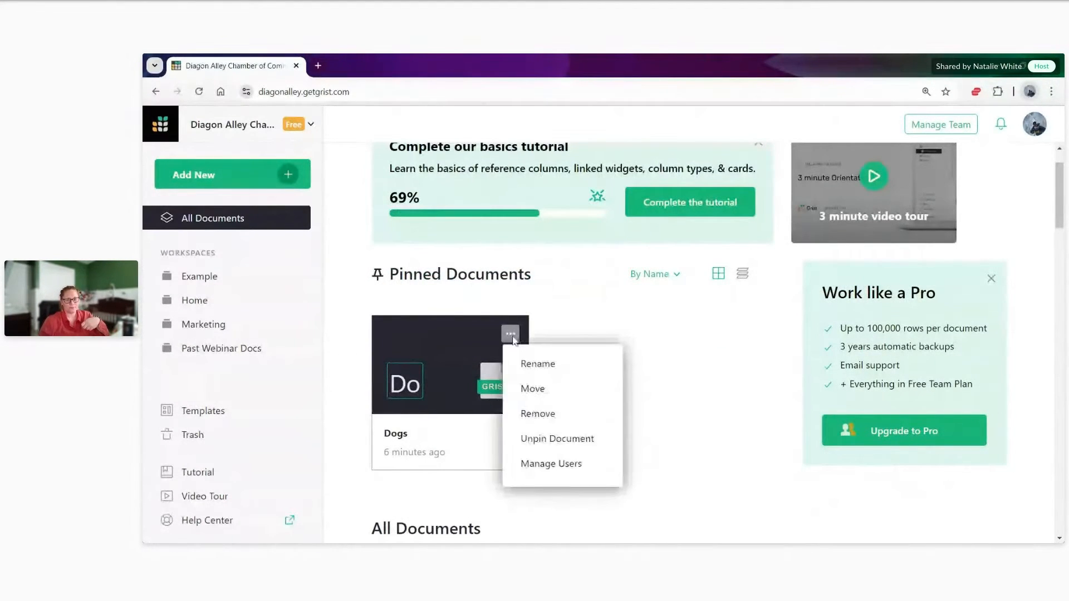
pyautogui.click(555, 439)
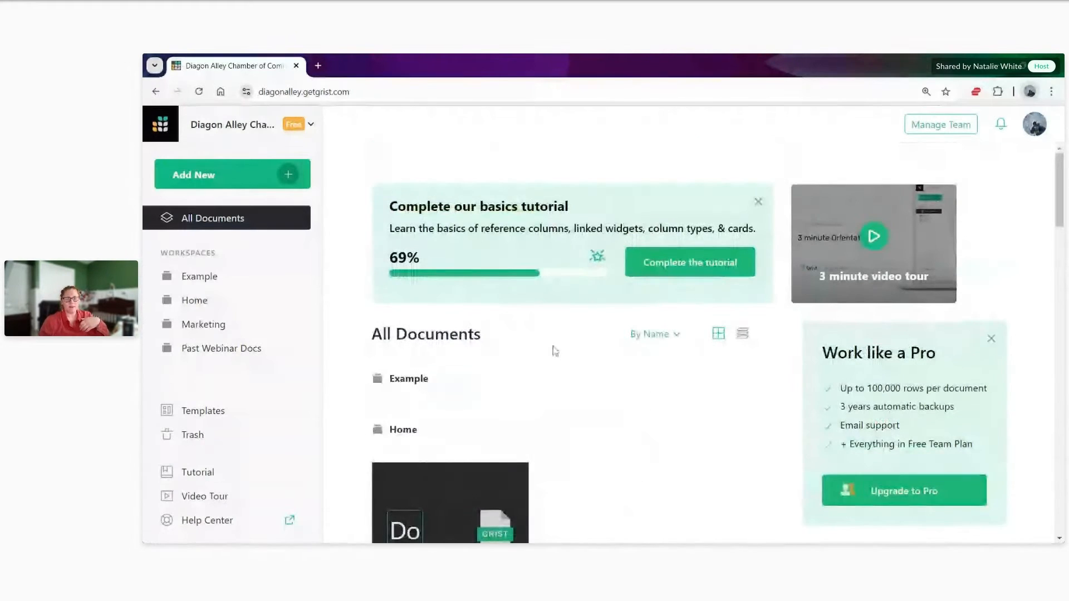
pyautogui.scroll(-2, 550, 393)
pyautogui.moveTo(520, 366)
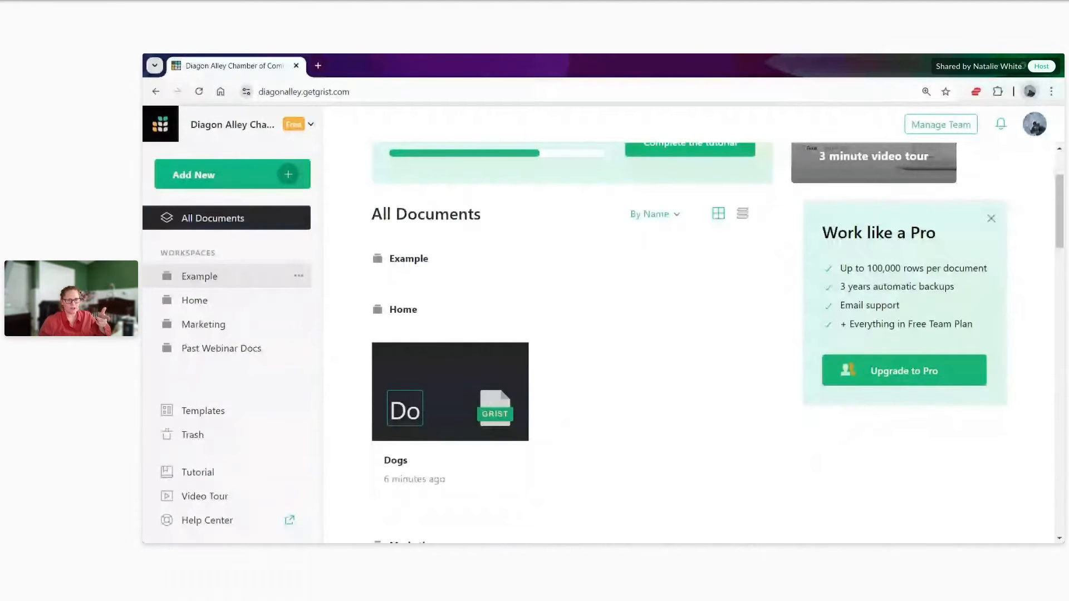
# Rename the Example workspace to HR.
pyautogui.click(232, 280)
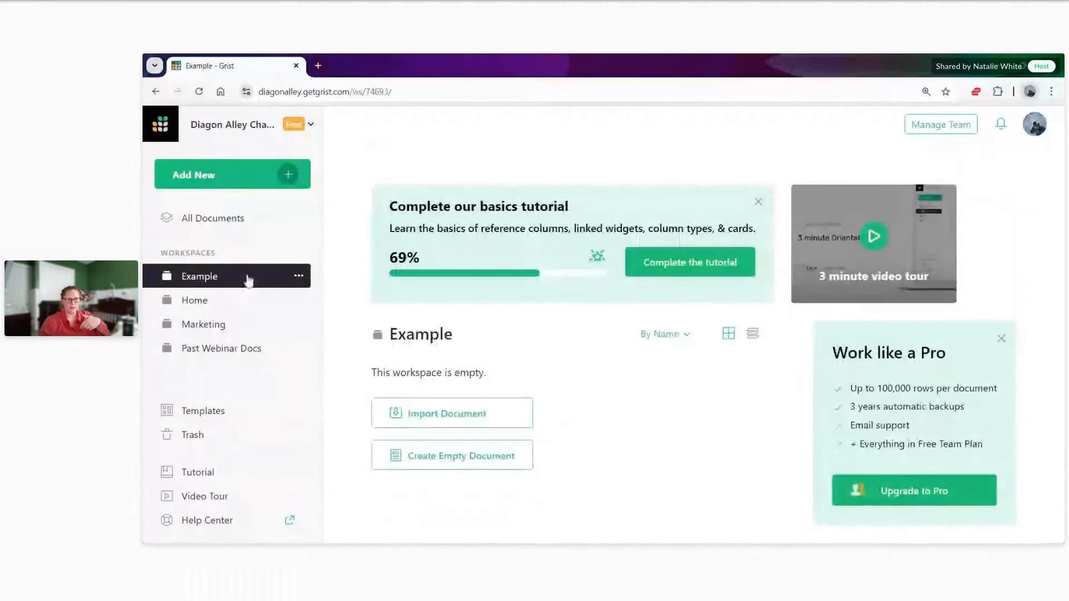
pyautogui.click(298, 276)
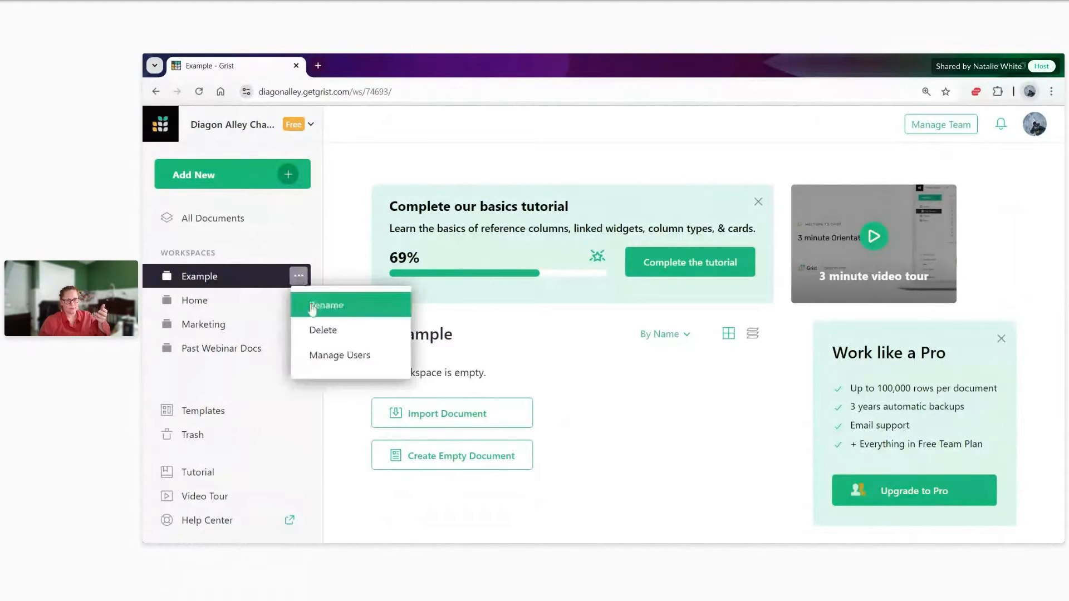
pyautogui.click(316, 305)
pyautogui.write('HR')
pyautogui.press('Return')
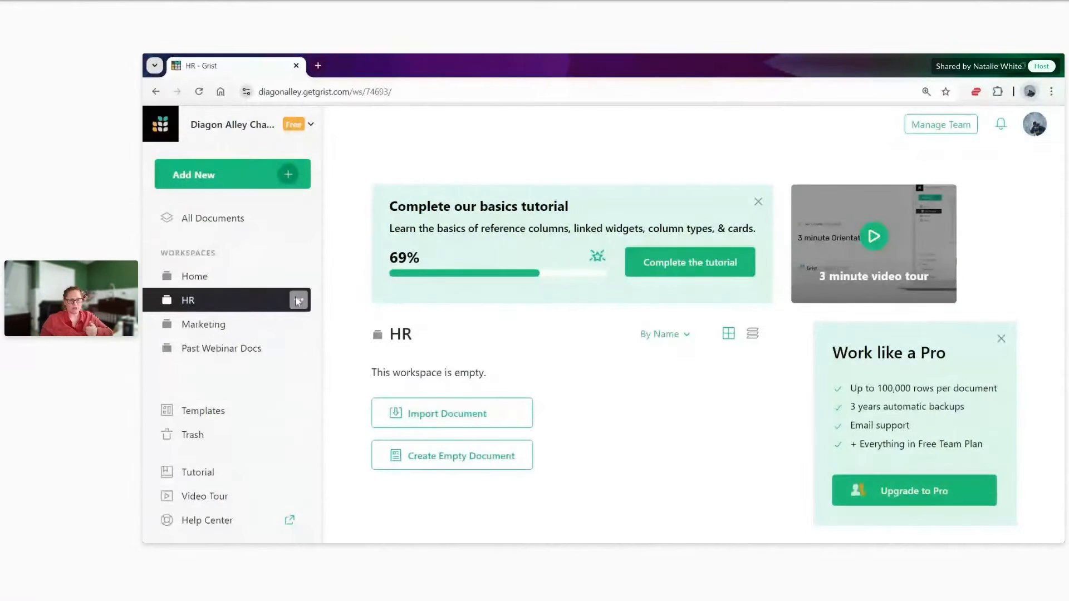
# Try None as the inherited access for the Event Volunteering document in the Marketing workspace, and cancel without saving.
pyautogui.click(250, 324)
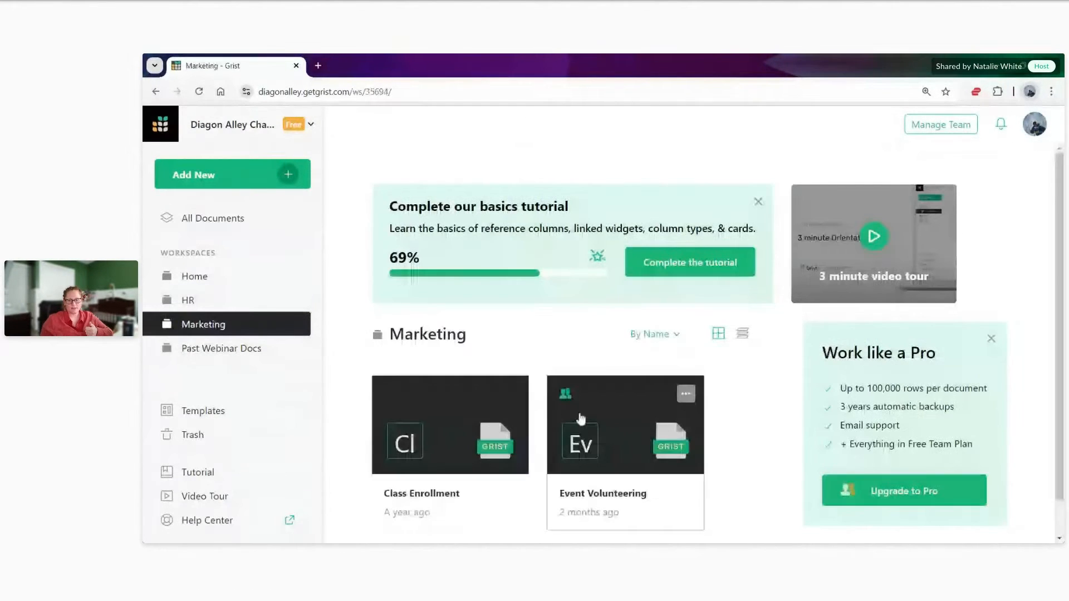
pyautogui.click(686, 394)
pyautogui.click(720, 365)
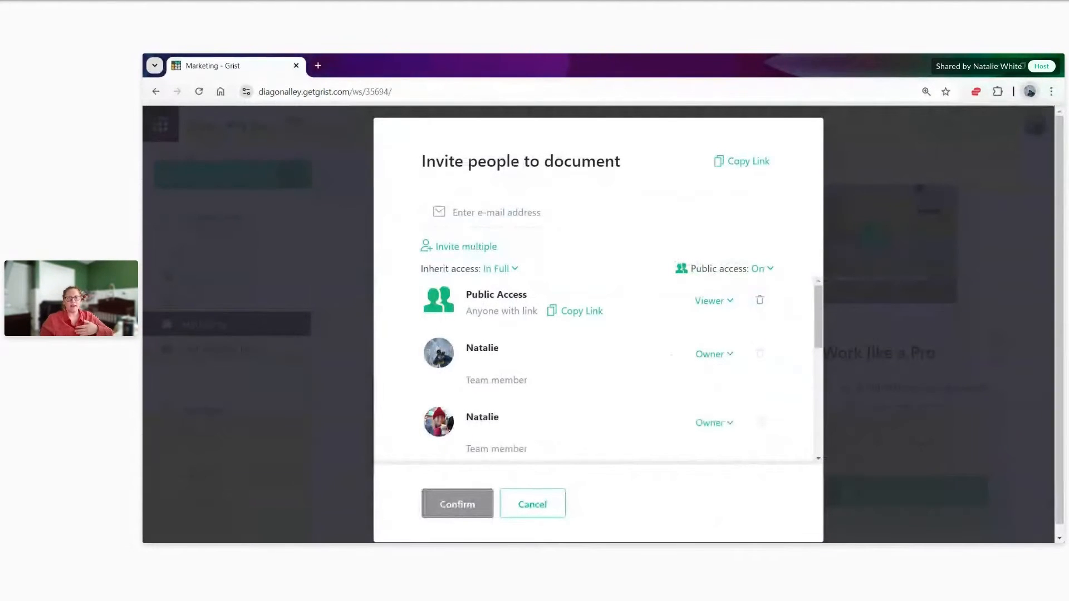
pyautogui.click(511, 270)
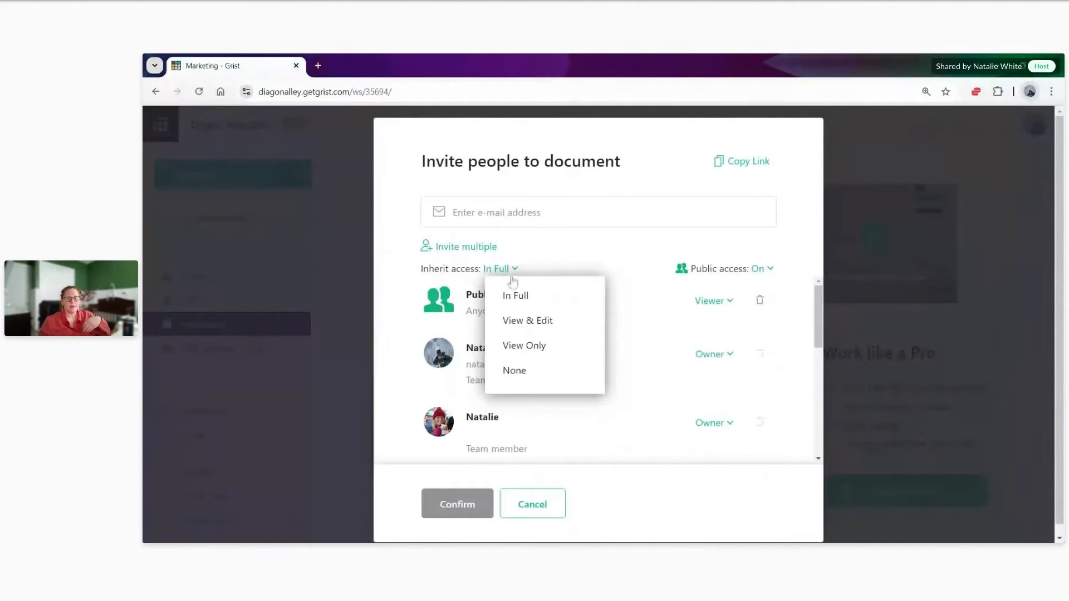
pyautogui.click(559, 372)
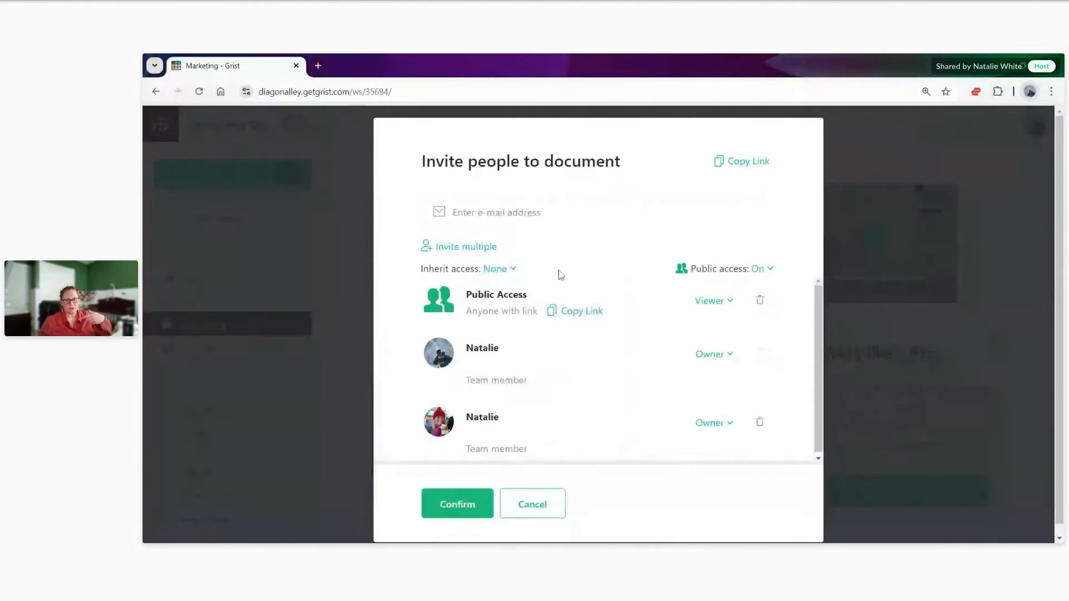
pyautogui.click(534, 507)
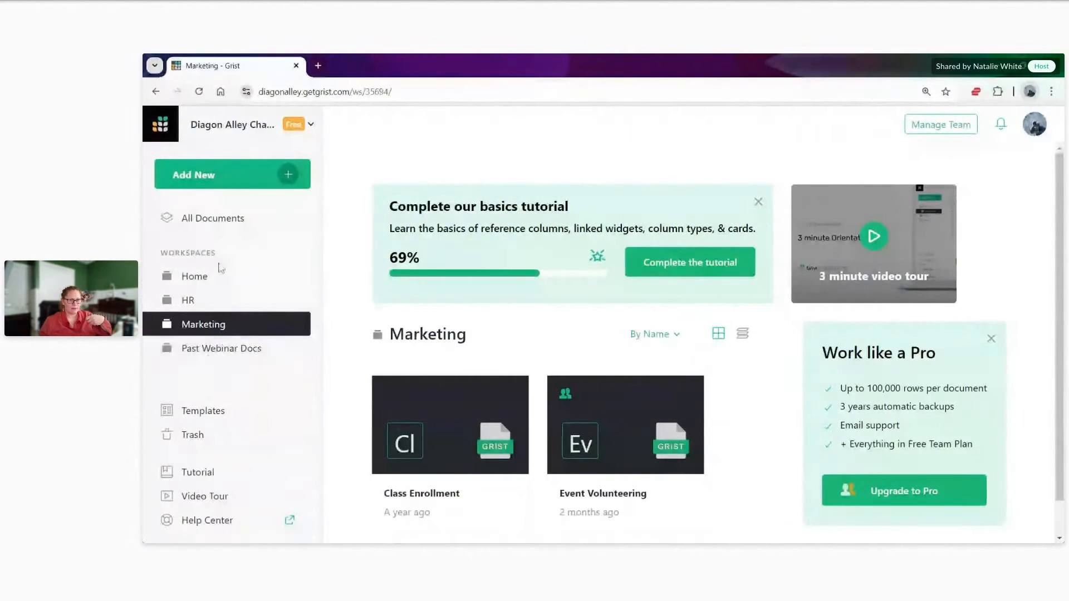
# View the available templates, and examine the recovery options for the deleted August Webinar! document in Trash.
pyautogui.click(212, 418)
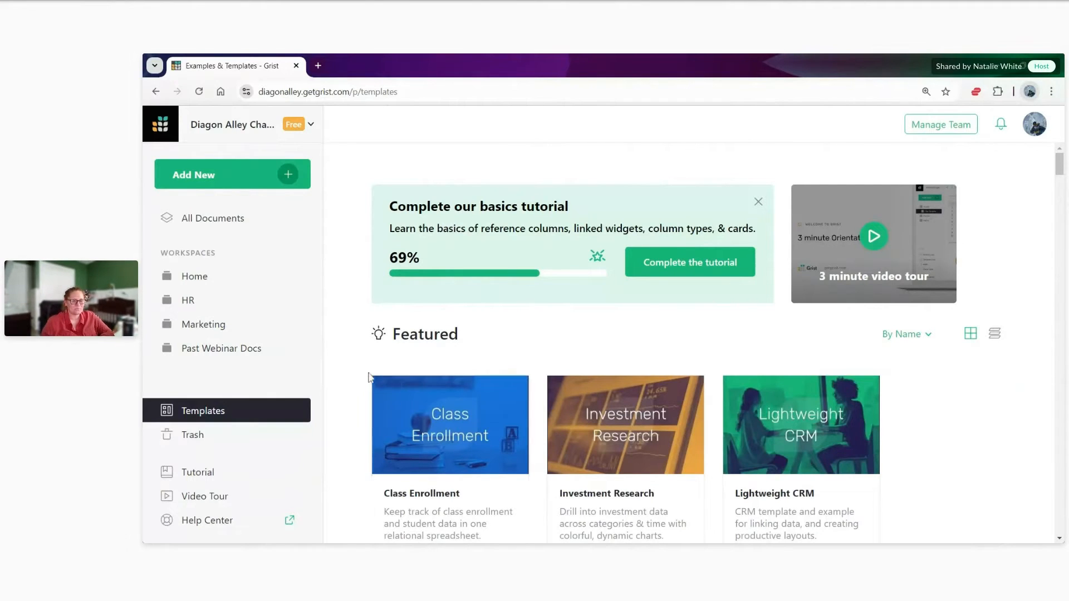
pyautogui.click(260, 445)
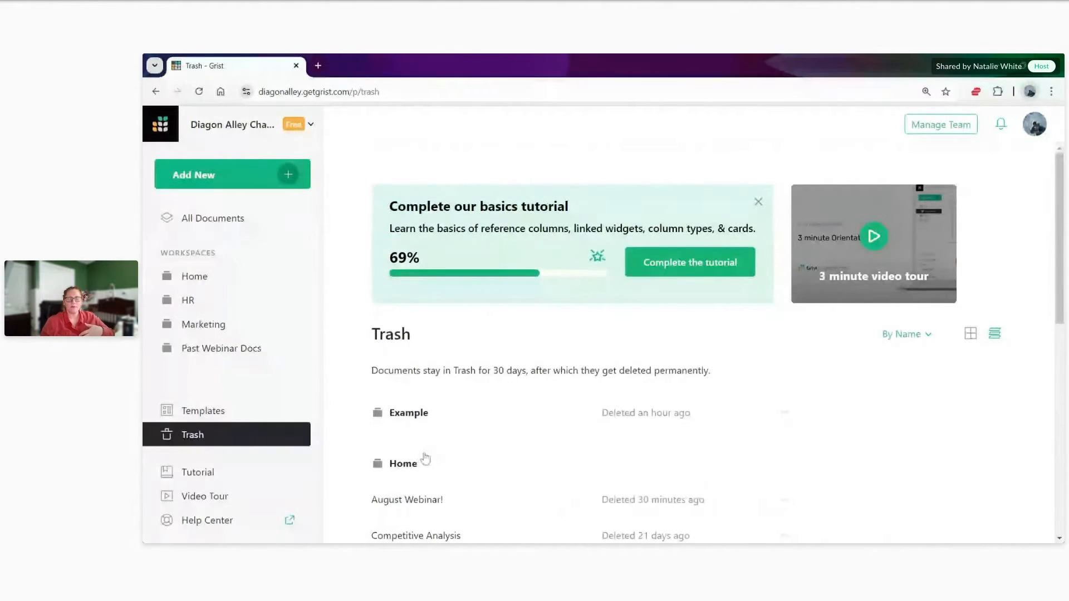
pyautogui.scroll(-1, 756, 433)
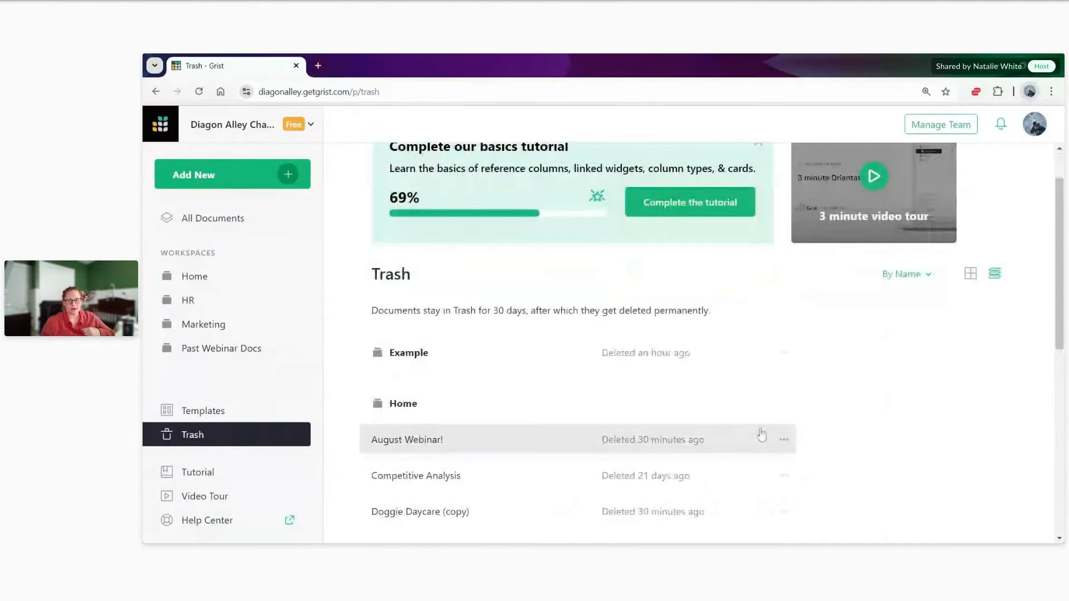
pyautogui.click(785, 440)
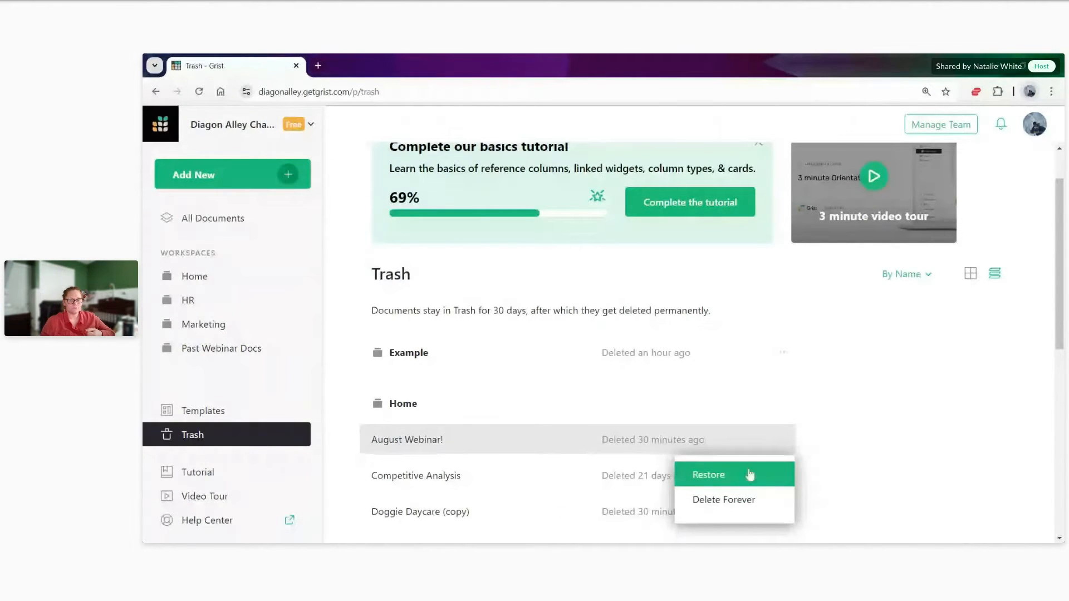
pyautogui.click(564, 402)
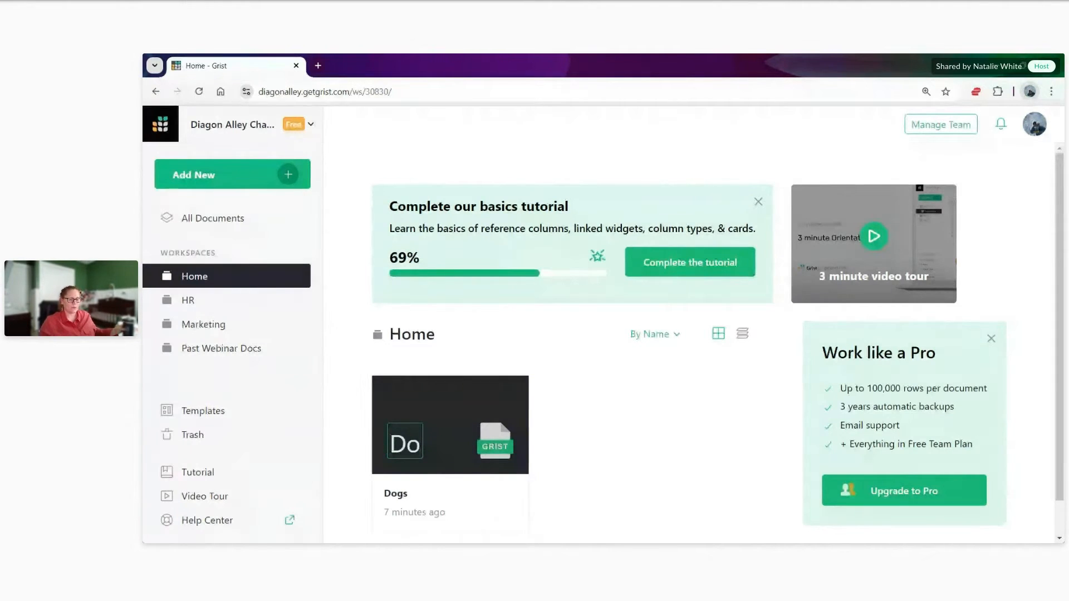
# View the Help Center's instant answers from the Home workspace and close them.
pyautogui.click(222, 522)
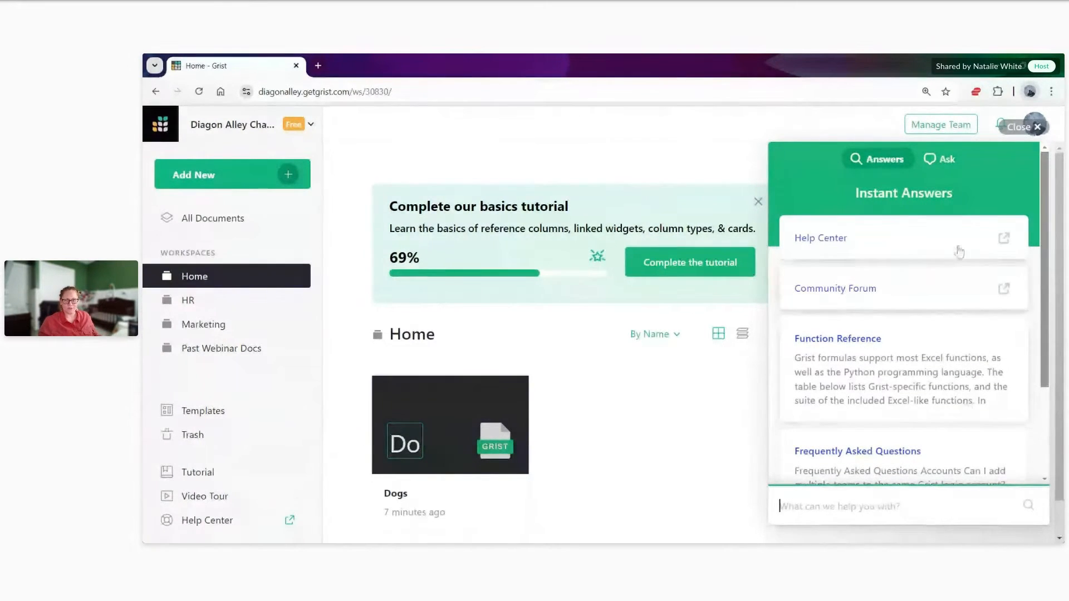
pyautogui.click(1028, 127)
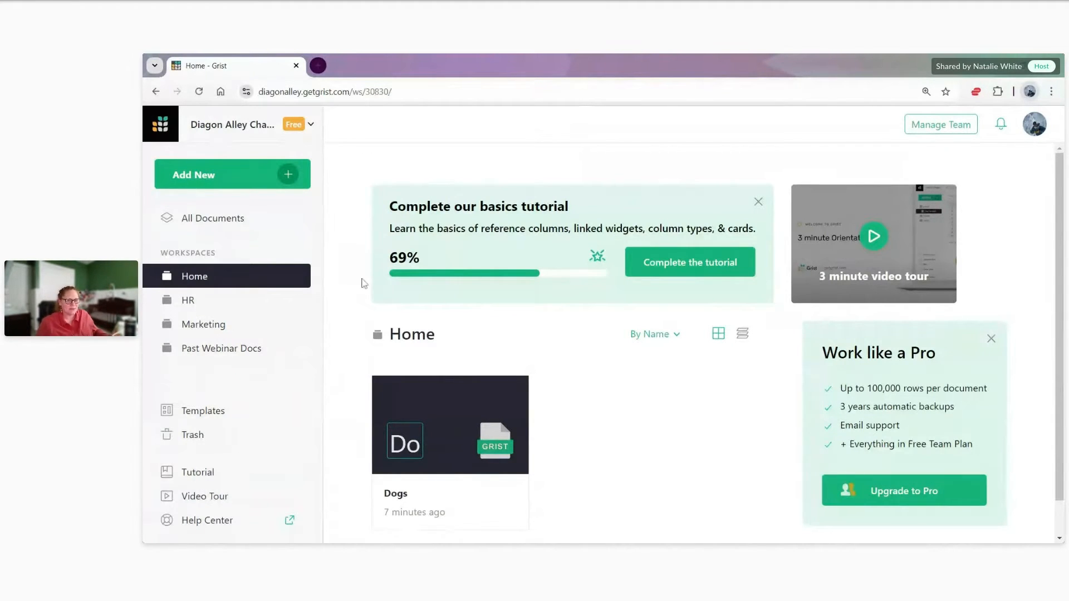
# Create an empty document in the Home workspace, rename it New Document!, and check the name in its web address.
pyautogui.click(288, 181)
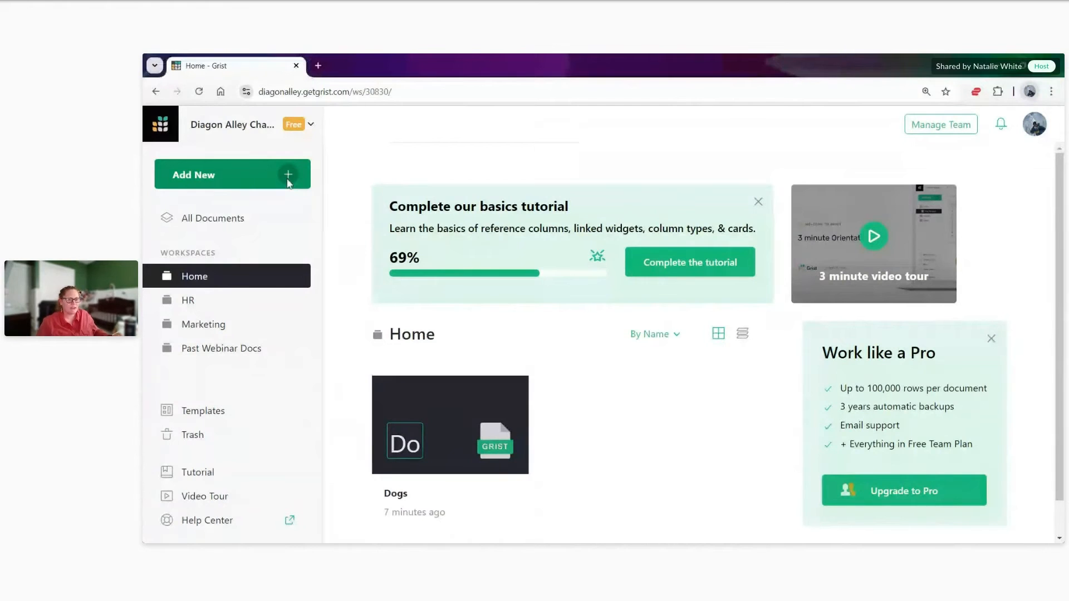
pyautogui.click(288, 182)
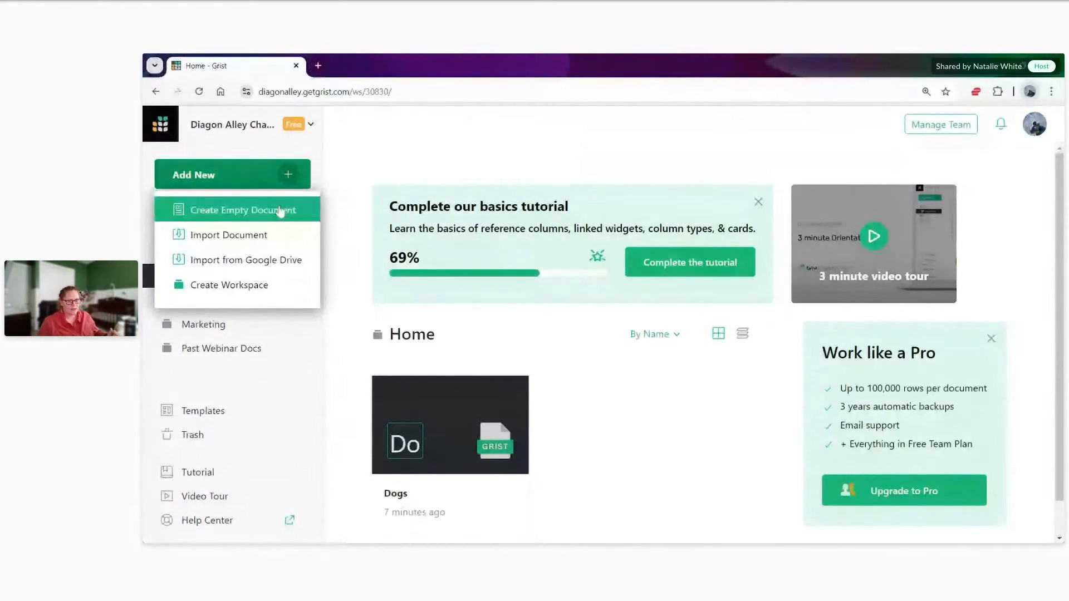
pyautogui.click(282, 209)
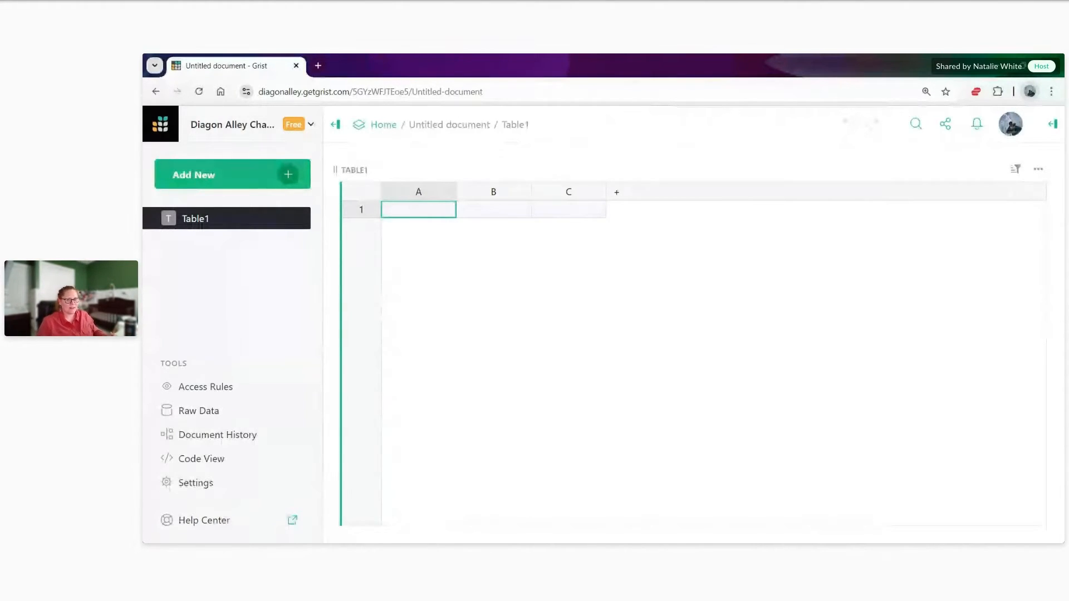
pyautogui.click(448, 127)
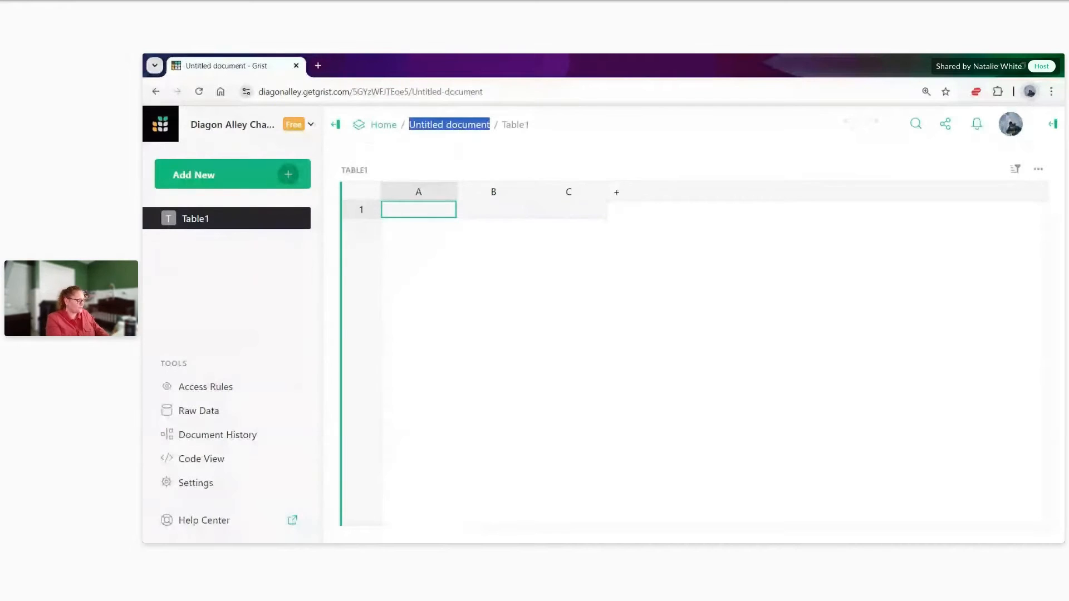
pyautogui.write('New Document')
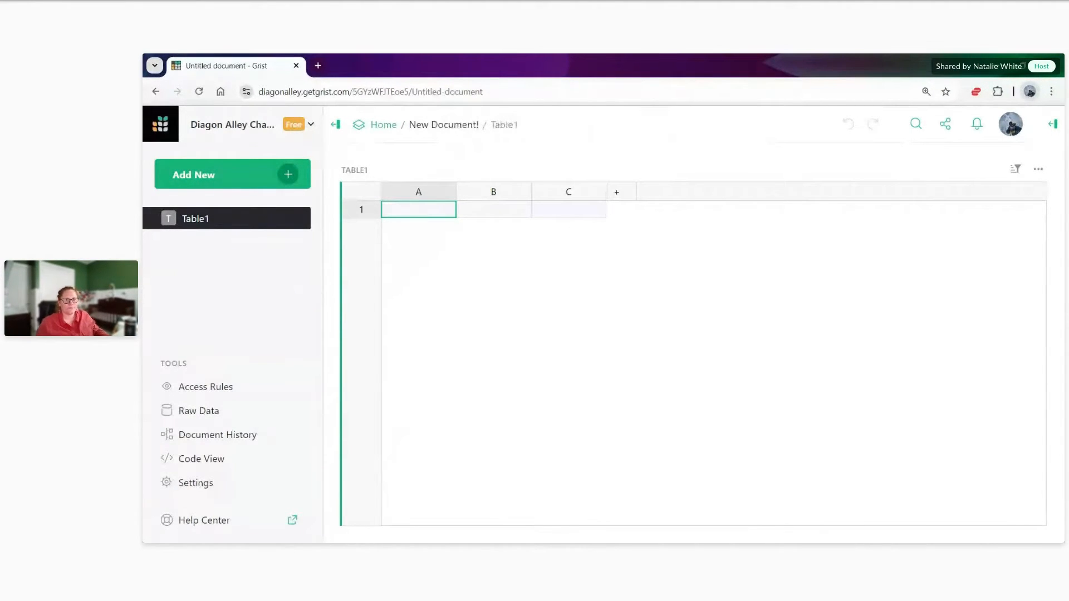
pyautogui.press('Return')
pyautogui.moveTo(474, 92); pyautogui.dragTo(412, 93)
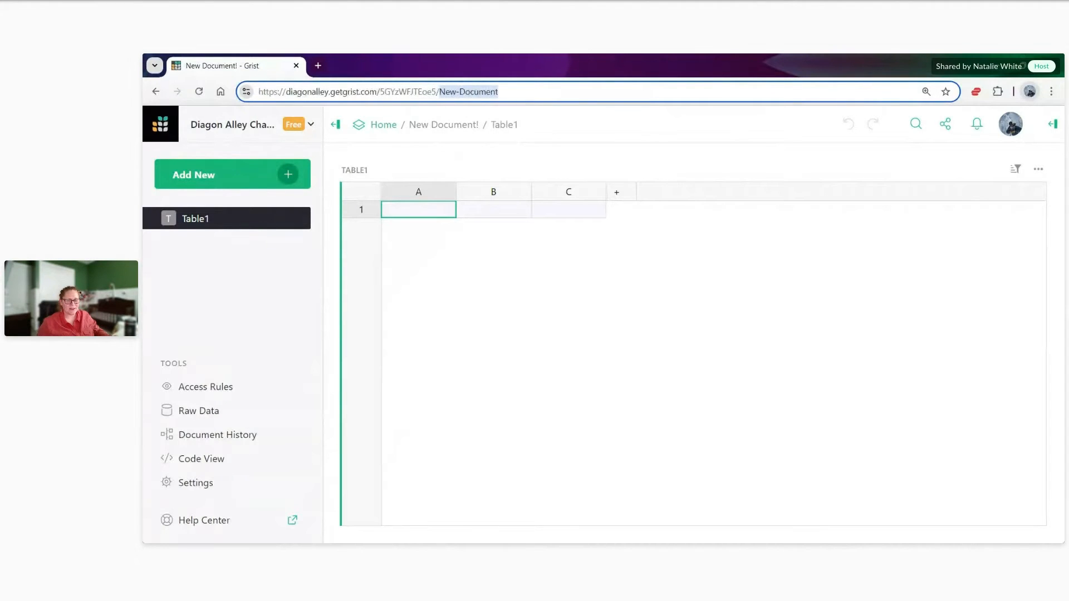
pyautogui.click(476, 110)
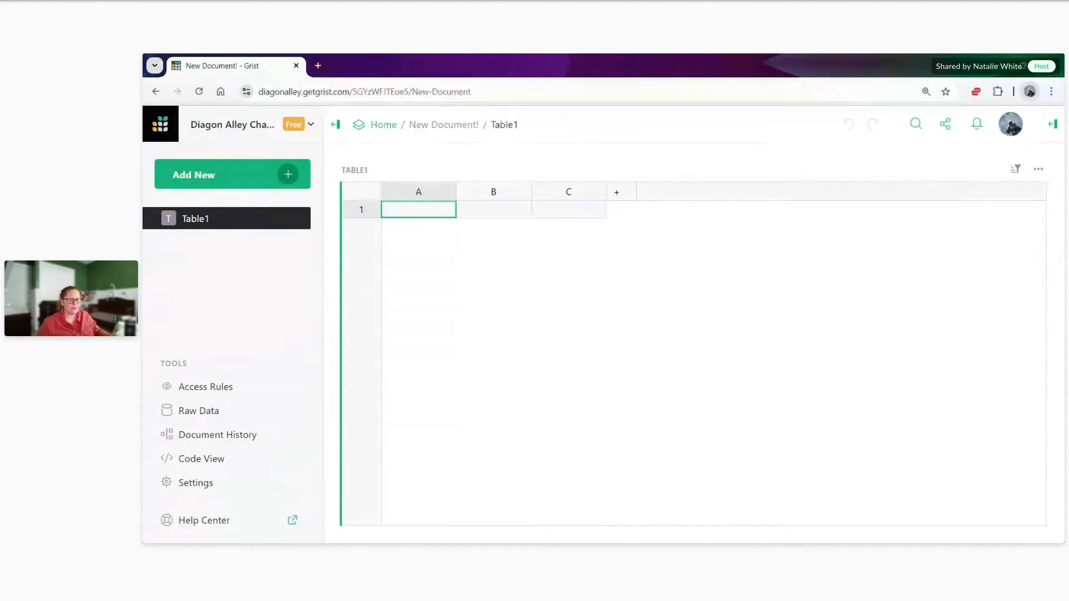
# Rename the document's only page to New Page.
pyautogui.click(505, 124)
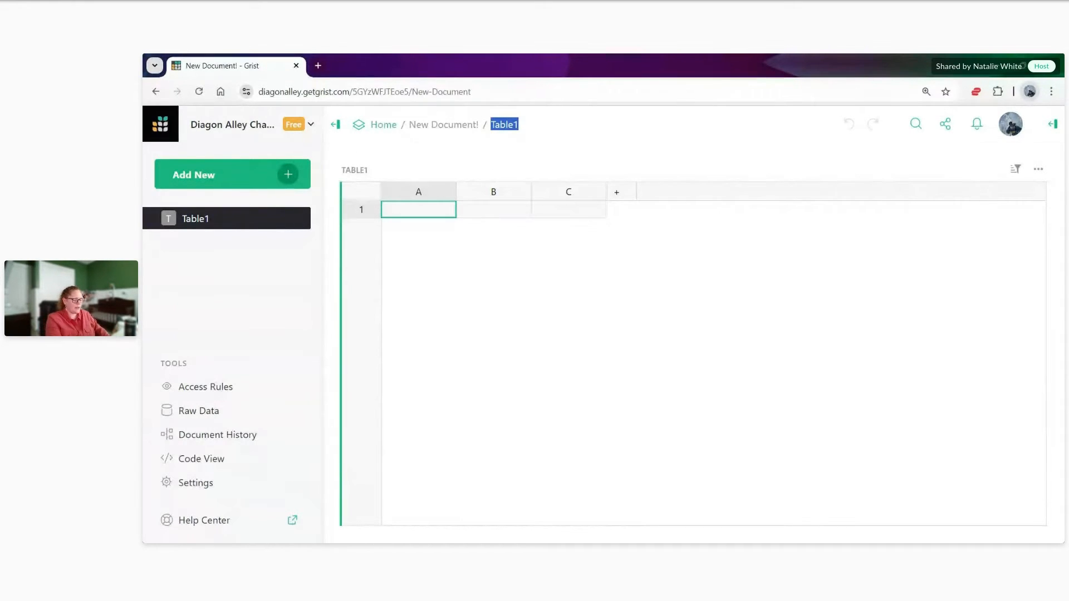
pyautogui.write('New Page')
pyautogui.press('Return')
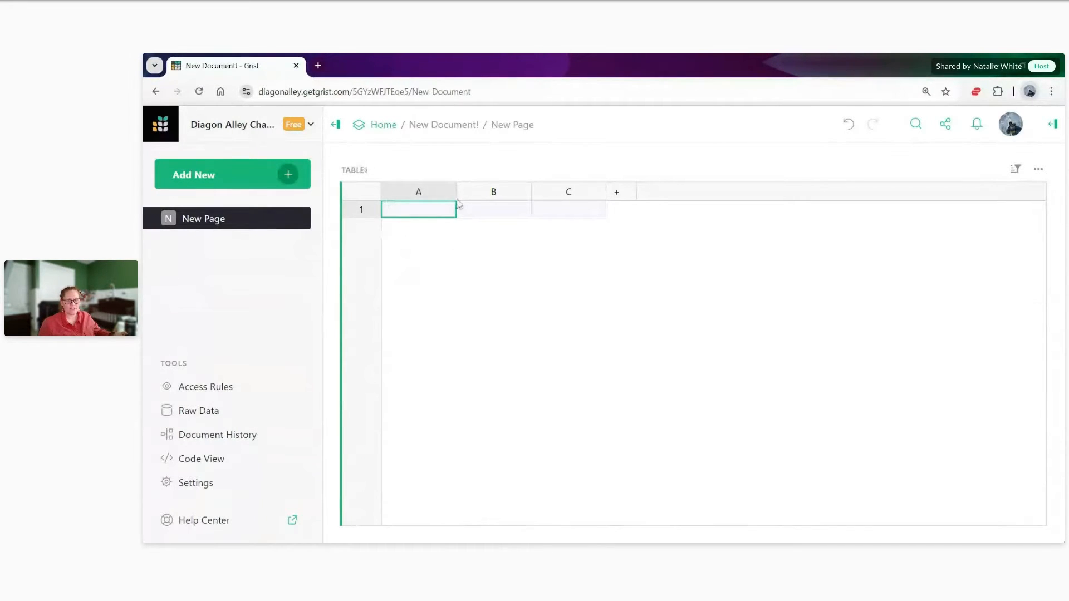
# Examine the data table name, widget title and widget description settings of Table1, and leave them without saving changes.
pyautogui.click(353, 174)
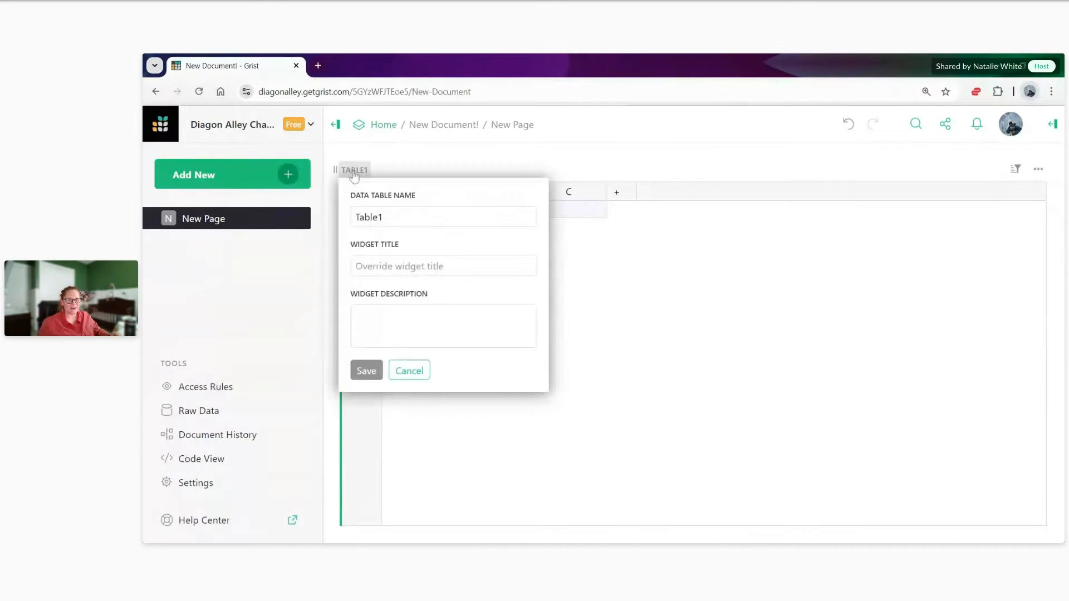
pyautogui.click(397, 220)
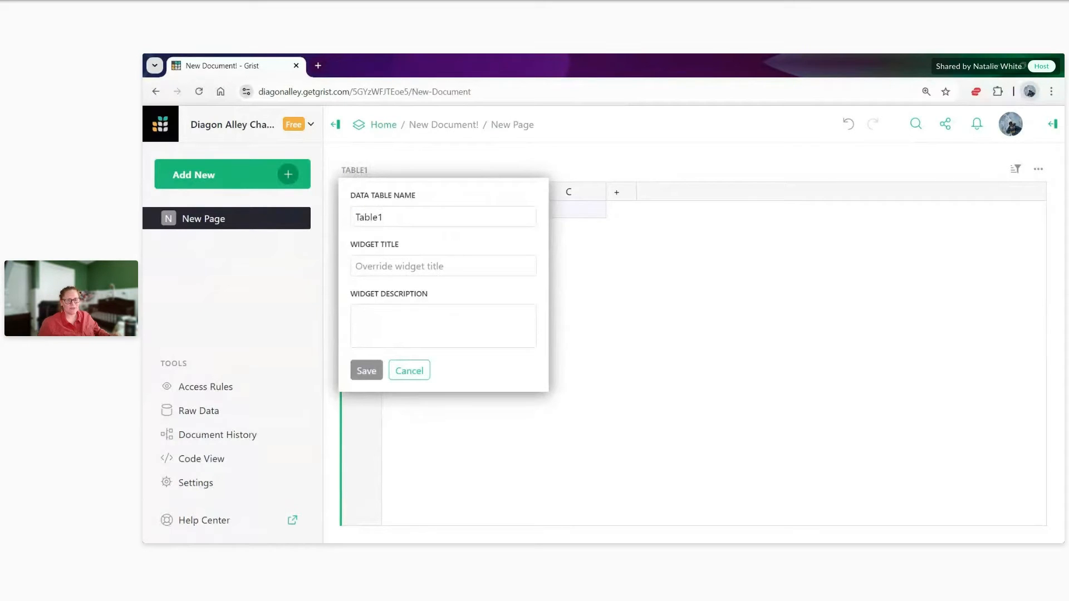
pyautogui.moveTo(386, 218); pyautogui.dragTo(354, 218)
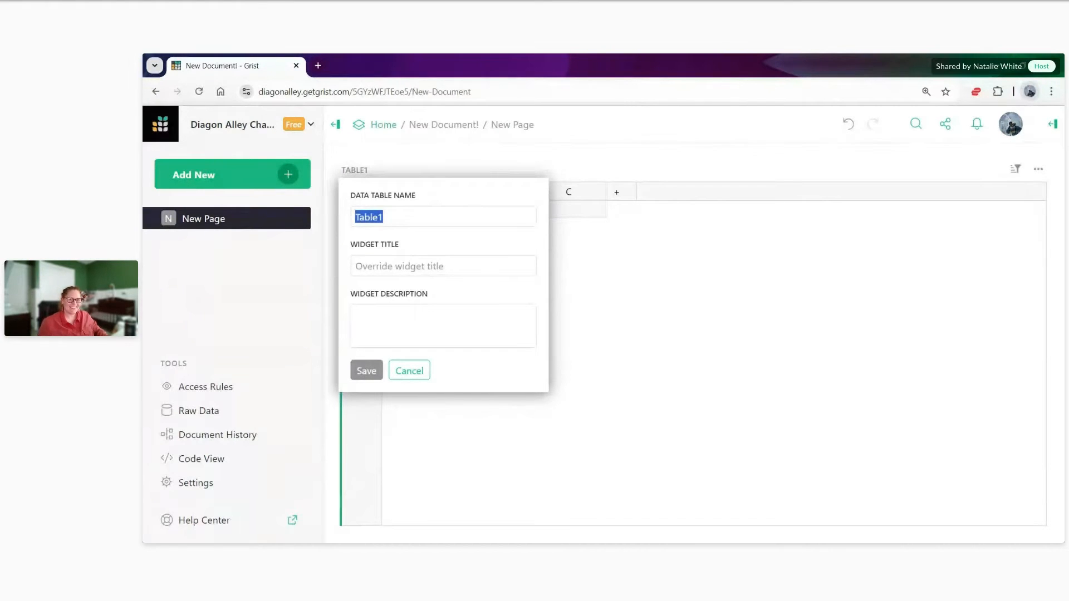
pyautogui.click(385, 217)
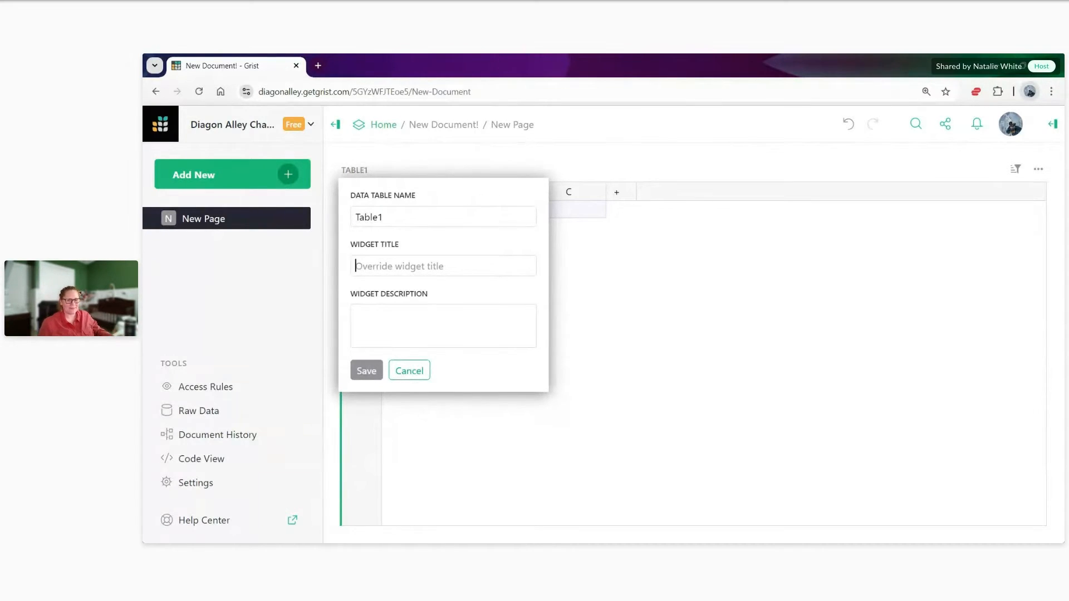
pyautogui.click(409, 371)
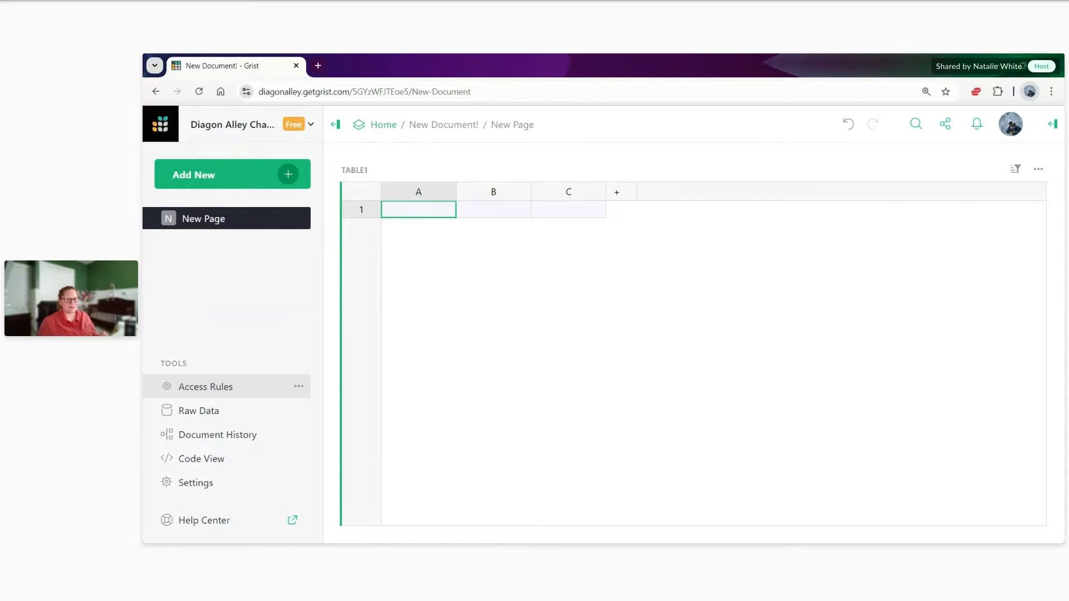
# View the document's raw data and usage, and examine its history through the snapshot options and the activity for all tables.
pyautogui.click(231, 419)
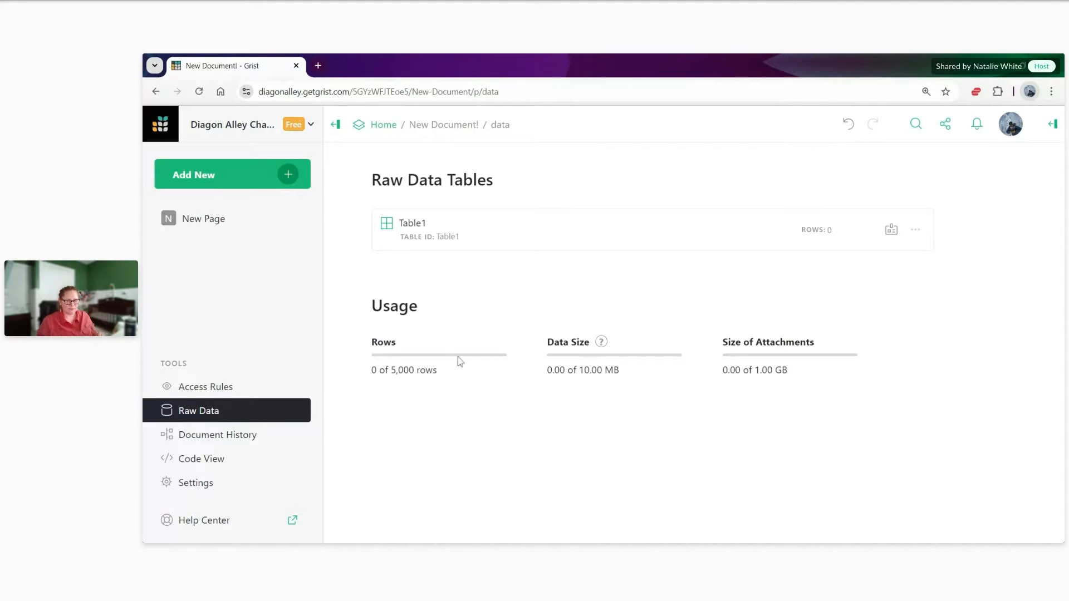
pyautogui.click(243, 440)
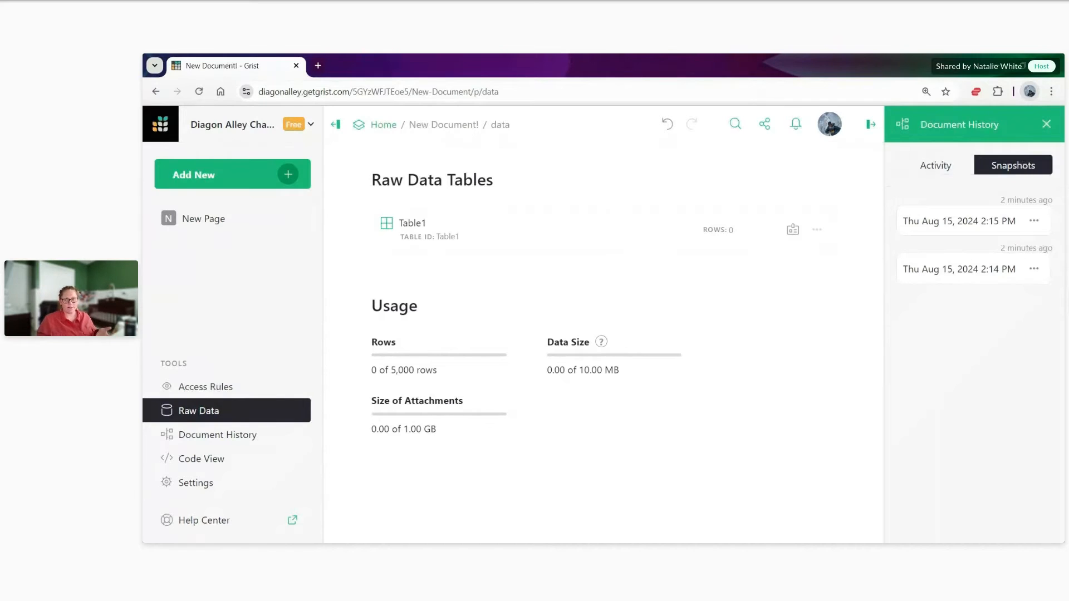
pyautogui.click(1035, 270)
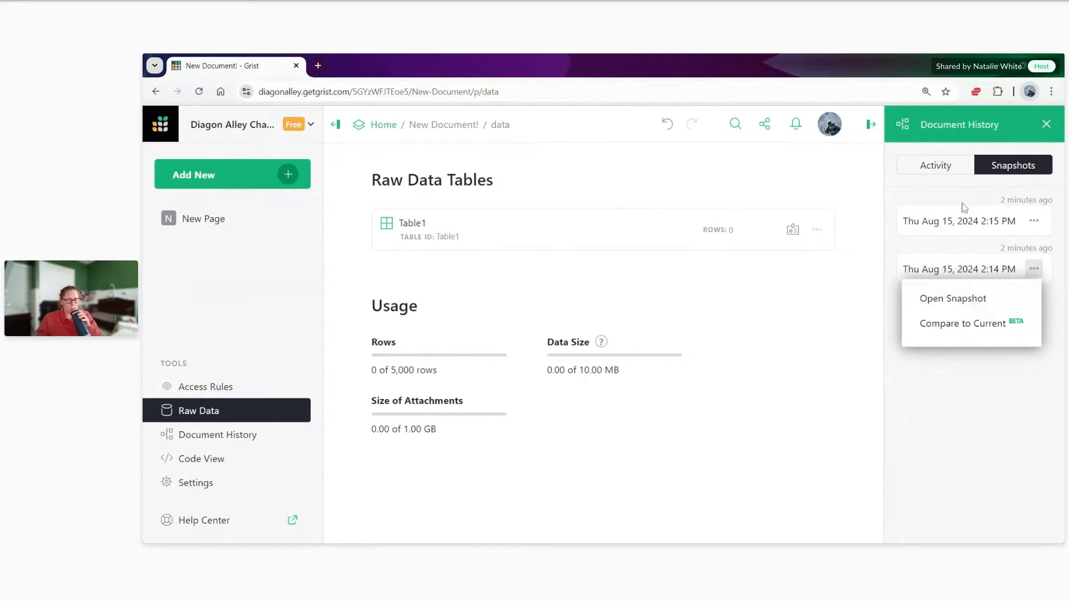
pyautogui.click(941, 169)
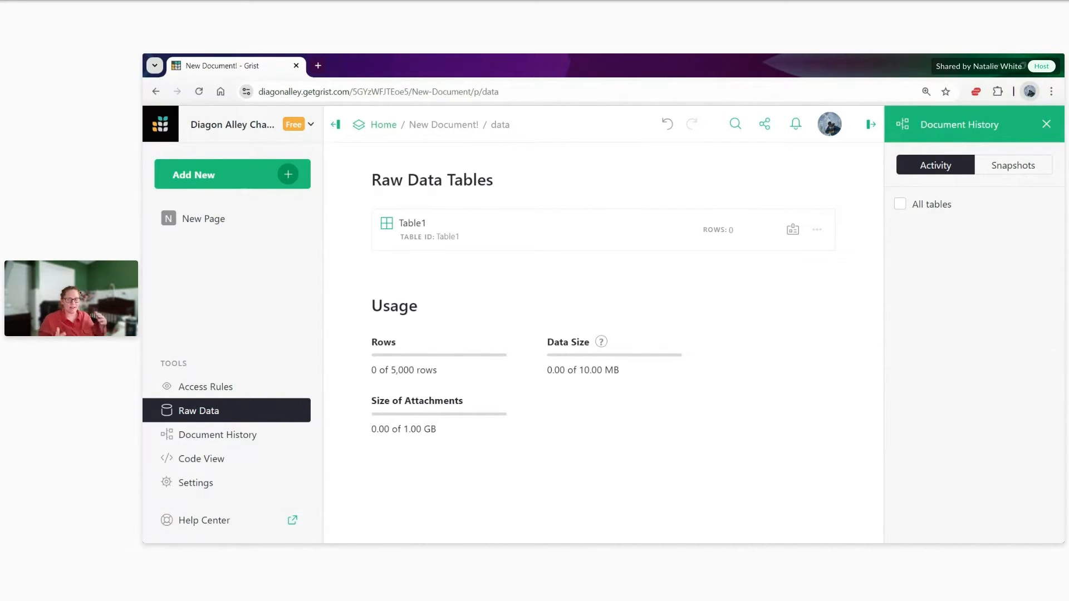
pyautogui.click(925, 207)
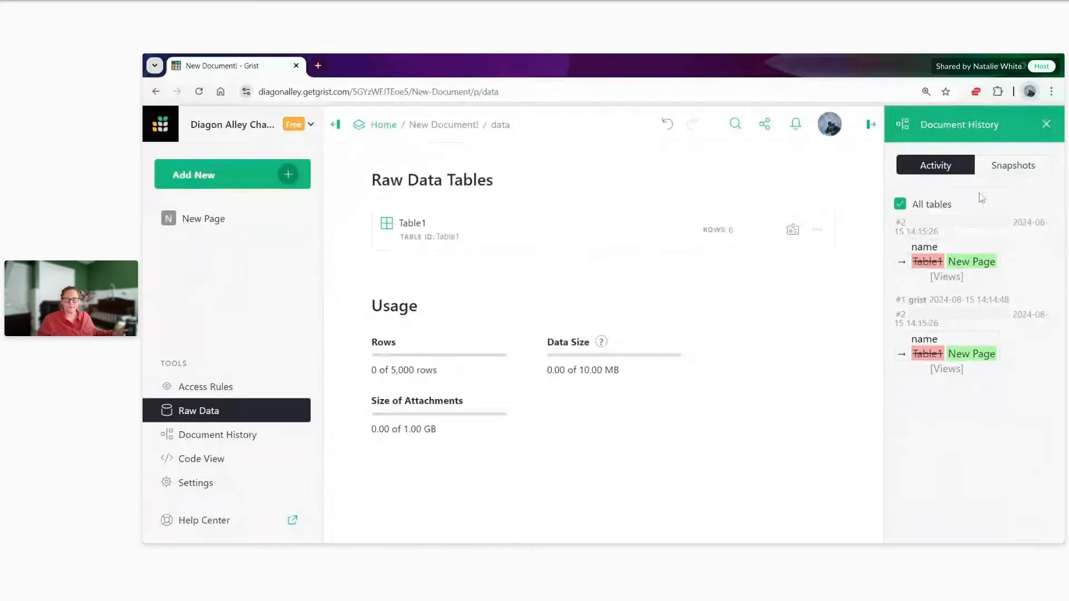
pyautogui.click(1046, 124)
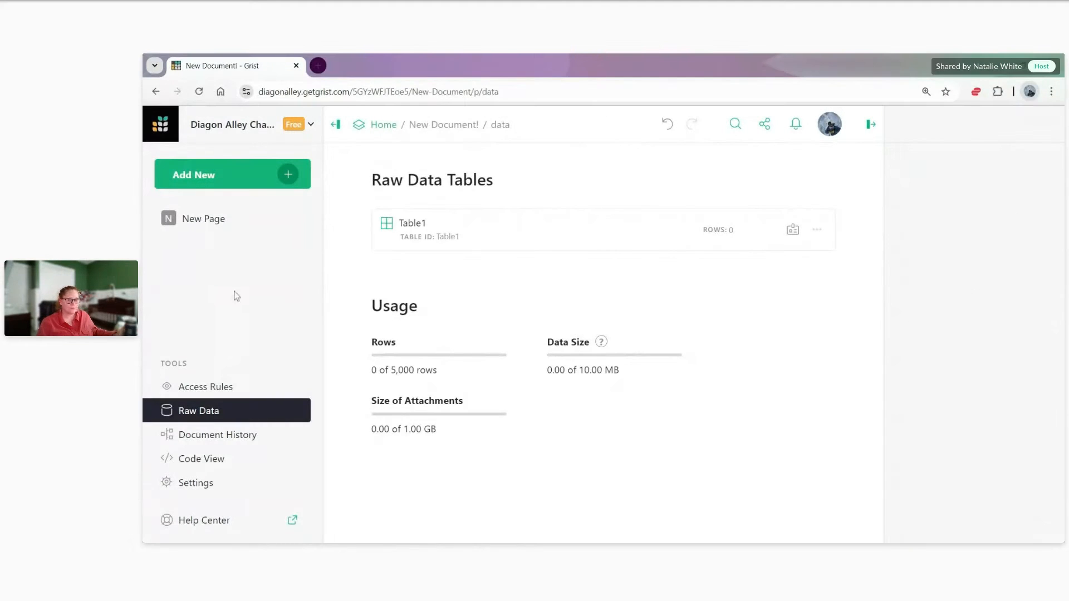
# View the document's generated code, and examine its document, data engine and API settings.
pyautogui.click(228, 466)
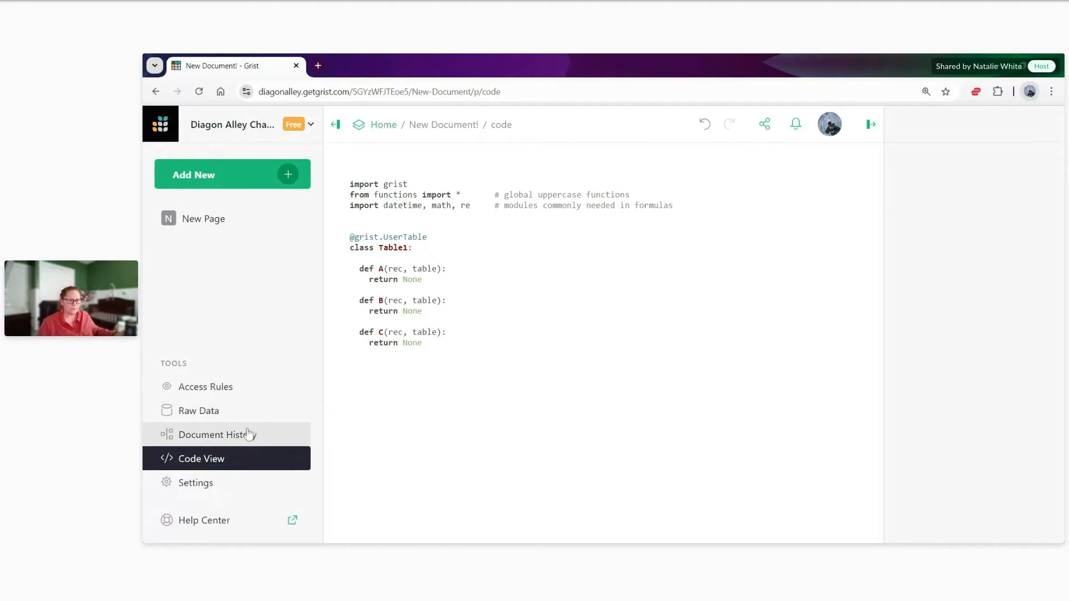
pyautogui.click(228, 491)
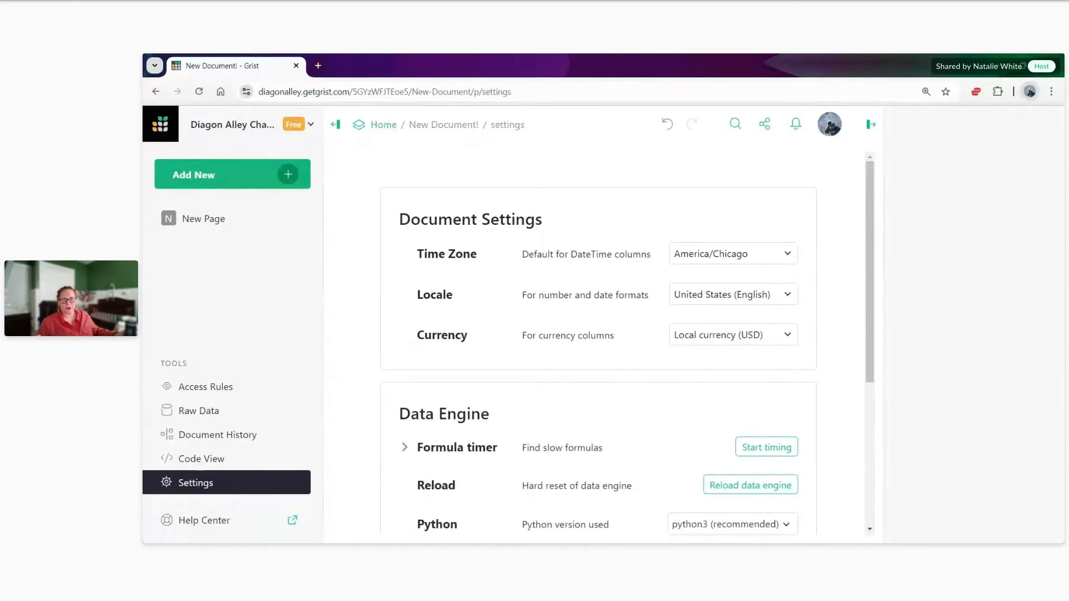
pyautogui.scroll(-3, 479, 400)
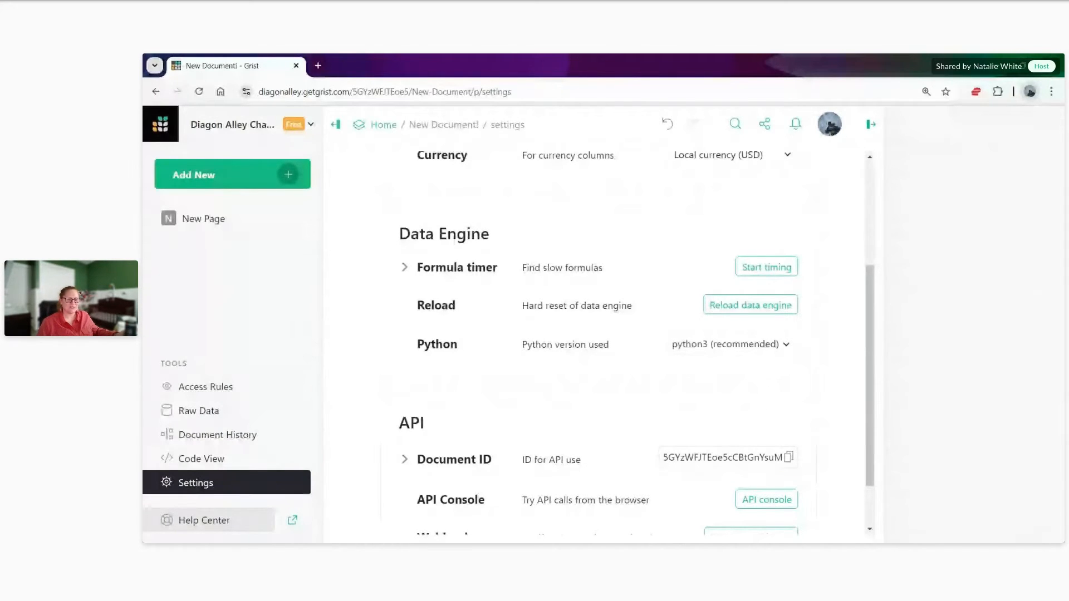
# Examine the help resources offered by the Help Center, close them, and return to New Page.
pyautogui.click(209, 524)
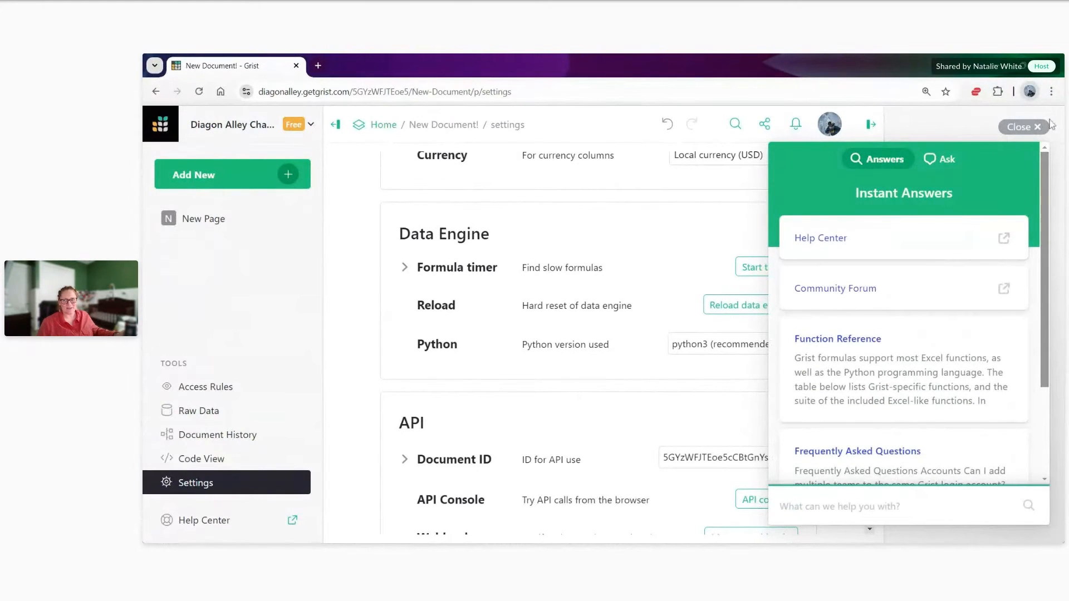
pyautogui.click(1035, 128)
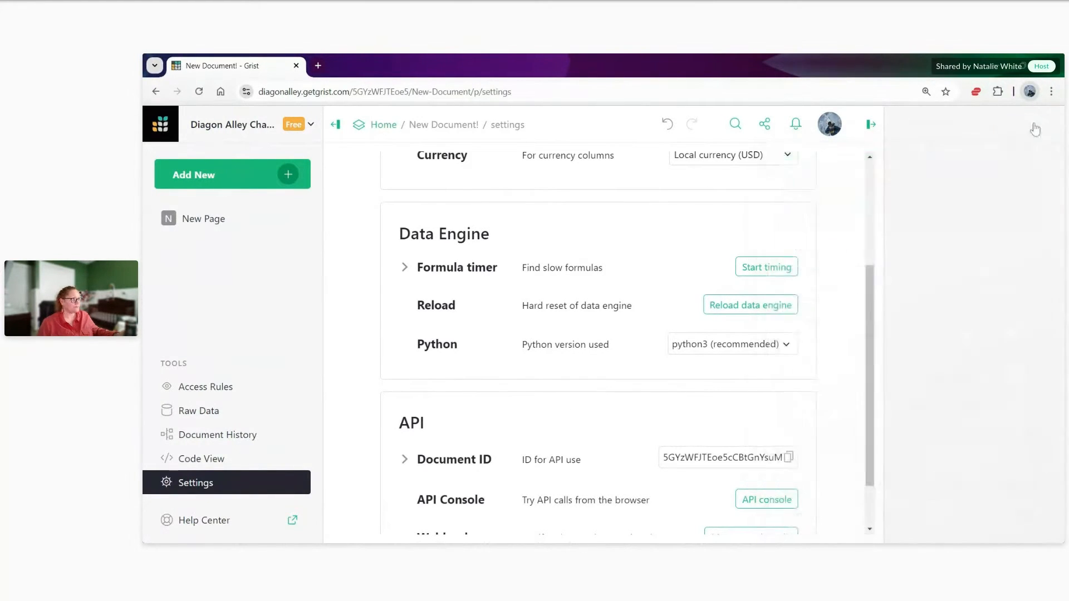
pyautogui.scroll(3, 346, 292)
pyautogui.click(198, 215)
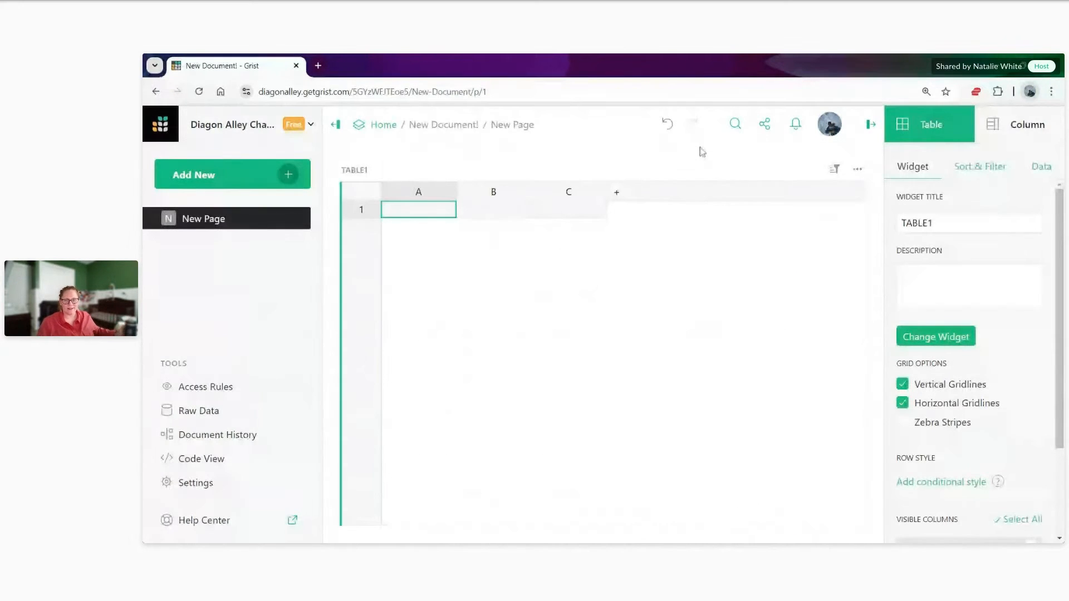
# Open user management for the document and set its inherited access to None.
pyautogui.click(765, 124)
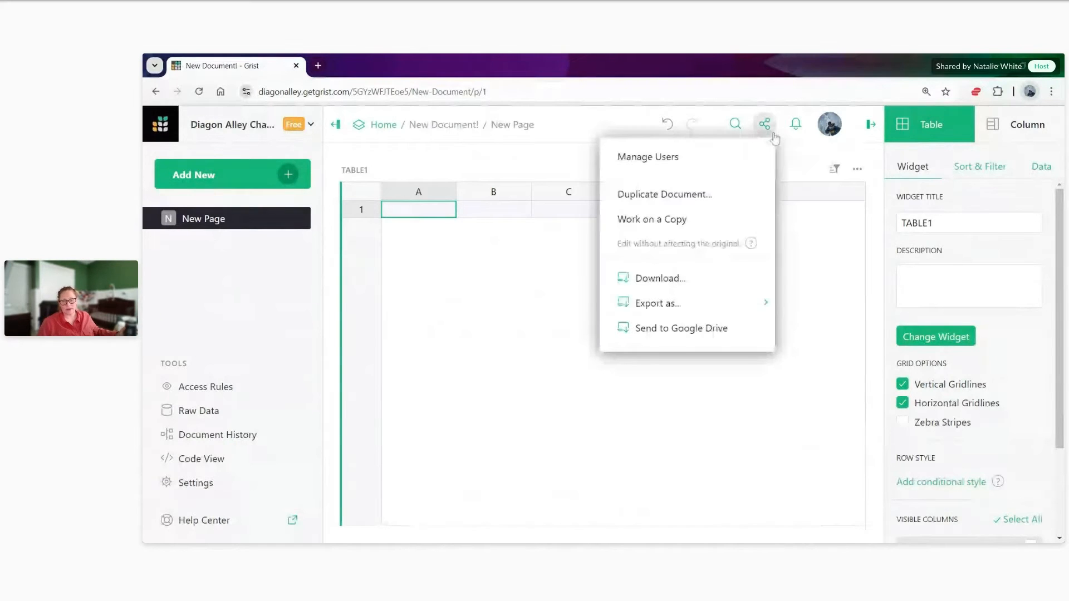
pyautogui.click(755, 159)
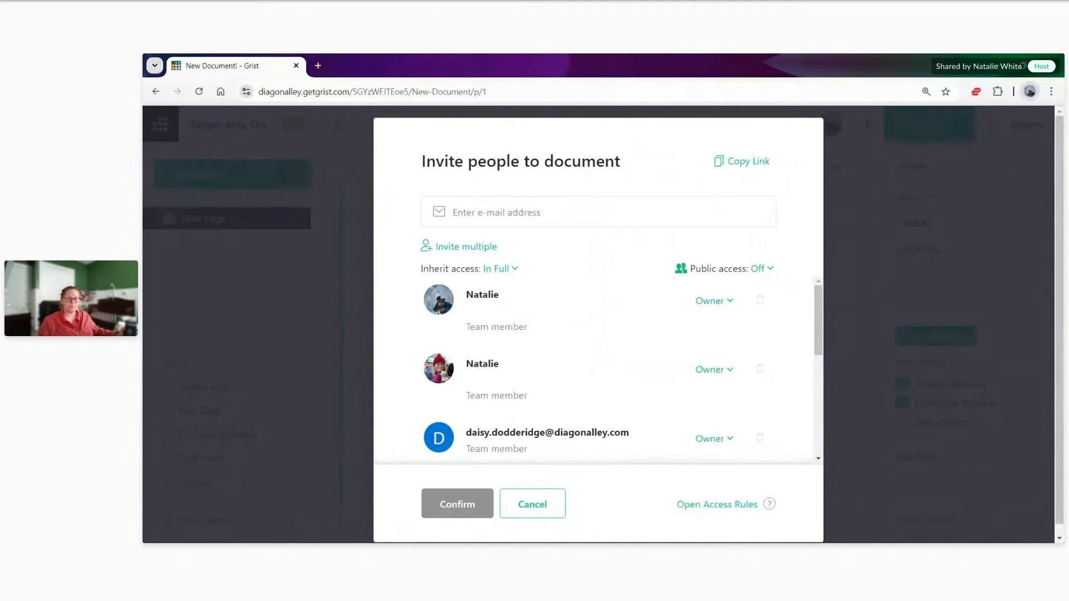
pyautogui.click(515, 270)
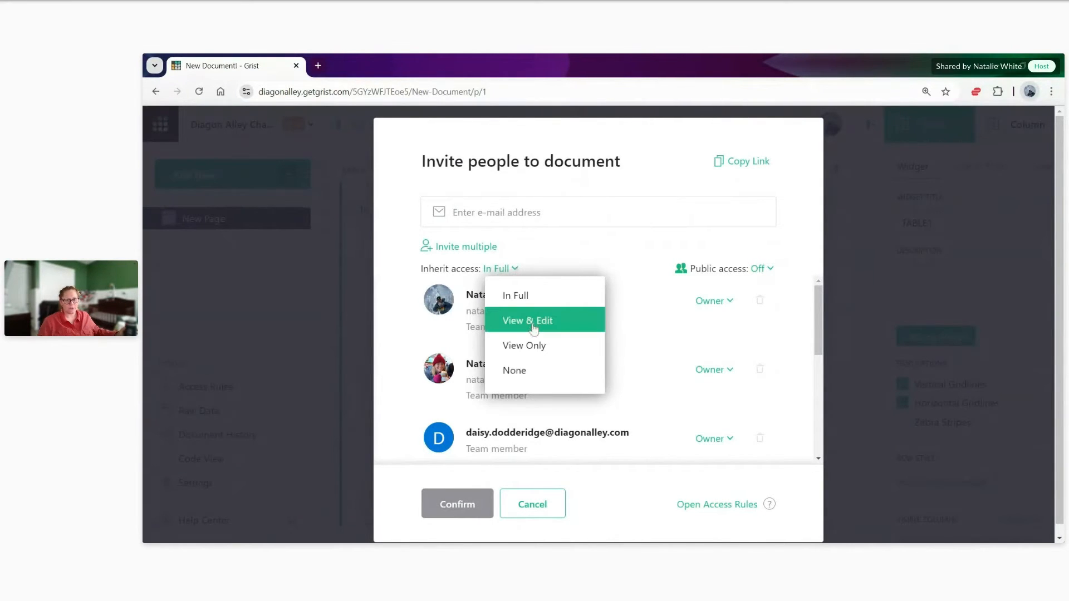
pyautogui.click(530, 378)
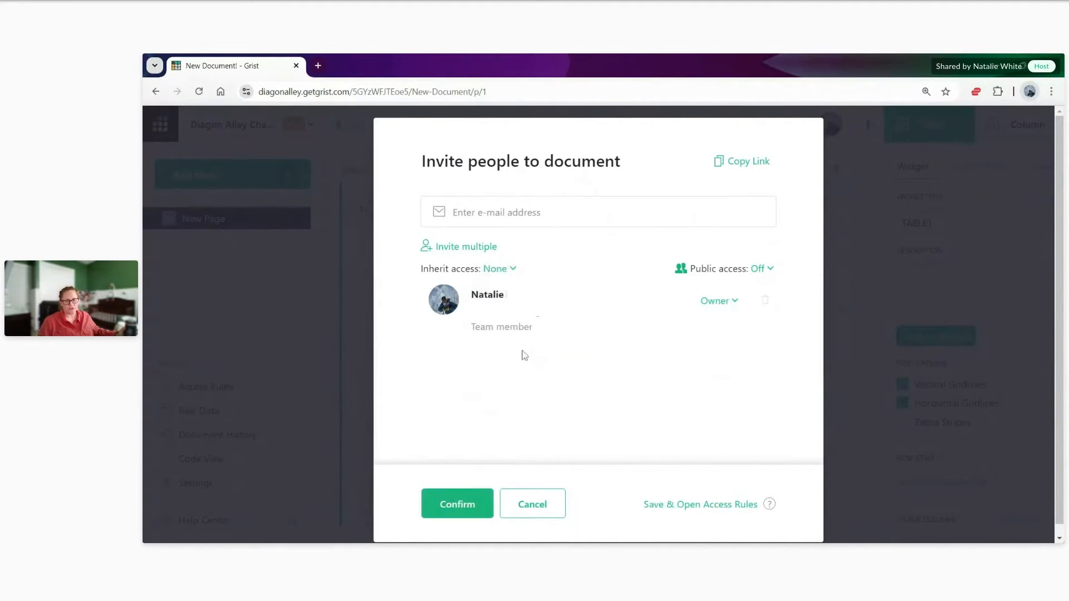
# Add two team members to the document as viewers, check the available roles, and discard the access changes.
pyautogui.click(548, 212)
pyautogui.click(558, 271)
pyautogui.click(560, 202)
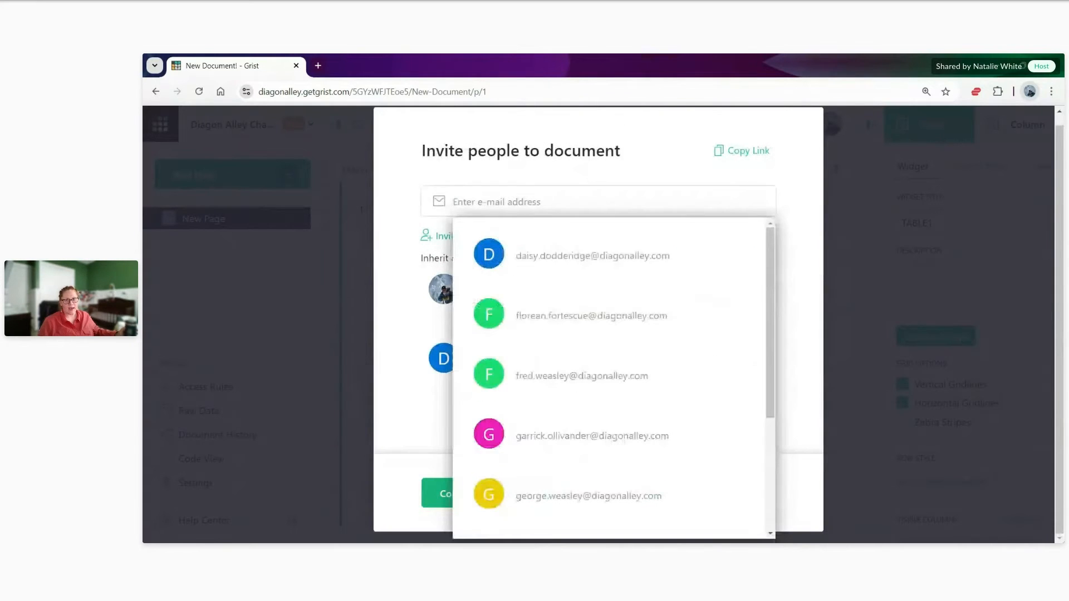
pyautogui.click(602, 320)
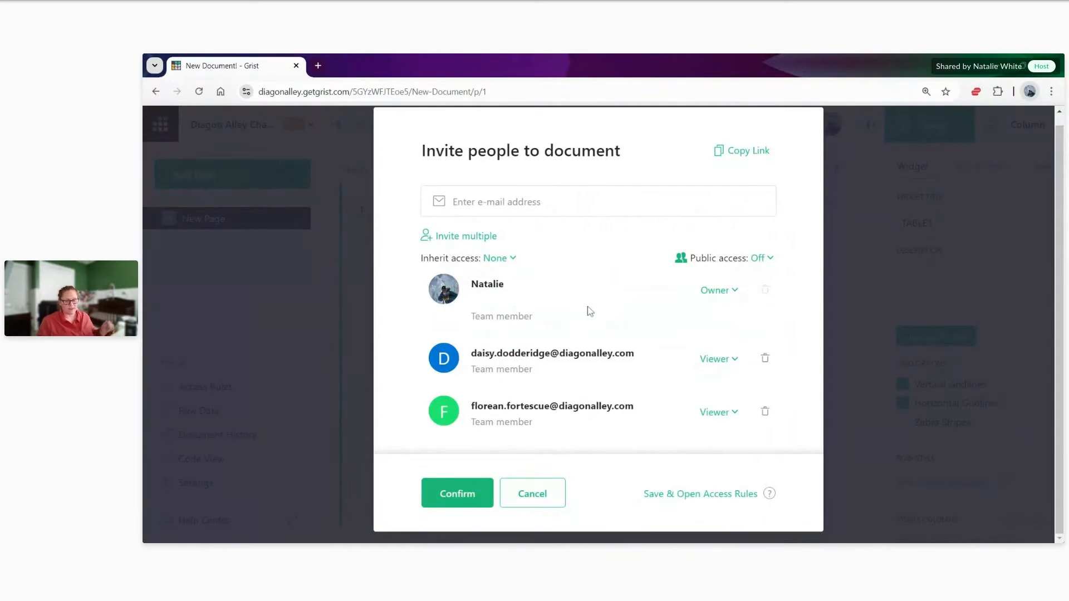
pyautogui.click(720, 371)
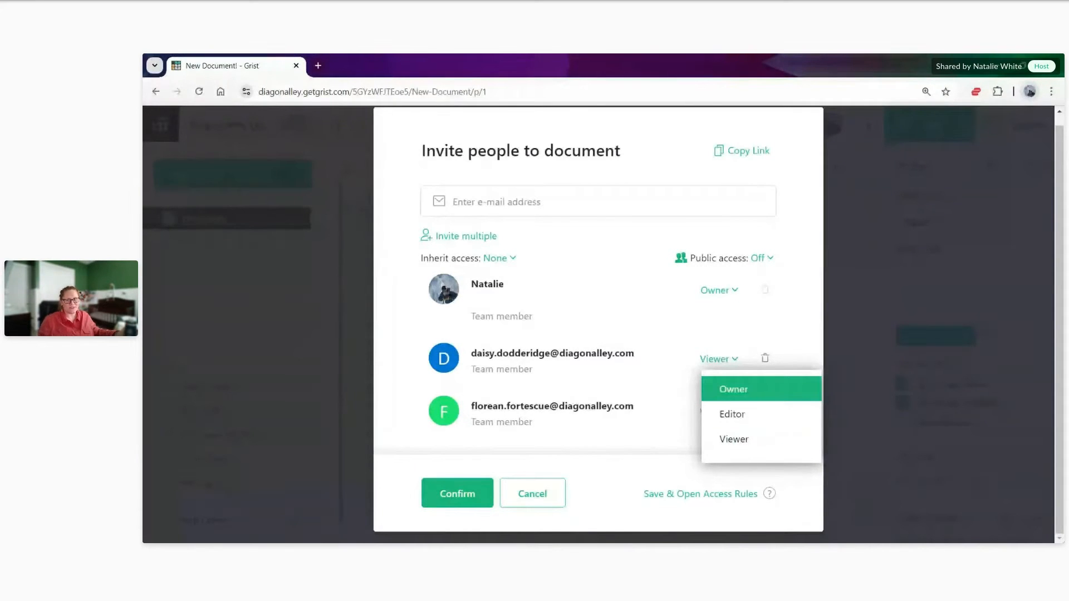
pyautogui.click(671, 436)
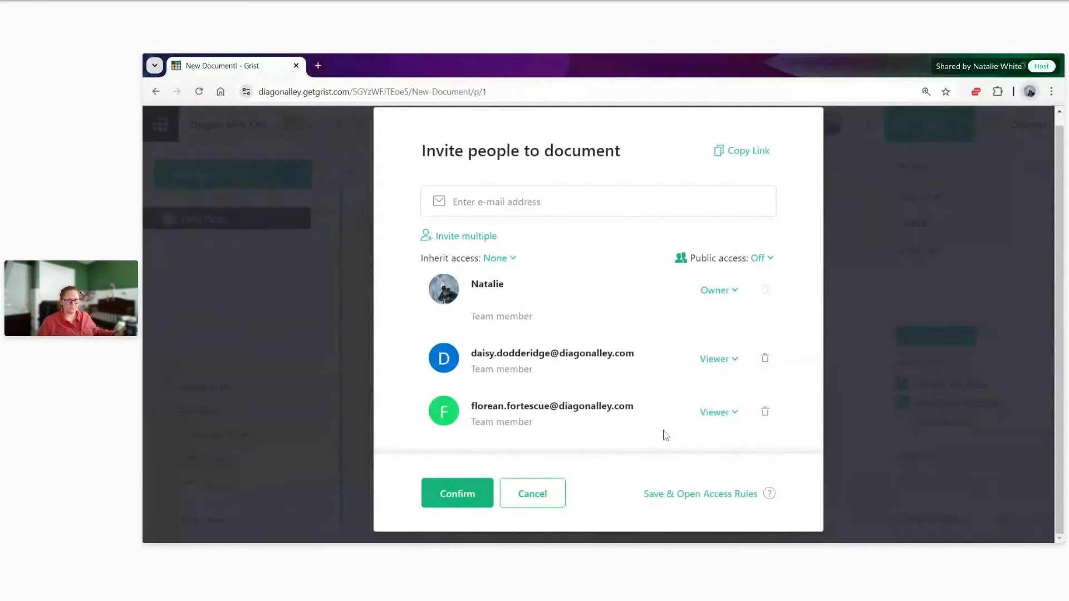
pyautogui.click(555, 494)
# Reopen the document's user management and add a guest by entering the guest's e-mail address.
pyautogui.click(765, 123)
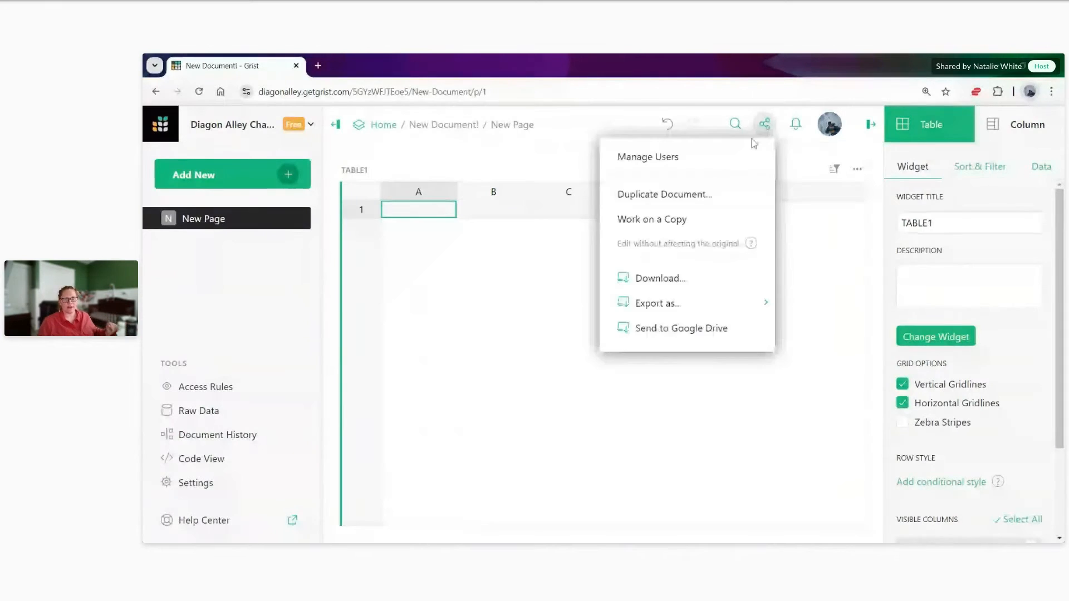
pyautogui.click(735, 154)
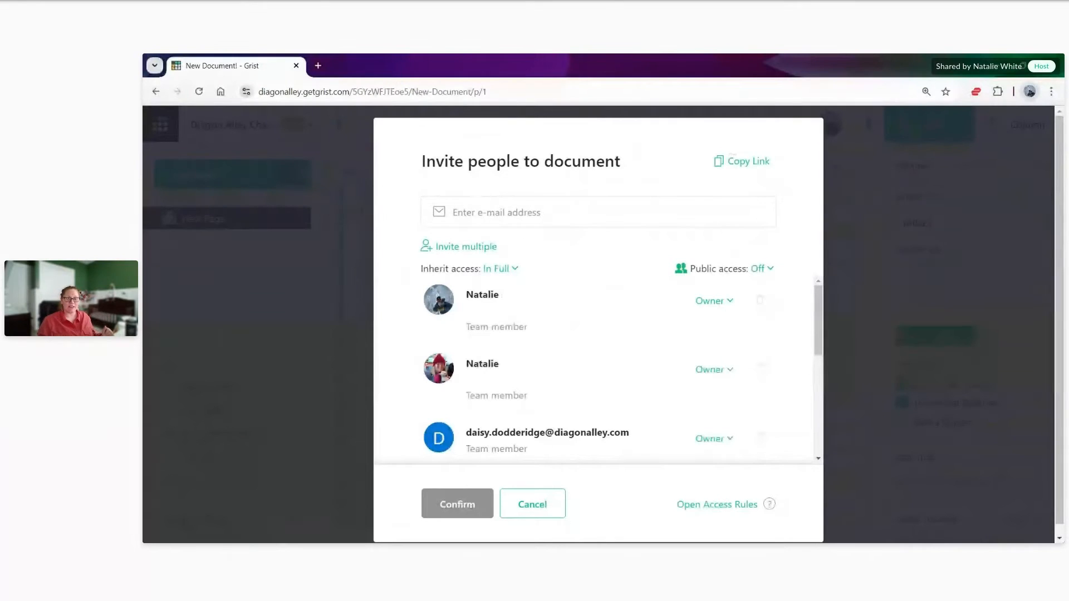
pyautogui.click(497, 213)
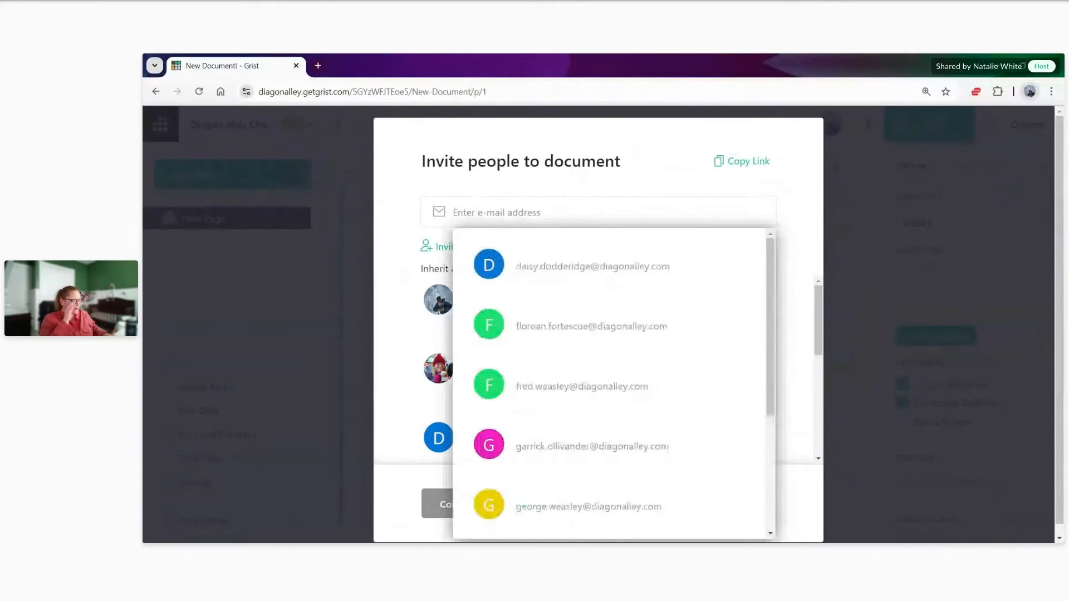
pyautogui.write('gues')
pyautogui.write('t@examopl')
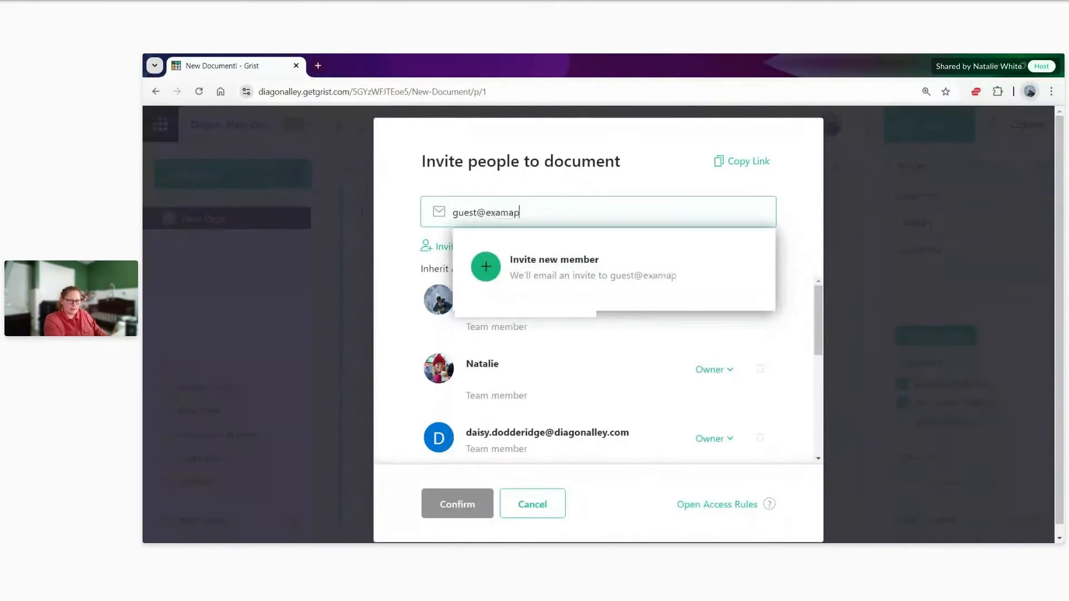
pyautogui.press('BackSpace')
pyautogui.press('BackSpace')
pyautogui.press('BackSpace')
pyautogui.write('ple.com')
pyautogui.press('Return')
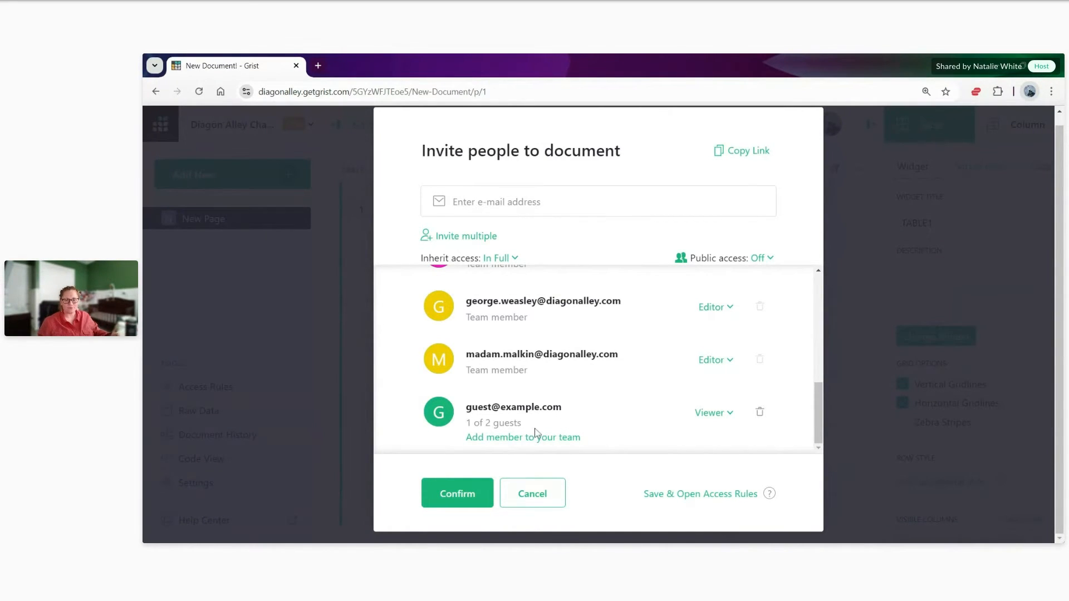
# Examine the Owner, Editor and Viewer roles available to the guest, and discard the invitation.
pyautogui.click(715, 416)
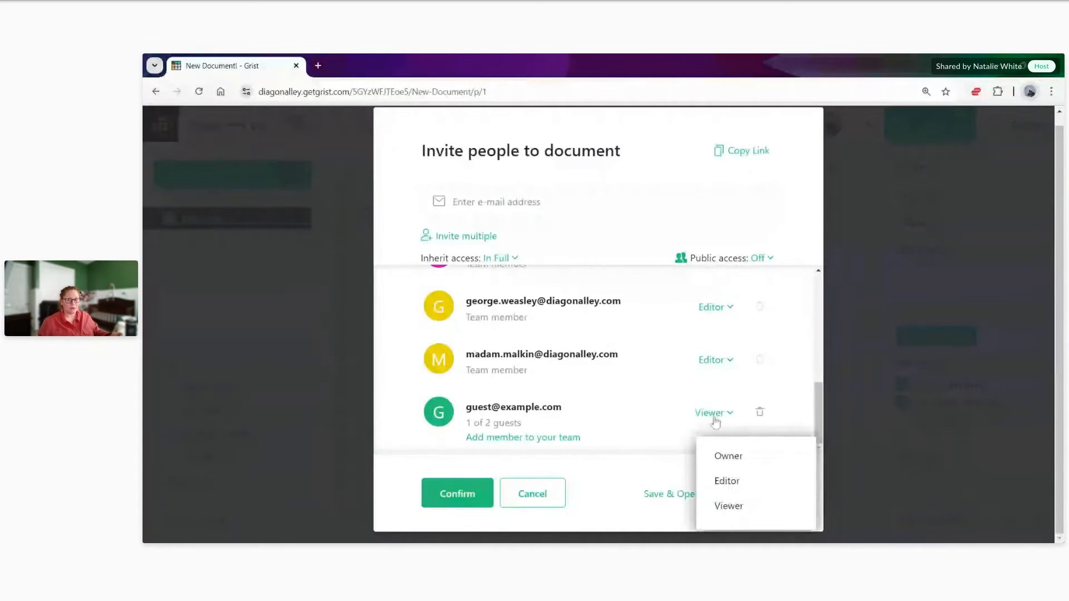
pyautogui.click(671, 429)
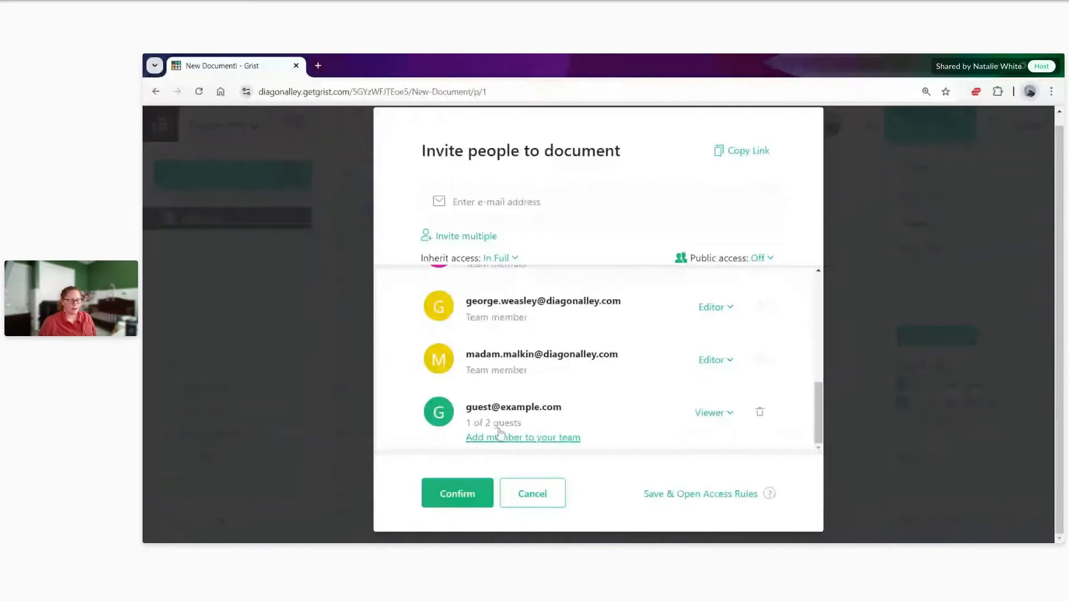
pyautogui.click(720, 418)
pyautogui.click(635, 432)
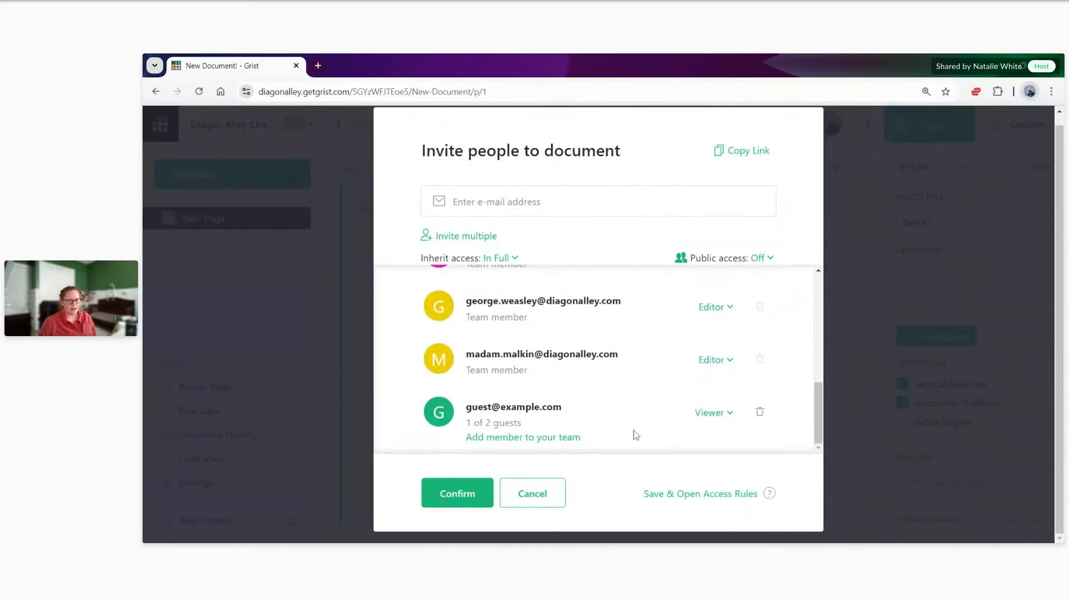
pyautogui.click(519, 505)
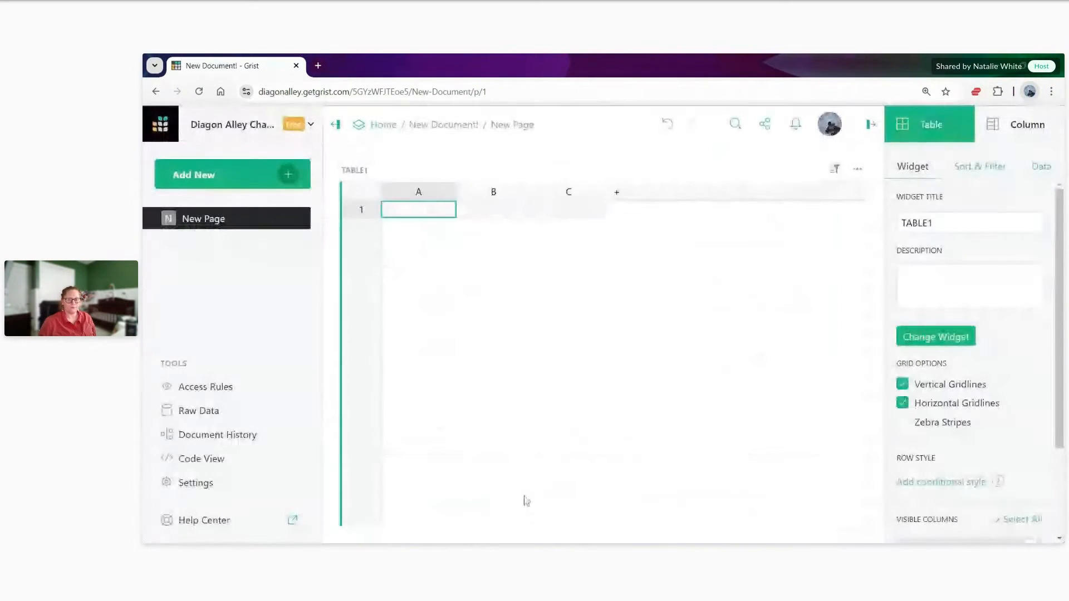
# Try duplicating the document as a template that includes the structure without any data, and cancel the duplication.
pyautogui.click(766, 126)
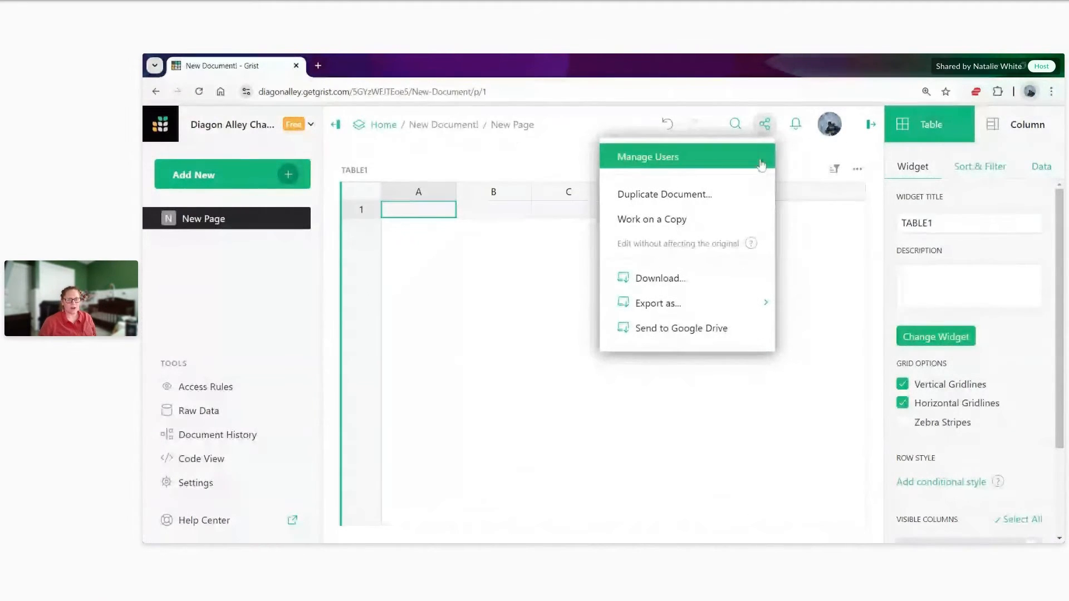
pyautogui.click(758, 199)
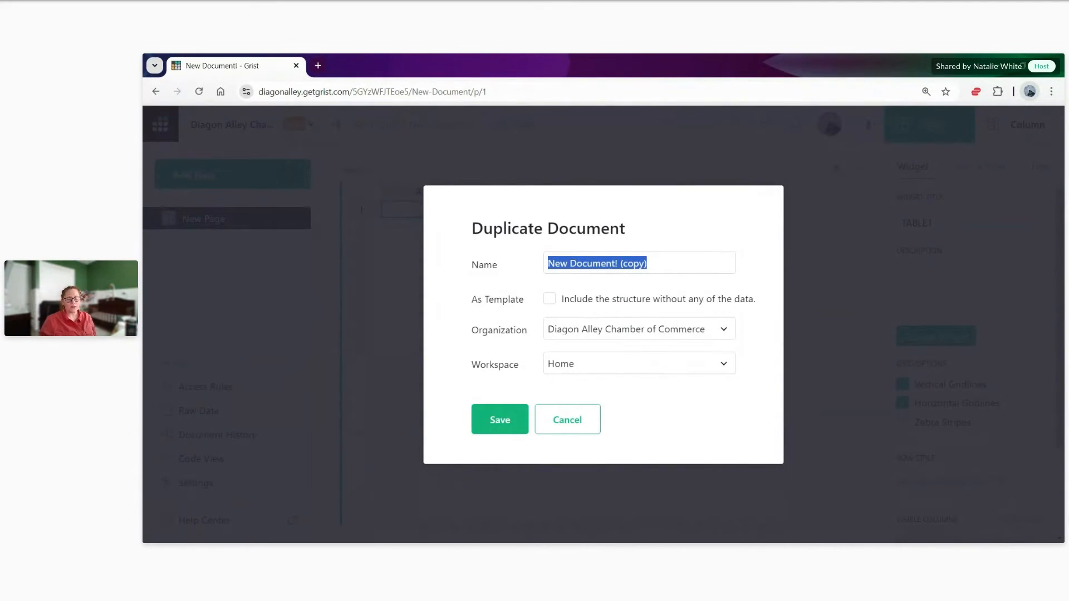
pyautogui.click(551, 301)
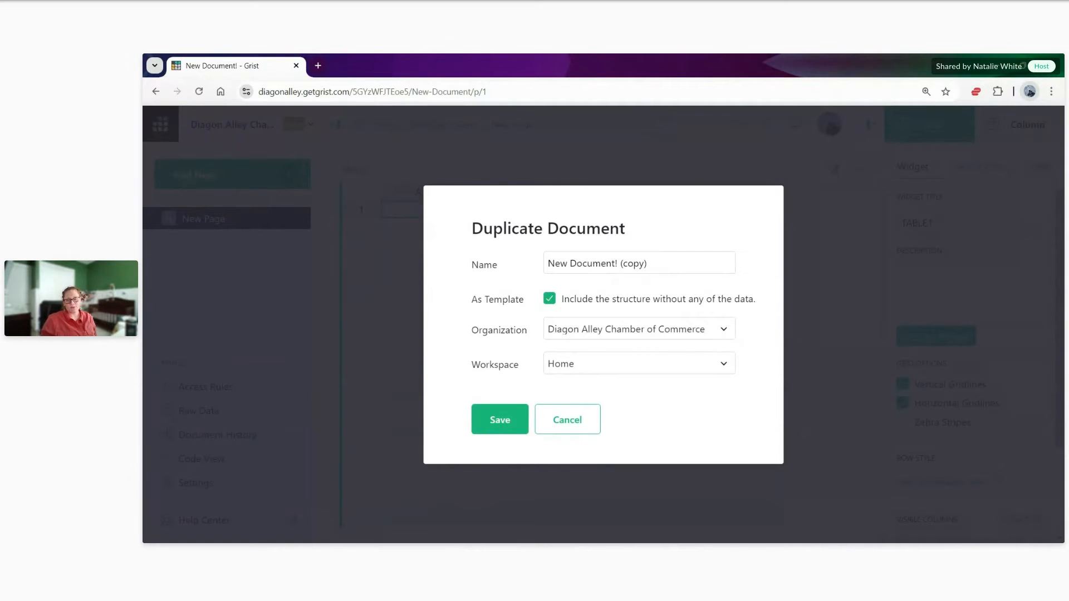
pyautogui.click(567, 426)
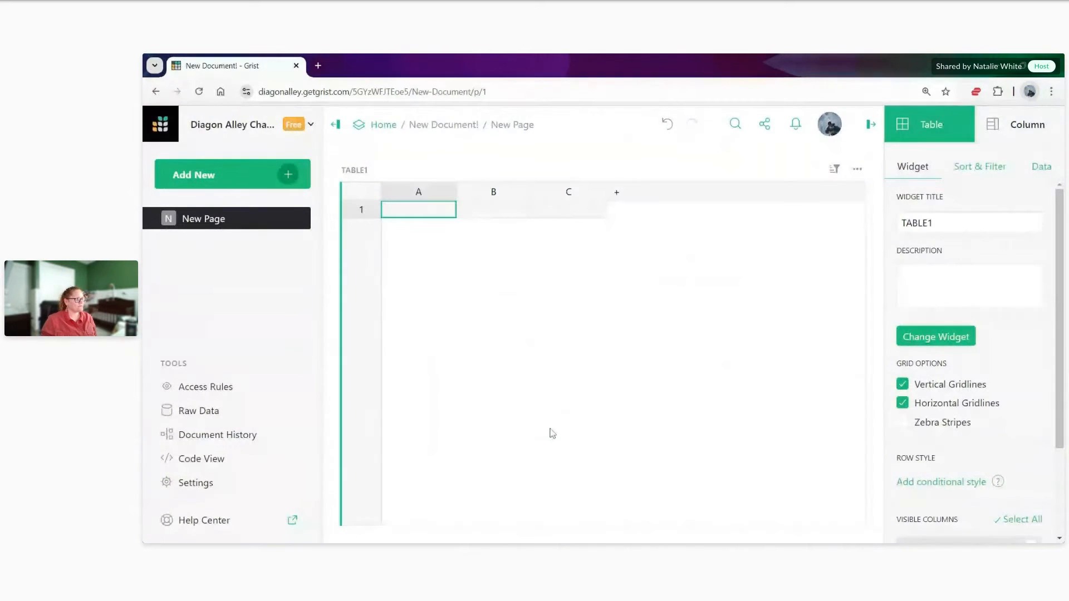
# Examine the document's sharing options and the file formats available for export, and leave without exporting.
pyautogui.click(764, 124)
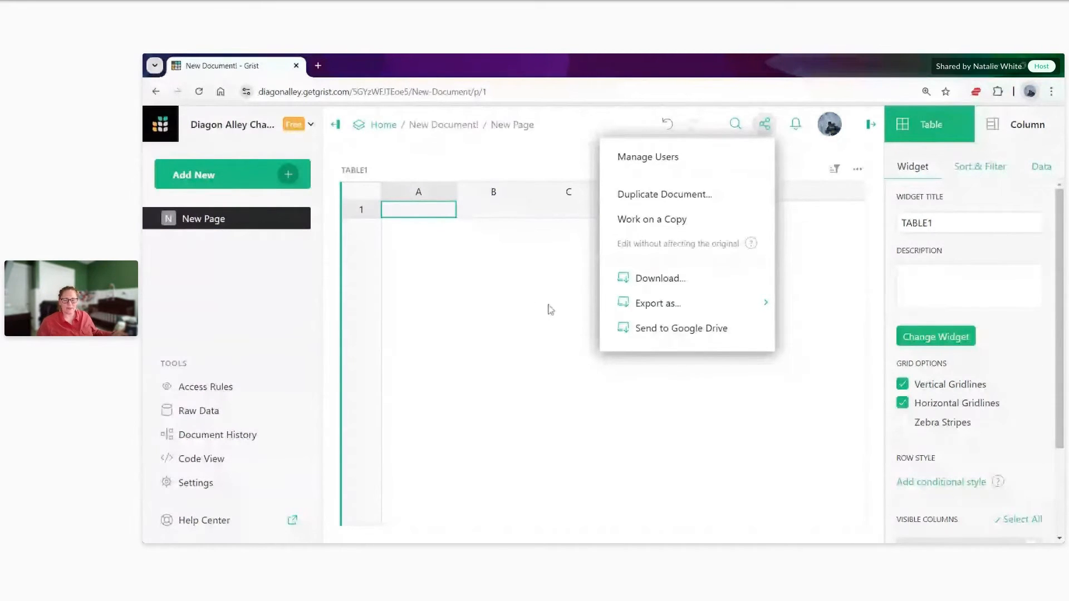
pyautogui.moveTo(724, 303)
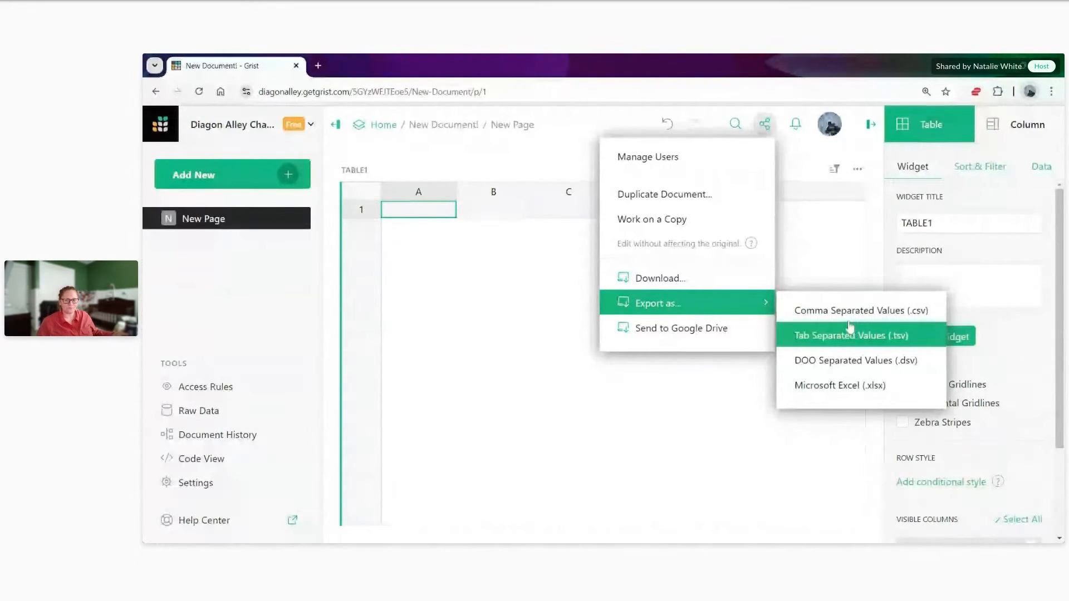
pyautogui.click(468, 296)
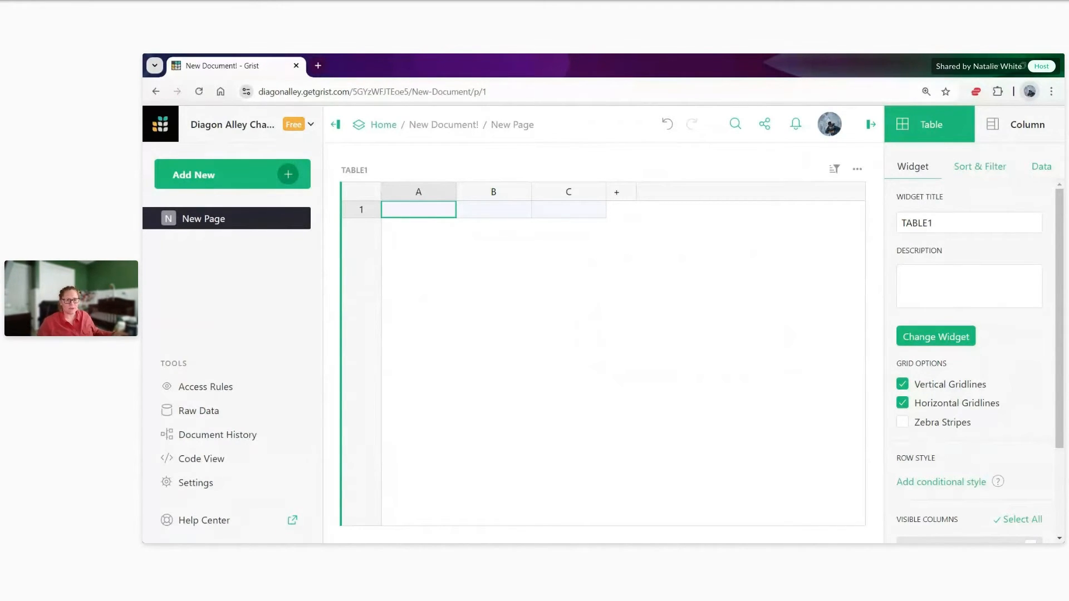
# Start a file import into the document and choose the Doggie Daycare Data.xlsx workbook.
pyautogui.click(278, 176)
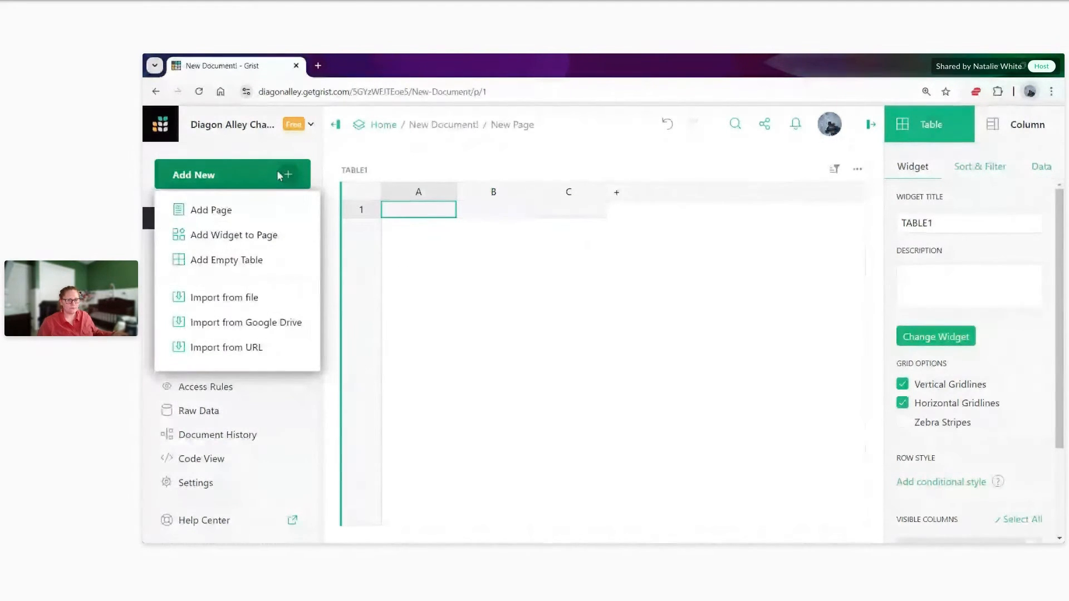
pyautogui.click(285, 305)
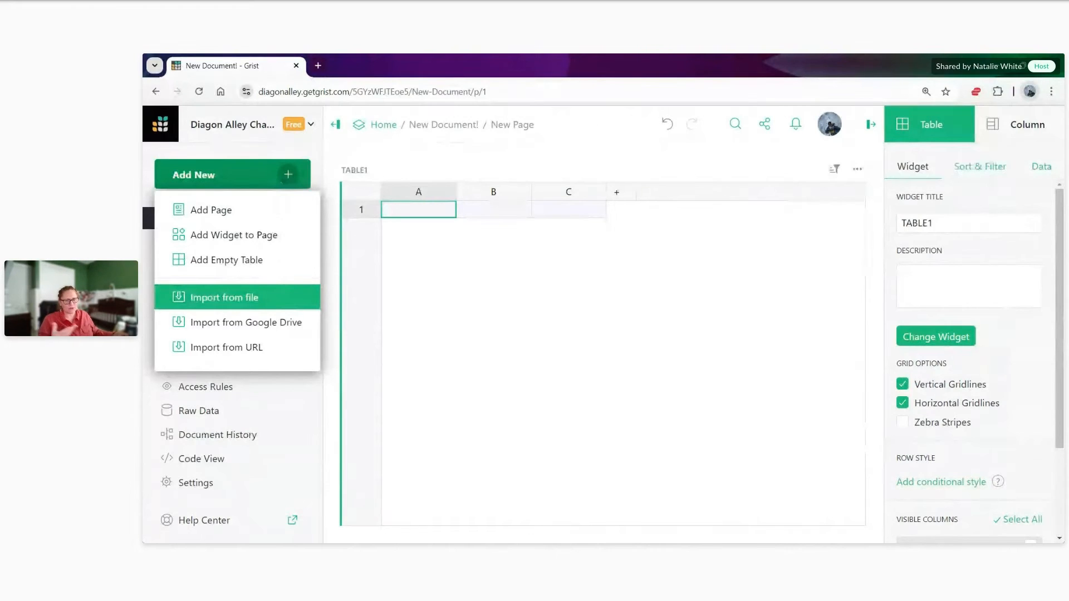
pyautogui.click(286, 305)
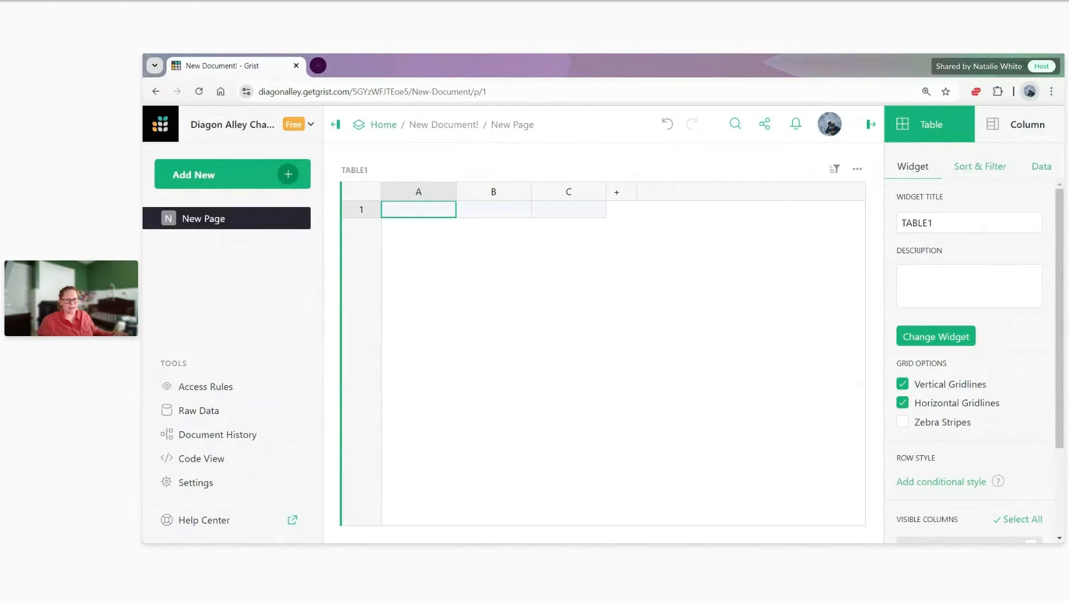
pyautogui.click(873, 283)
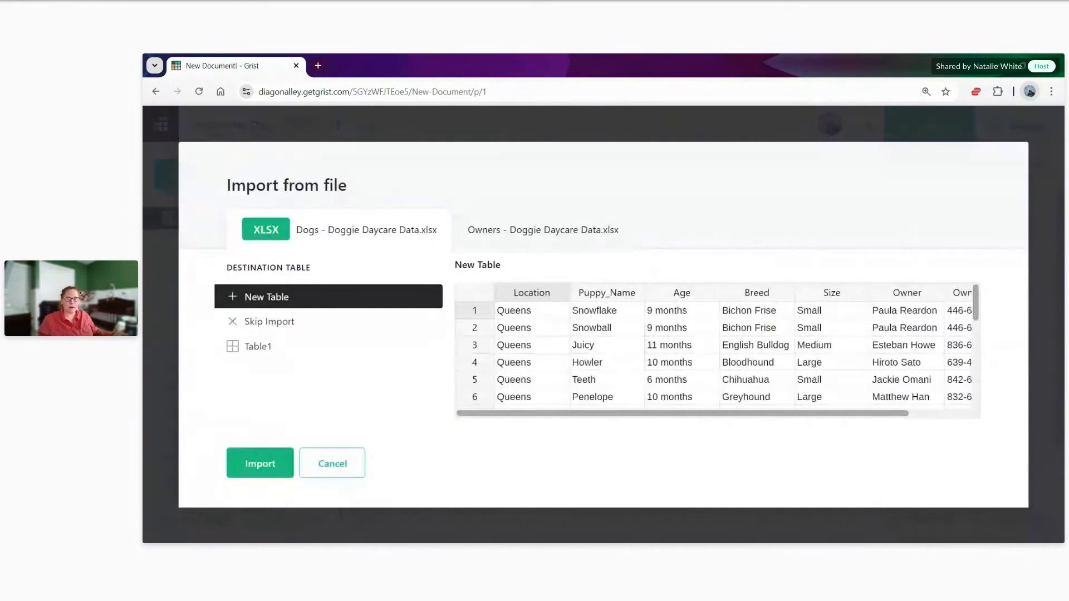
# Preview the Dogs and Owners sheets and import both as new tables.
pyautogui.click(520, 236)
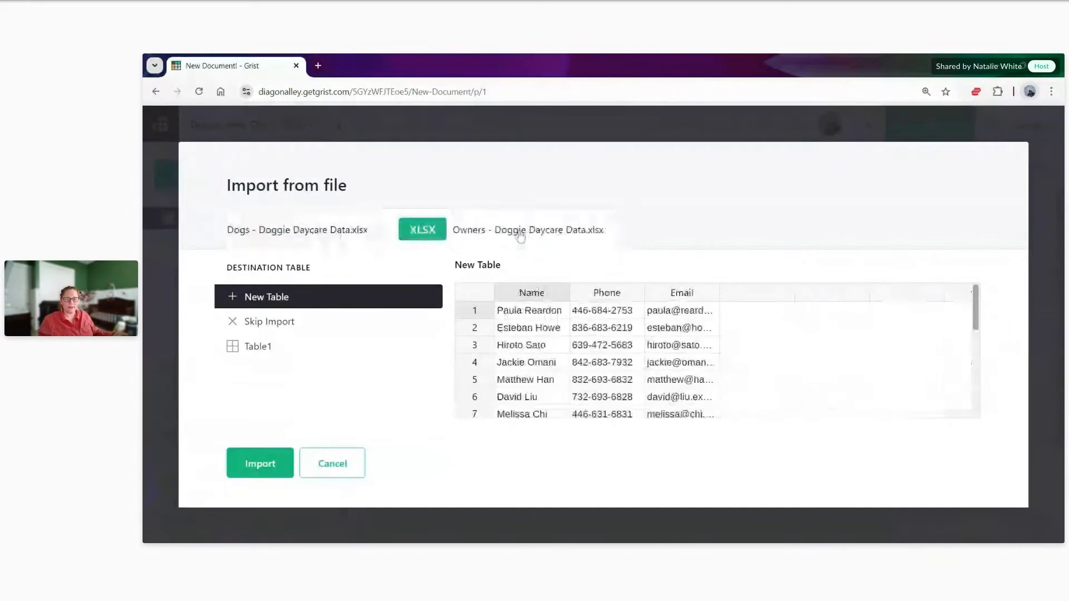
pyautogui.click(313, 230)
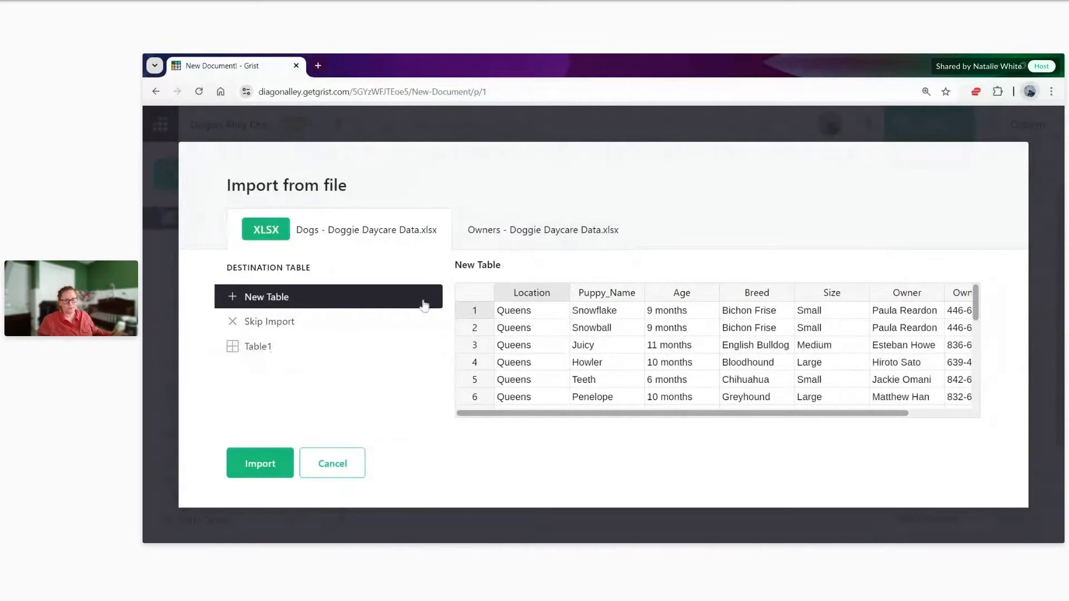
pyautogui.click(543, 237)
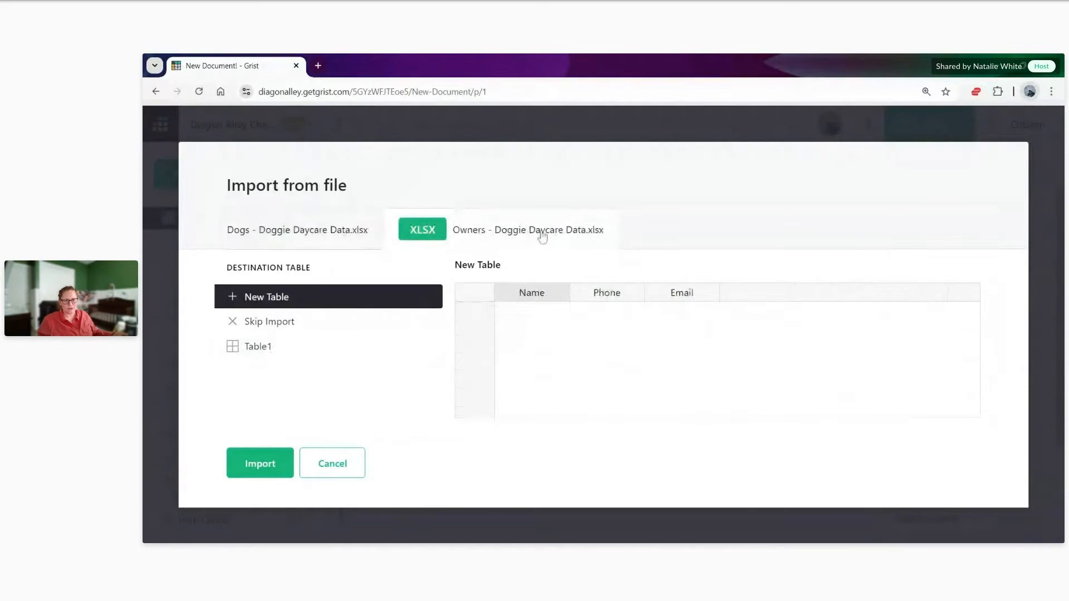
pyautogui.click(318, 241)
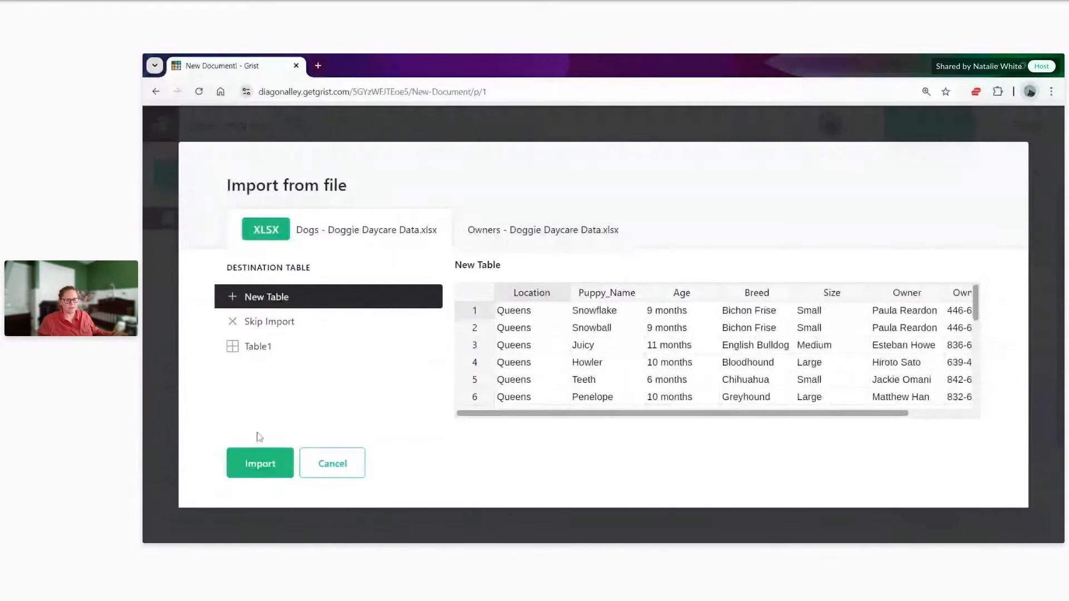
pyautogui.click(256, 467)
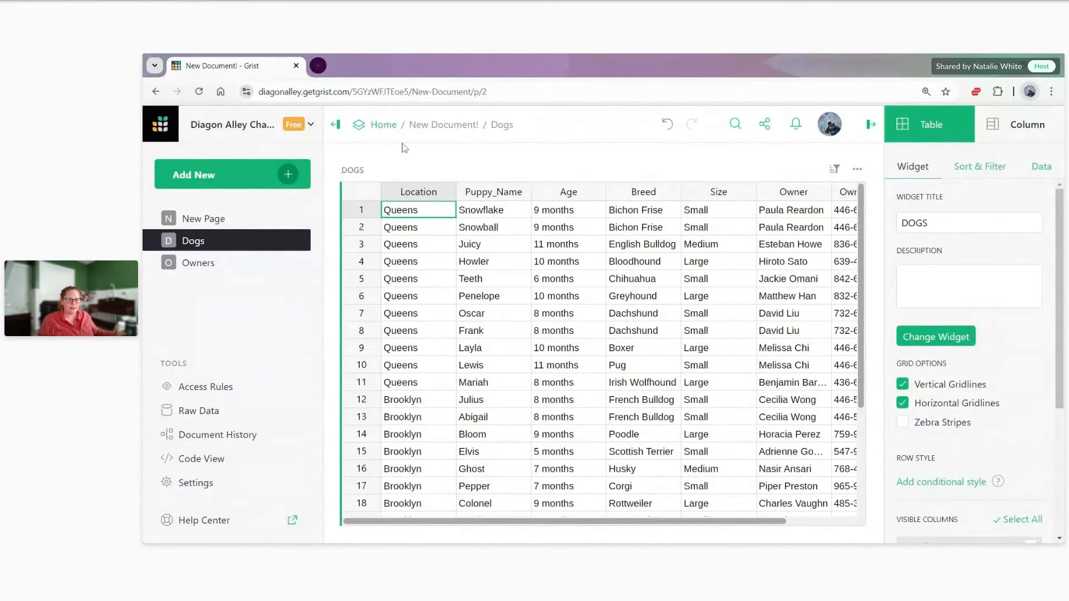
# Widen the Name, Phone and Email columns of the Owners table so their contents fit.
pyautogui.click(196, 265)
pyautogui.click(202, 243)
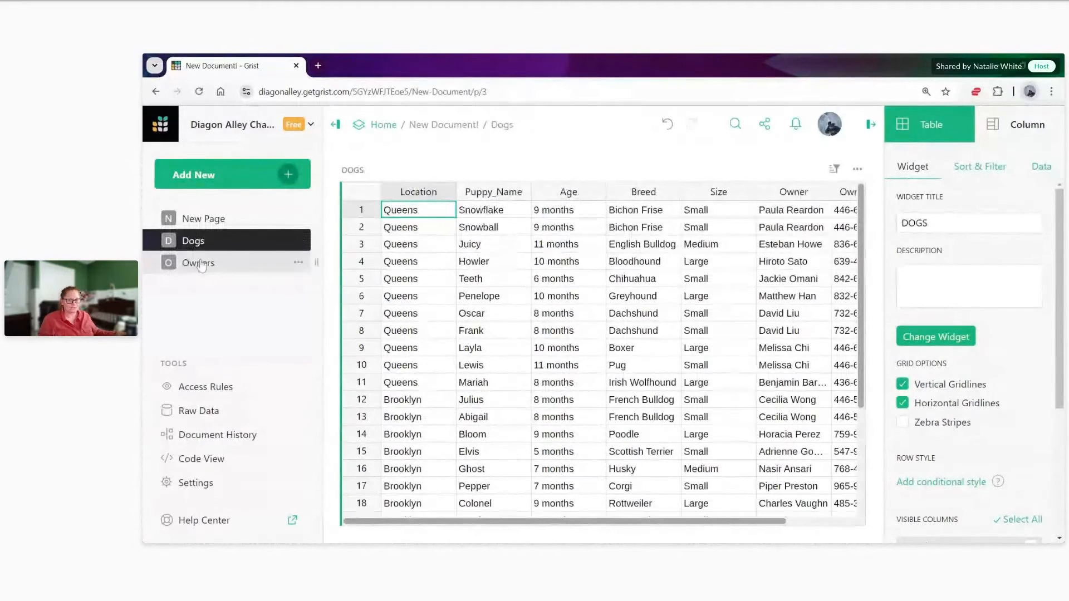
pyautogui.click(196, 263)
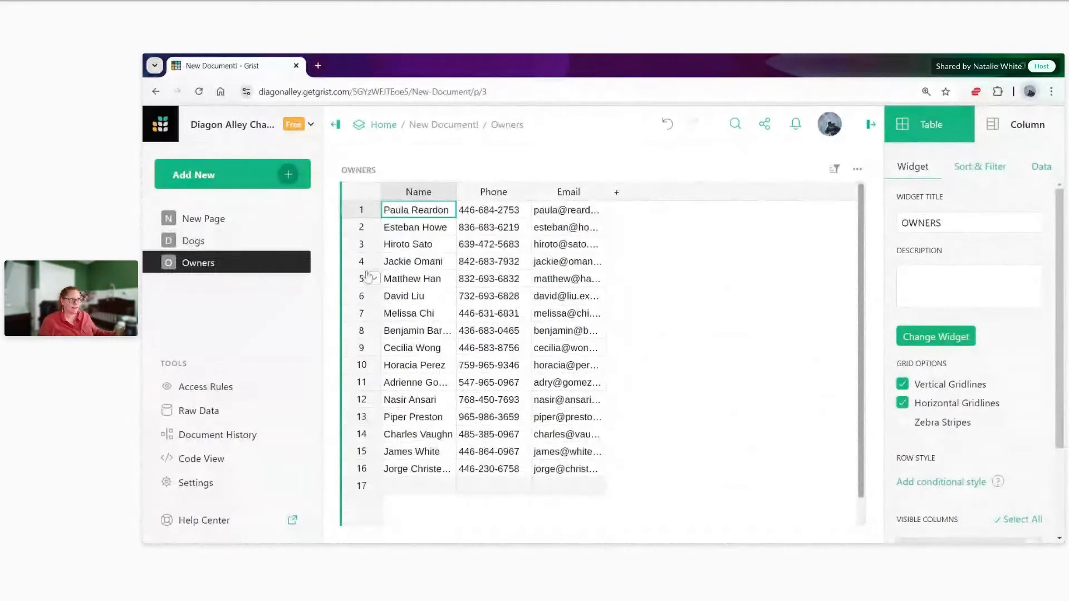
pyautogui.moveTo(458, 193)
pyautogui.mouseDown()
pyautogui.moveTo(490, 197)
pyautogui.moveTo(477, 201)
pyautogui.mouseUp()
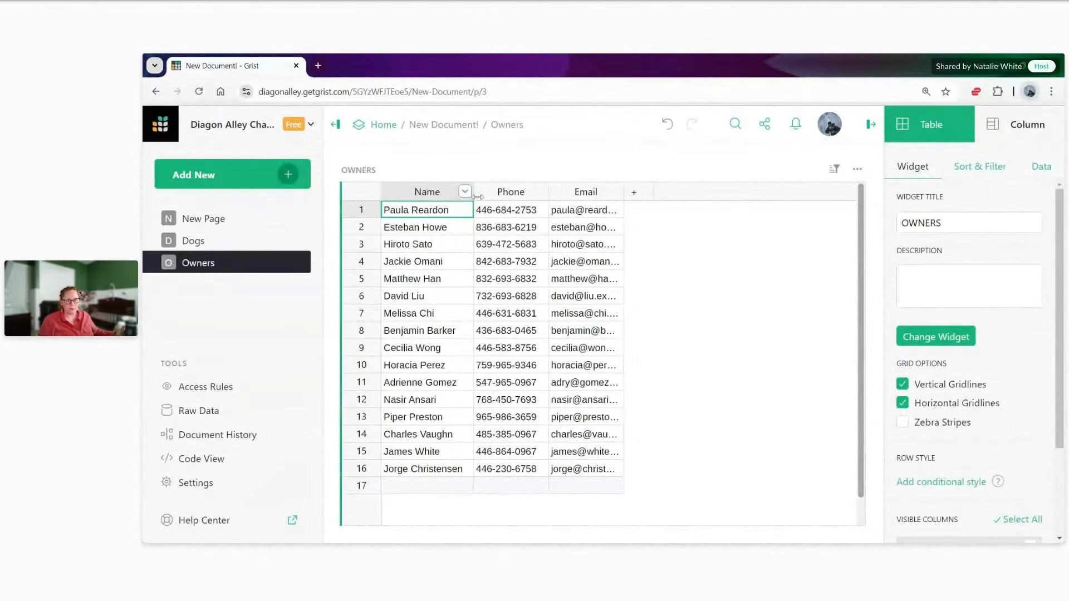
pyautogui.moveTo(550, 200); pyautogui.dragTo(589, 199)
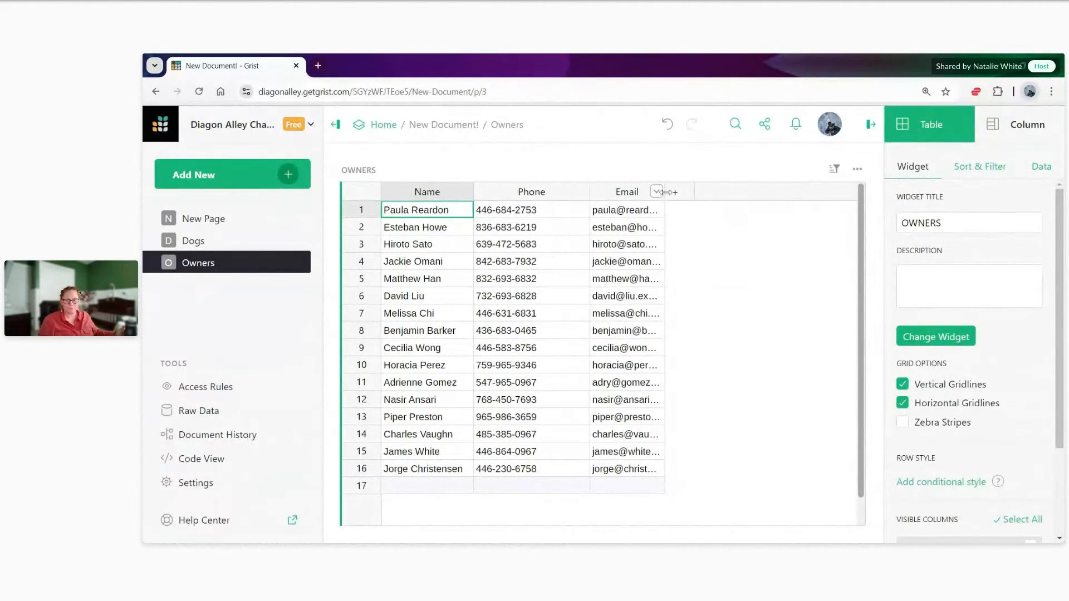
pyautogui.moveTo(666, 197); pyautogui.dragTo(731, 194)
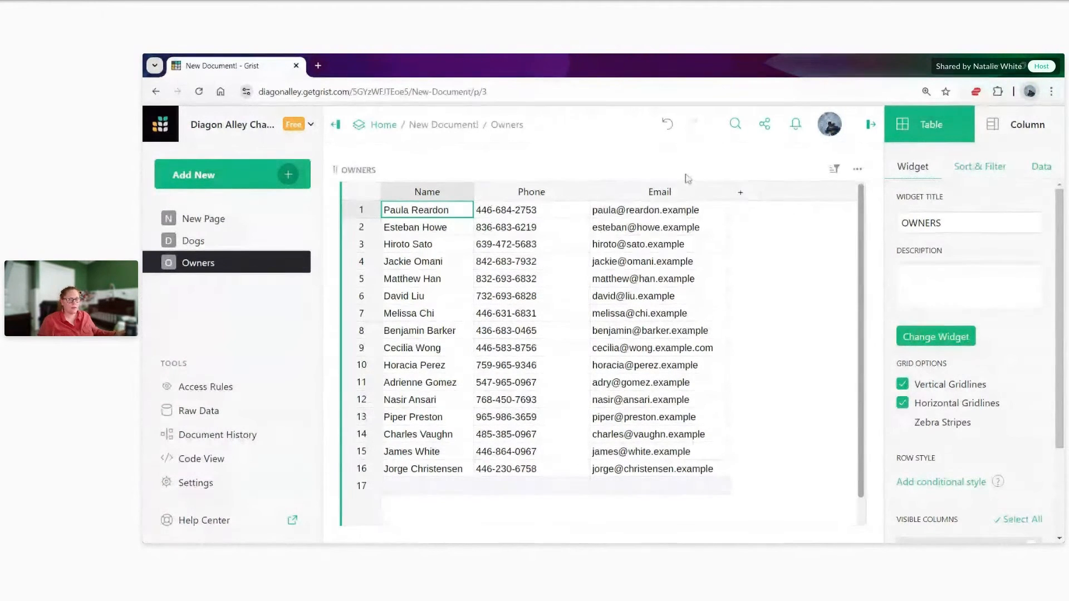
# Rename the Puppy_Name column of the Dogs table to "Puppy Name".
pyautogui.click(249, 245)
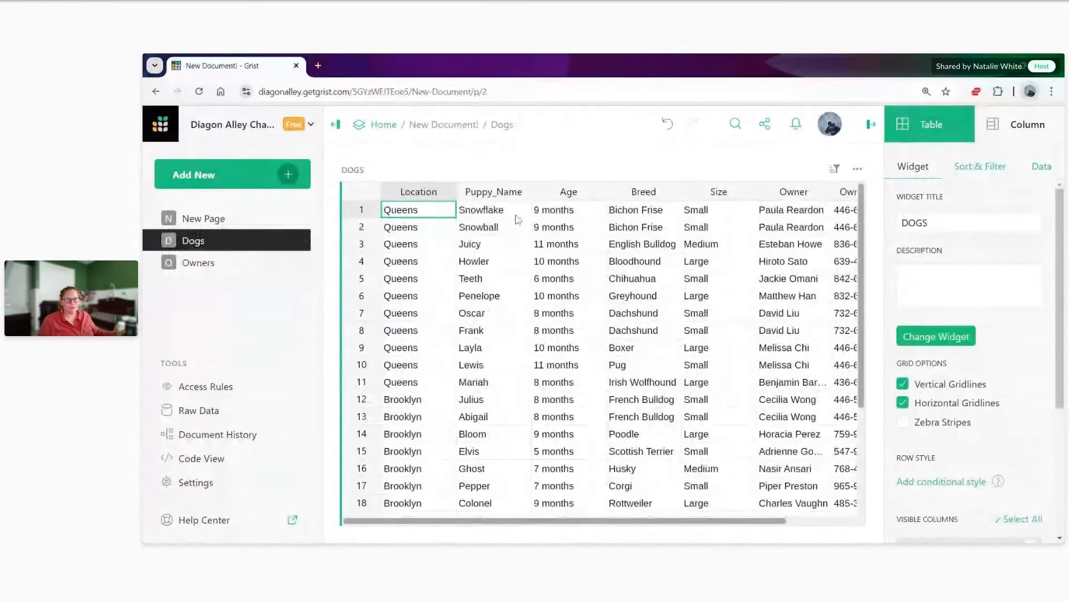
pyautogui.click(501, 202)
pyautogui.click(501, 202)
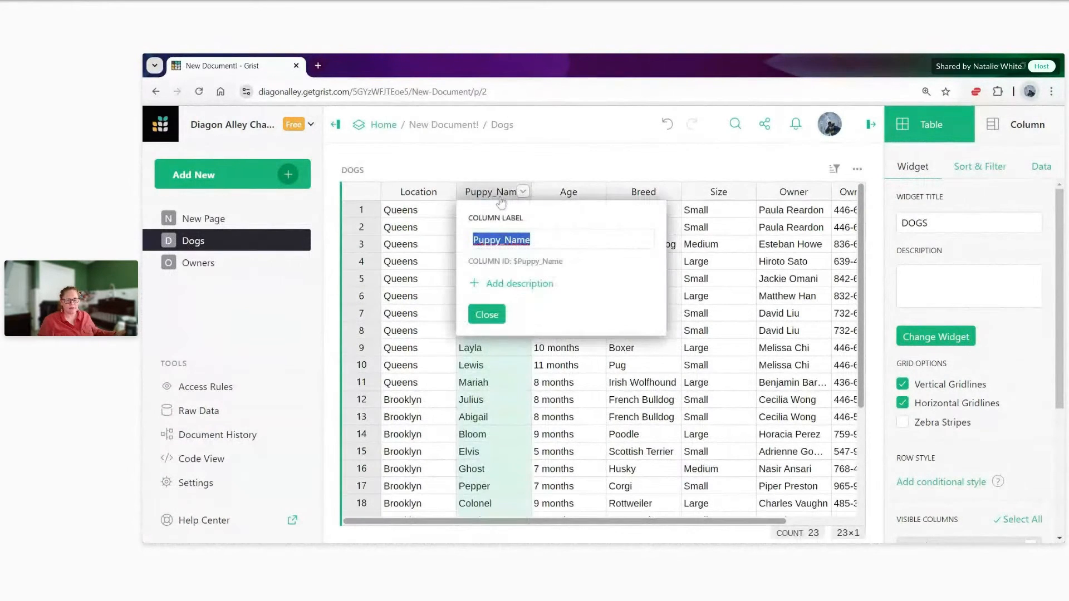
pyautogui.click(503, 240)
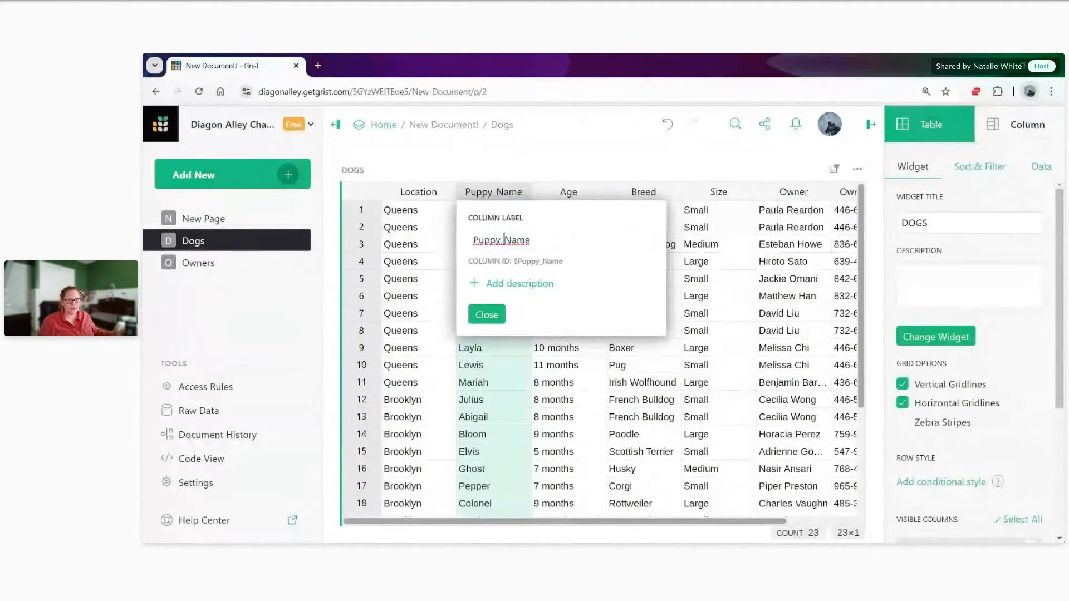
pyautogui.press('BackSpace')
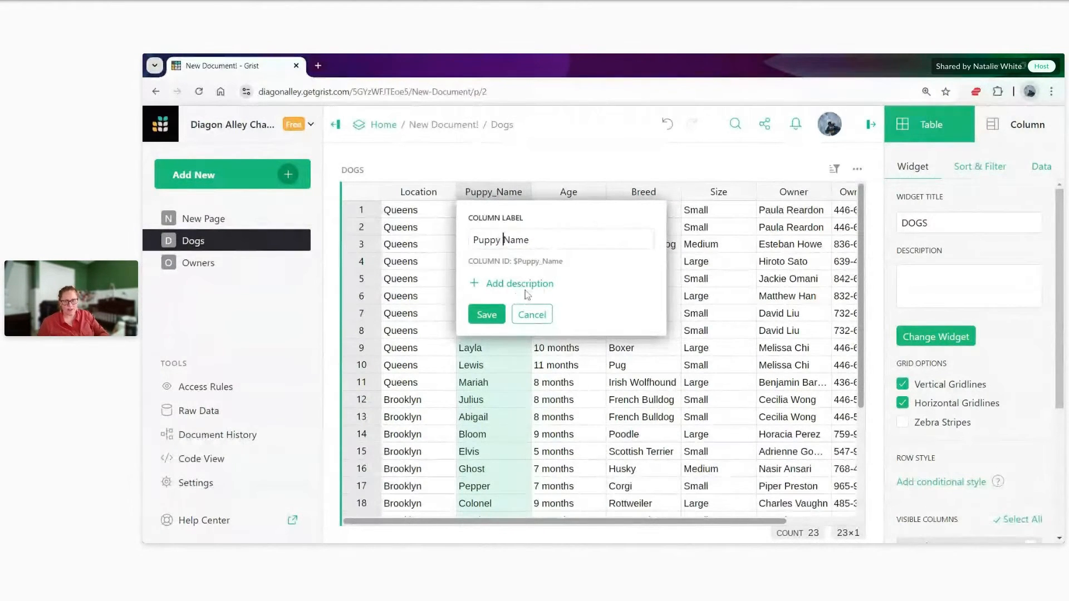
pyautogui.click(489, 313)
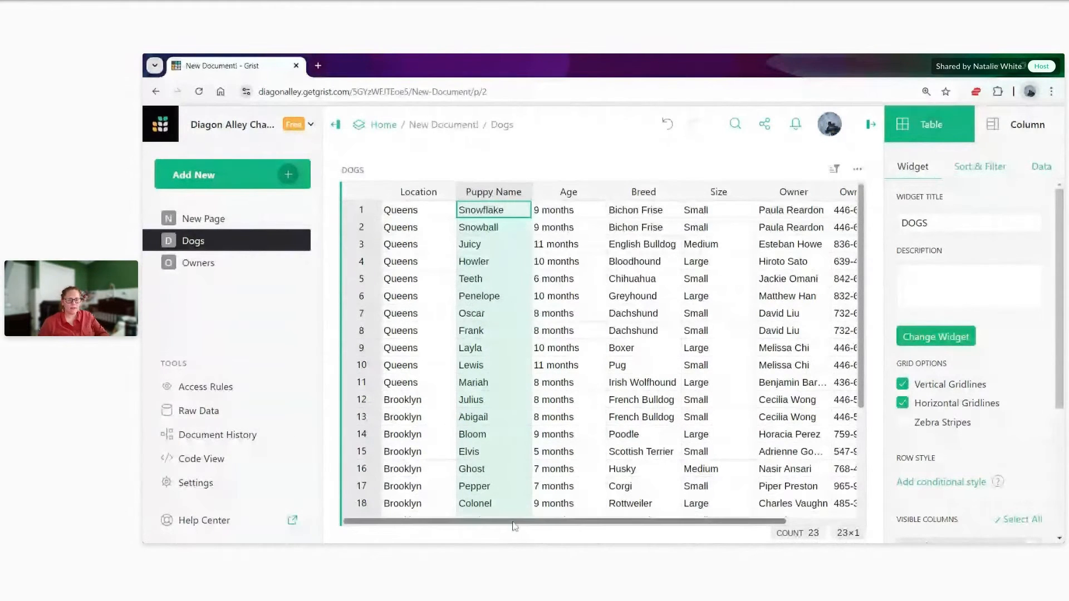
# Add an empty column after Owner Phone in the Dogs table, keep its default label, and delete it again.
pyautogui.moveTo(513, 522); pyautogui.dragTo(596, 518)
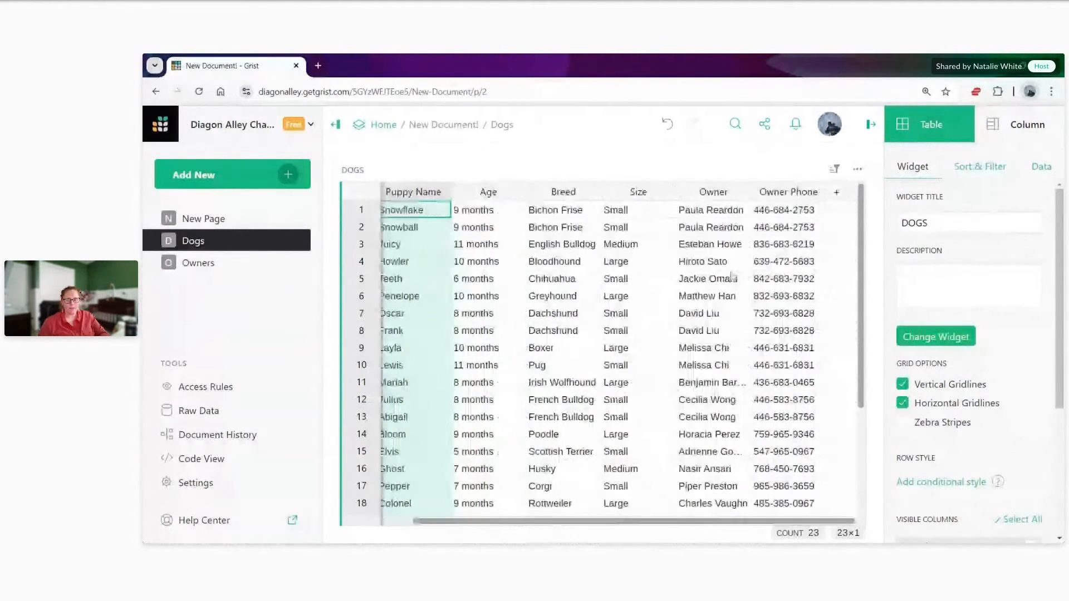
pyautogui.click(837, 195)
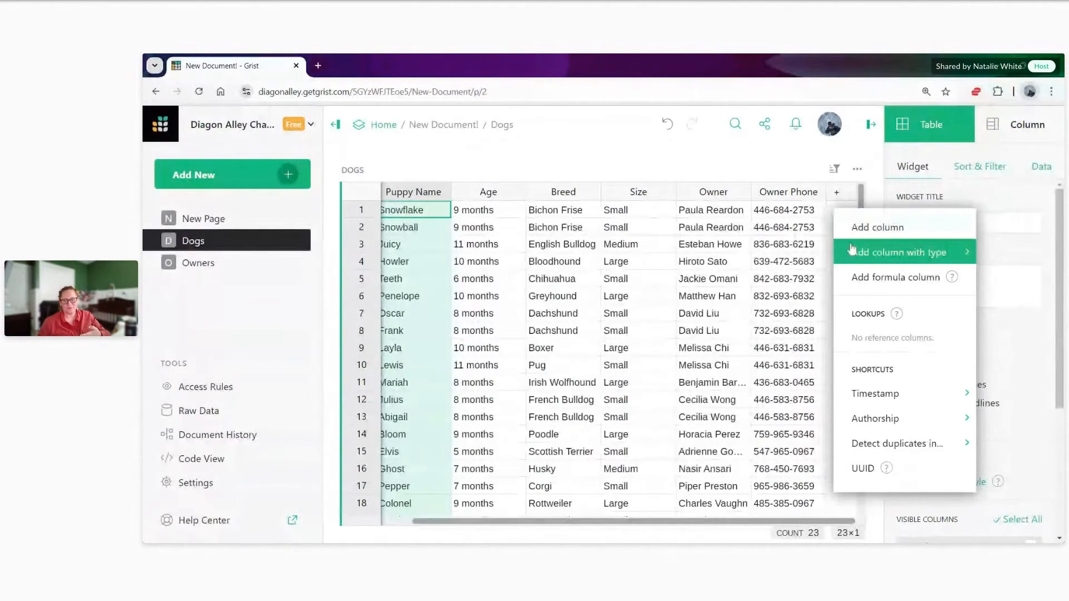
pyautogui.moveTo(852, 249)
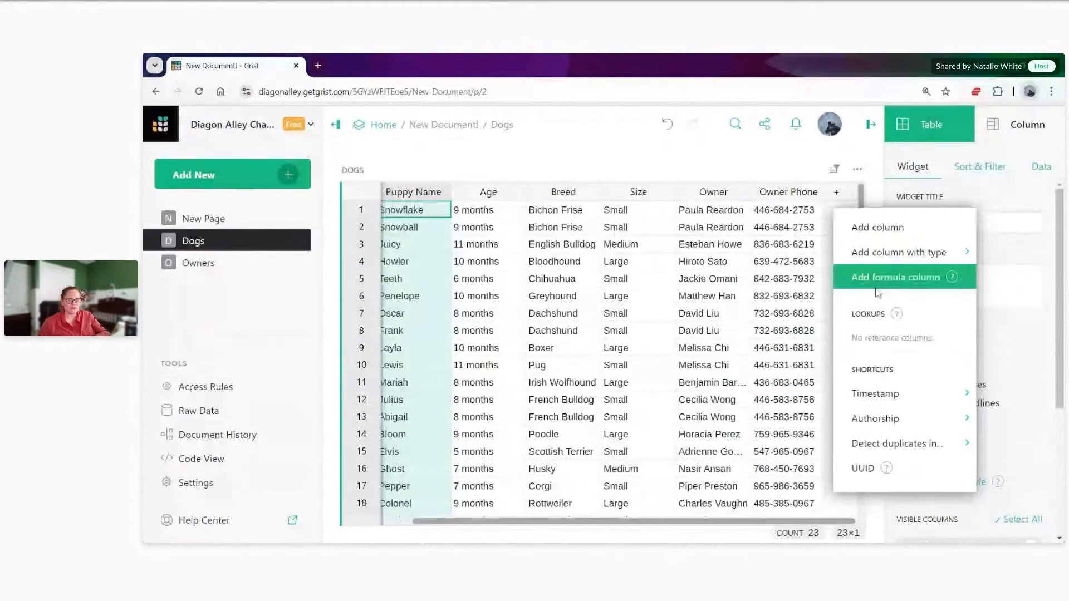
pyautogui.click(893, 237)
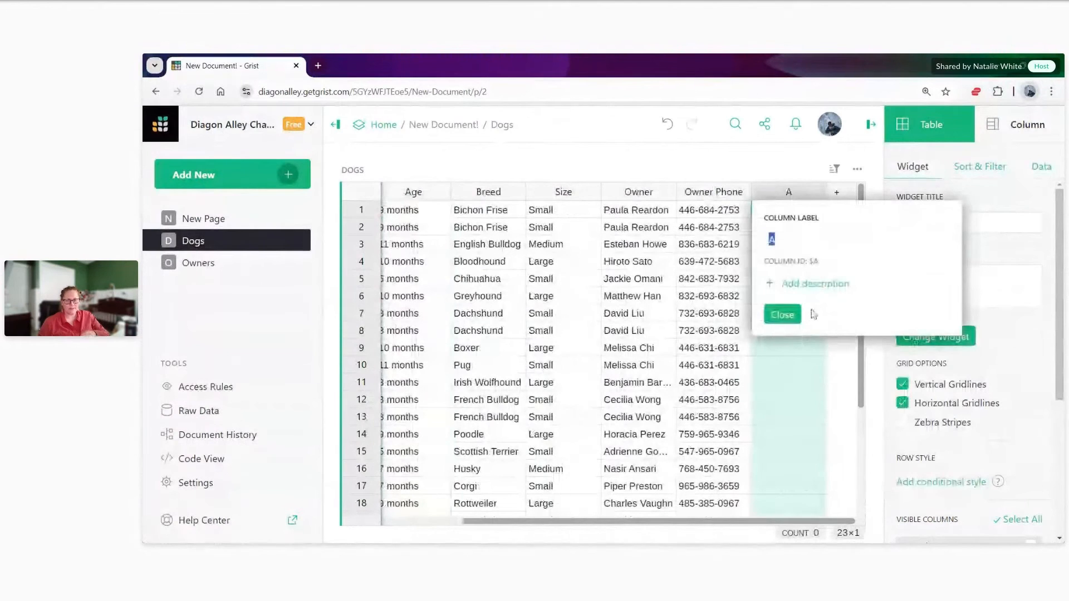
pyautogui.click(792, 314)
pyautogui.click(794, 195)
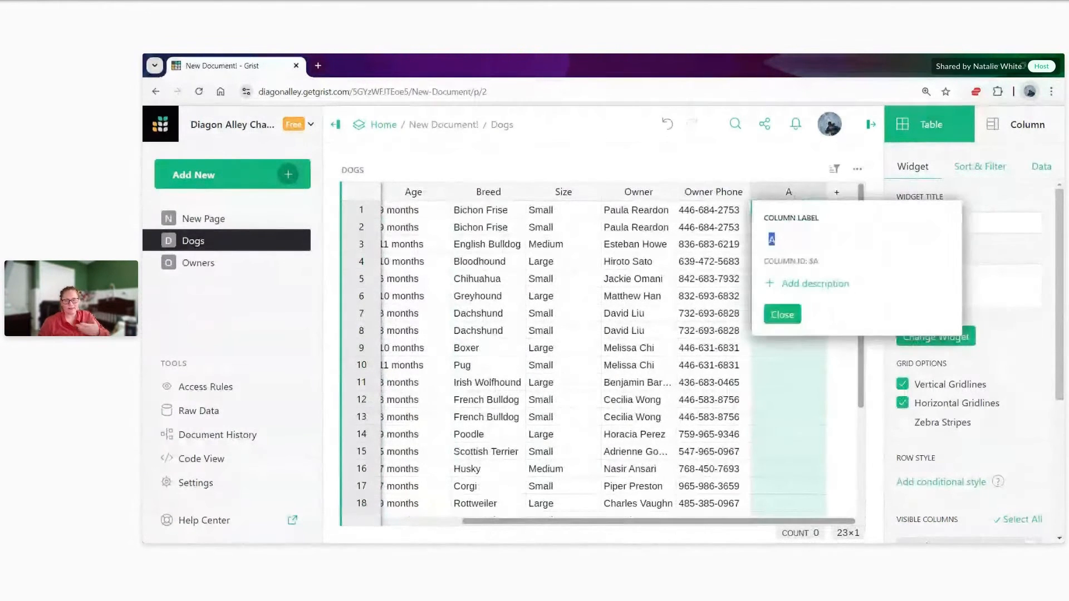
pyautogui.click(774, 314)
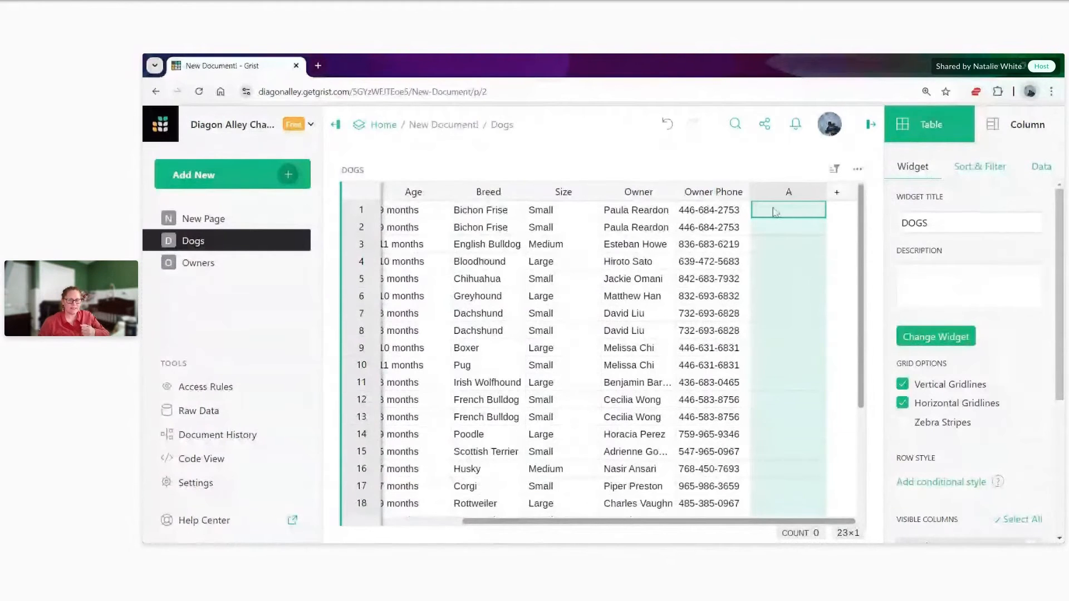
pyautogui.rightClick(777, 193)
pyautogui.click(905, 442)
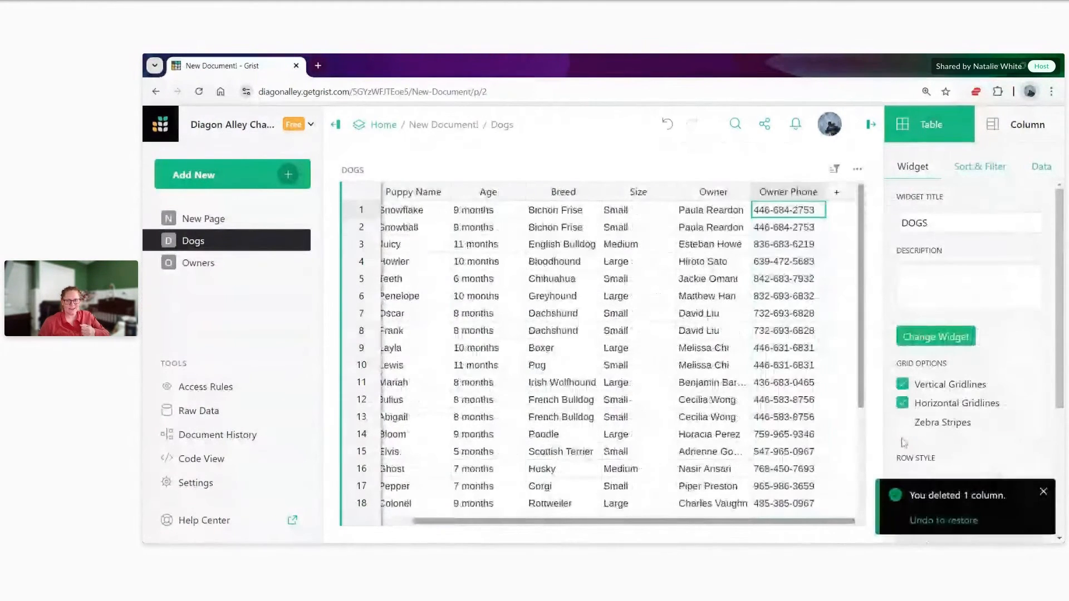
# Examine the actions available for row 11 of the Dogs table, and leave without choosing one.
pyautogui.moveTo(716, 523); pyautogui.dragTo(504, 505)
pyautogui.scroll(-3, 490, 473)
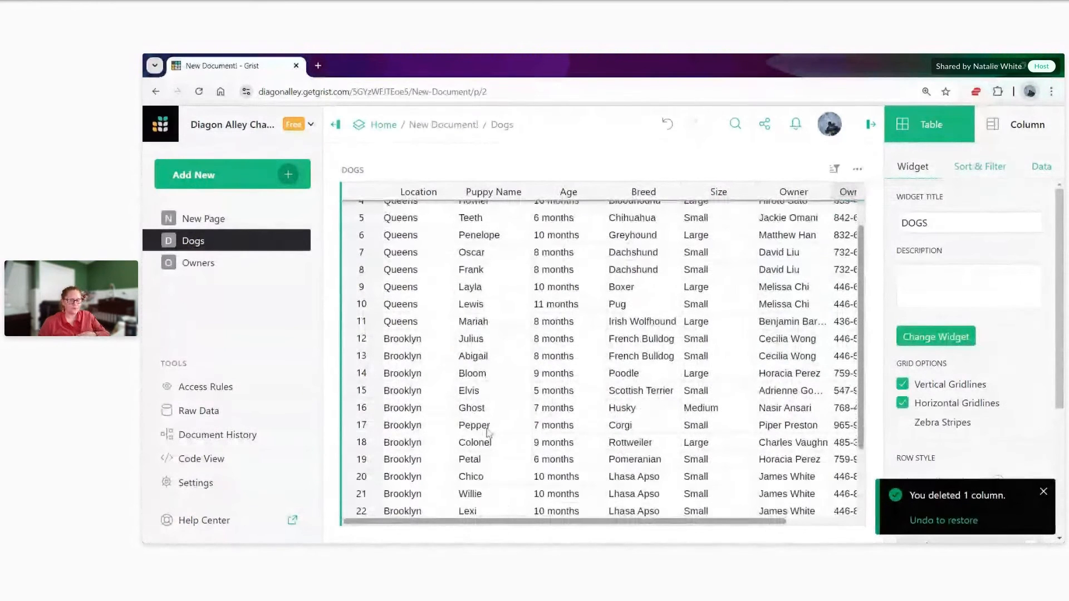
pyautogui.click(374, 224)
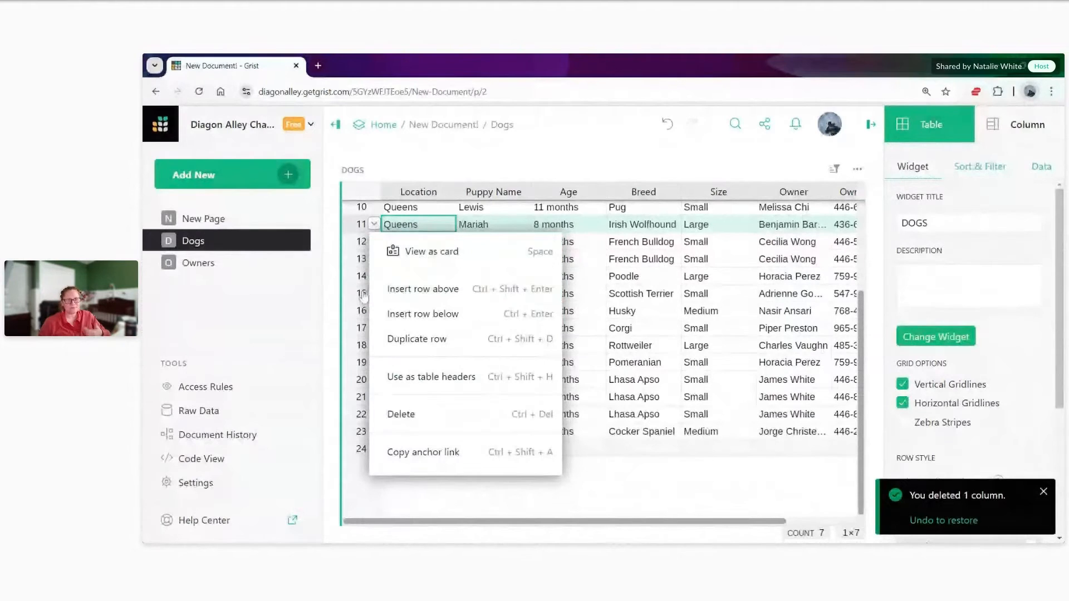
pyautogui.click(398, 507)
pyautogui.click(419, 454)
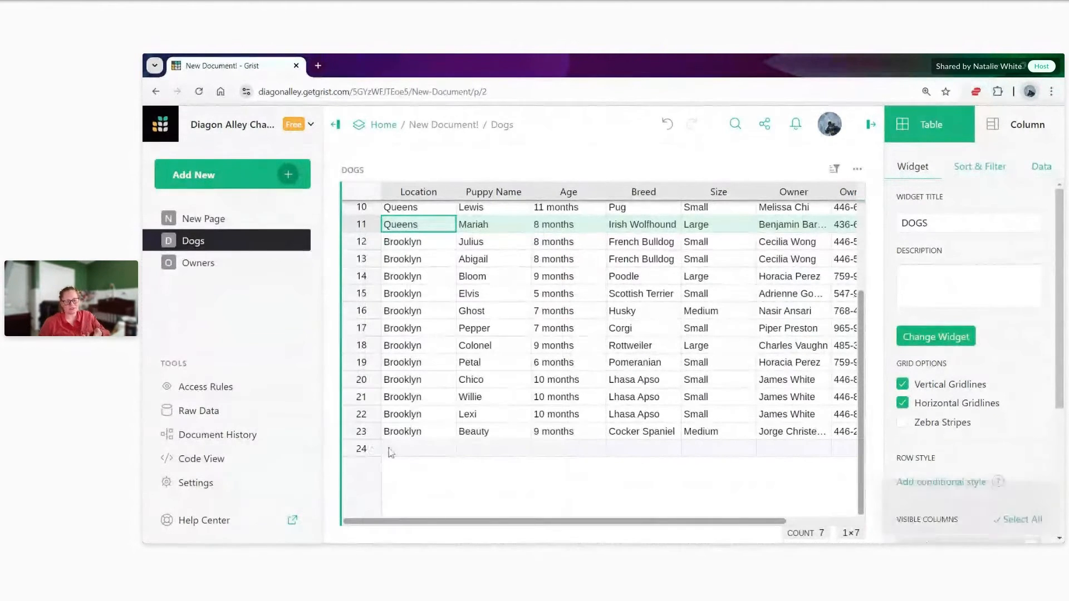
# Add row 24 to the Dogs table with Brooklyn as its Location, and delete that row again.
pyautogui.click(359, 448)
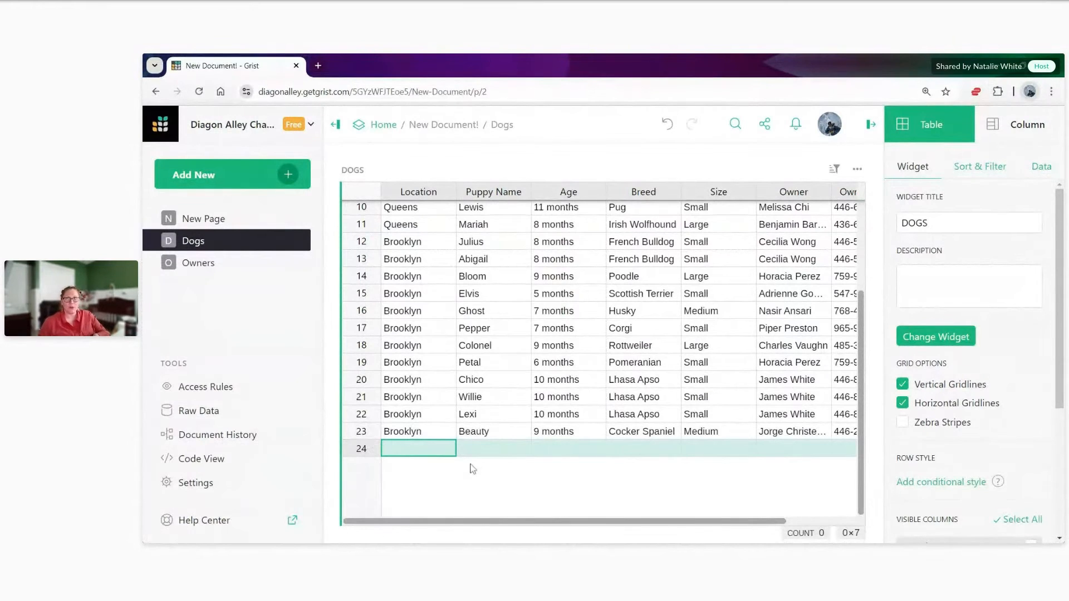
pyautogui.click(417, 455)
pyautogui.write('Br')
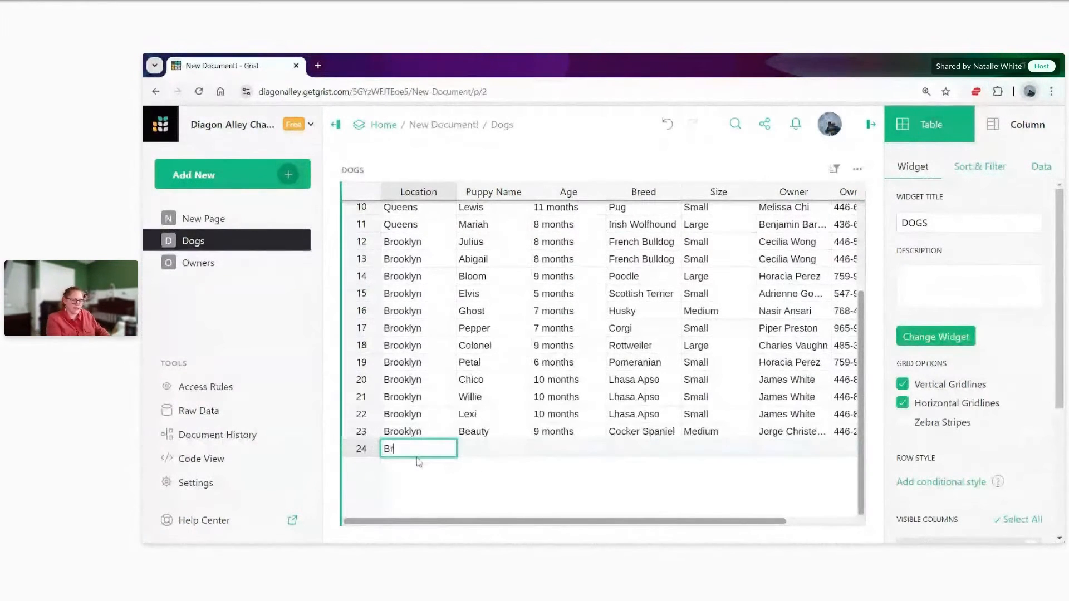
pyautogui.write('ooklyn')
pyautogui.press('Tab')
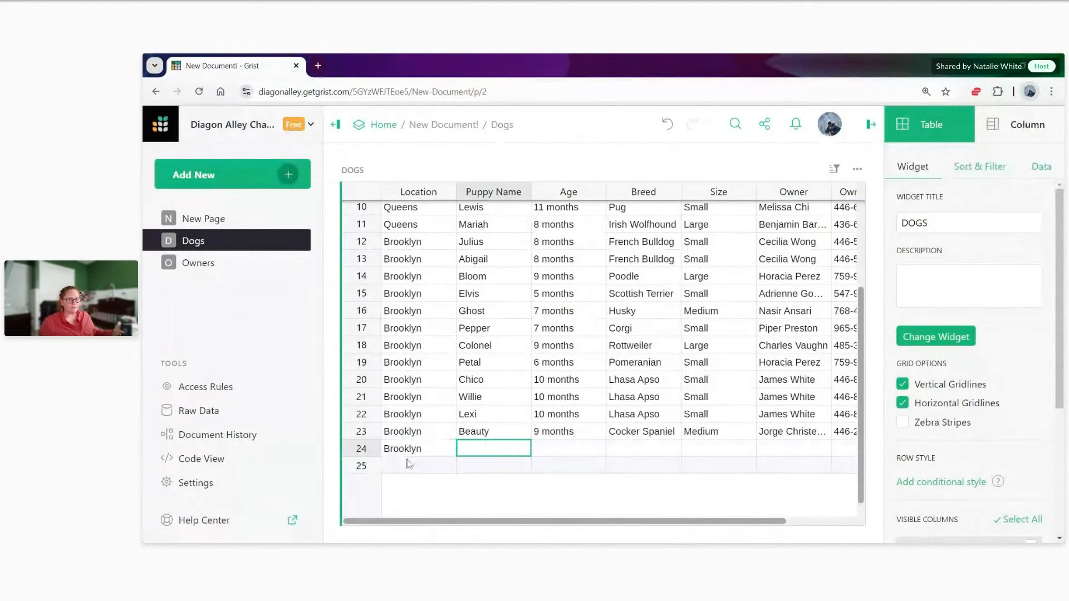
pyautogui.rightClick(358, 454)
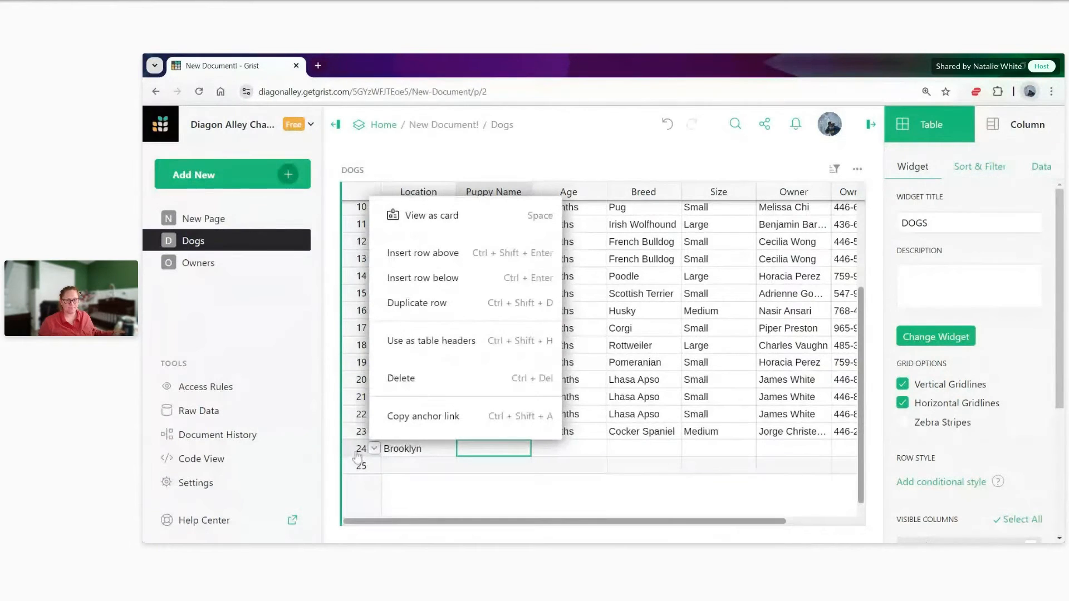
pyautogui.click(410, 378)
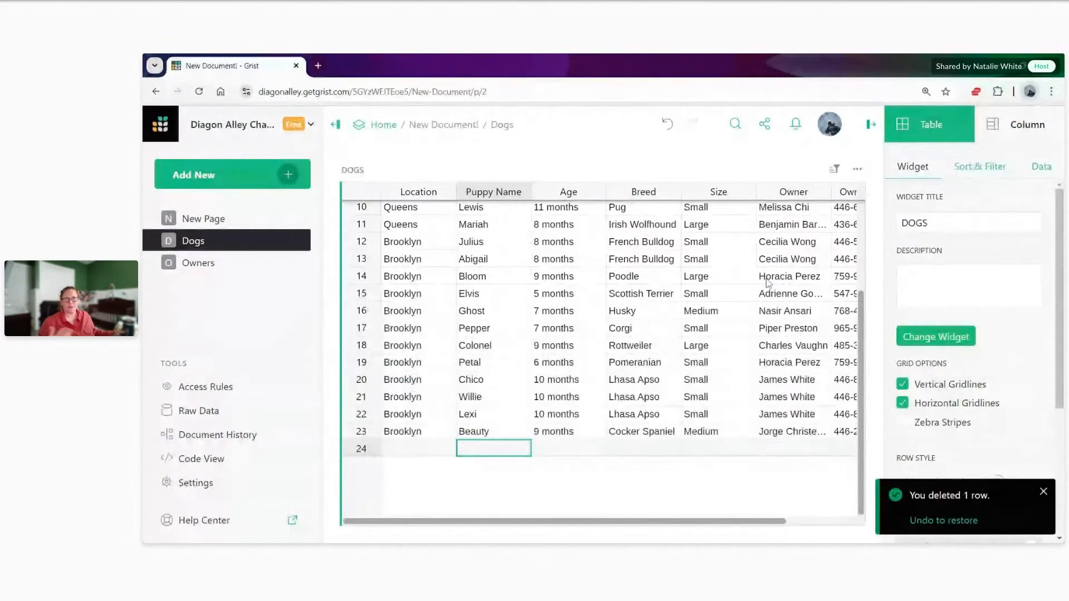
pyautogui.click(835, 169)
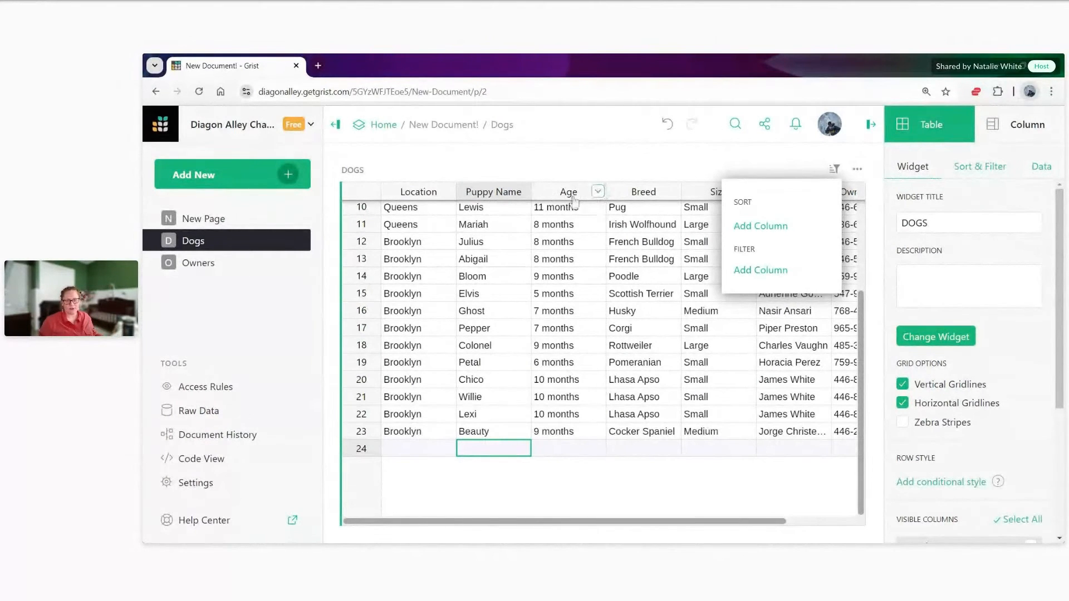
pyautogui.click(597, 179)
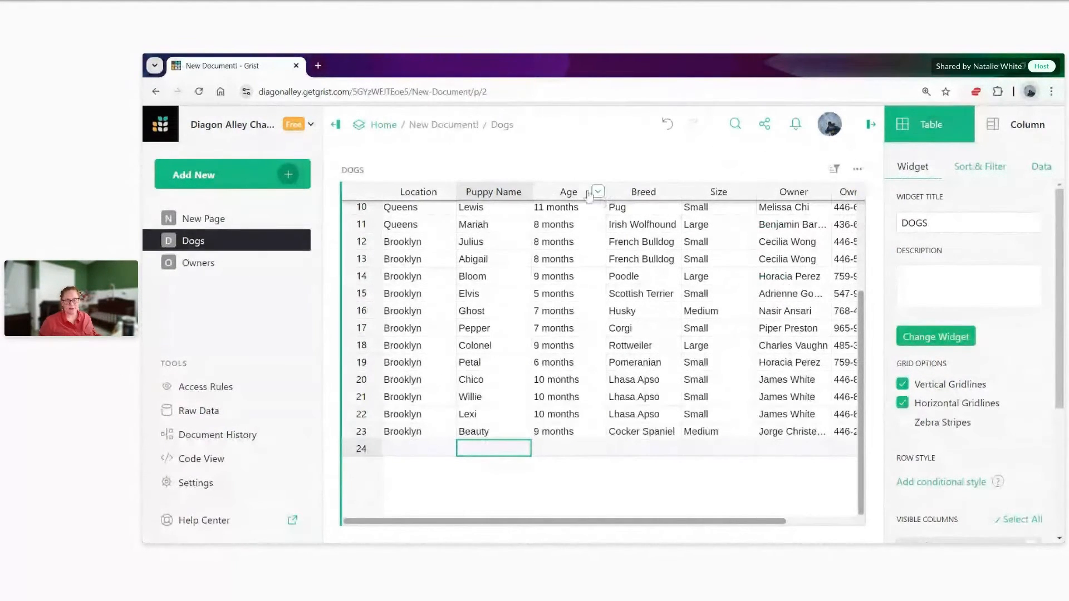
pyautogui.click(574, 197)
pyautogui.rightClick(574, 197)
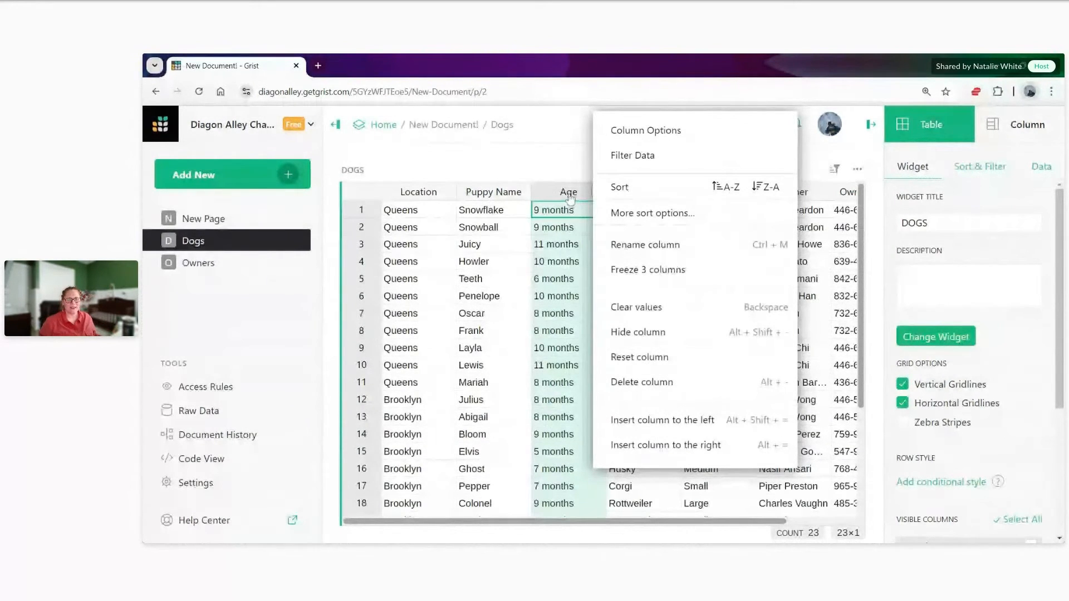
# Sort the Dogs table by Location from A to Z, with Puppy Name A to Z as the second sort column.
pyautogui.click(448, 193)
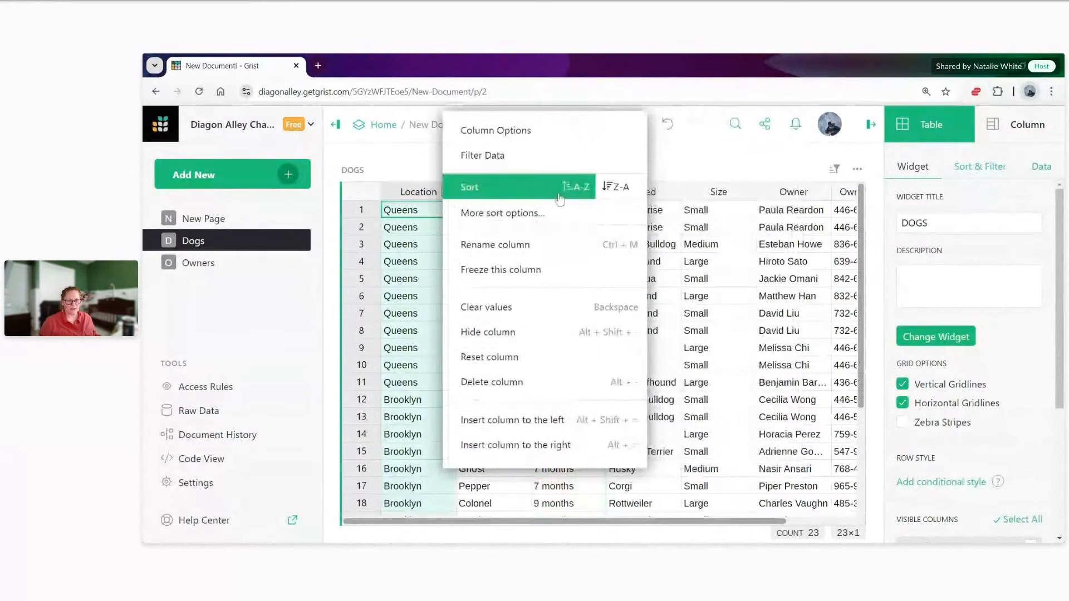
pyautogui.click(565, 191)
pyautogui.click(565, 191)
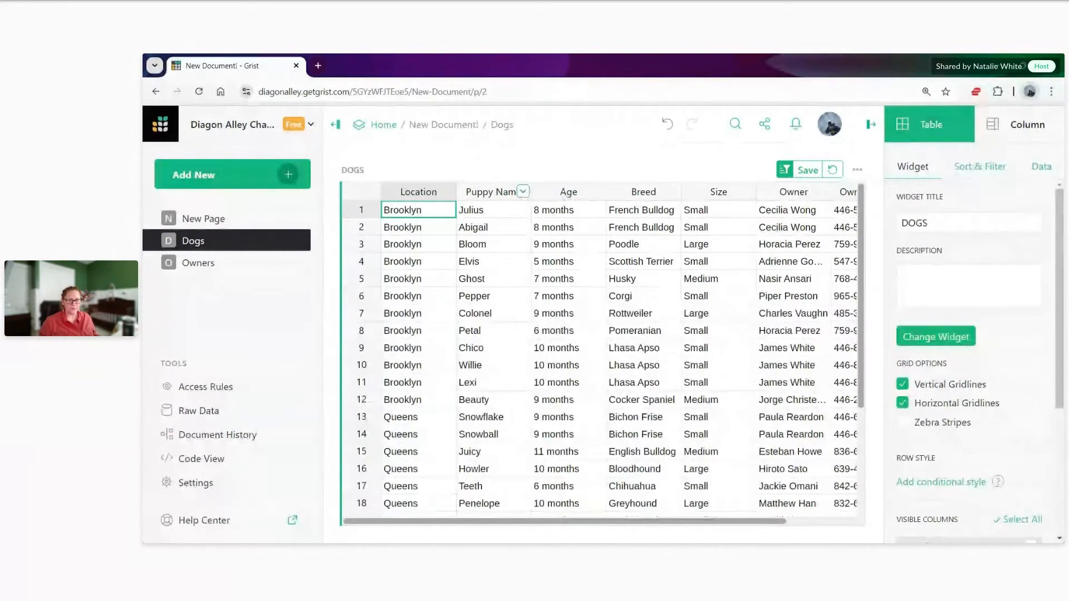
pyautogui.click(524, 193)
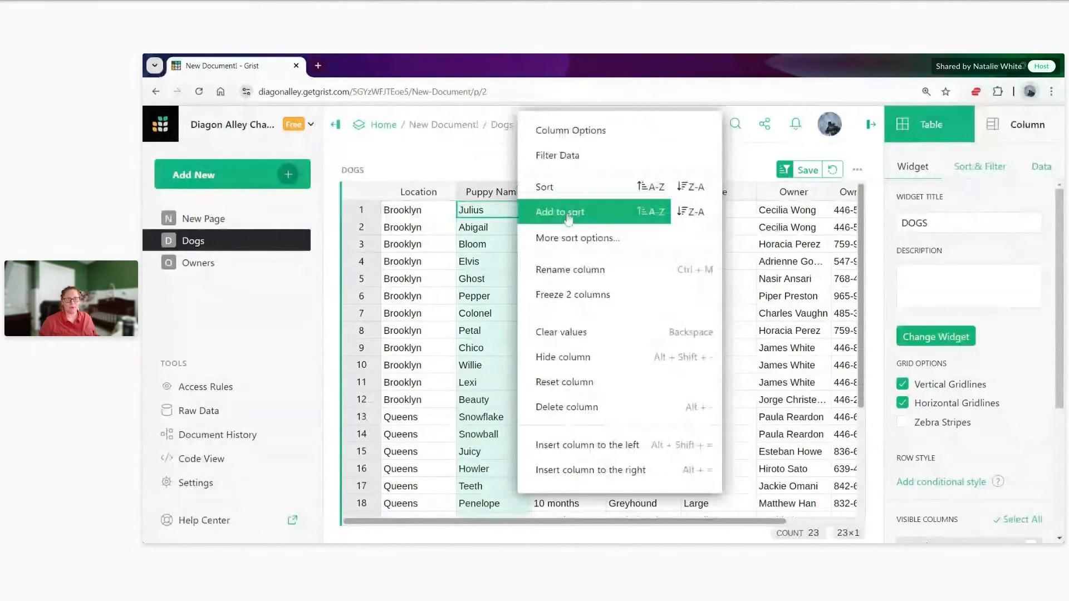
pyautogui.click(651, 212)
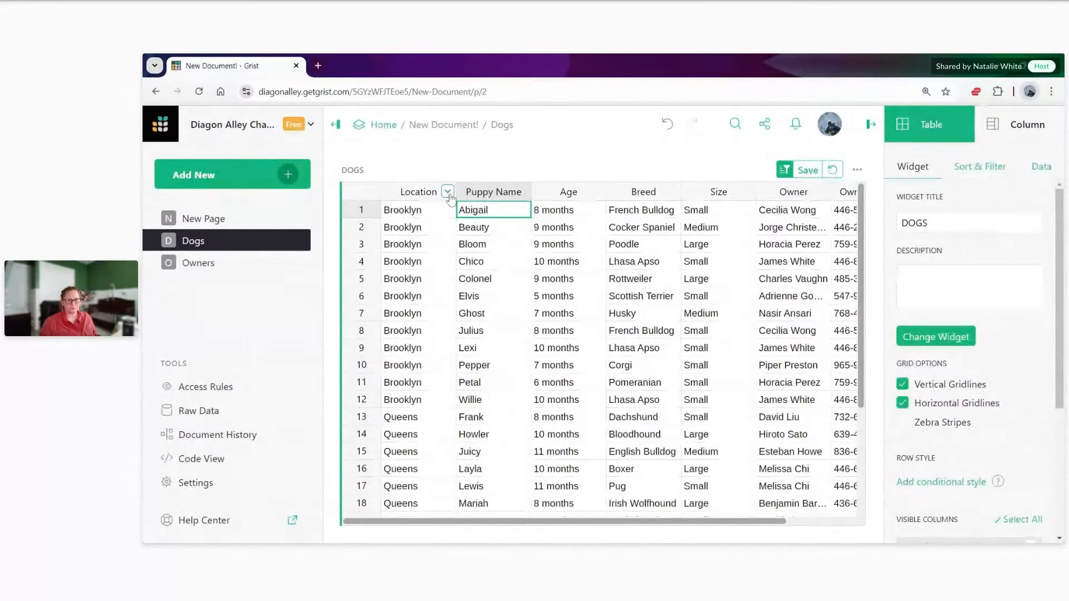
# Filter the Location column of the Dogs table to exclude Brooklyn and keep Queens.
pyautogui.click(448, 192)
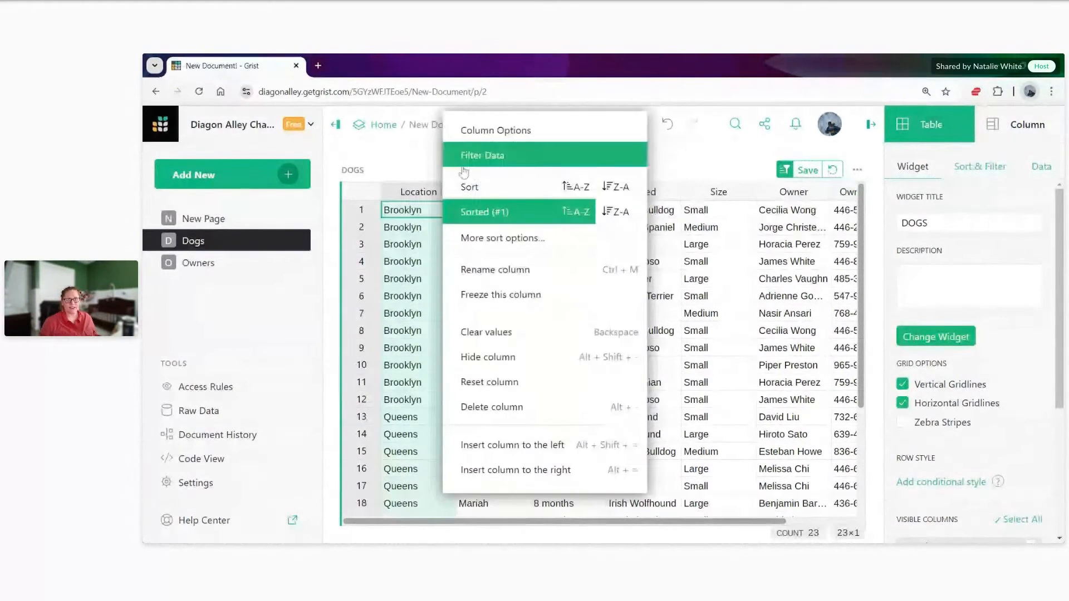
pyautogui.click(482, 156)
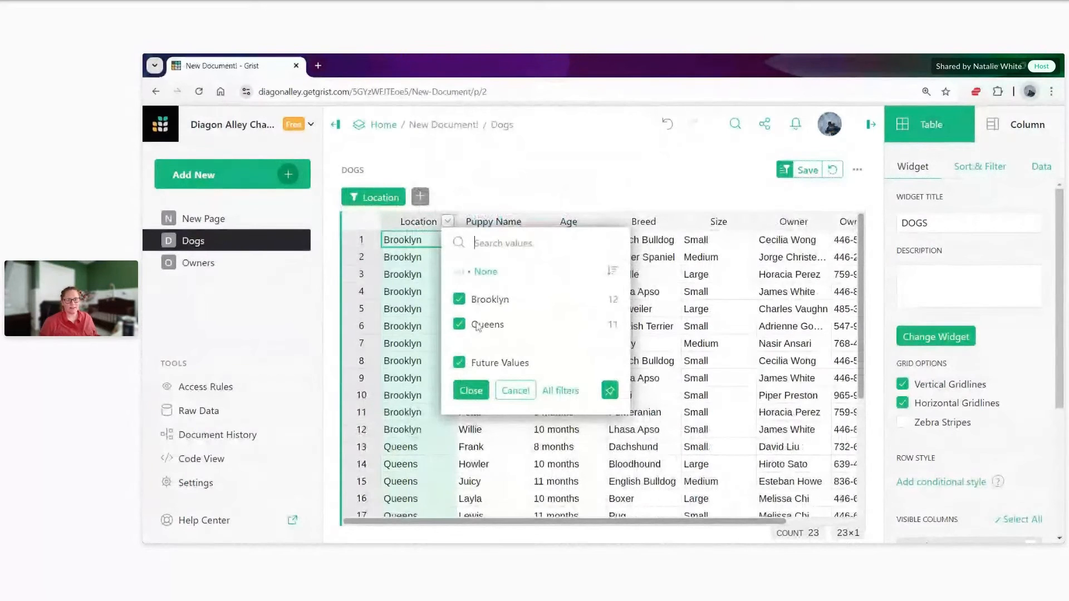
pyautogui.click(460, 301)
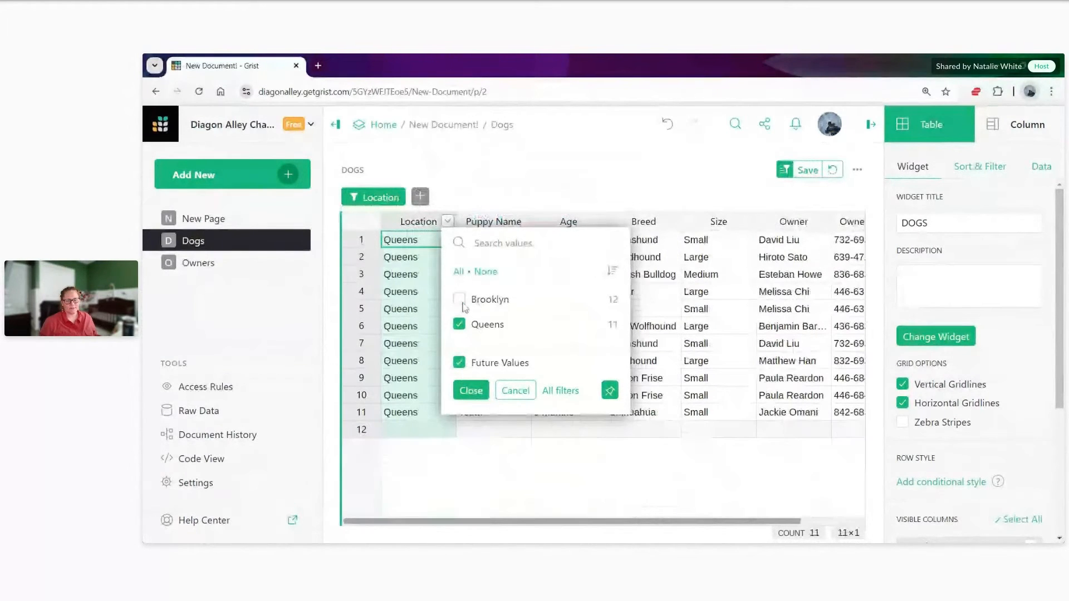
pyautogui.click(473, 389)
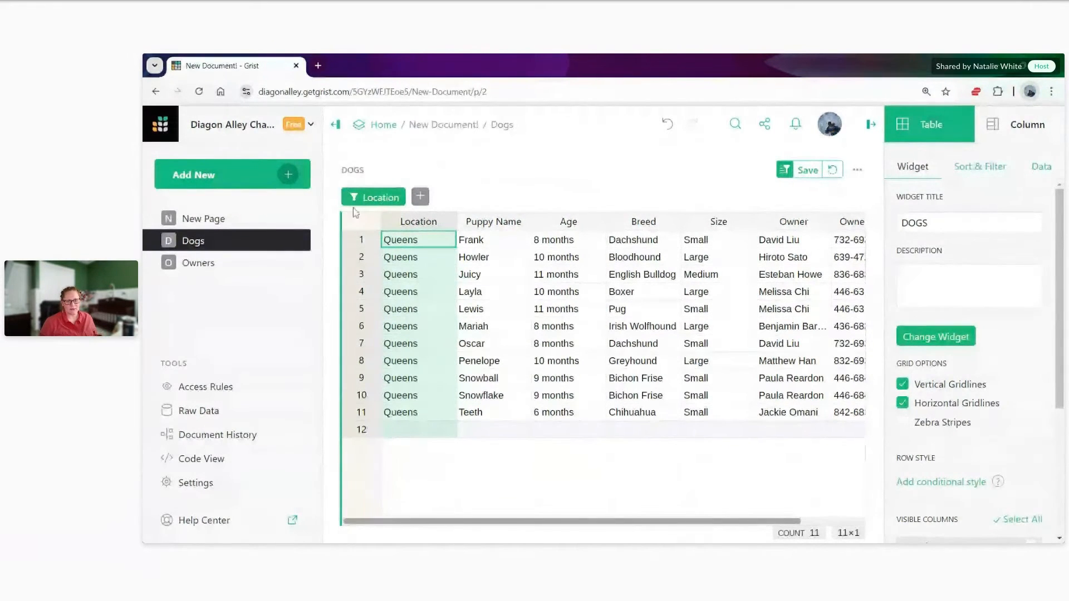
# Unpin the Location filter from the Dogs table, and pin it back again.
pyautogui.click(401, 203)
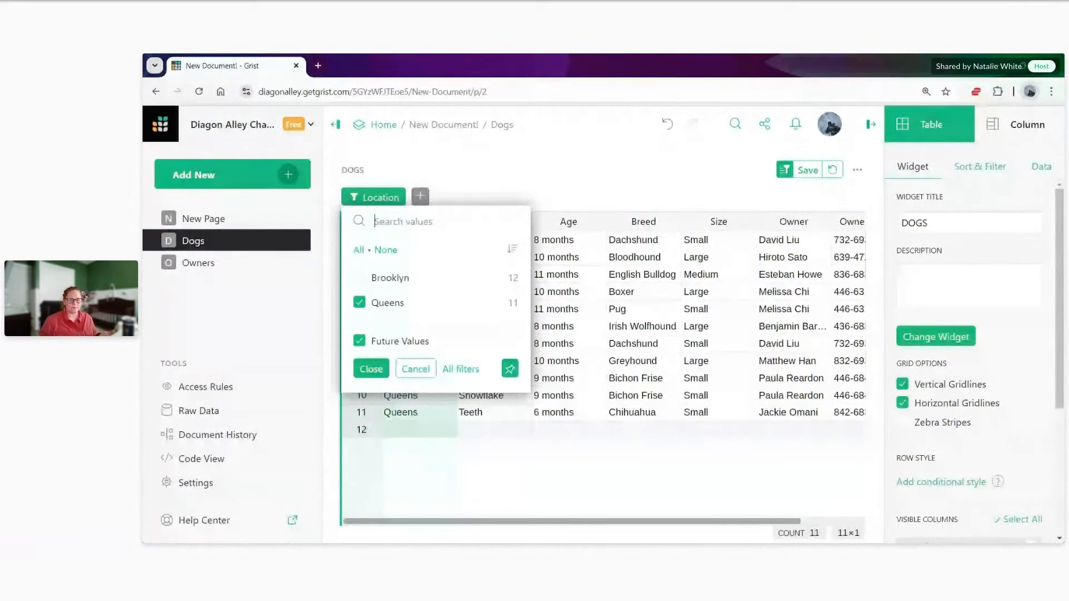
pyautogui.click(514, 374)
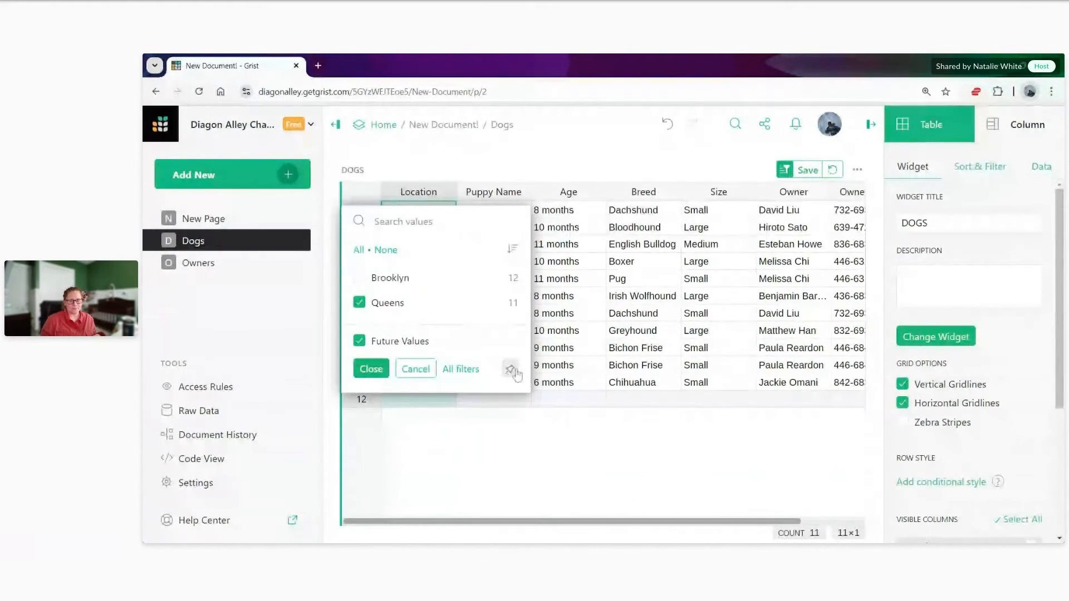
pyautogui.click(510, 369)
pyautogui.click(371, 369)
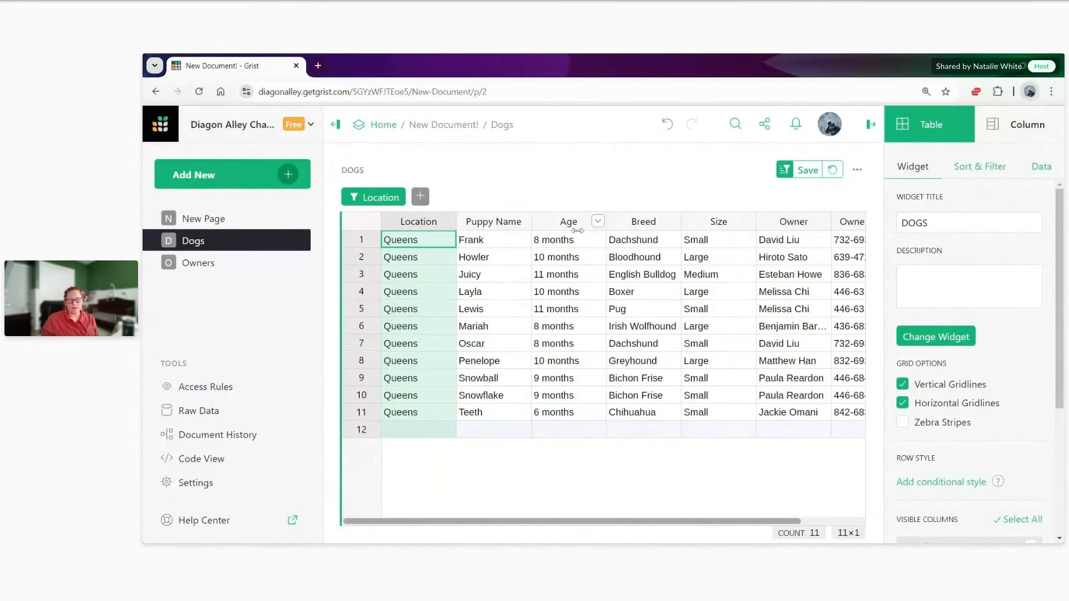
# Include Brooklyn in the Location filter again, and save the sort and filter settings of the Dogs table.
pyautogui.click(373, 197)
pyautogui.click(358, 277)
pyautogui.click(370, 368)
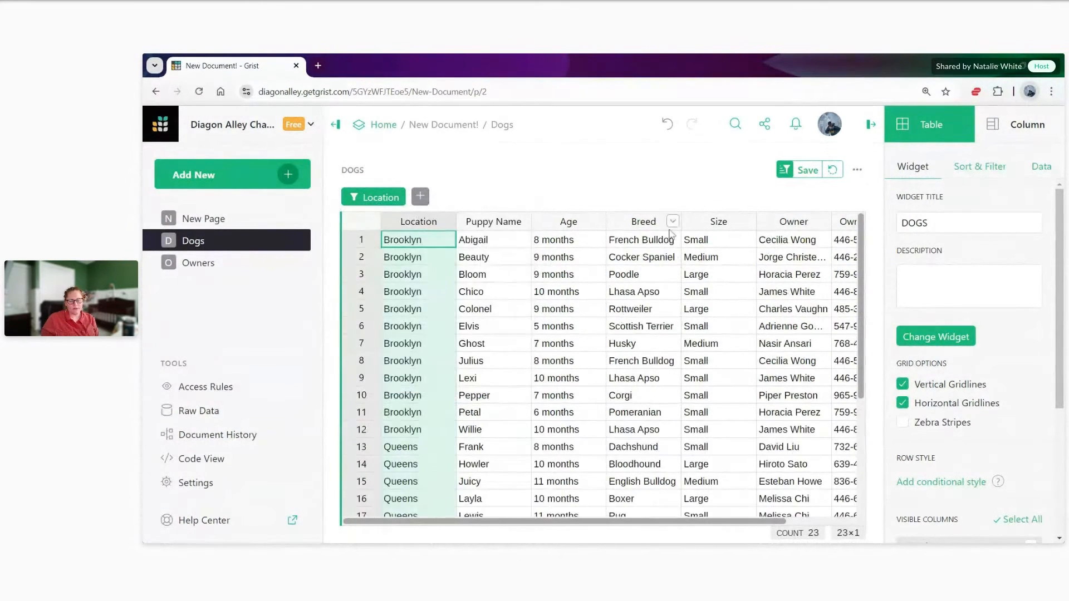
pyautogui.click(808, 171)
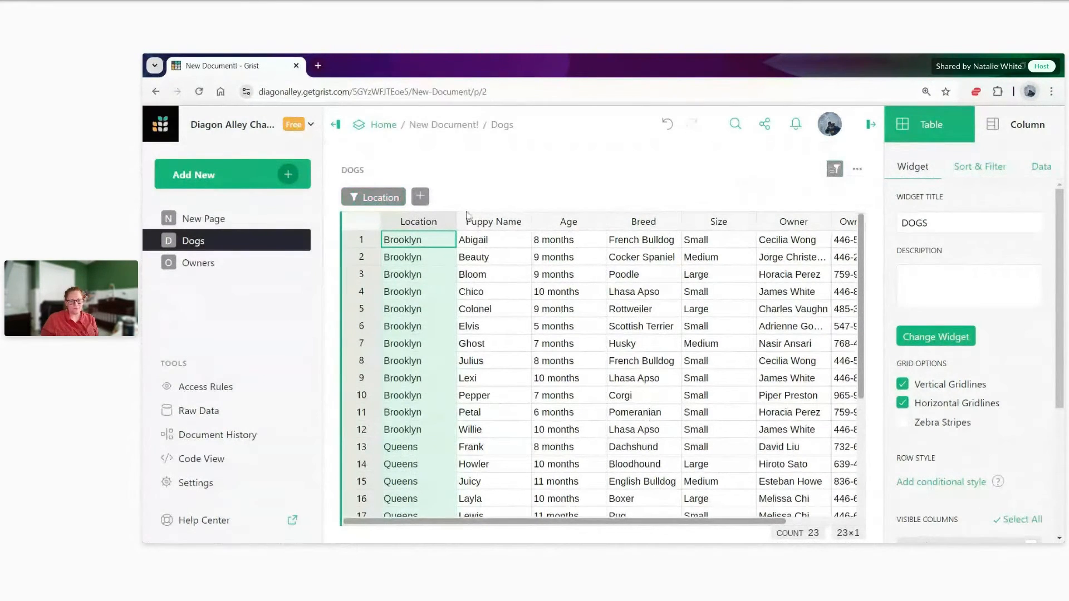
# Exclude Brooklyn in the Location filter of the Dogs table, and revert that unsaved filter change.
pyautogui.click(375, 200)
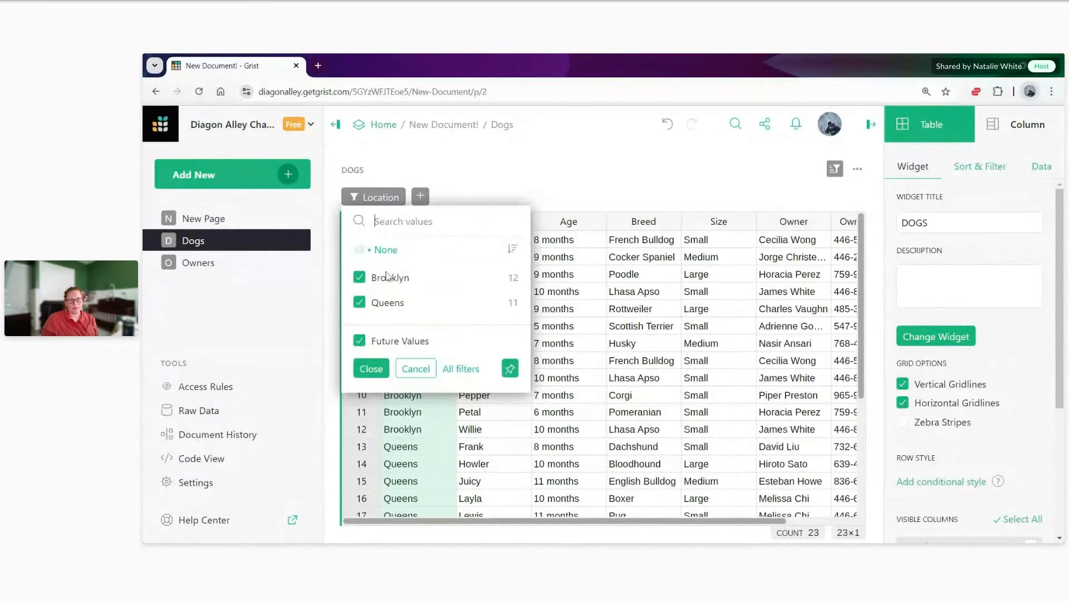
pyautogui.click(388, 277)
pyautogui.click(371, 369)
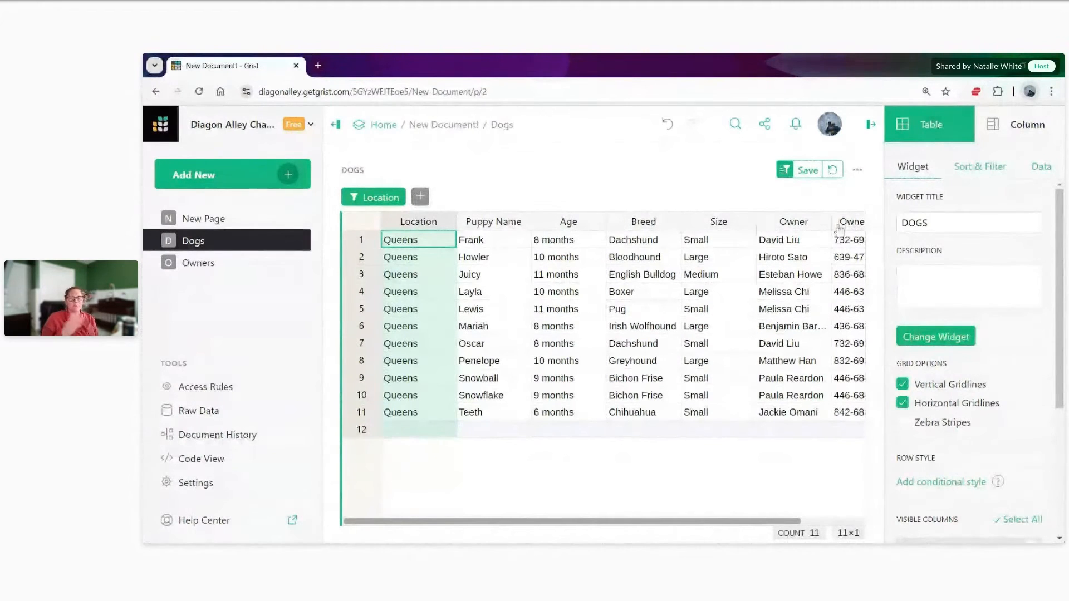
pyautogui.click(837, 175)
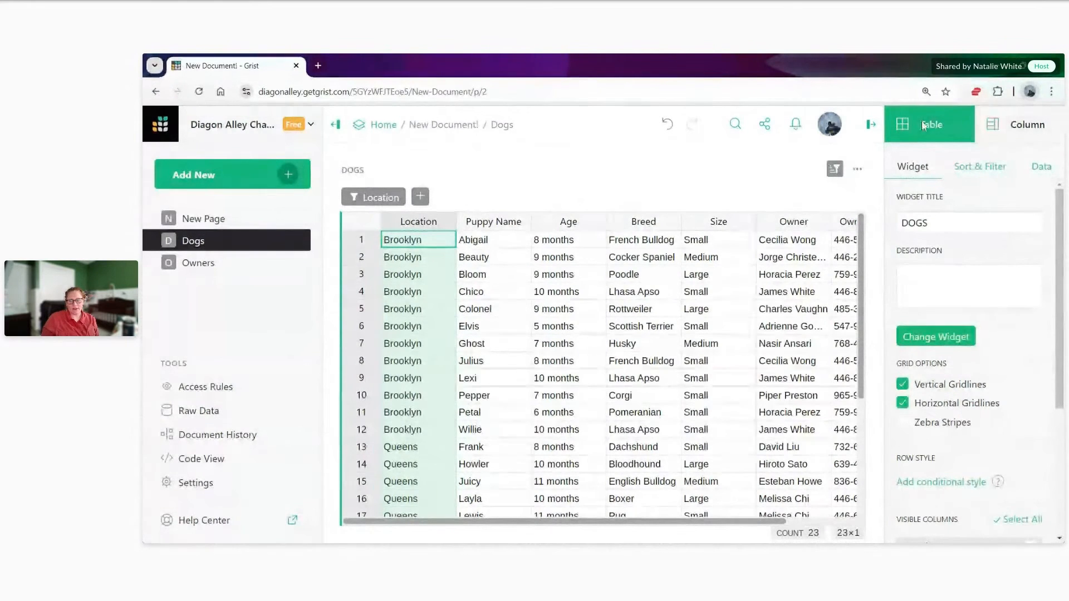
# Hide the table and column settings beside the Dogs table, and bring them back.
pyautogui.click(874, 134)
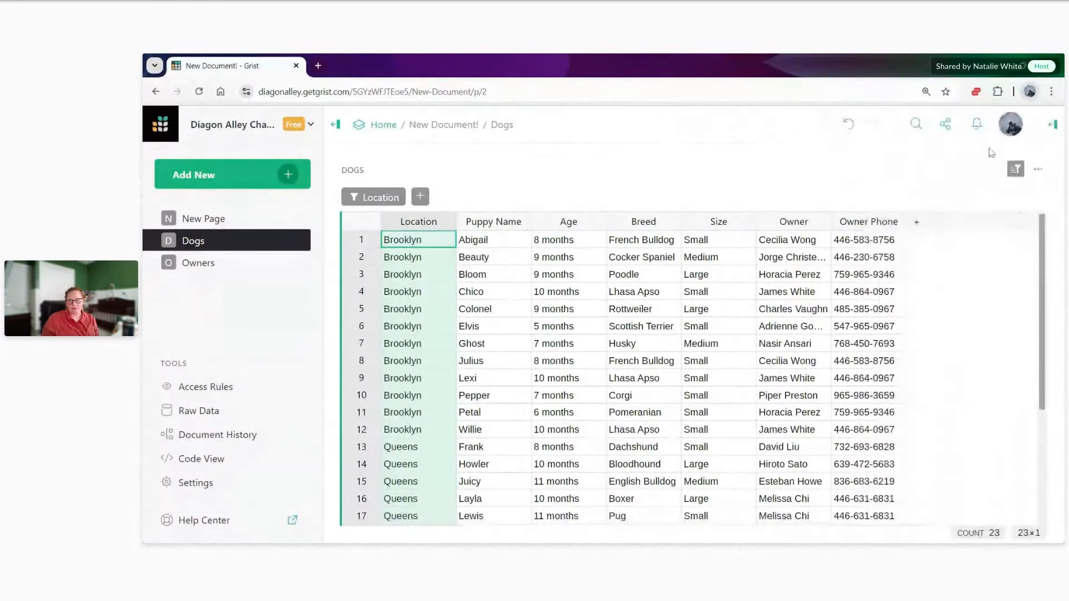
pyautogui.click(1052, 125)
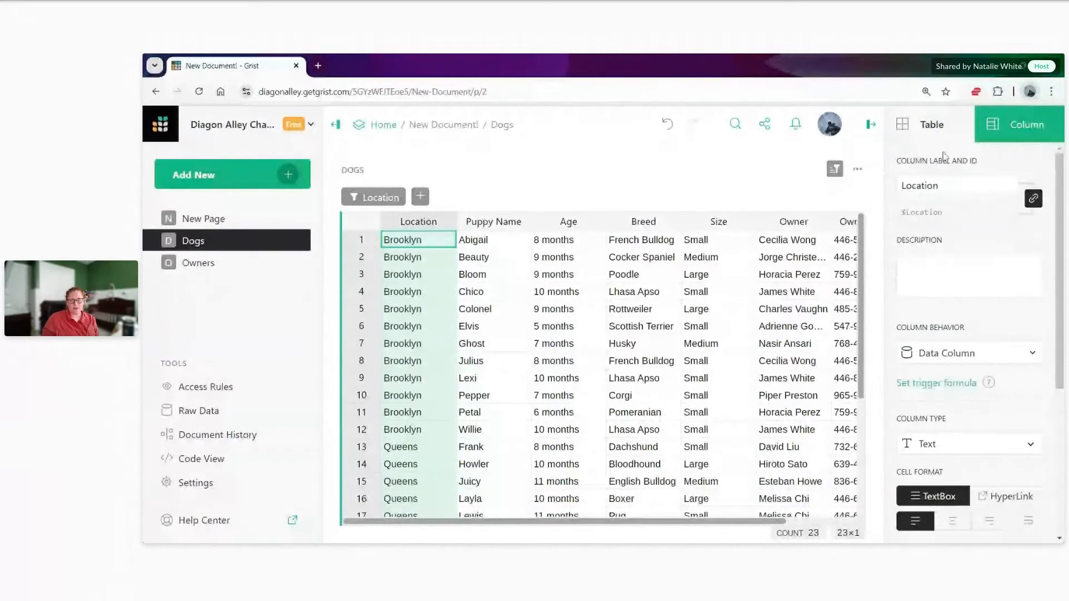
# Hide all Dogs columns except Location and Puppy Name, and make all the hidden columns visible again.
pyautogui.click(931, 125)
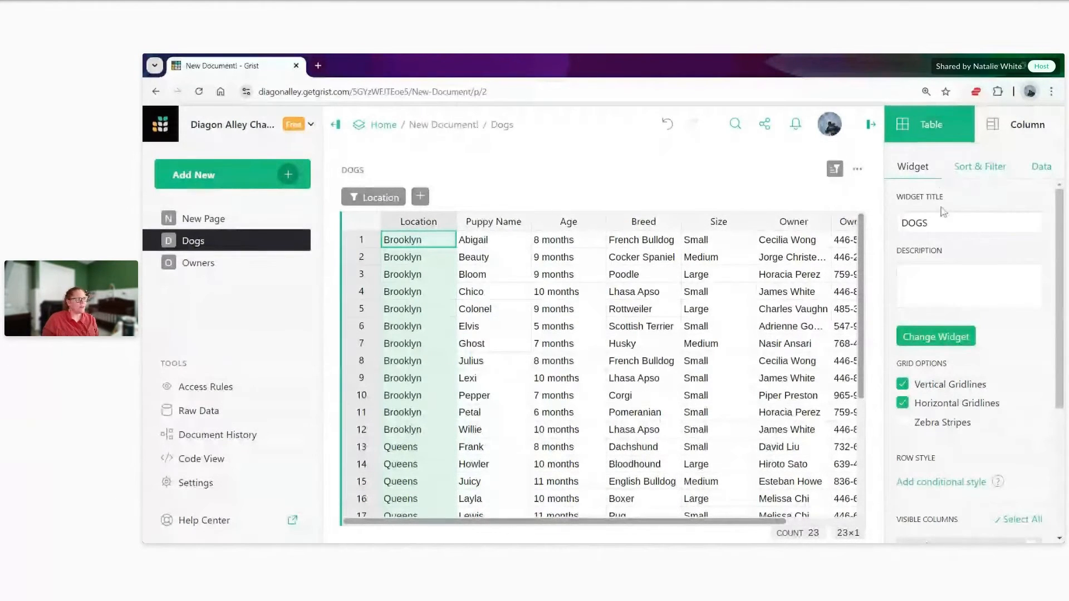
pyautogui.scroll(-3, 947, 378)
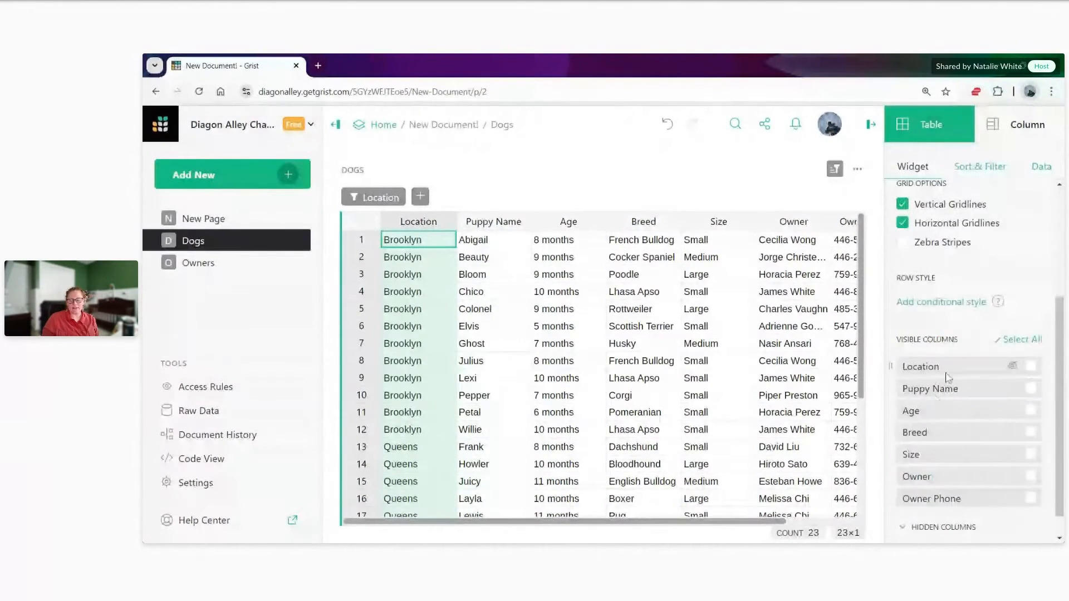
pyautogui.scroll(-1, 949, 377)
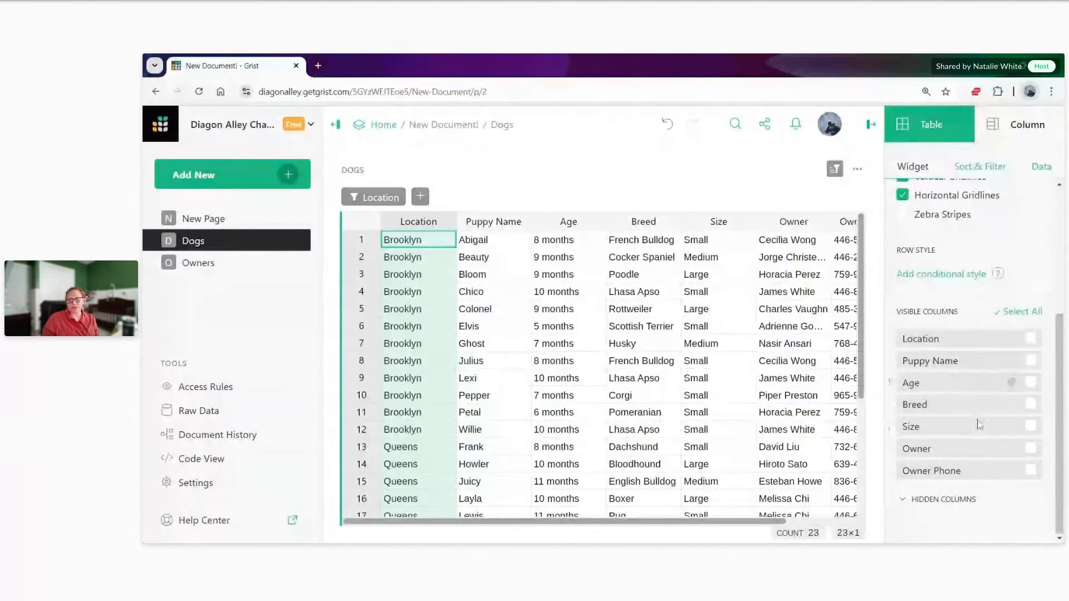
pyautogui.click(1002, 316)
pyautogui.click(1032, 338)
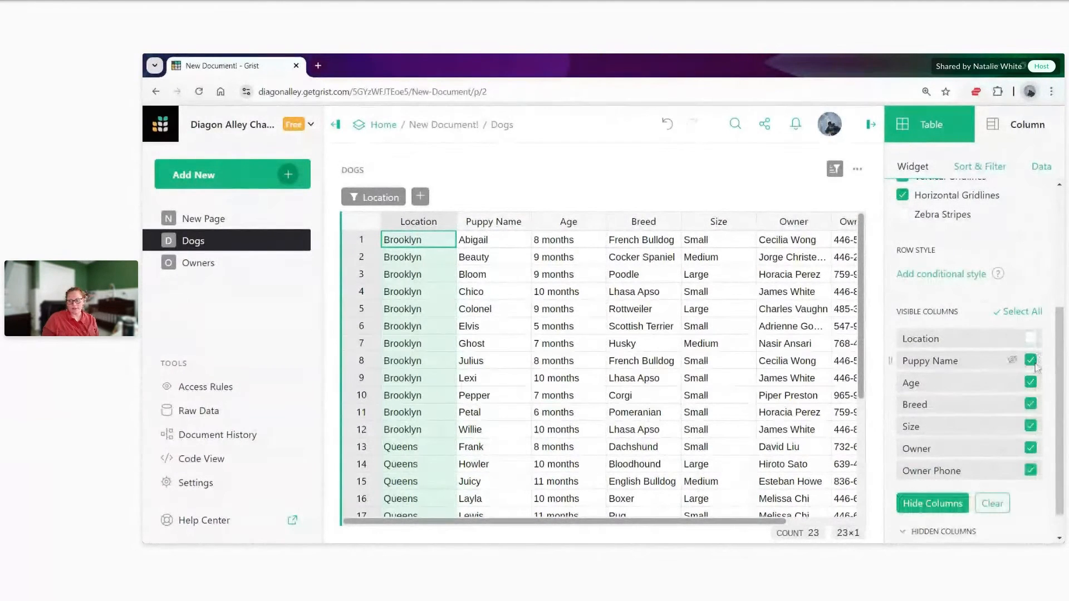
pyautogui.click(1031, 361)
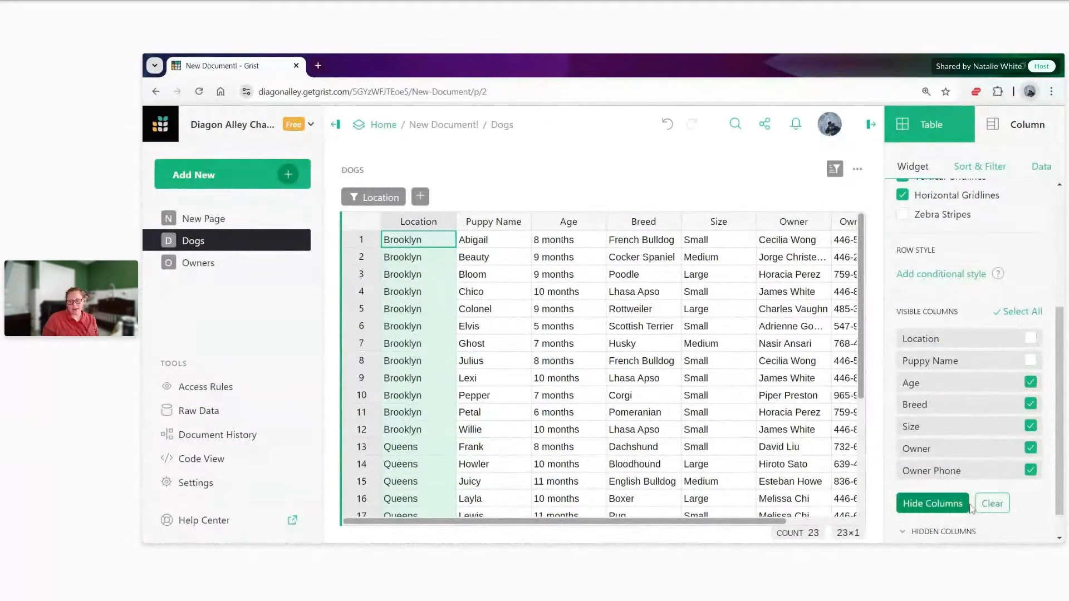
pyautogui.click(946, 512)
pyautogui.click(1019, 389)
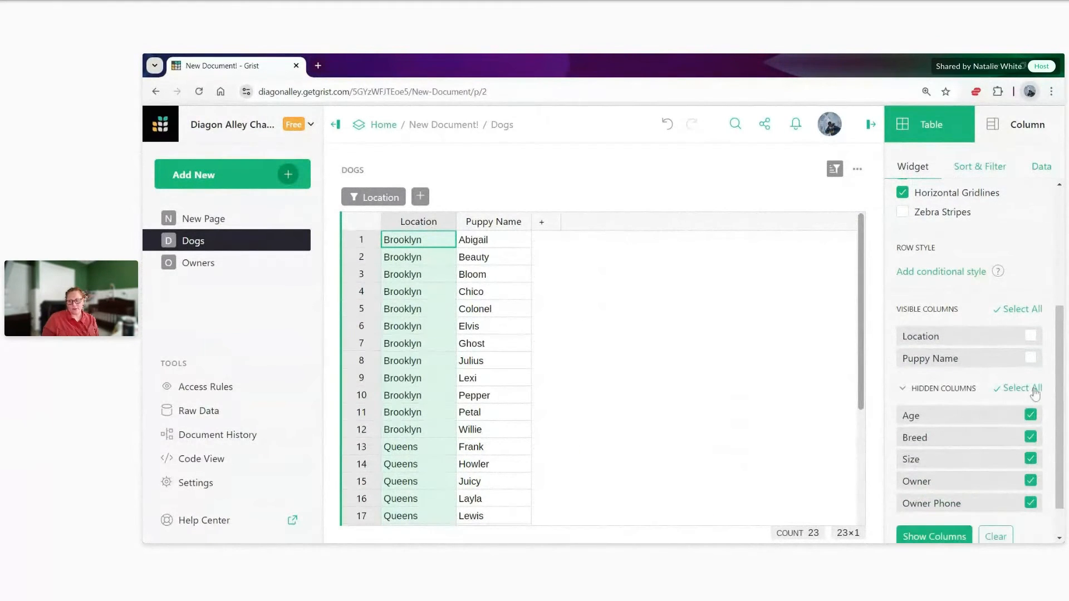
pyautogui.click(946, 536)
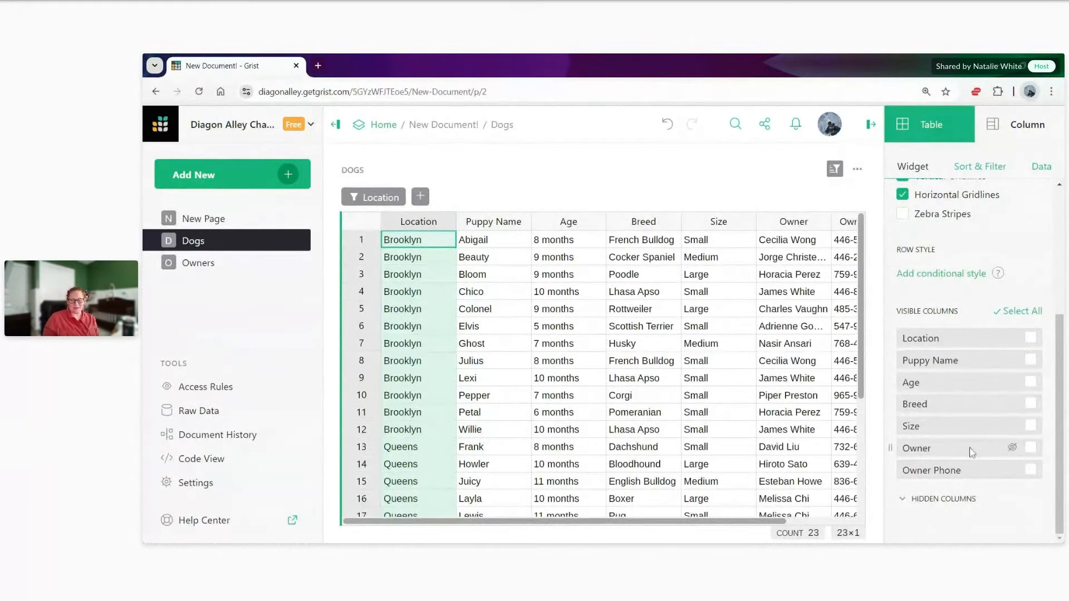
# Examine the Location column's settings and the available column types, and leave without changing the type.
pyautogui.scroll(4, 972, 453)
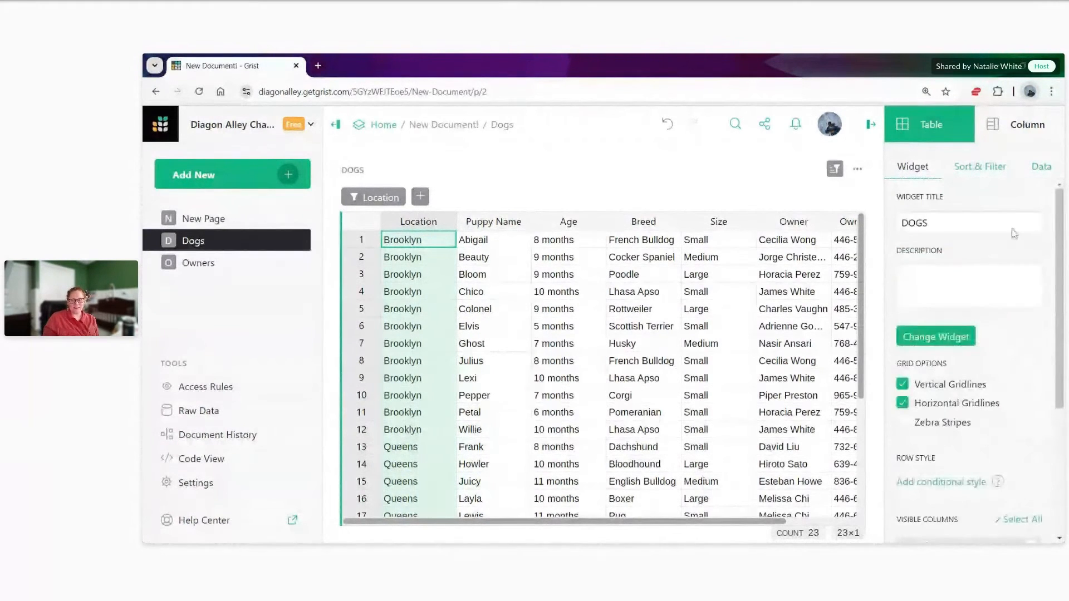
pyautogui.click(1020, 123)
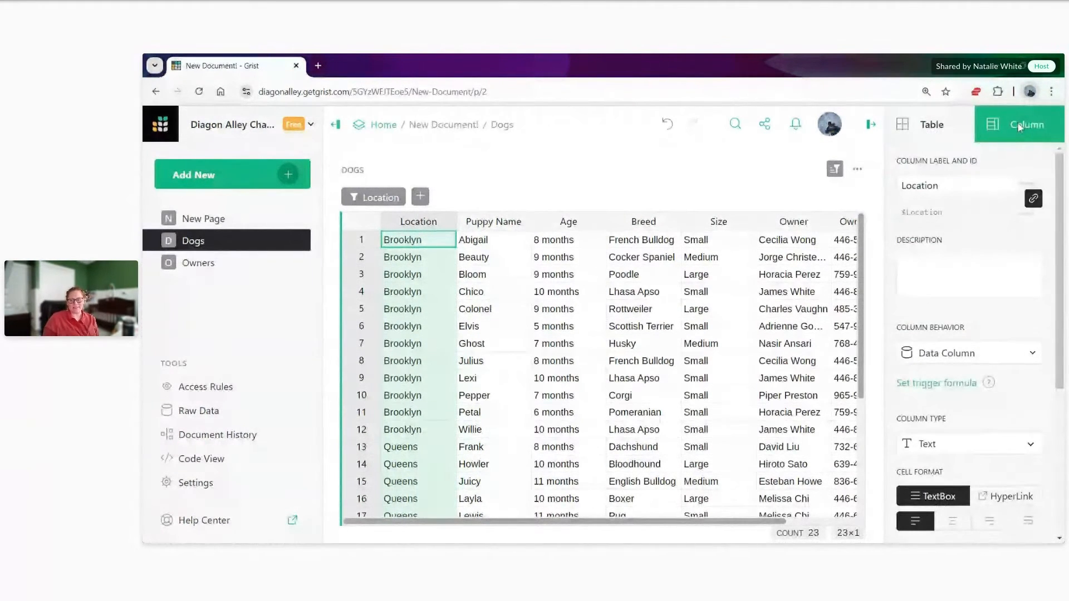
pyautogui.scroll(-2, 1013, 303)
pyautogui.scroll(-1, 1012, 295)
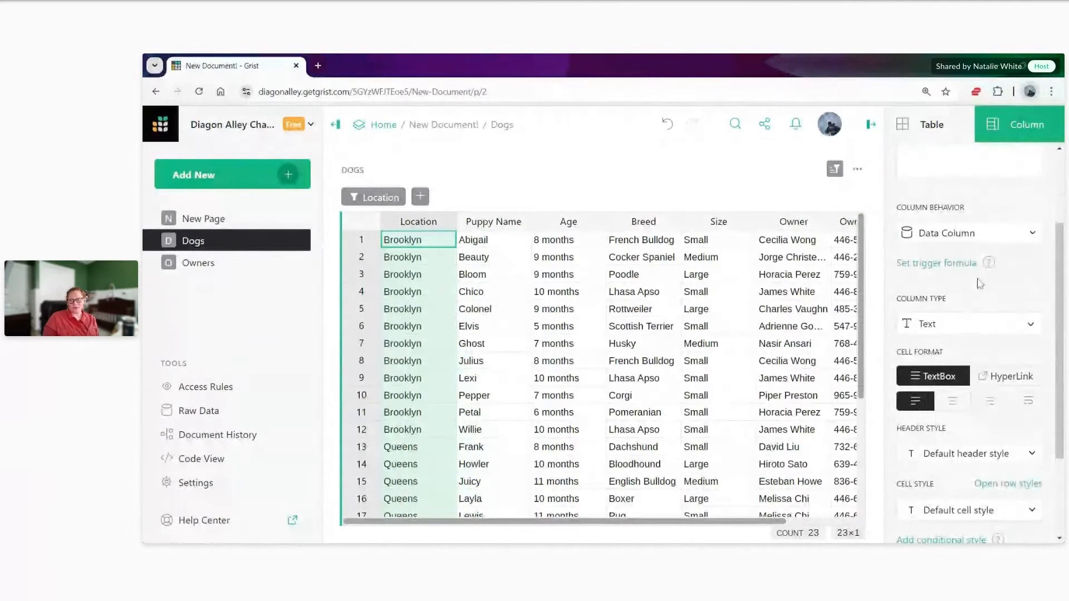
pyautogui.scroll(-2, 1011, 278)
pyautogui.click(1008, 267)
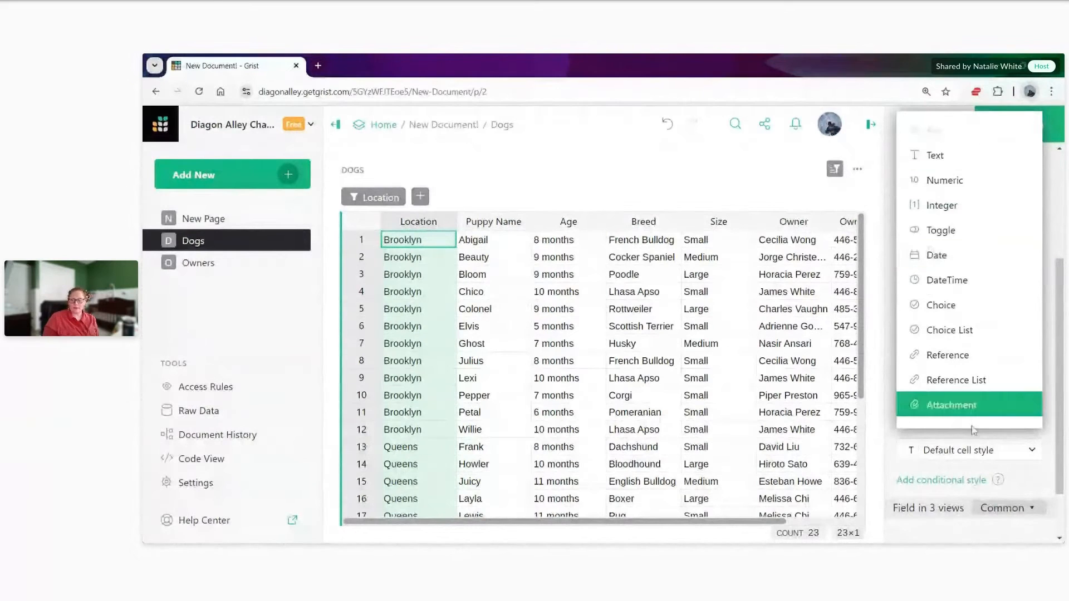
pyautogui.click(1010, 495)
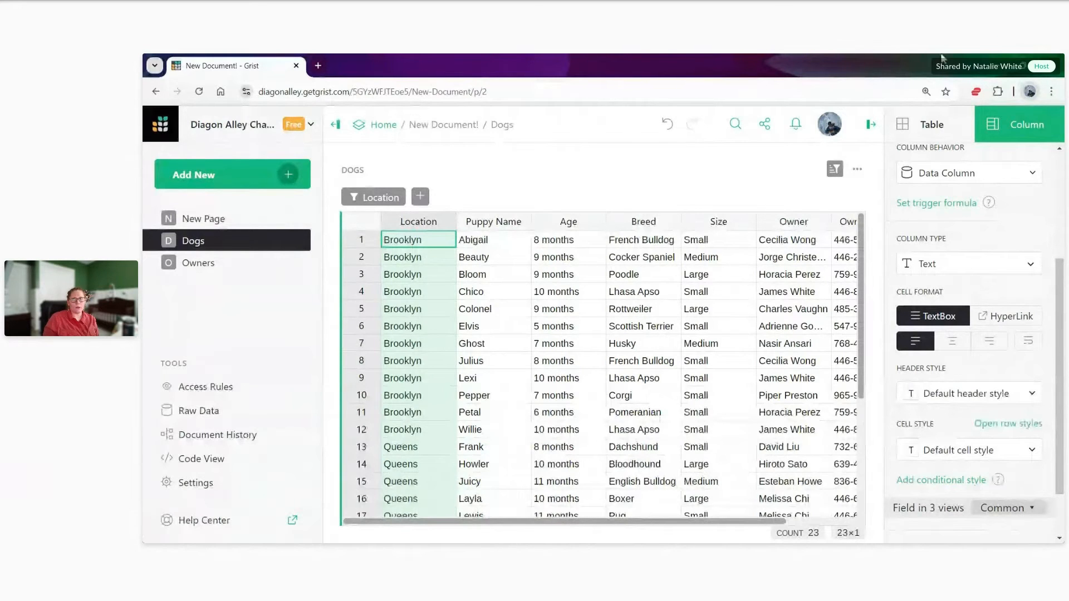
# Open the Owners page of the document.
pyautogui.hotkey('alt', 'Tab')
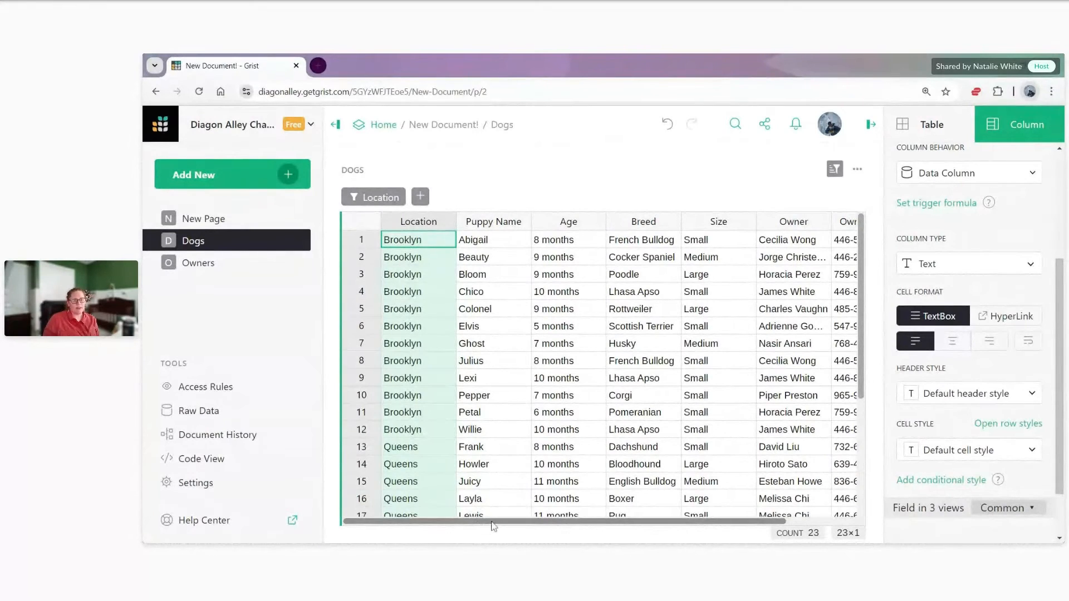
pyautogui.click(229, 268)
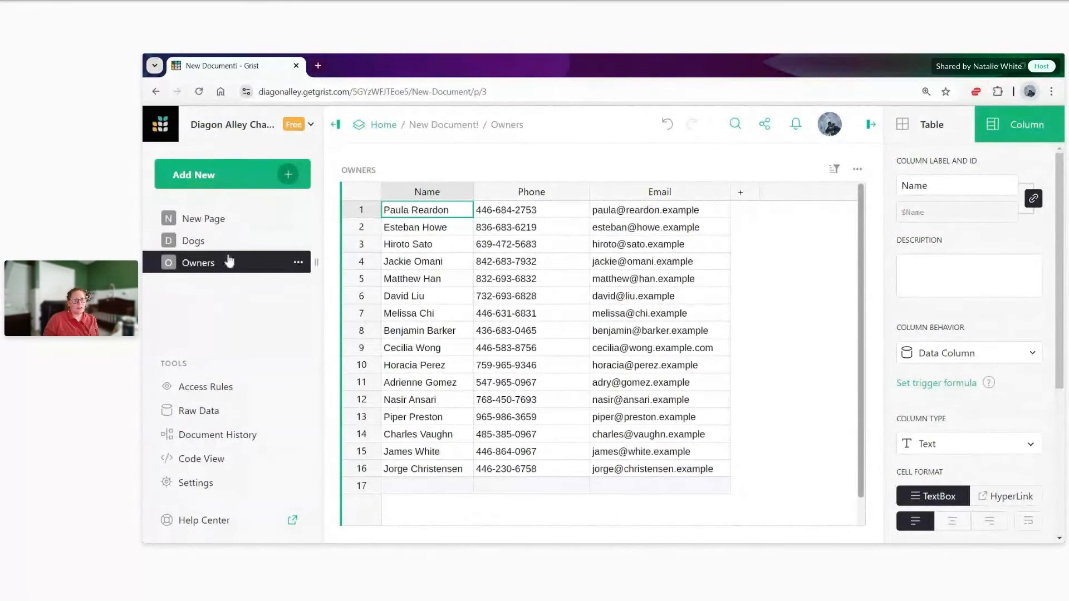
# Convert the Owner column of the Dogs table to a Reference column that takes its data from Owners and shows Name.
pyautogui.click(227, 245)
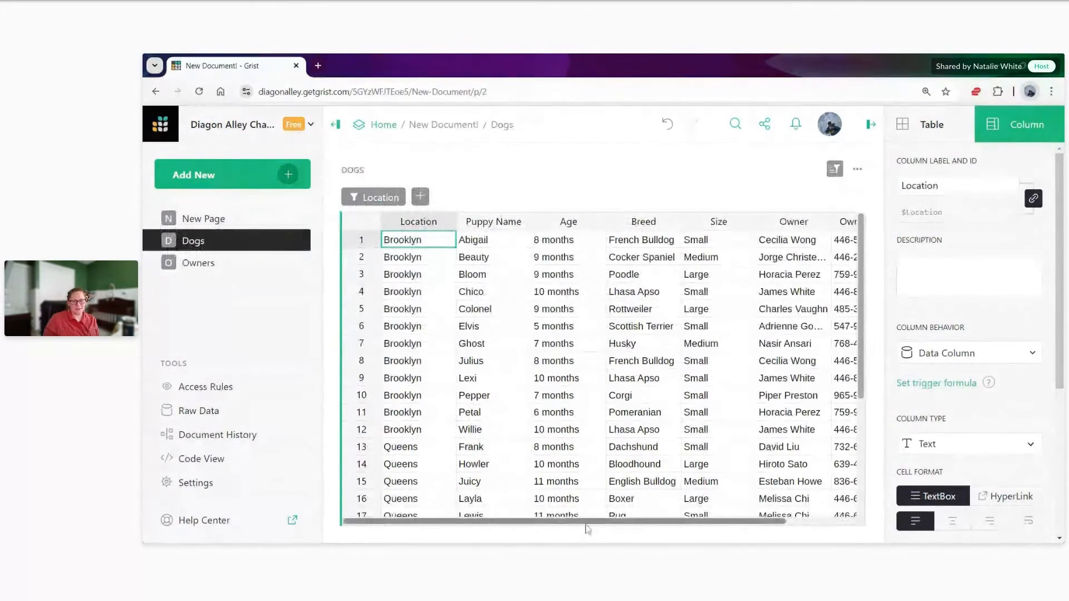
pyautogui.click(784, 223)
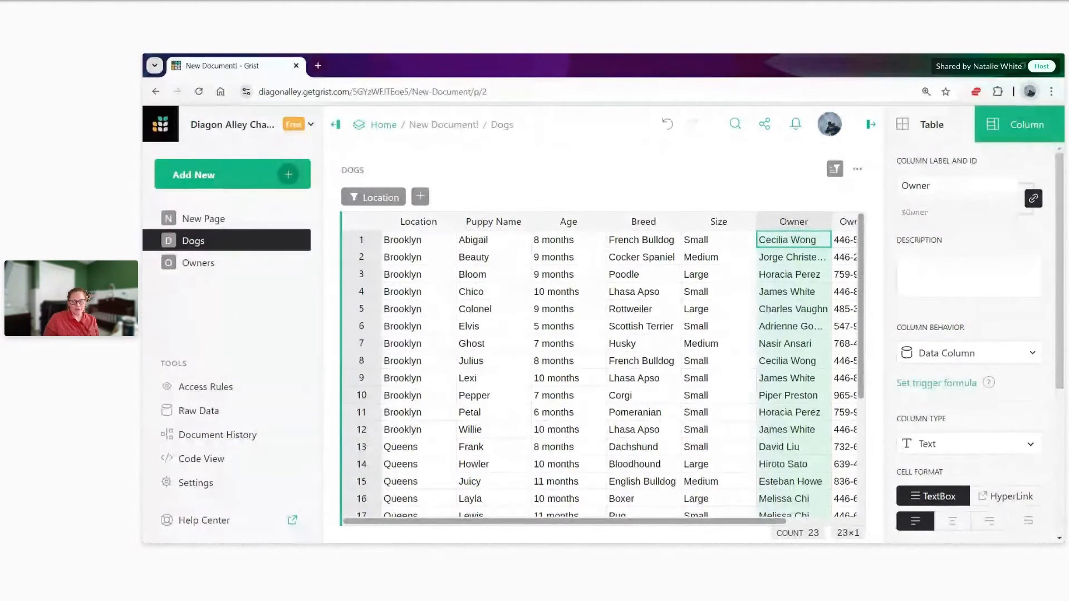
pyautogui.scroll(-4, 969, 362)
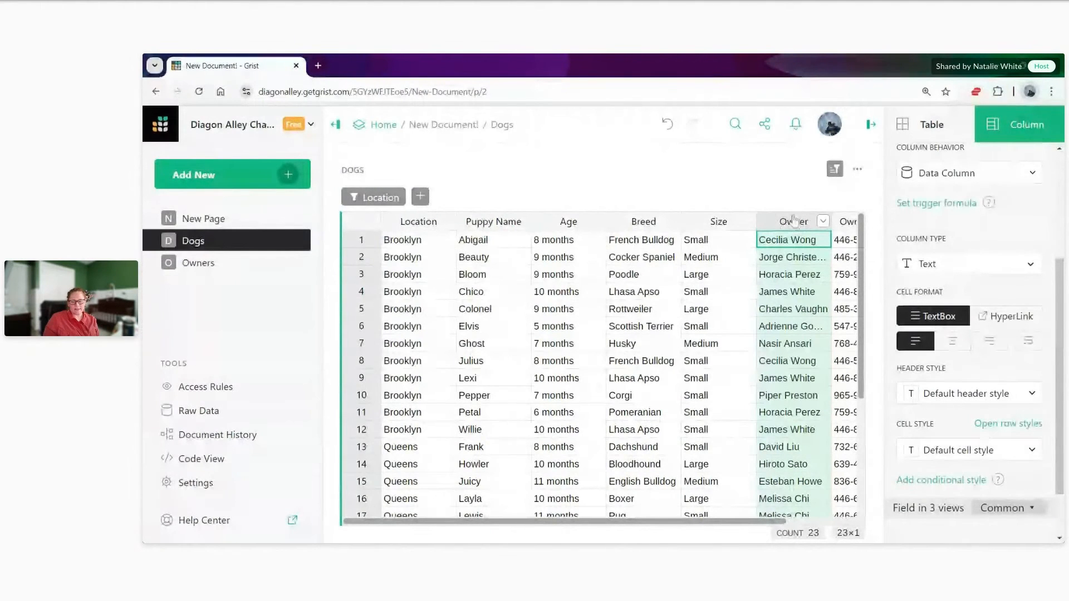
pyautogui.click(964, 271)
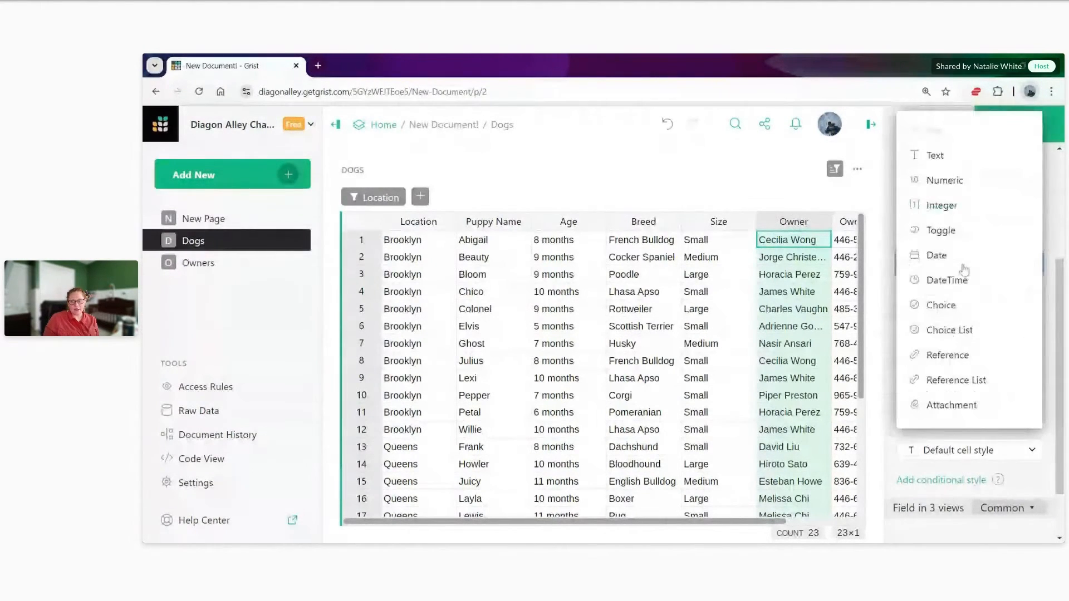
pyautogui.click(967, 361)
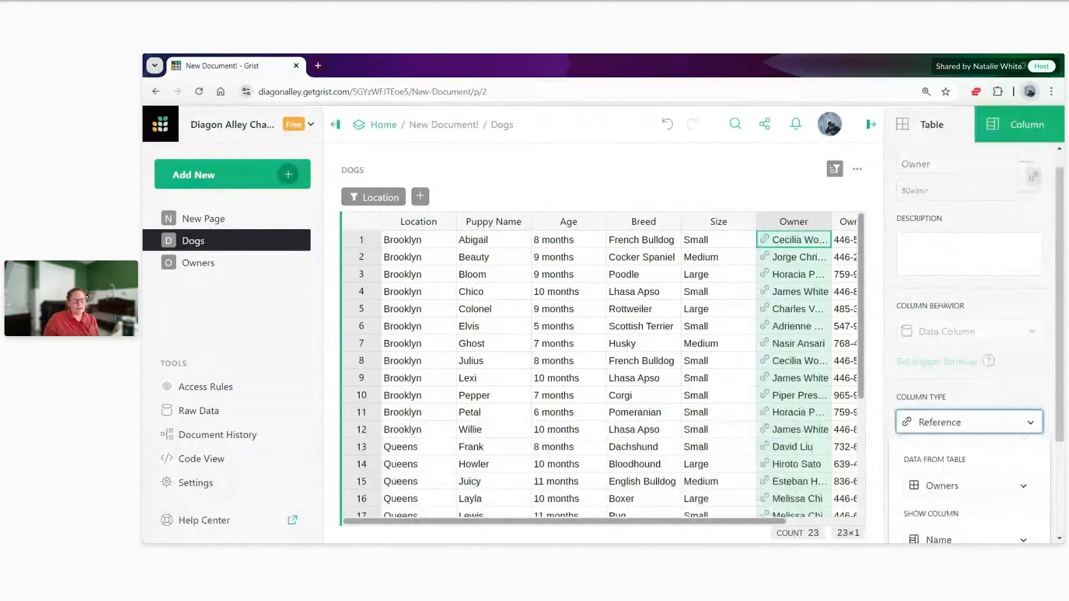
pyautogui.scroll(-2, 967, 353)
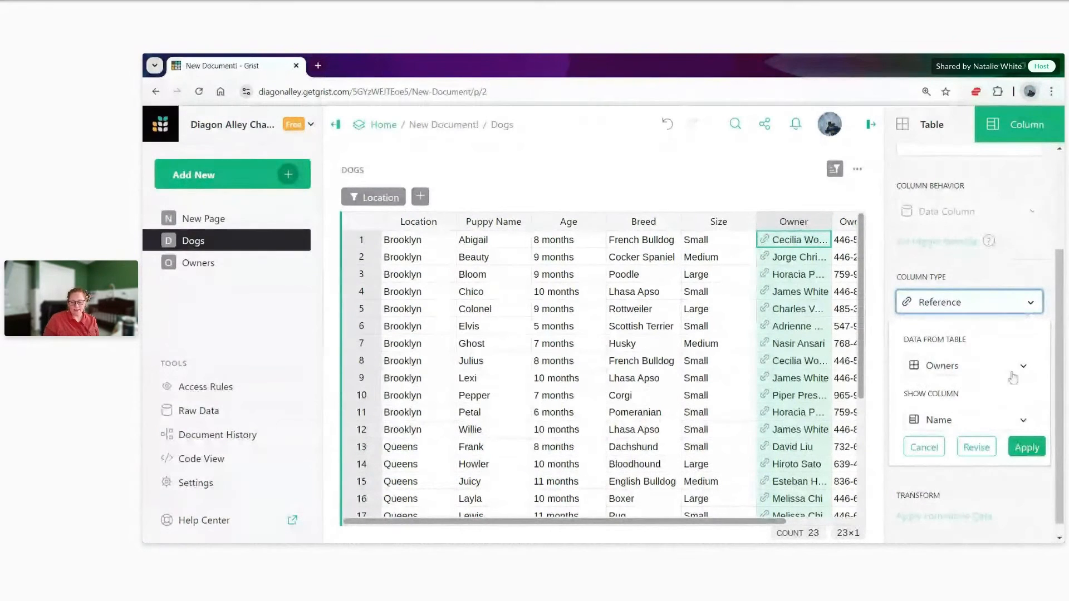
pyautogui.click(1027, 448)
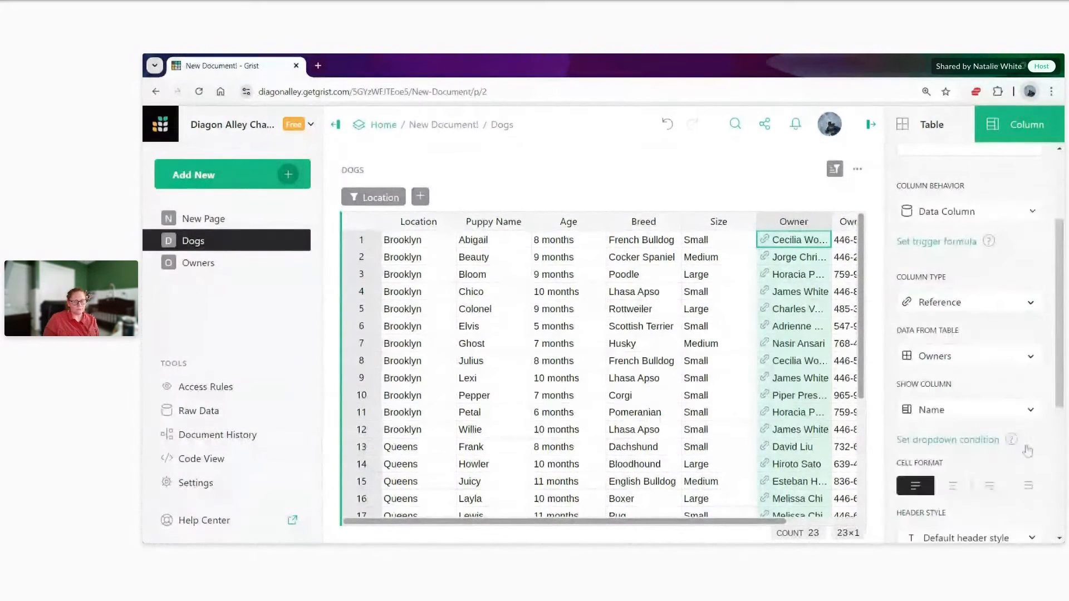
# View the linked Owners card of the first row in the Dogs table, and close it.
pyautogui.moveTo(748, 524); pyautogui.dragTo(809, 528)
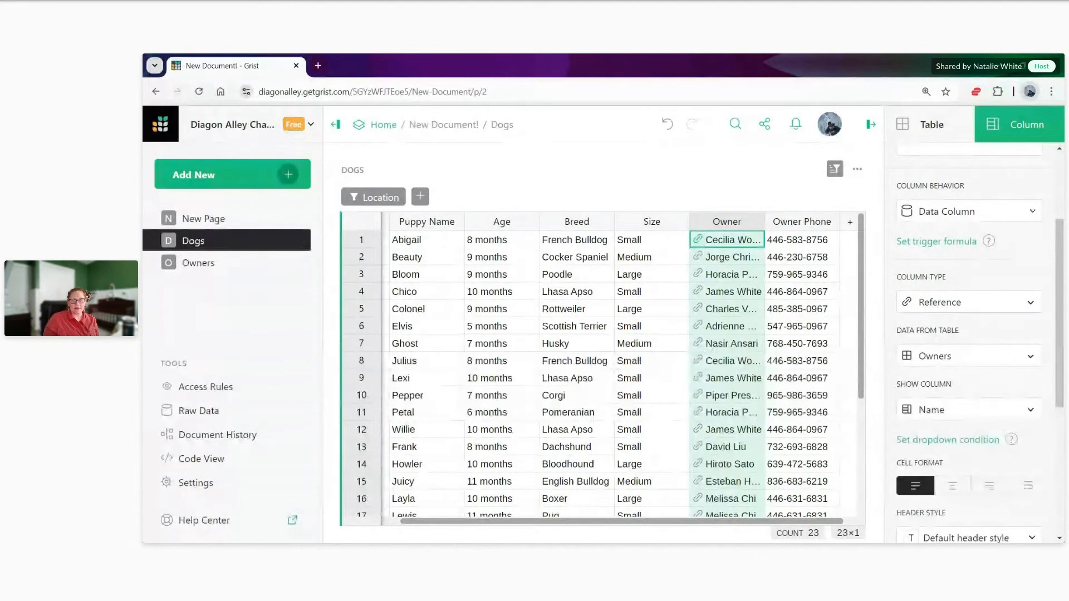
pyautogui.click(698, 241)
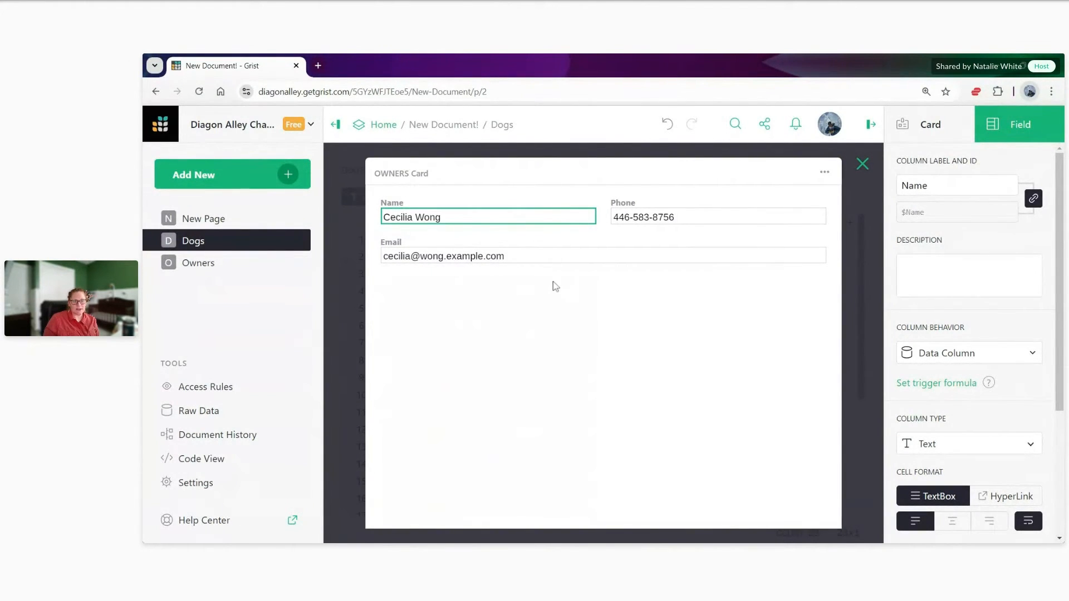
pyautogui.click(864, 166)
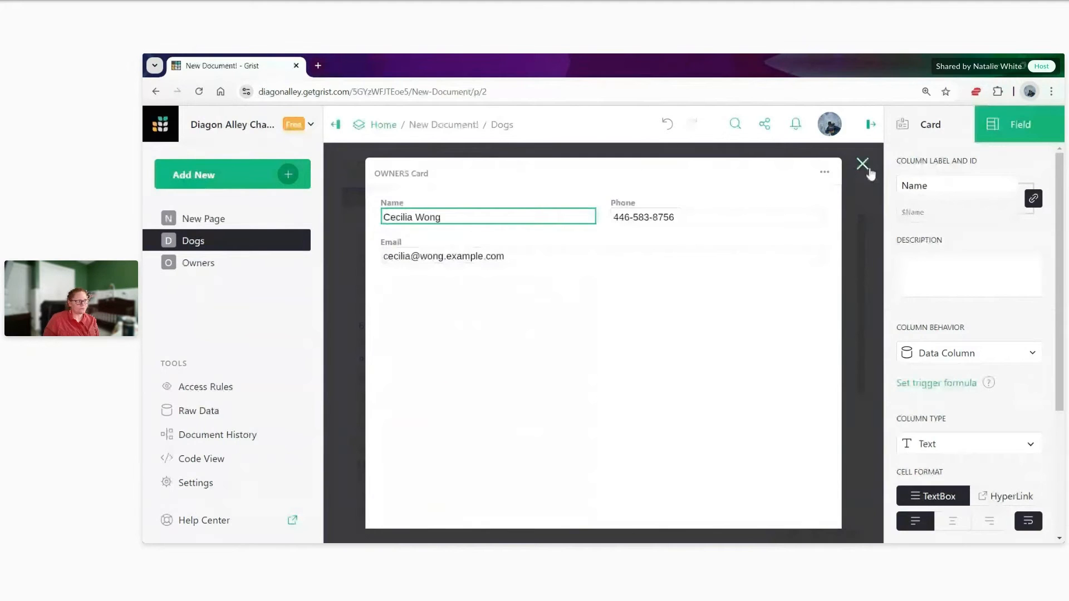
pyautogui.click(863, 165)
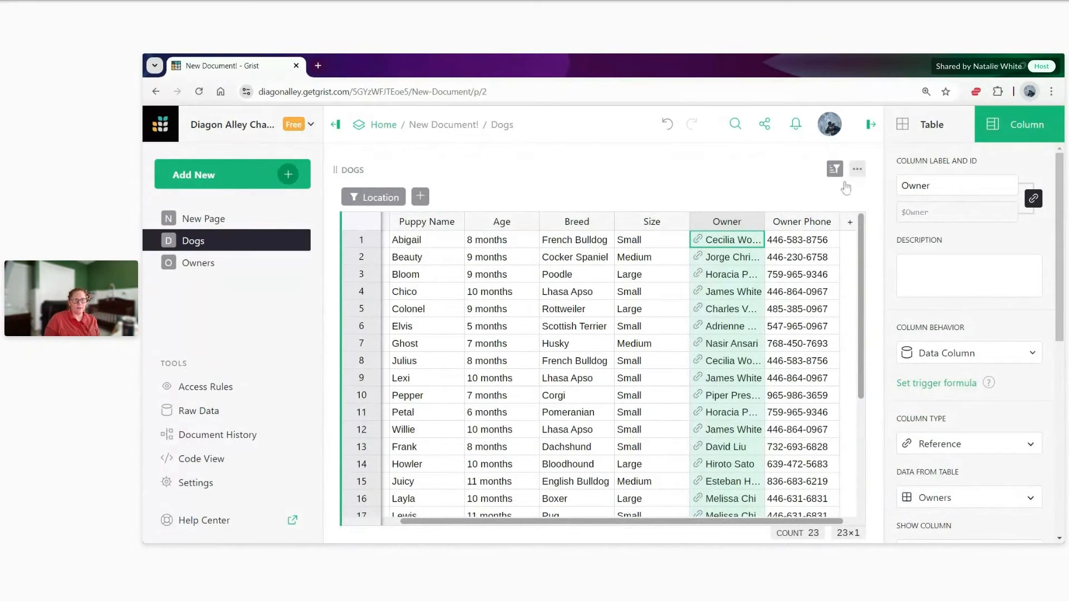
# Check the Owners page, return to Dogs, and widen the Owner column so the full names fit.
pyautogui.click(246, 267)
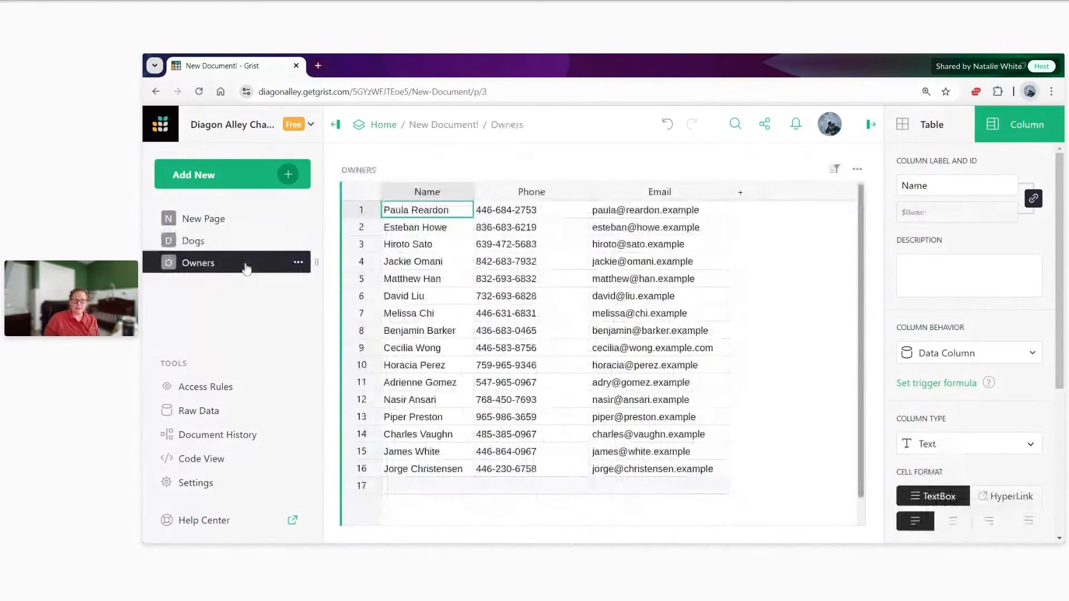
pyautogui.click(220, 241)
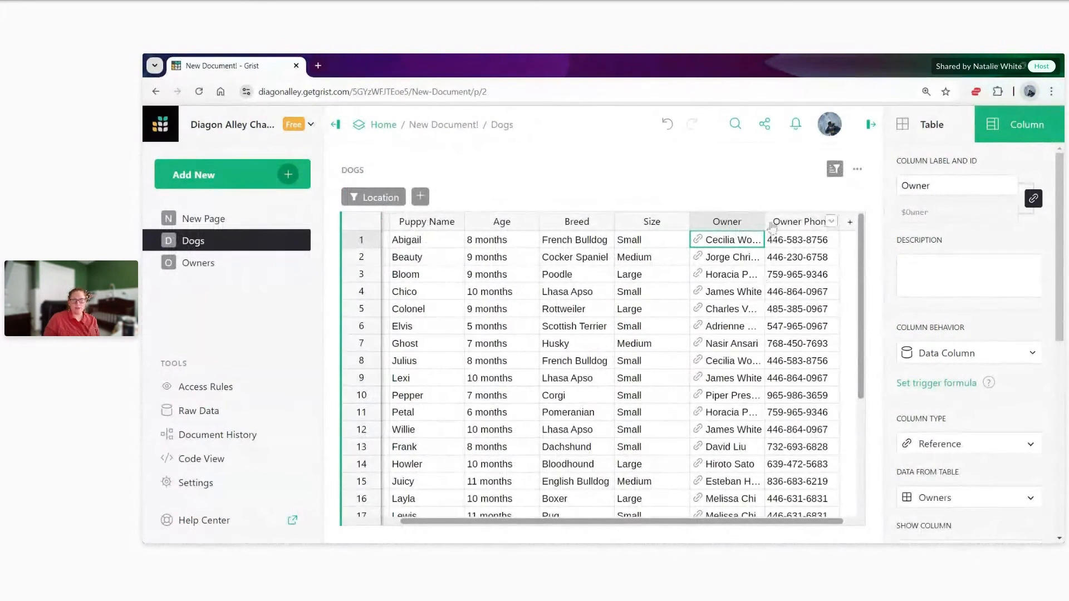
pyautogui.moveTo(765, 221); pyautogui.dragTo(803, 221)
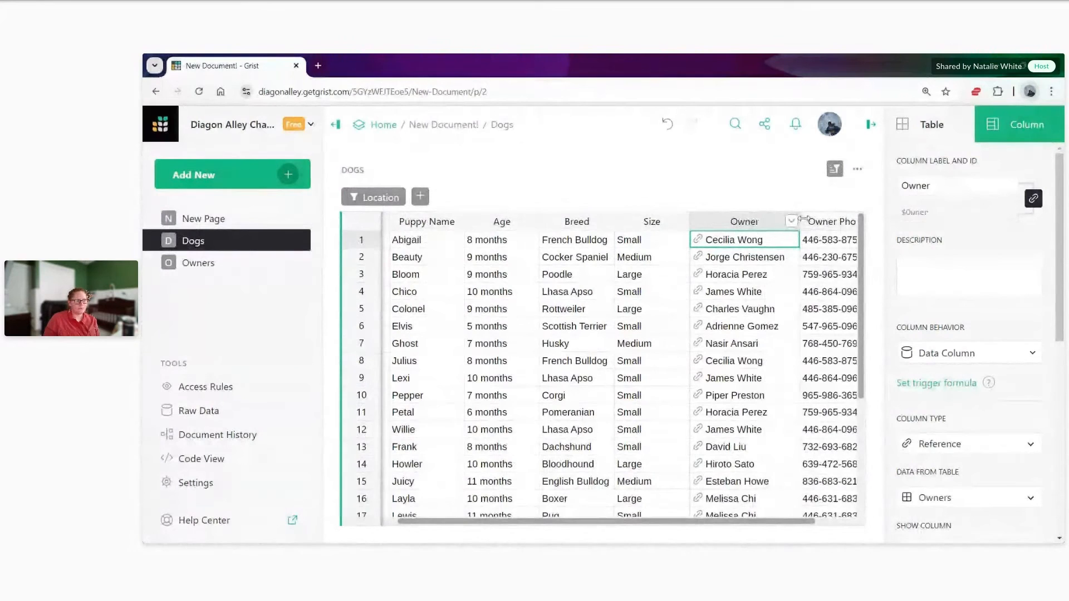
# Compare the records on the Owners page with the Owner and Owner Phone columns of the Dogs table.
pyautogui.click(207, 264)
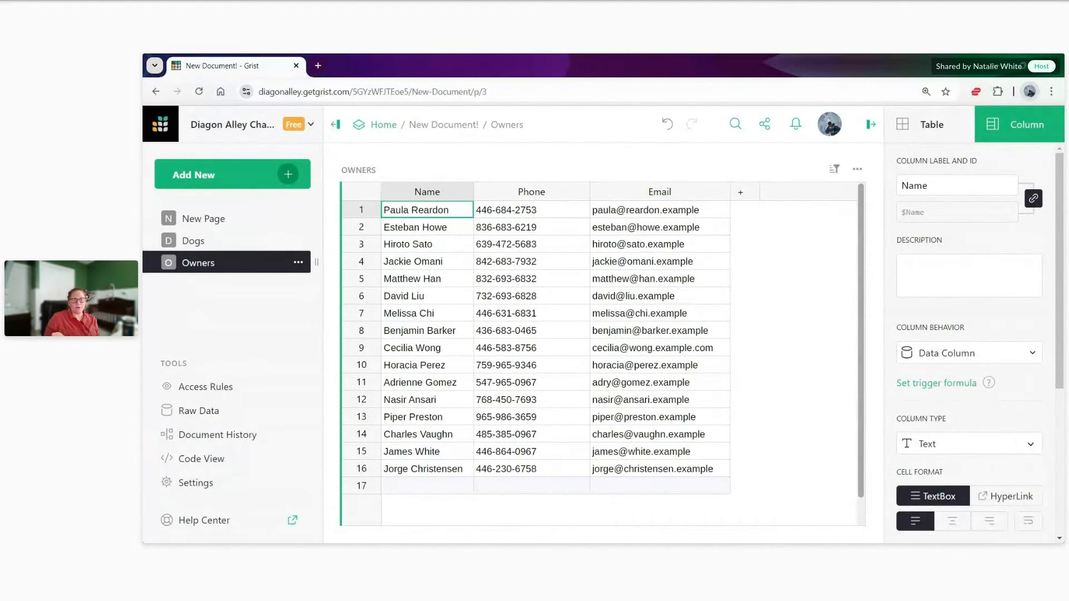
pyautogui.click(214, 251)
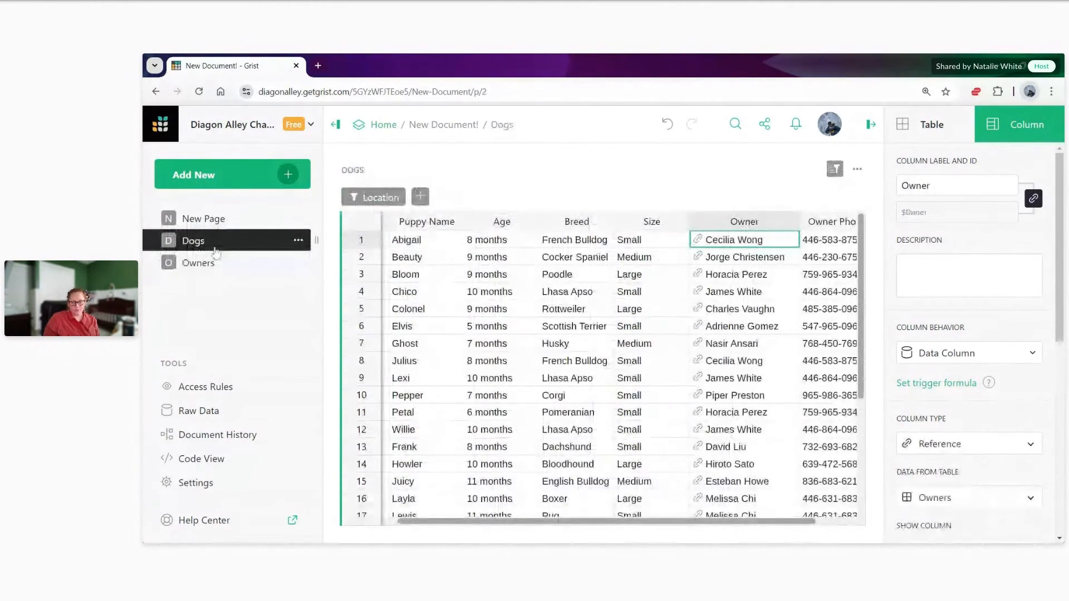
pyautogui.moveTo(625, 522); pyautogui.dragTo(667, 522)
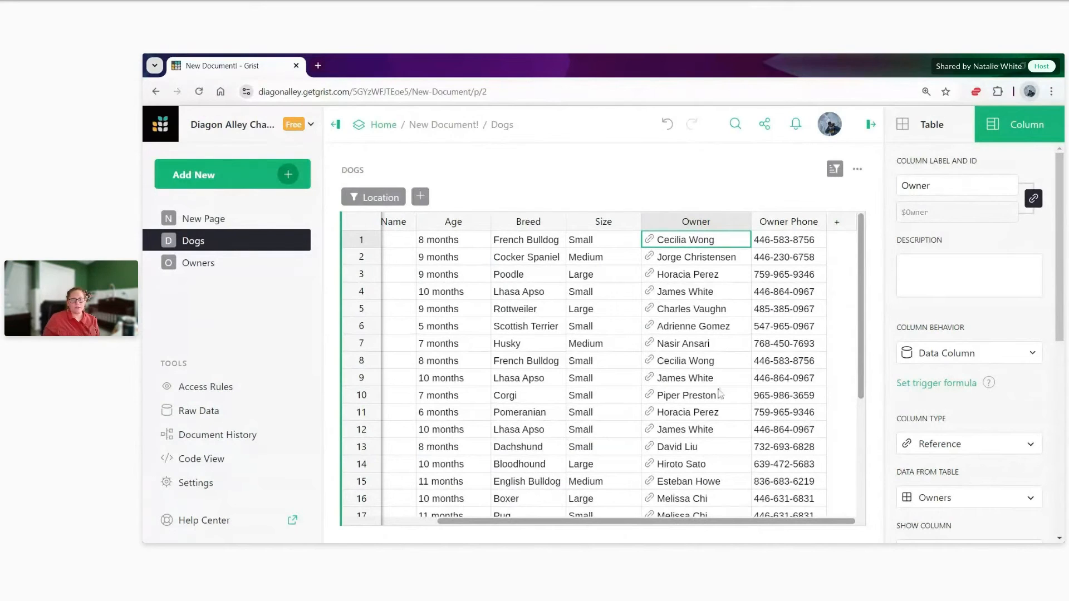
# On the Owners page, shorten the surname in row 9 of the Name column to its initial.
pyautogui.click(232, 264)
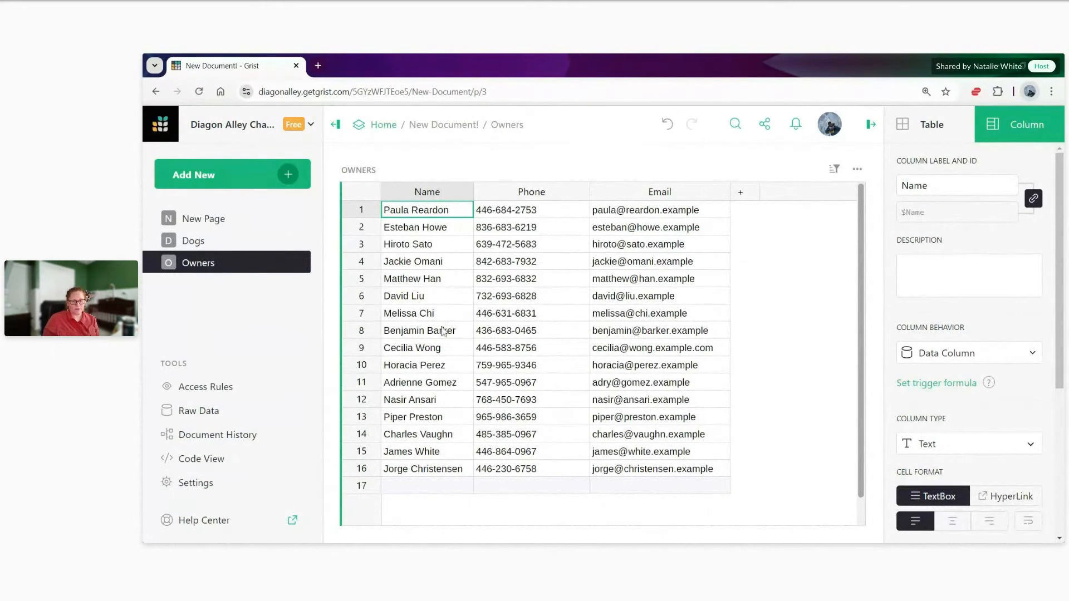
pyautogui.doubleClick(428, 348)
pyautogui.doubleClick(429, 348)
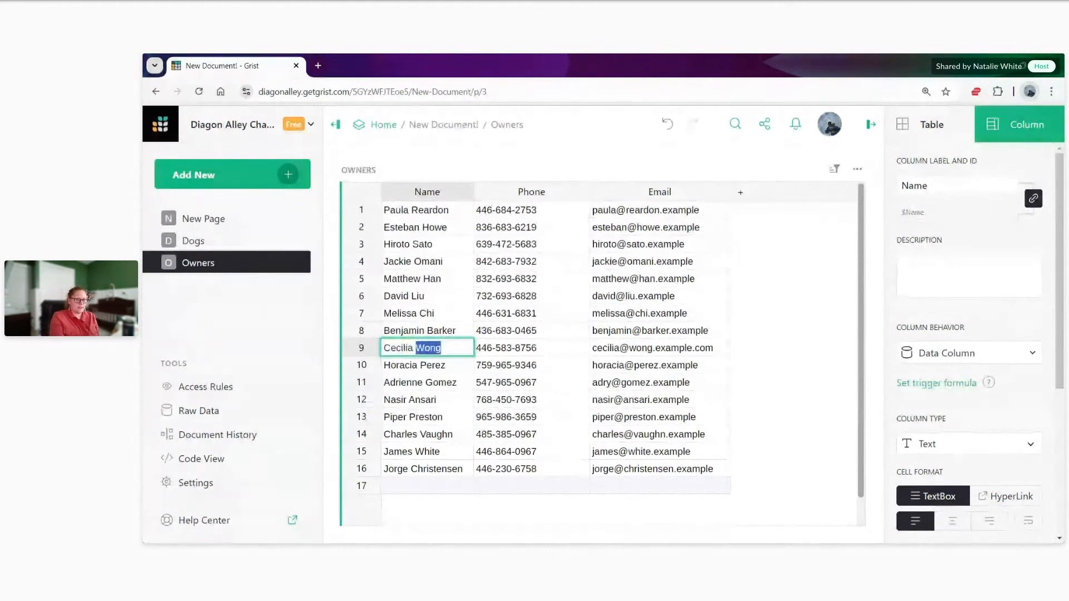
pyautogui.write('W')
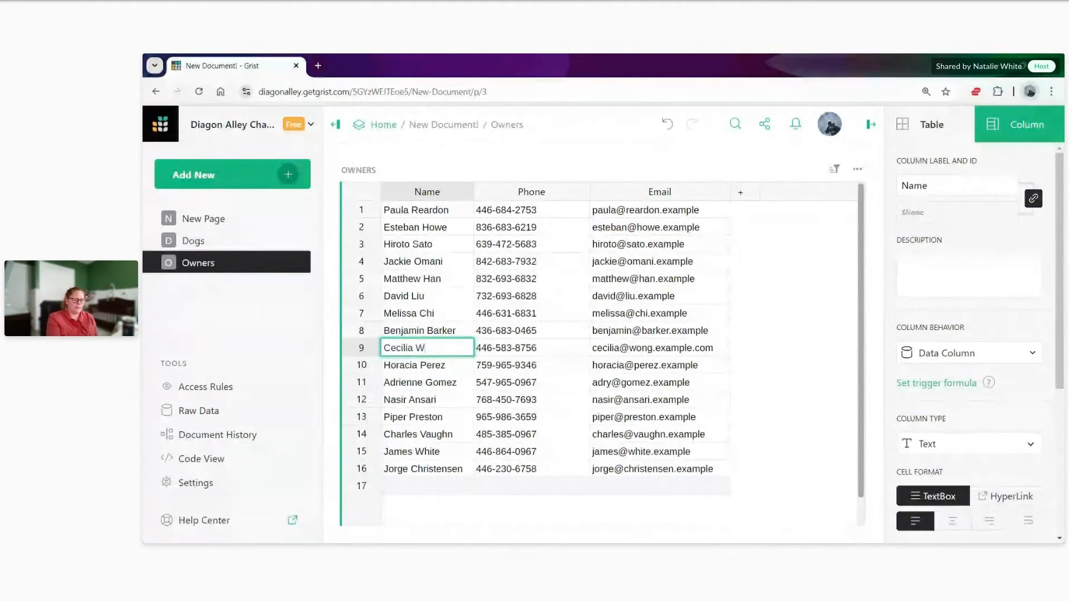
pyautogui.press('Return')
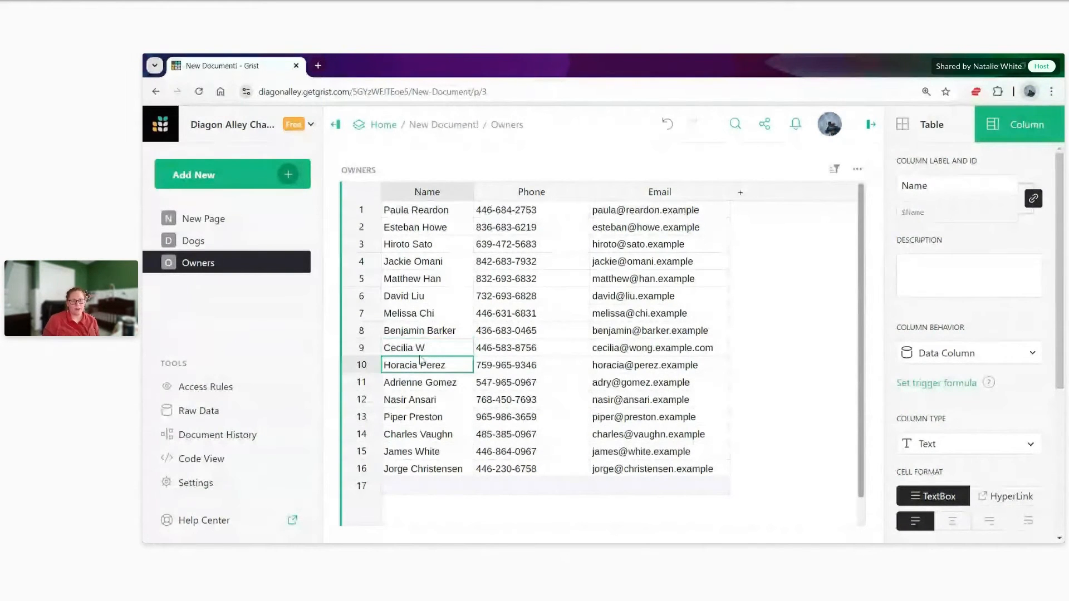
# Examine the shortened owner name and the Owner Phone values in the Dogs table.
pyautogui.click(226, 245)
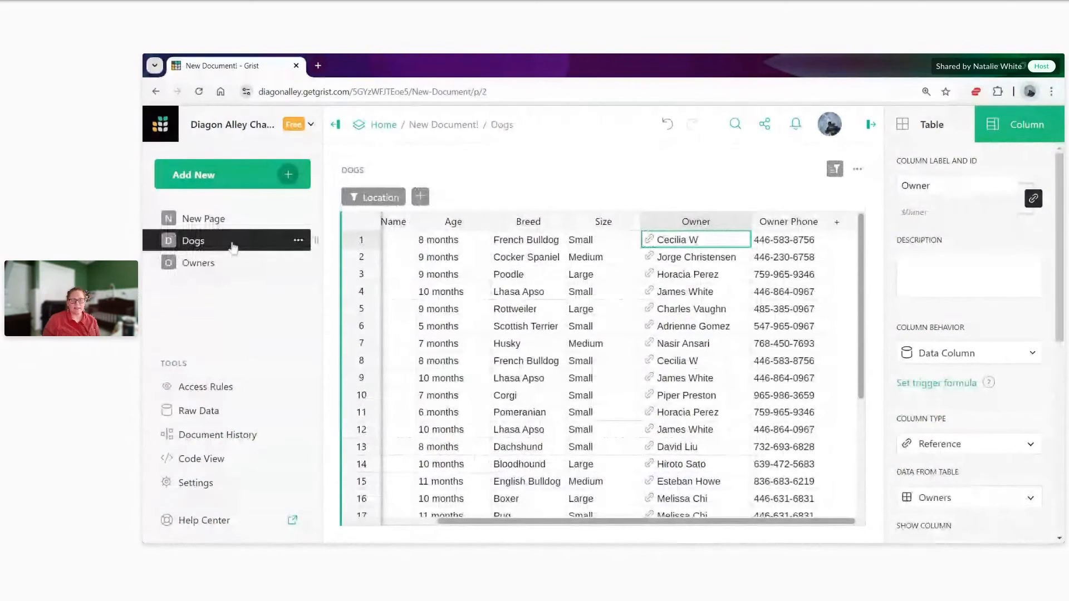
pyautogui.click(709, 363)
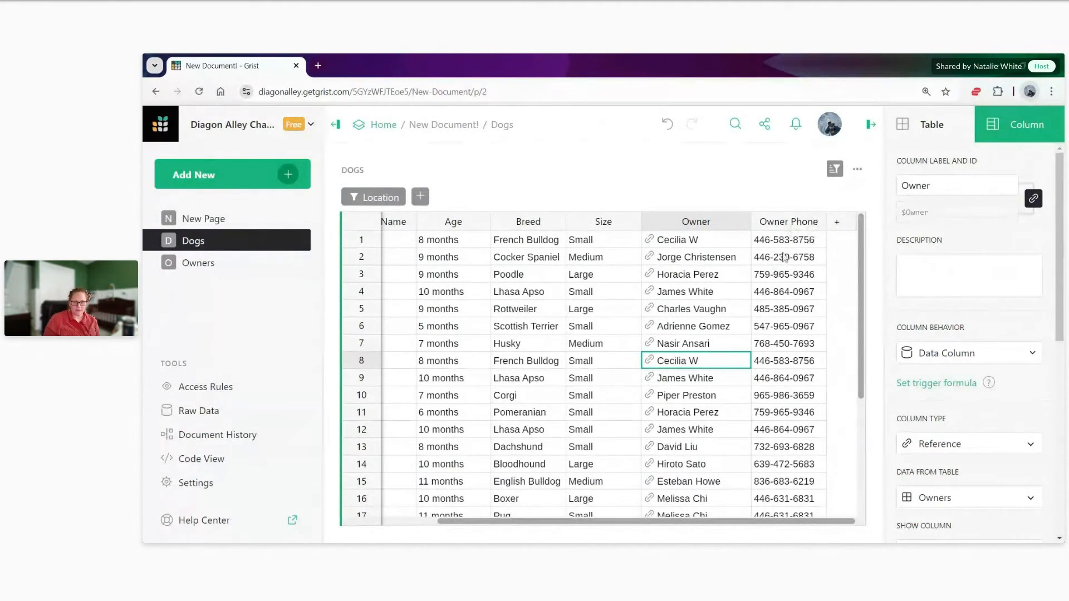
pyautogui.moveTo(785, 396); pyautogui.dragTo(787, 238)
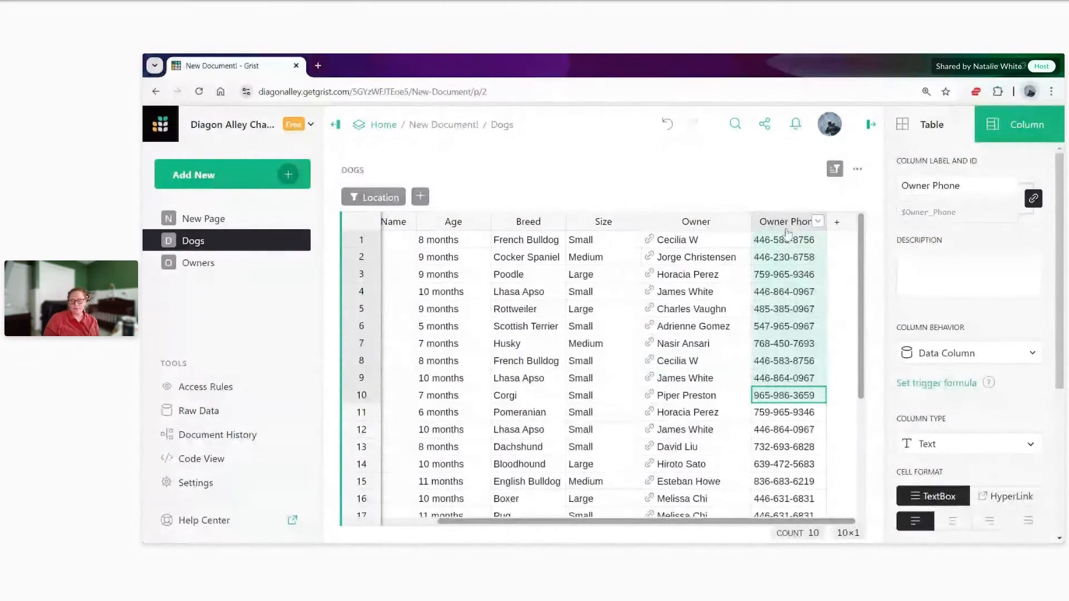
pyautogui.click(788, 240)
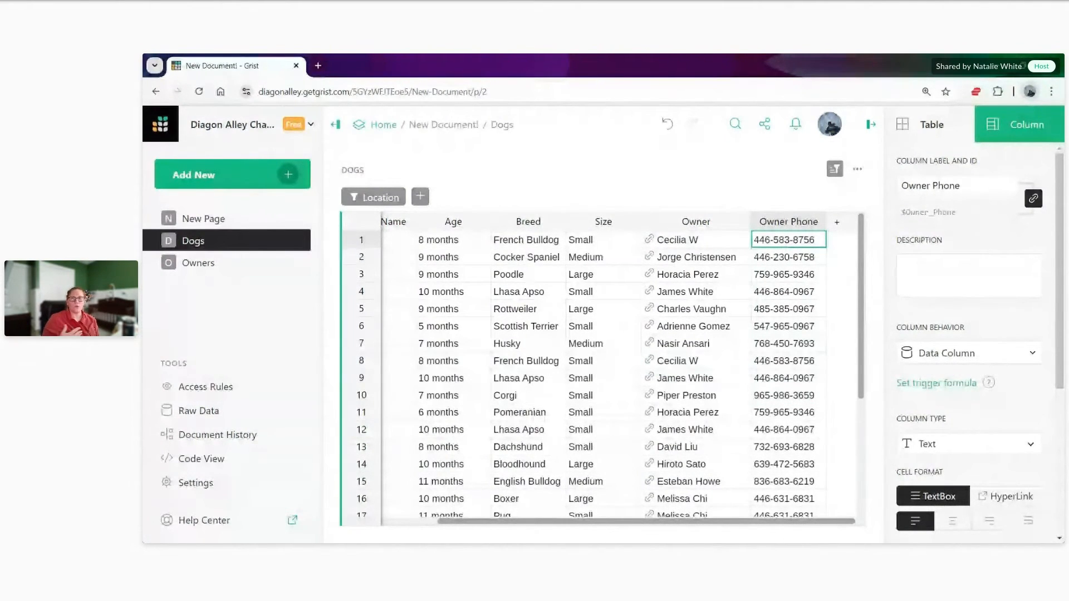
pyautogui.click(732, 247)
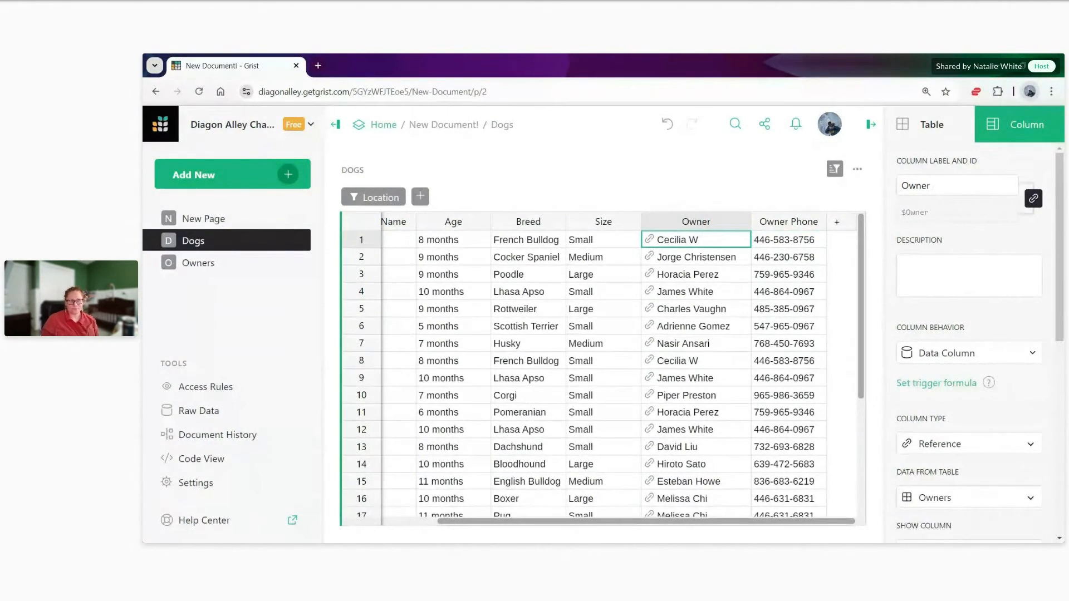
# Add a lookup column to Dogs that pulls Phone from Owners through the Owner reference, and widen it to fit the numbers.
pyautogui.click(838, 226)
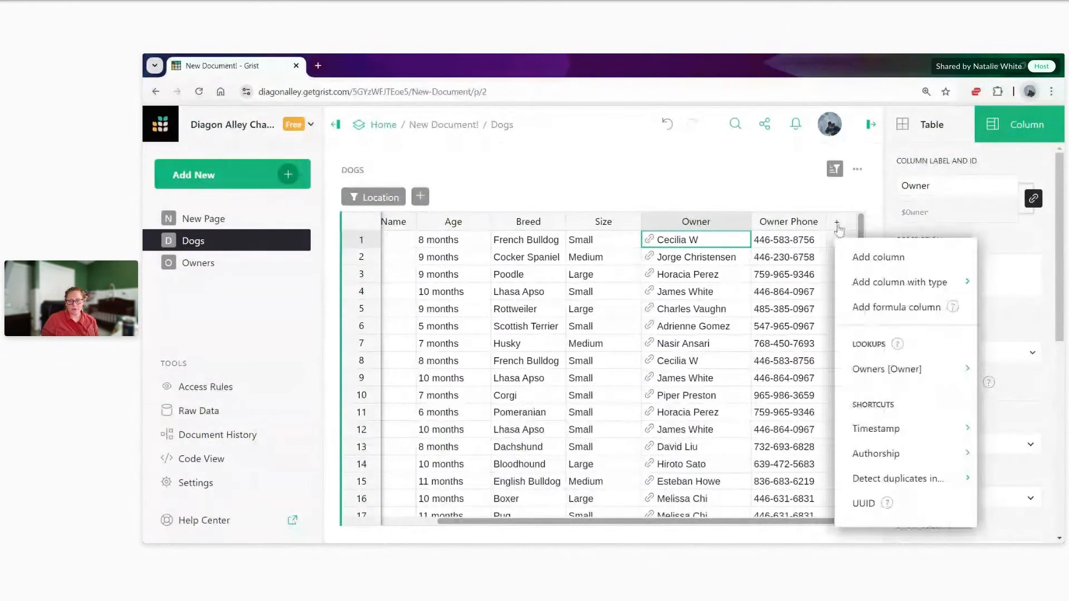
pyautogui.moveTo(888, 362)
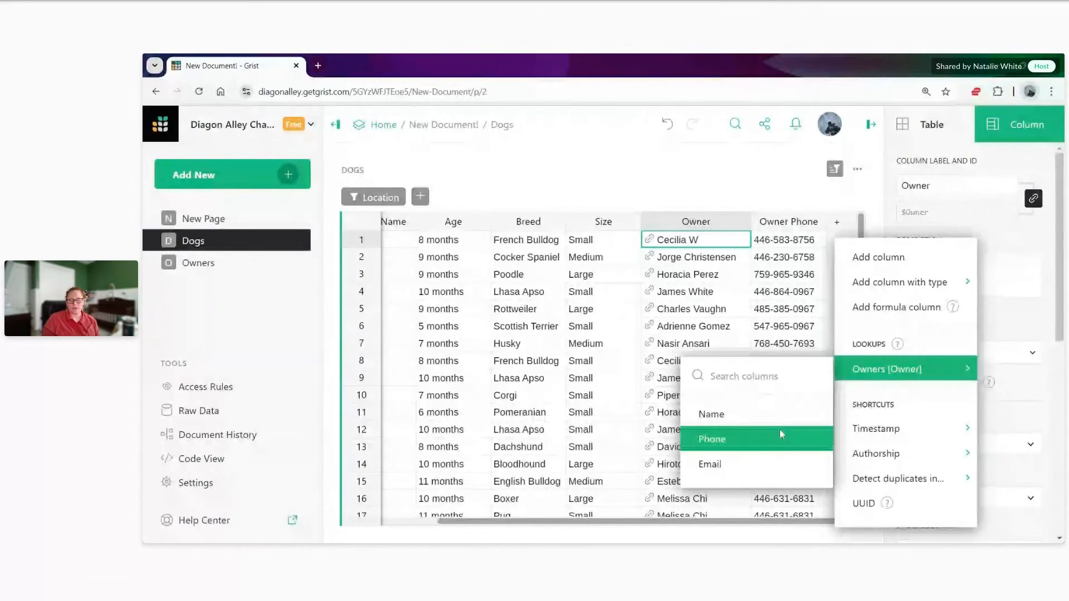
pyautogui.click(778, 443)
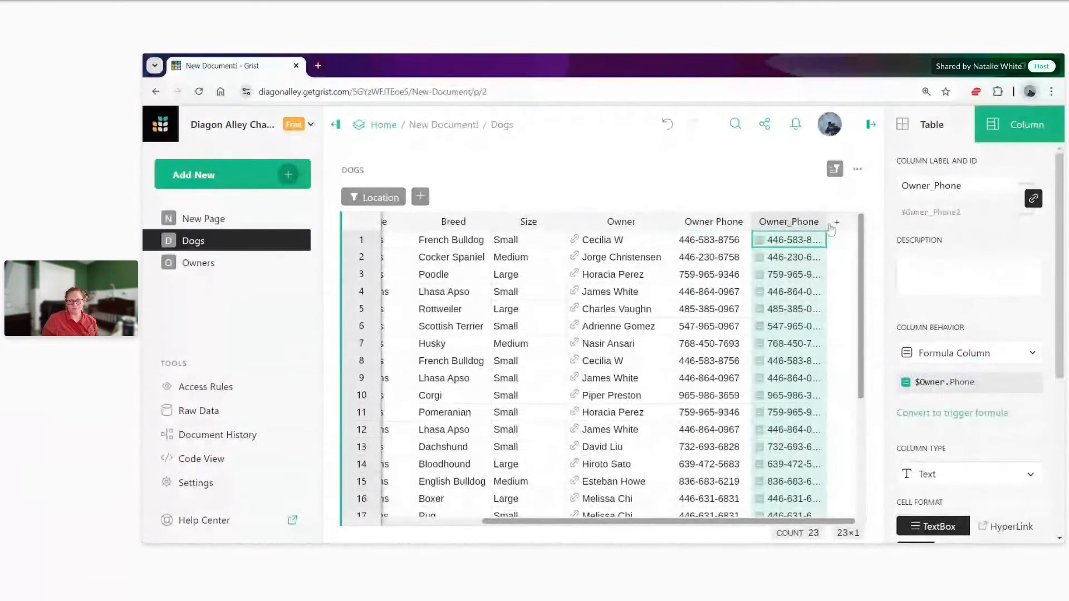
pyautogui.moveTo(827, 223); pyautogui.dragTo(840, 224)
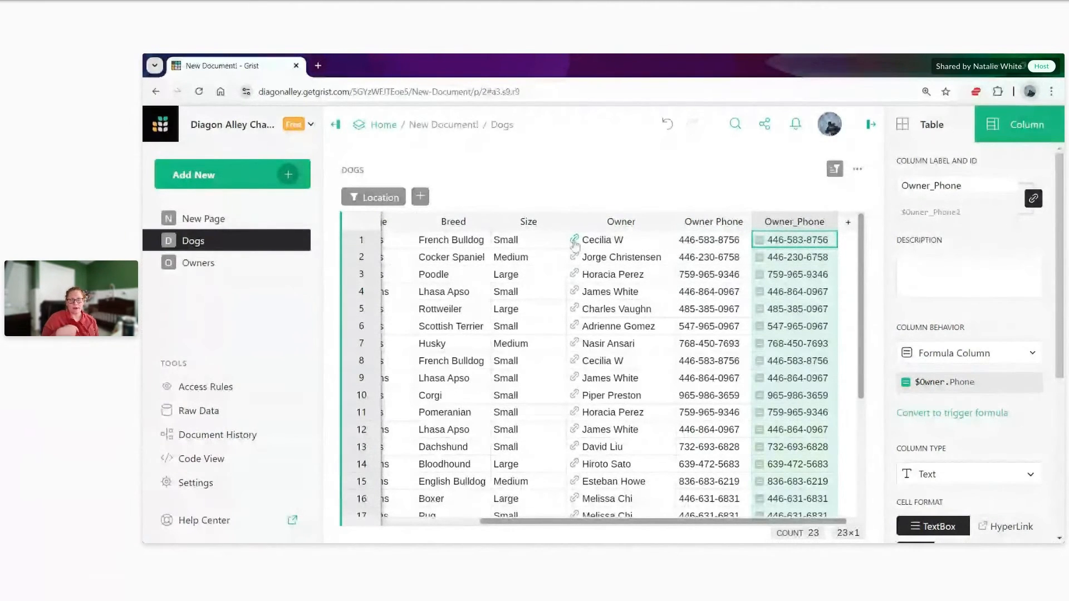
# Replace the phone number on the first row's linked Owners card with a new number, and return to the Dogs table.
pyautogui.click(575, 241)
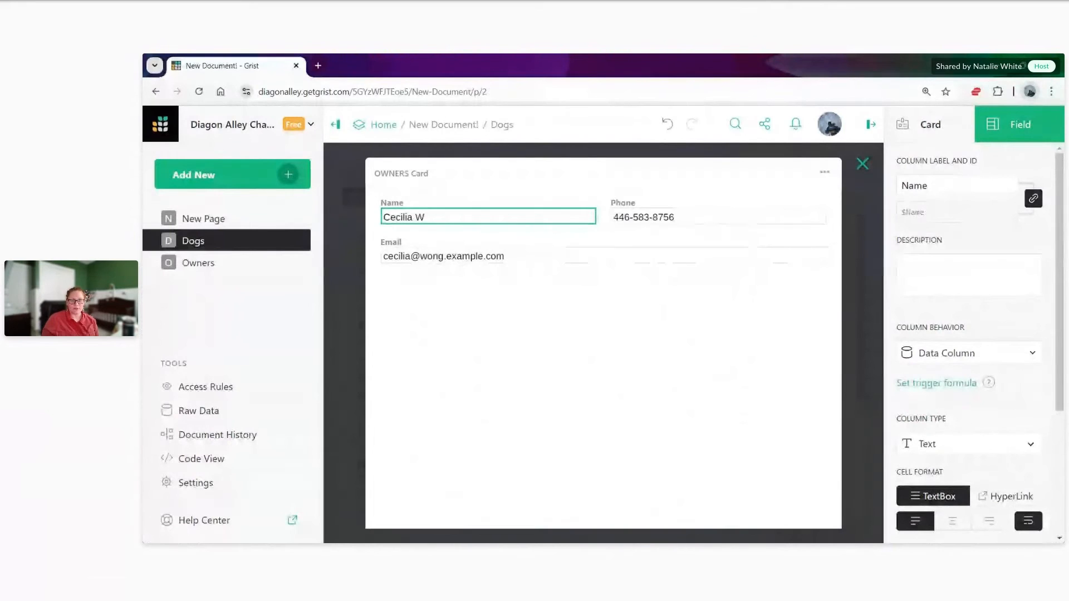
pyautogui.press('Tab')
pyautogui.tripleClick(623, 217)
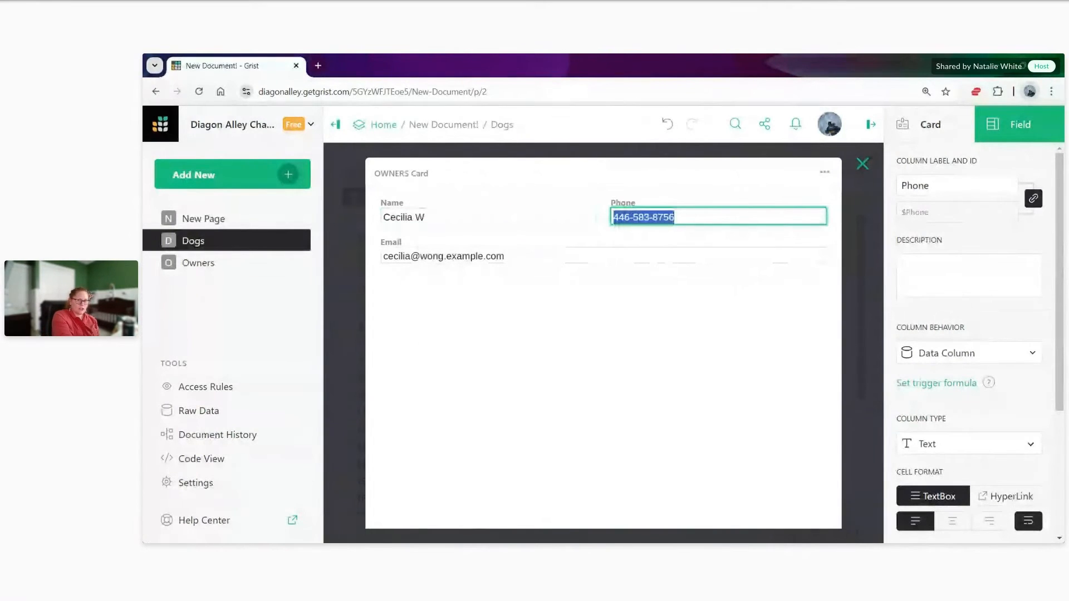
pyautogui.write('11-111-')
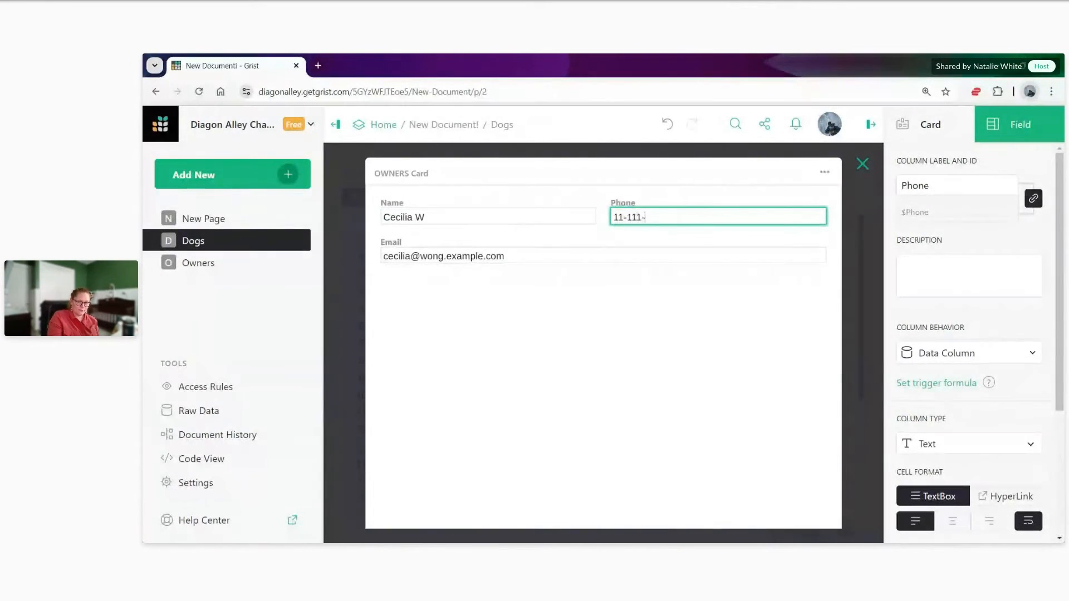
pyautogui.write('1111')
pyautogui.press('Return')
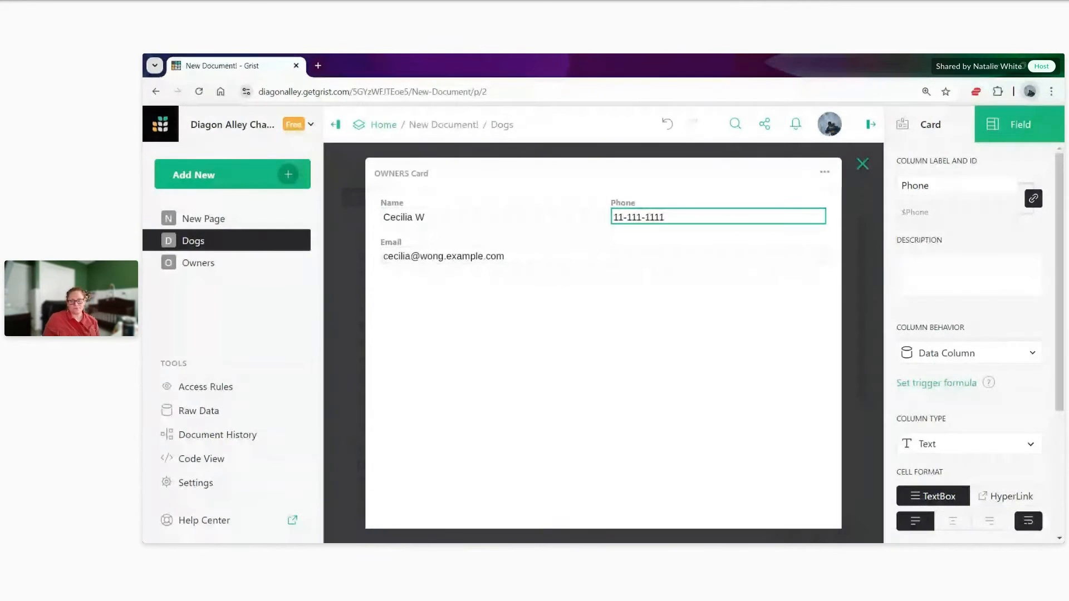
pyautogui.click(862, 164)
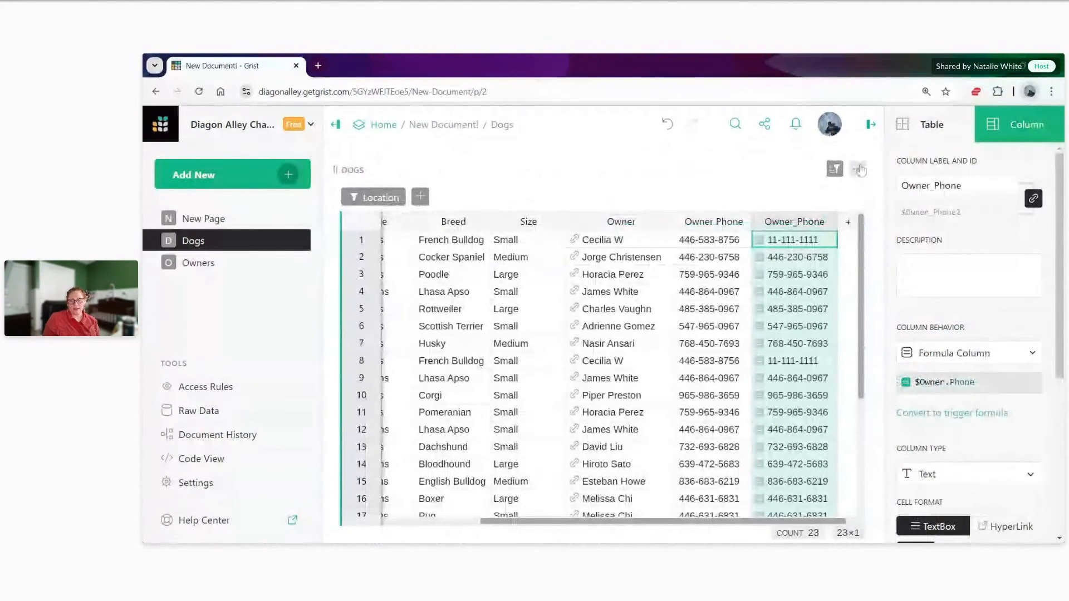
# Compare the looked-up phone values in rows 1 and 8 of Dogs with the original Owner Phone values.
pyautogui.click(809, 365)
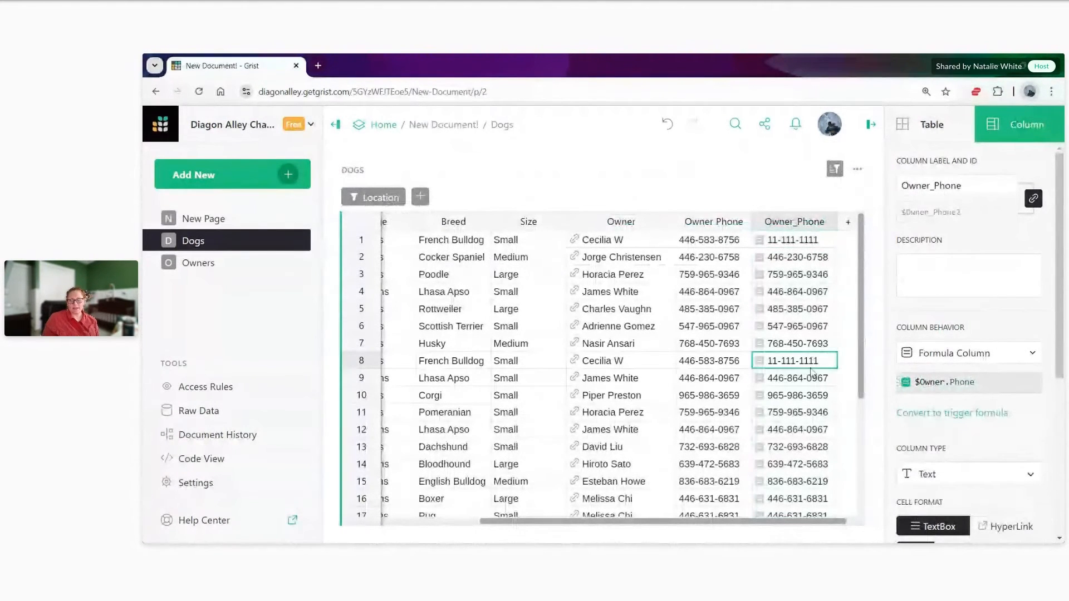
pyautogui.click(800, 245)
pyautogui.click(794, 362)
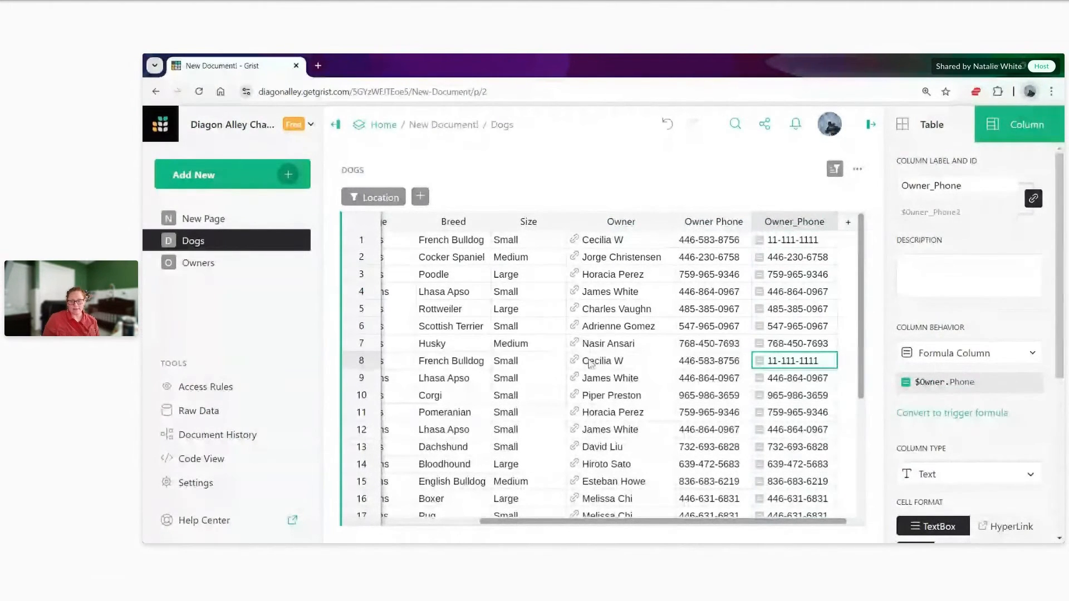
pyautogui.click(723, 360)
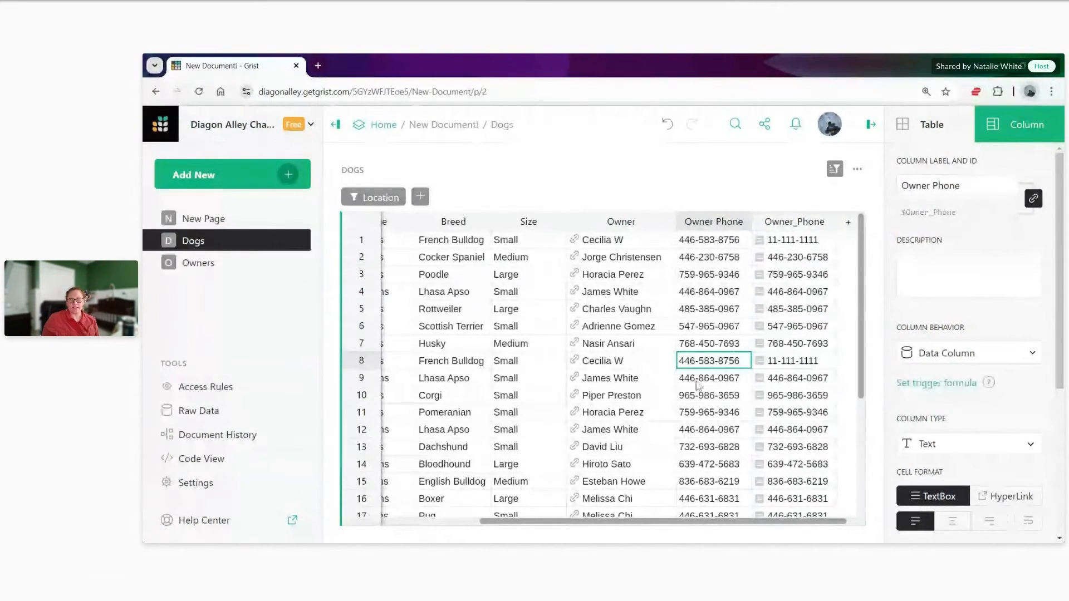
# Delete the original Owner Phone data column from the Dogs table, keeping the lookup column.
pyautogui.click(711, 222)
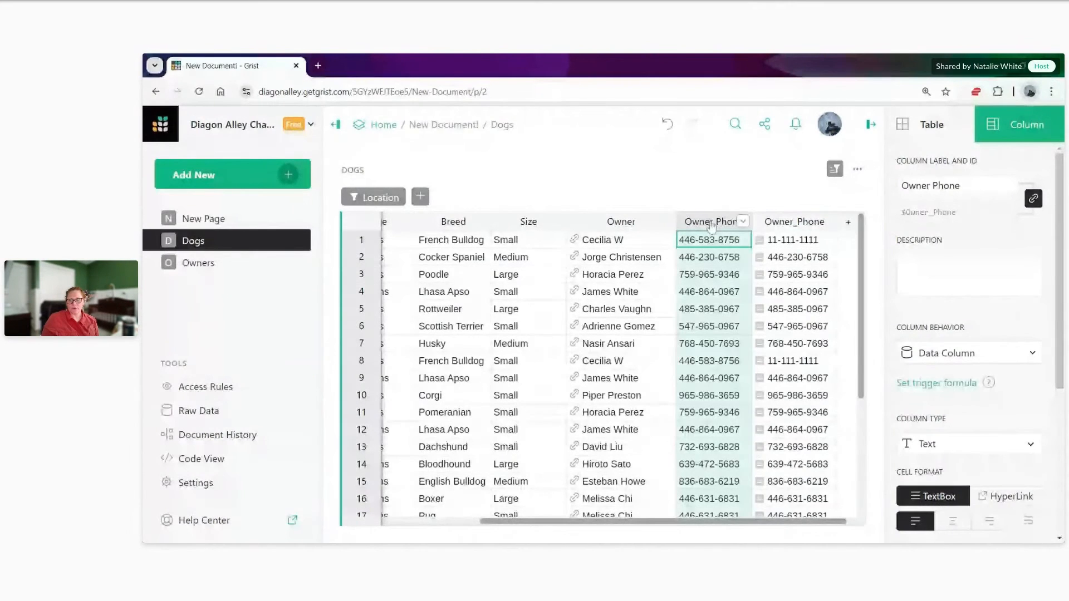
pyautogui.rightClick(711, 224)
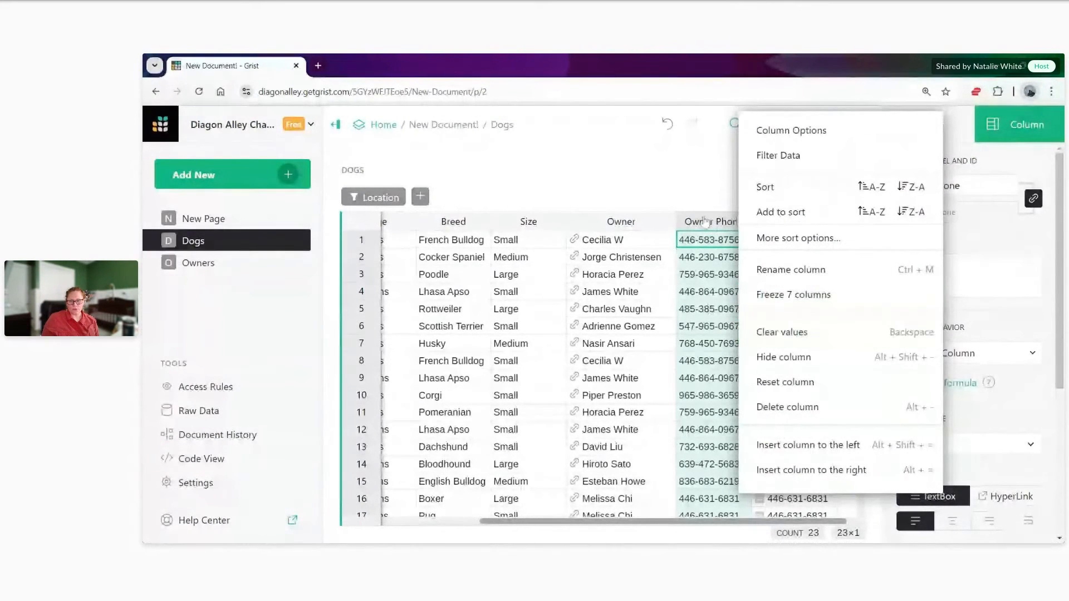
pyautogui.click(839, 403)
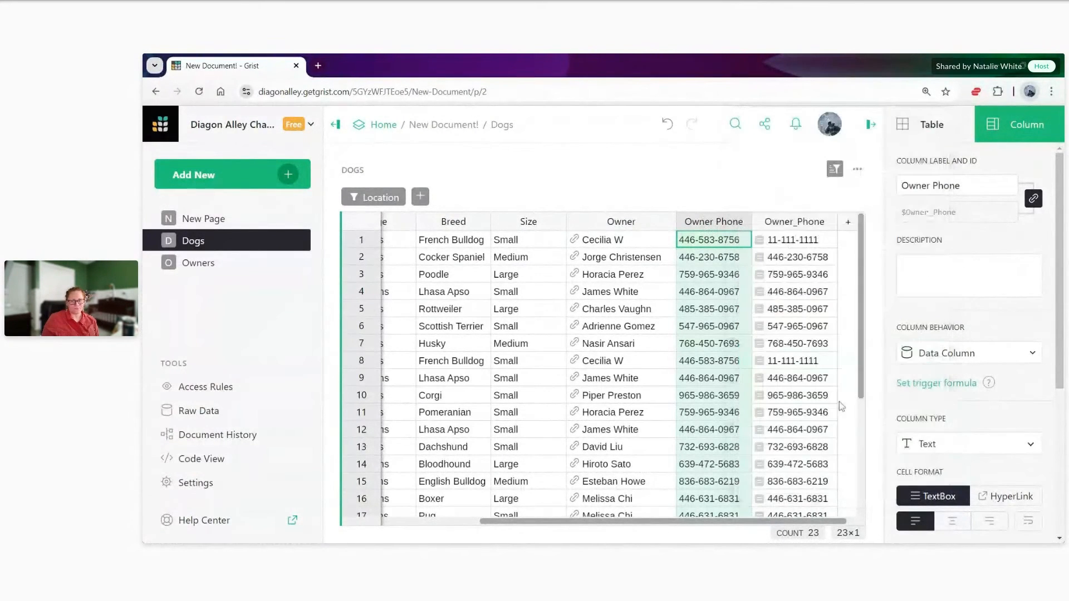
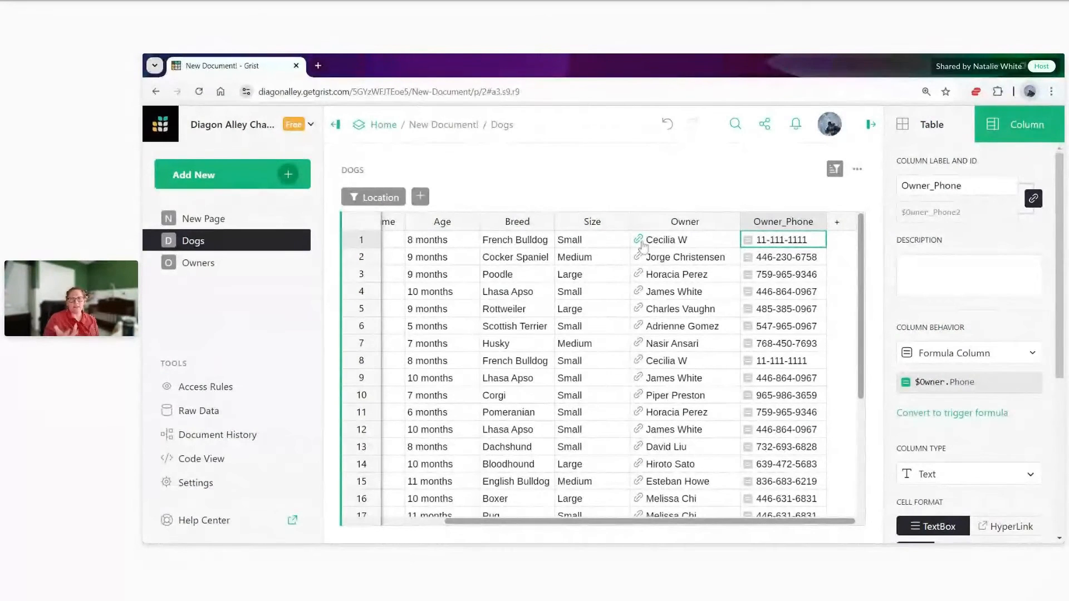
# View the Owners card linked to the first row of Dogs, and return to the table.
pyautogui.click(641, 241)
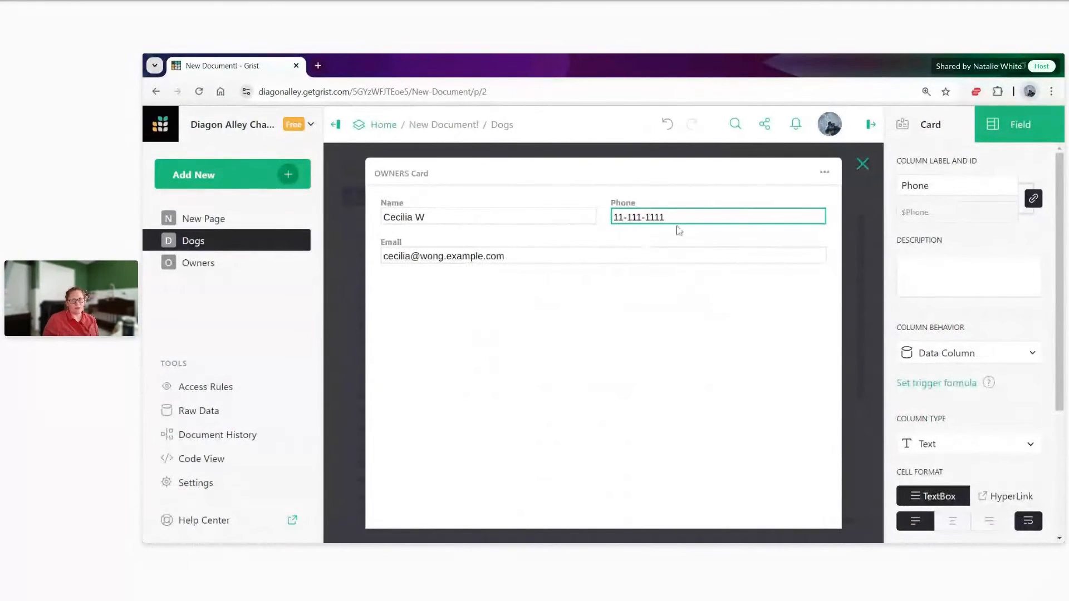
pyautogui.click(863, 164)
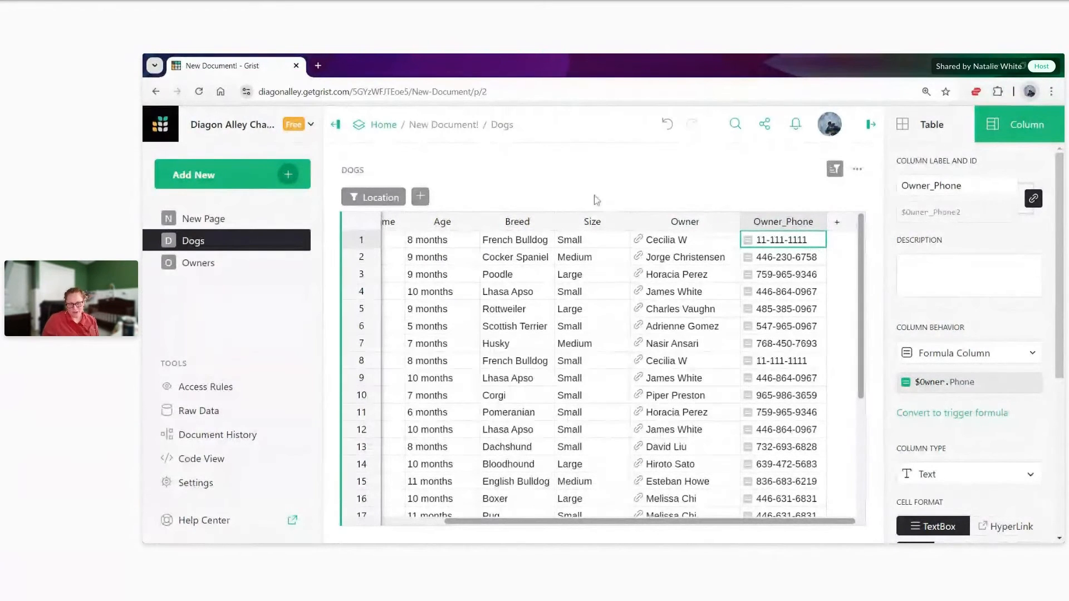
# Add a Card widget for Owners to the Dogs page, selected by DOGS • Owner, and collapse both side panels.
pyautogui.click(286, 176)
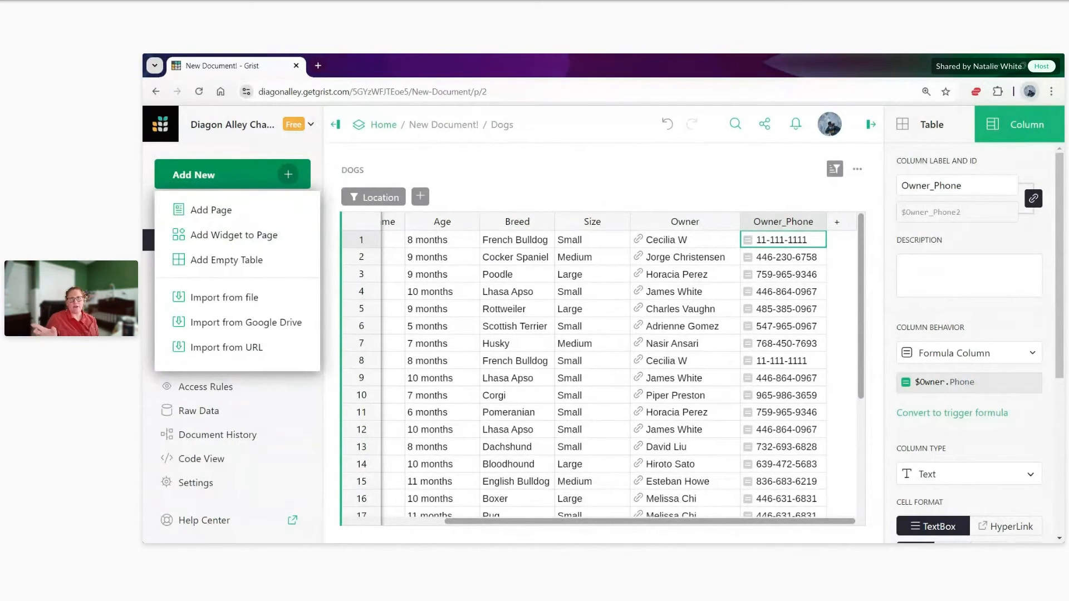
pyautogui.click(288, 238)
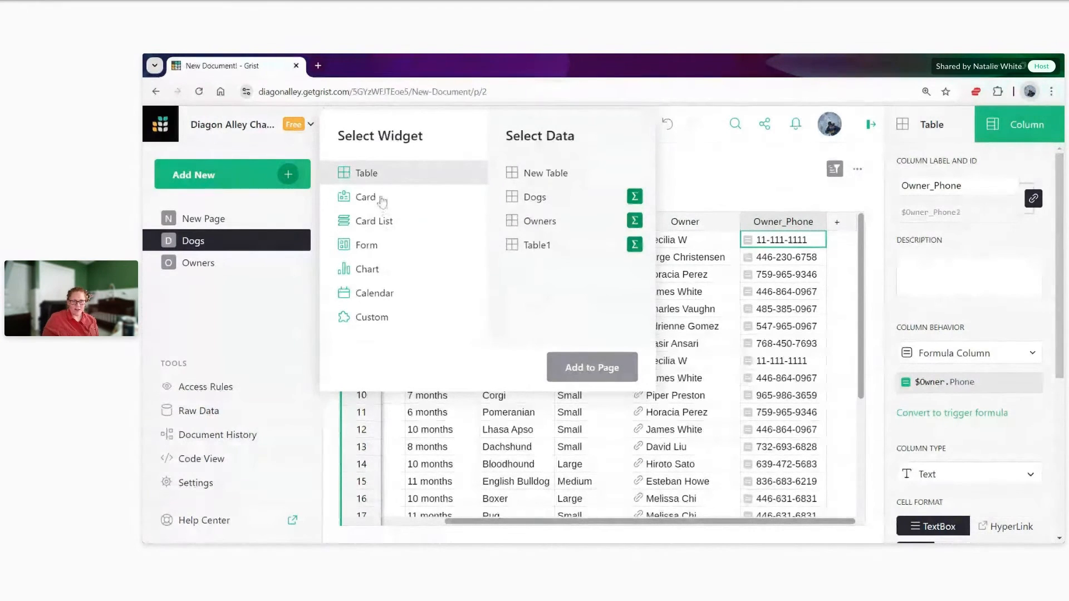
pyautogui.click(382, 200)
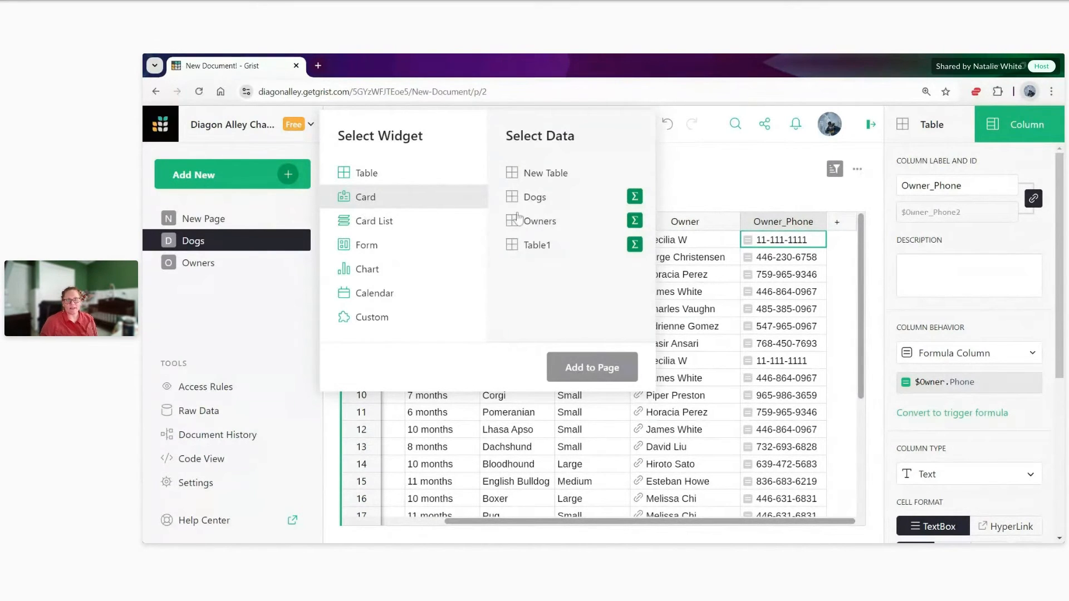
pyautogui.click(540, 222)
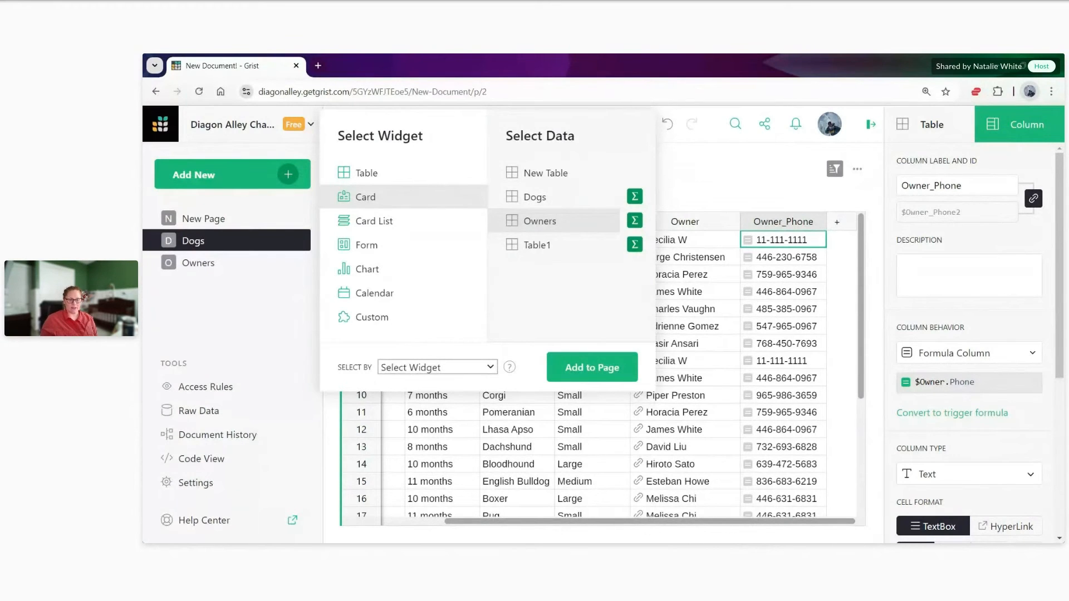
pyautogui.click(476, 389)
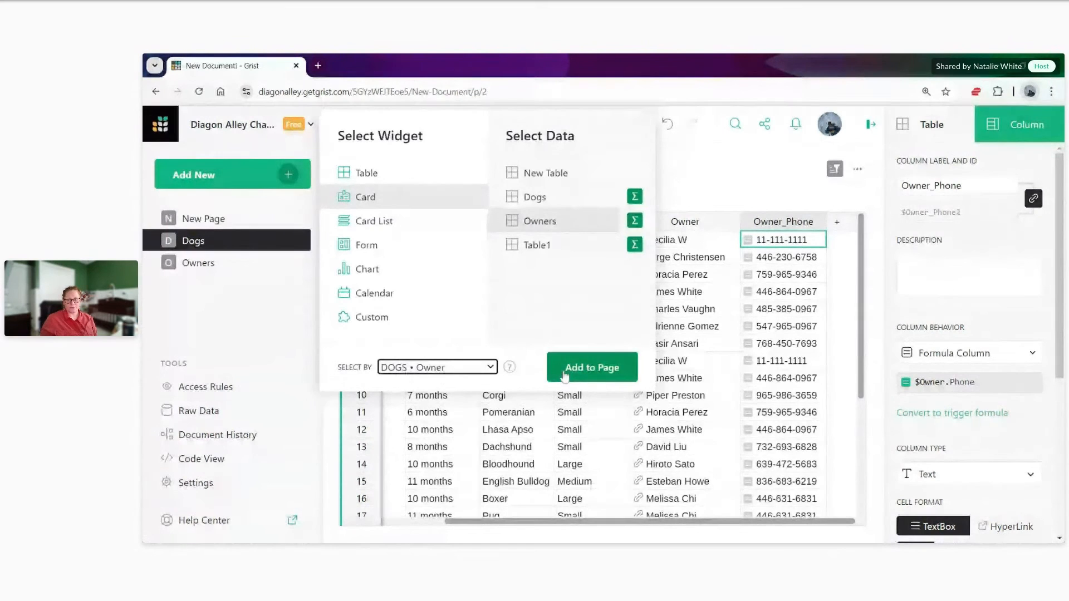
pyautogui.click(564, 377)
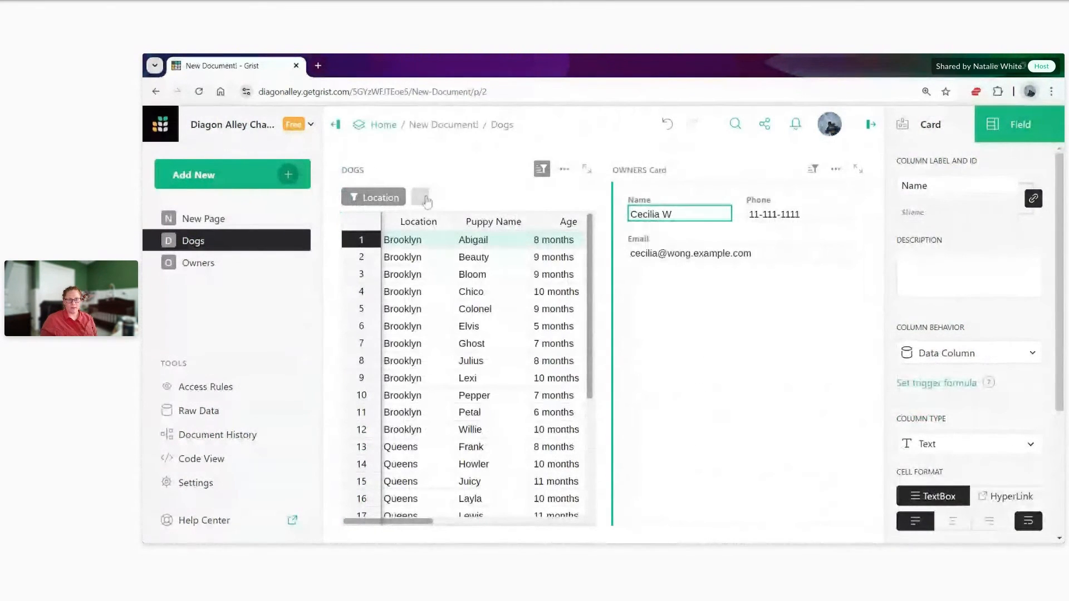
pyautogui.click(336, 127)
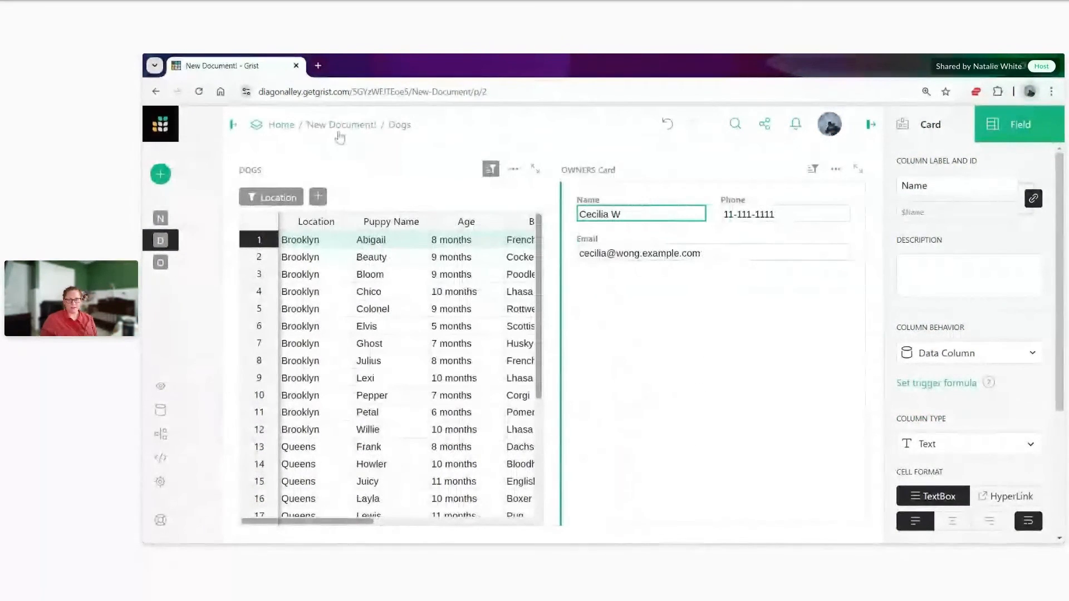
pyautogui.click(870, 123)
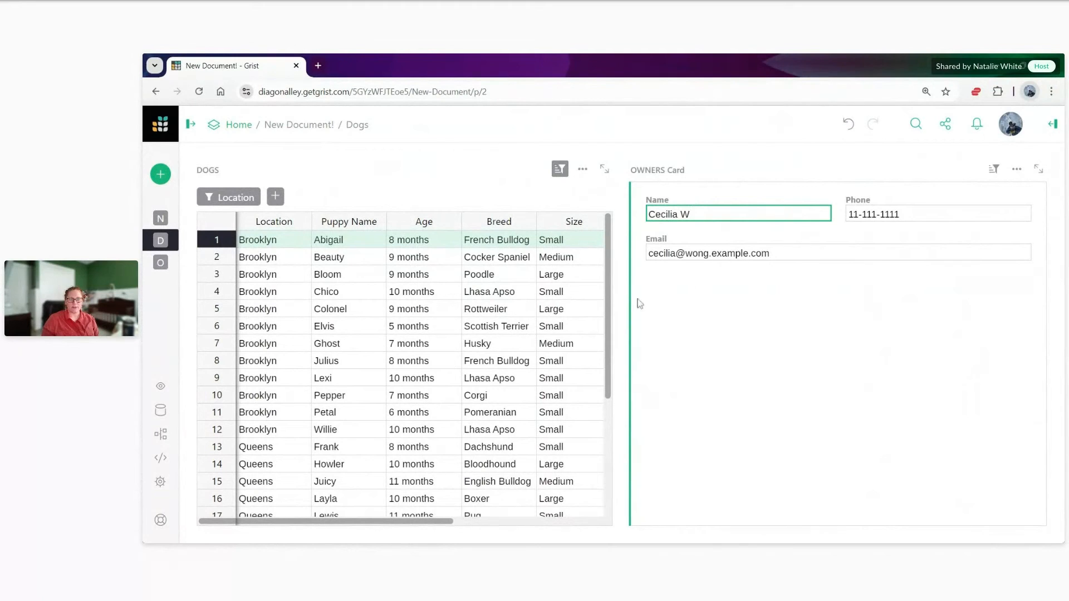
# Examine the linked Owners card for rows 3, 7 and 8 of the Dogs table.
pyautogui.click(357, 275)
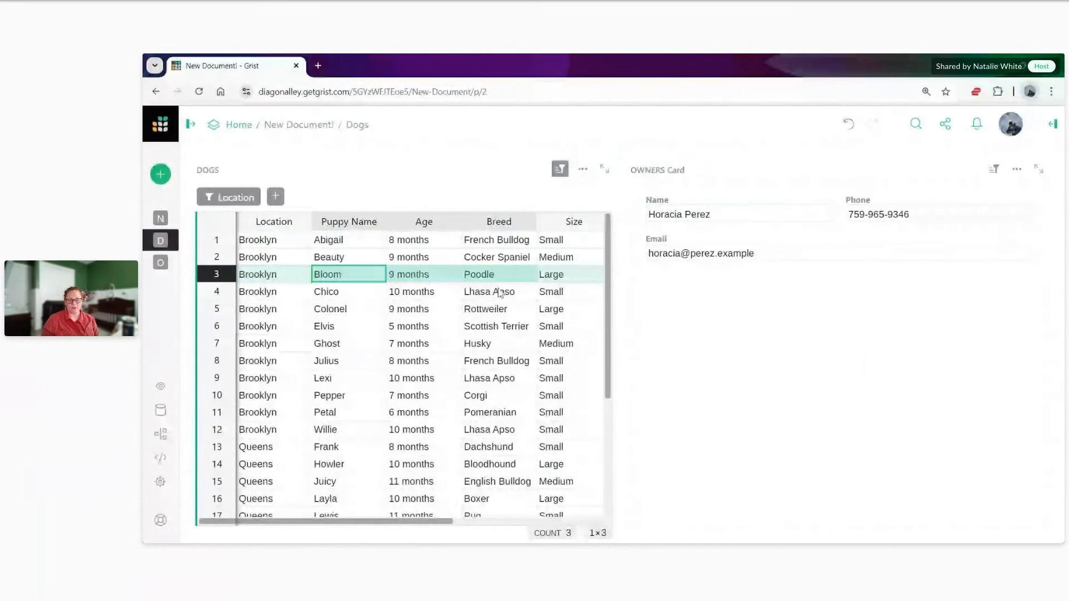
pyautogui.moveTo(359, 521); pyautogui.dragTo(509, 521)
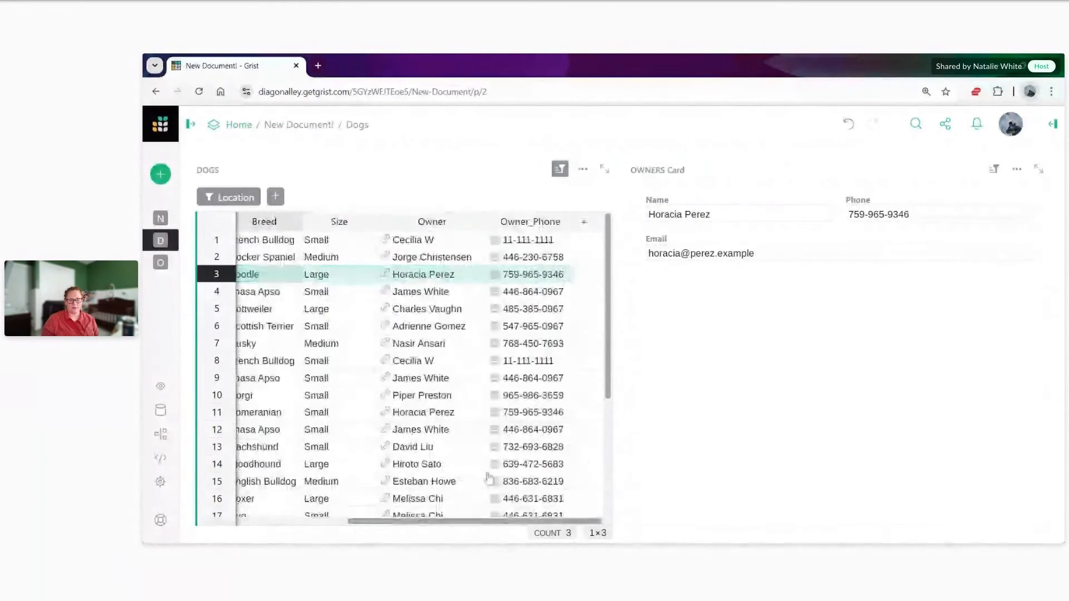
pyautogui.click(342, 341)
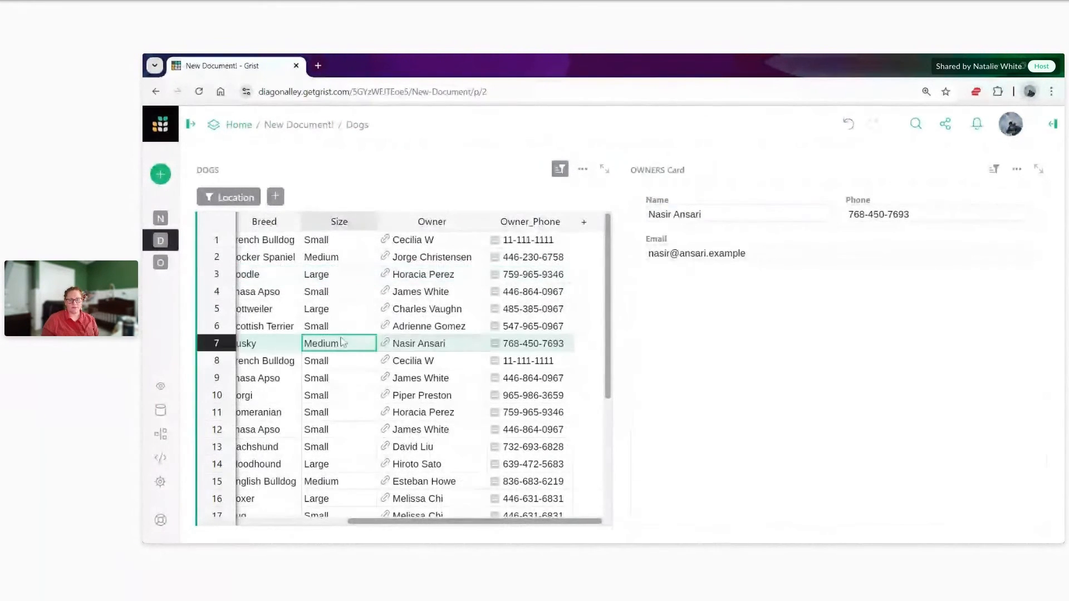
pyautogui.click(337, 364)
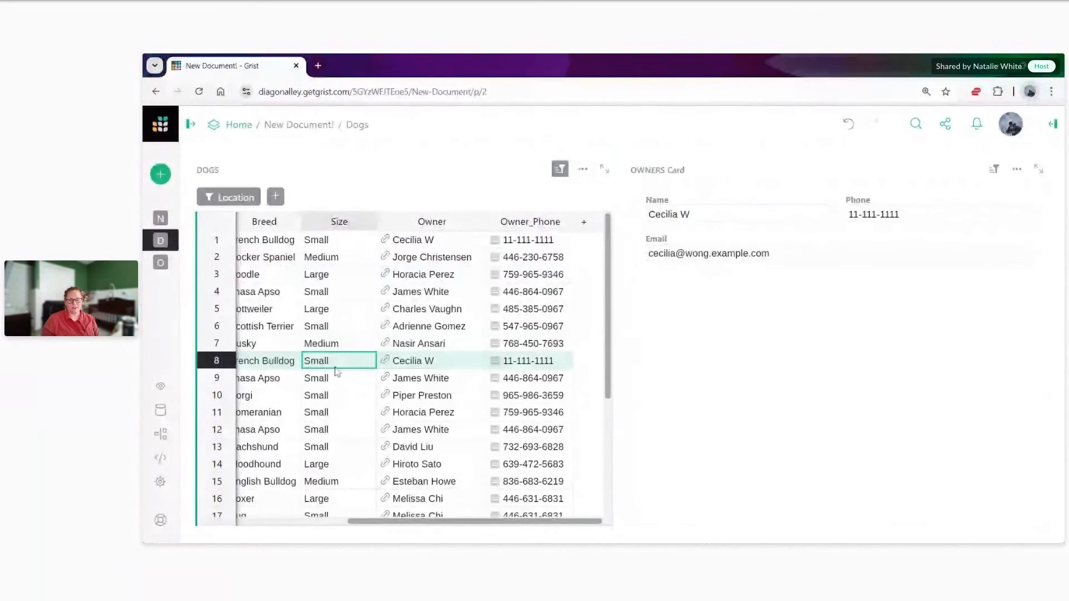
# Replace the phone number on the Owners card linked to row 10 of Dogs with a new number.
pyautogui.click(337, 396)
pyautogui.click(891, 214)
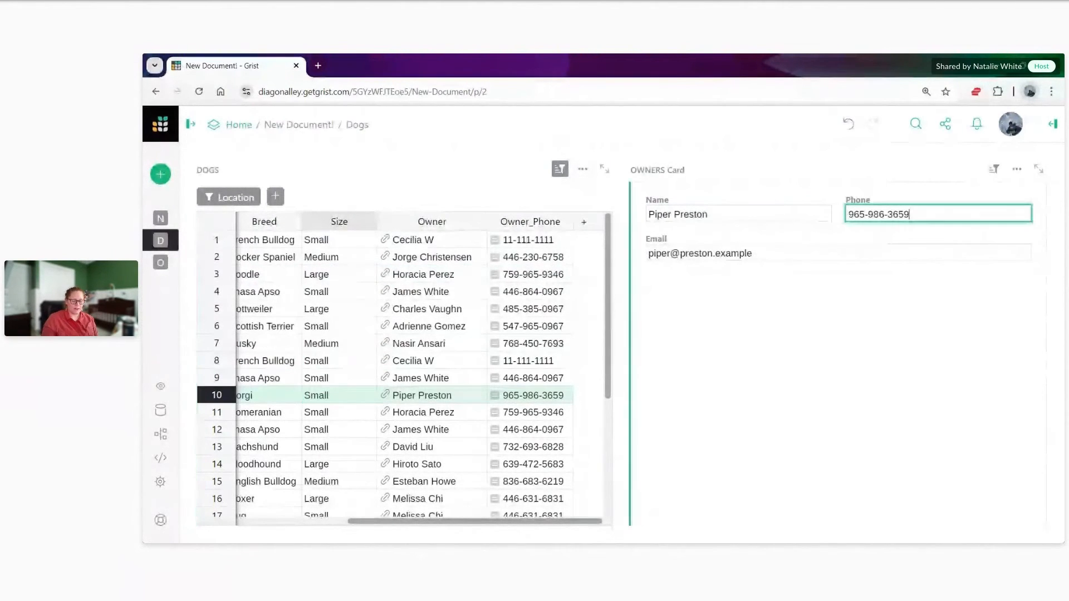
pyautogui.write('222-222-2222')
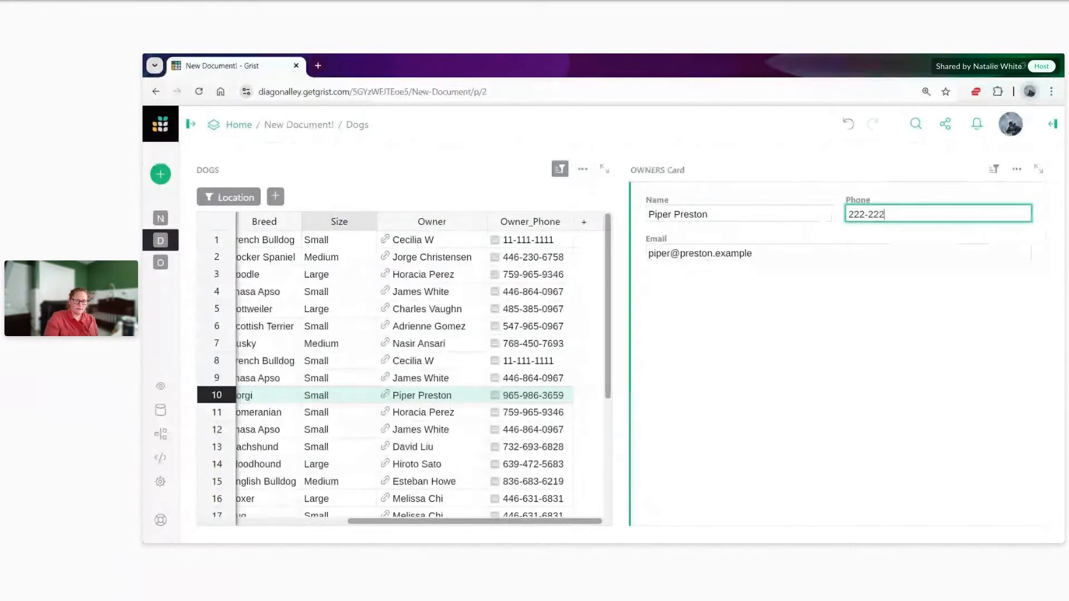
pyautogui.press('Return')
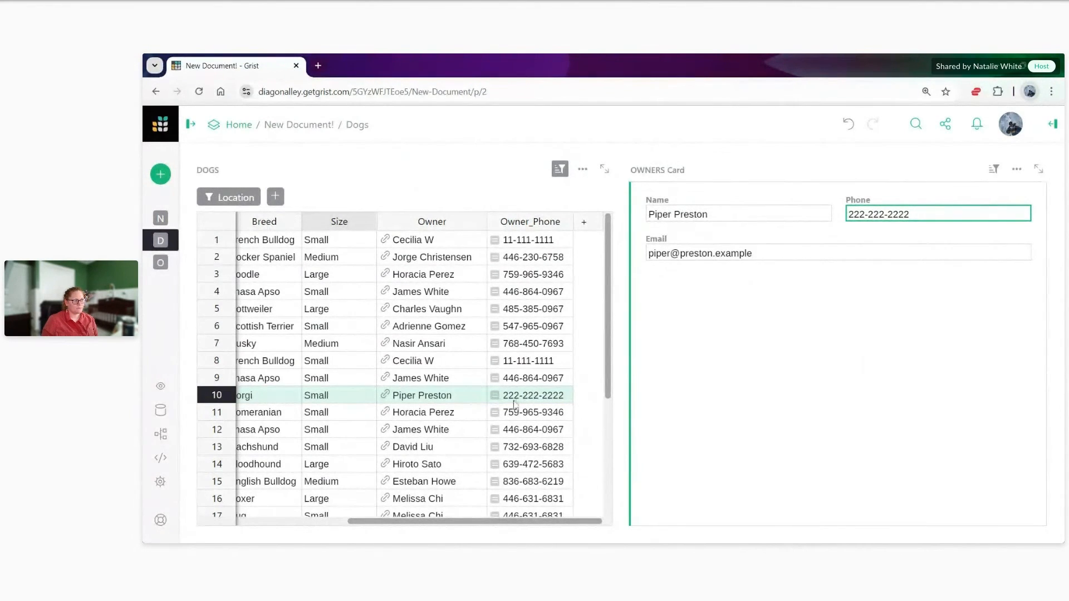
pyautogui.click(833, 57)
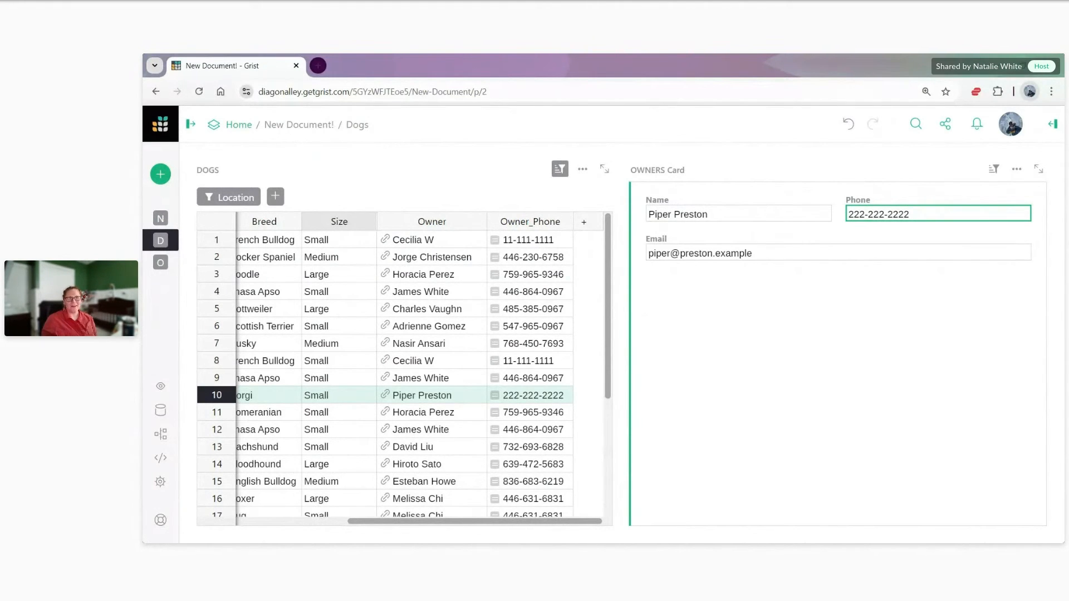
# Add a summary Table widget of Dogs to the page without any grouping column.
pyautogui.moveTo(475, 522); pyautogui.dragTo(325, 522)
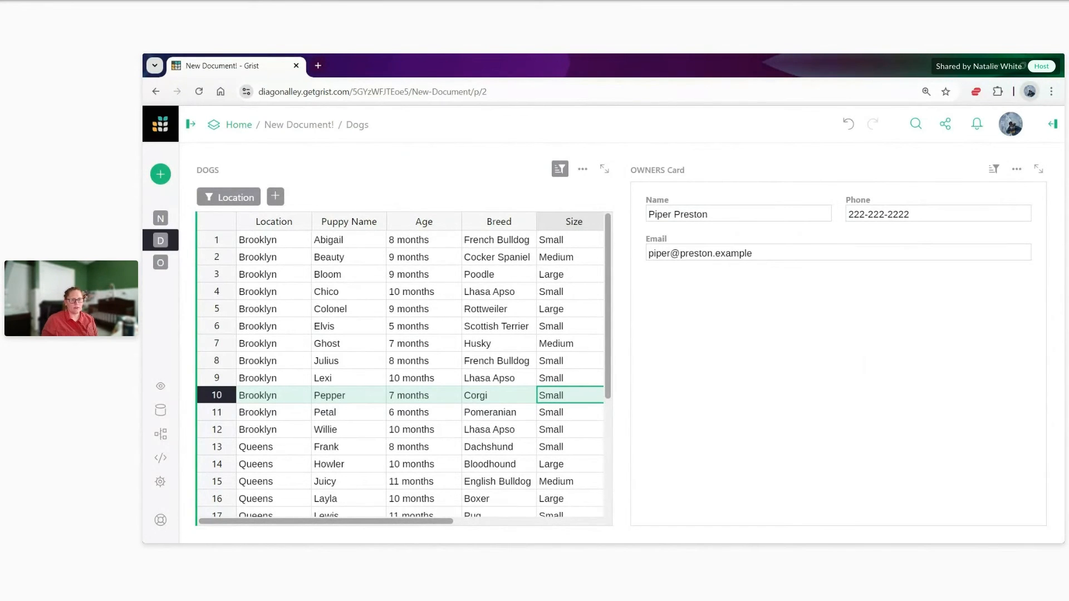
pyautogui.moveTo(185, 185)
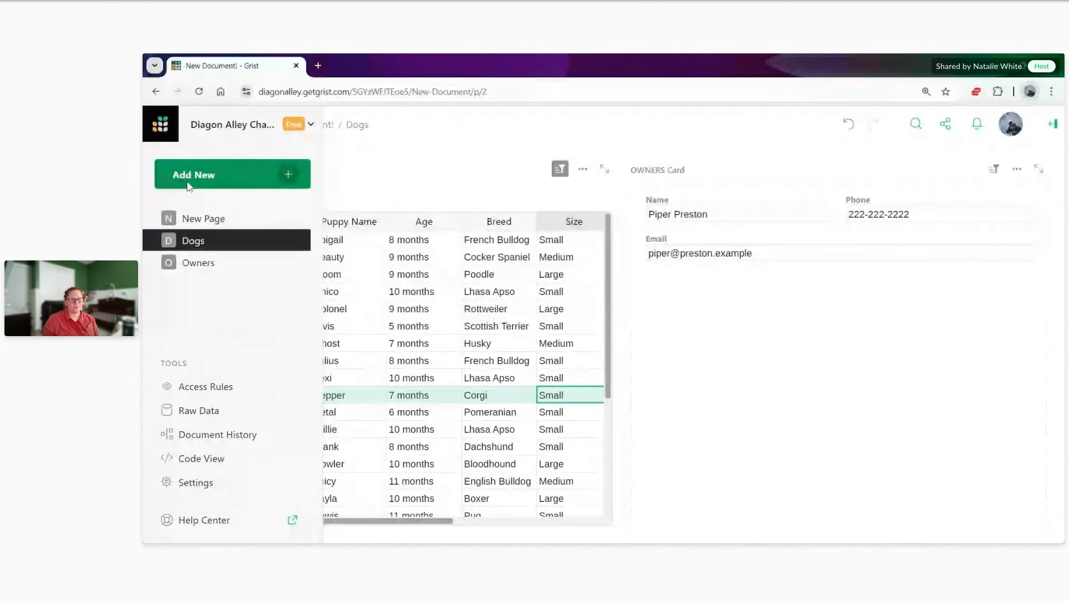
pyautogui.click(188, 177)
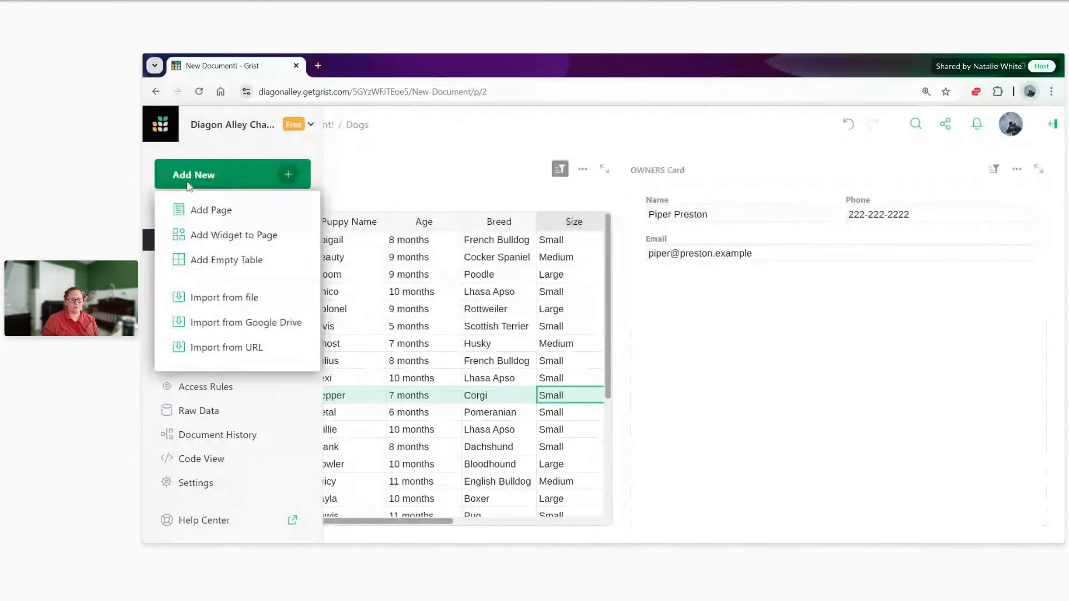
pyautogui.click(206, 236)
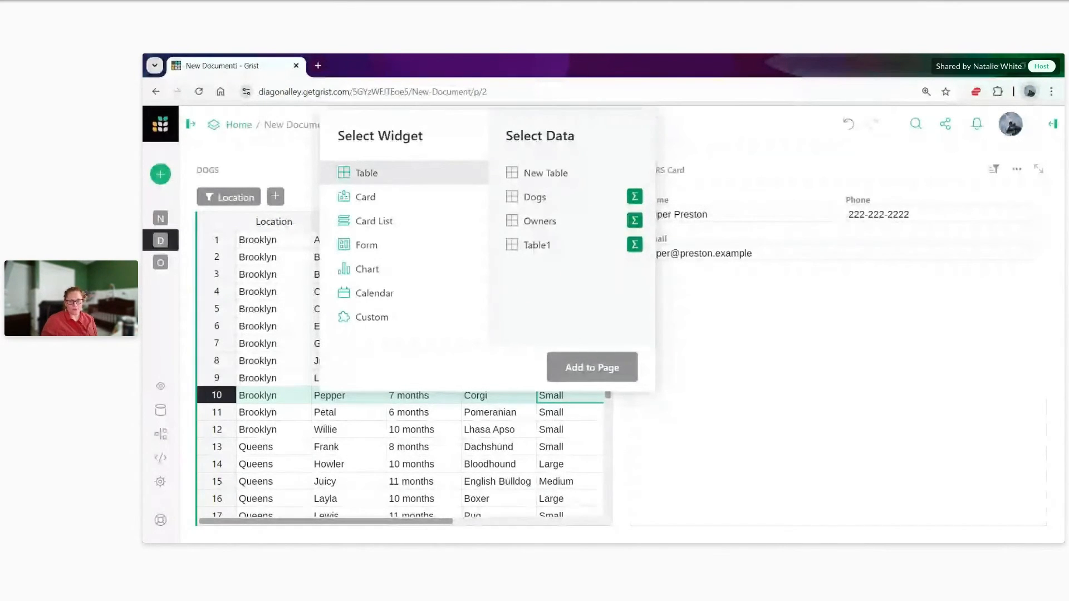
pyautogui.click(635, 197)
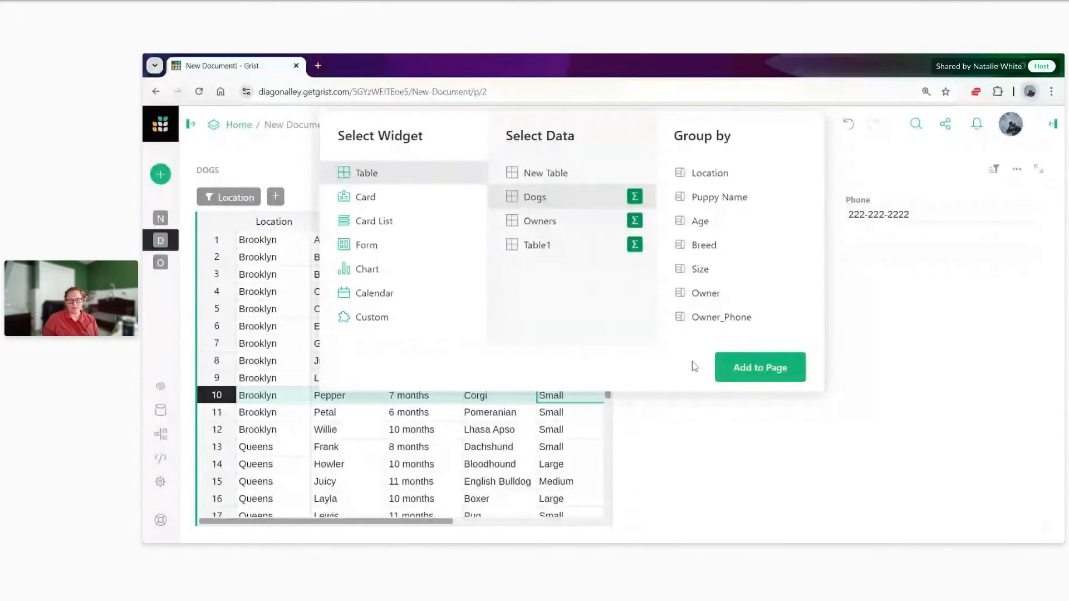
pyautogui.click(750, 369)
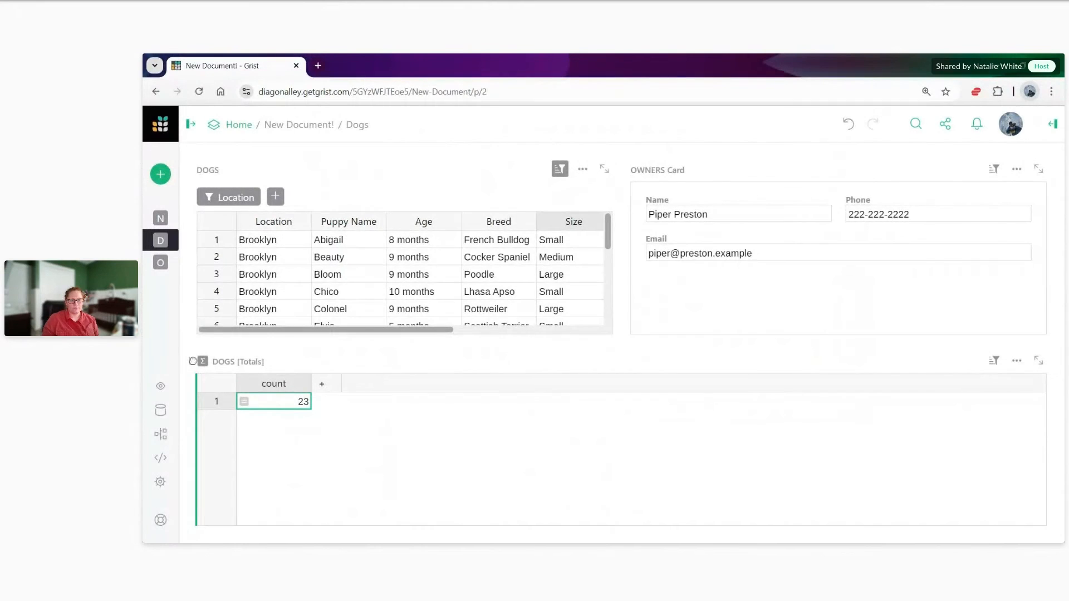
# Move the Dogs totals widget above the Dogs table and Owners card, and reduce its height to a narrow strip.
pyautogui.moveTo(192, 362); pyautogui.dragTo(374, 179)
pyautogui.moveTo(299, 346); pyautogui.dragTo(301, 249)
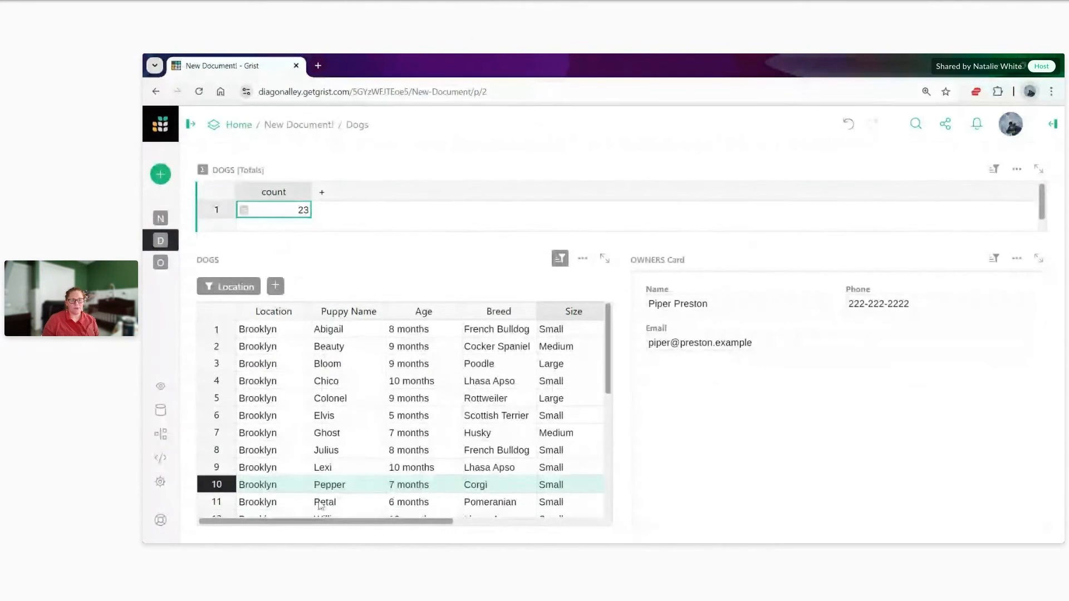
pyautogui.scroll(-5, 338, 407)
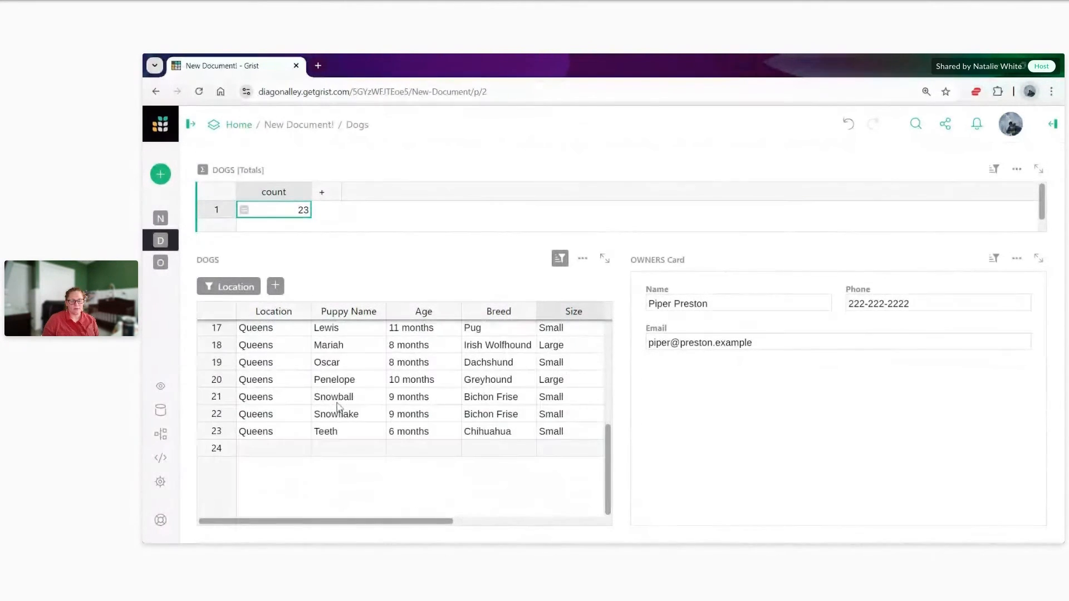
pyautogui.scroll(5, 339, 407)
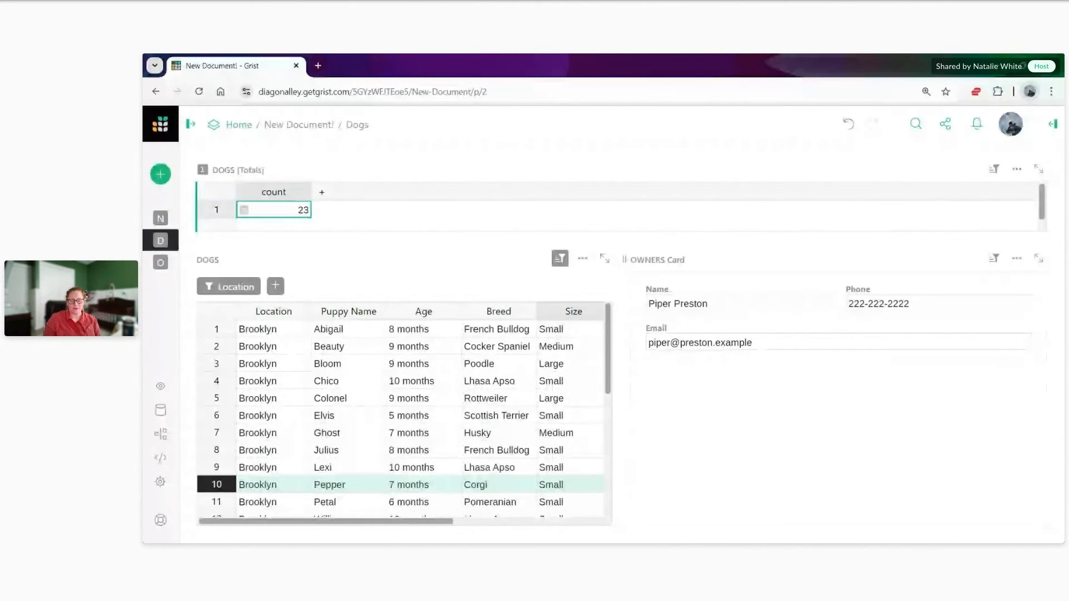
# Move the Owners card beside the Dogs totals widget, and return it to its place next to the Dogs table.
pyautogui.moveTo(624, 260); pyautogui.dragTo(981, 221)
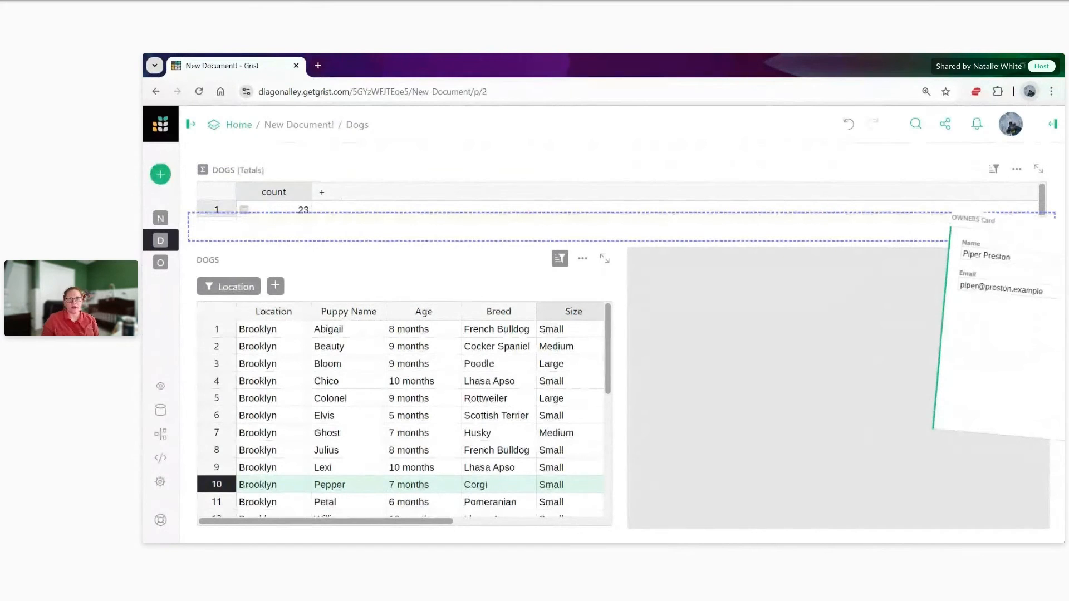
pyautogui.moveTo(981, 222); pyautogui.dragTo(1014, 198)
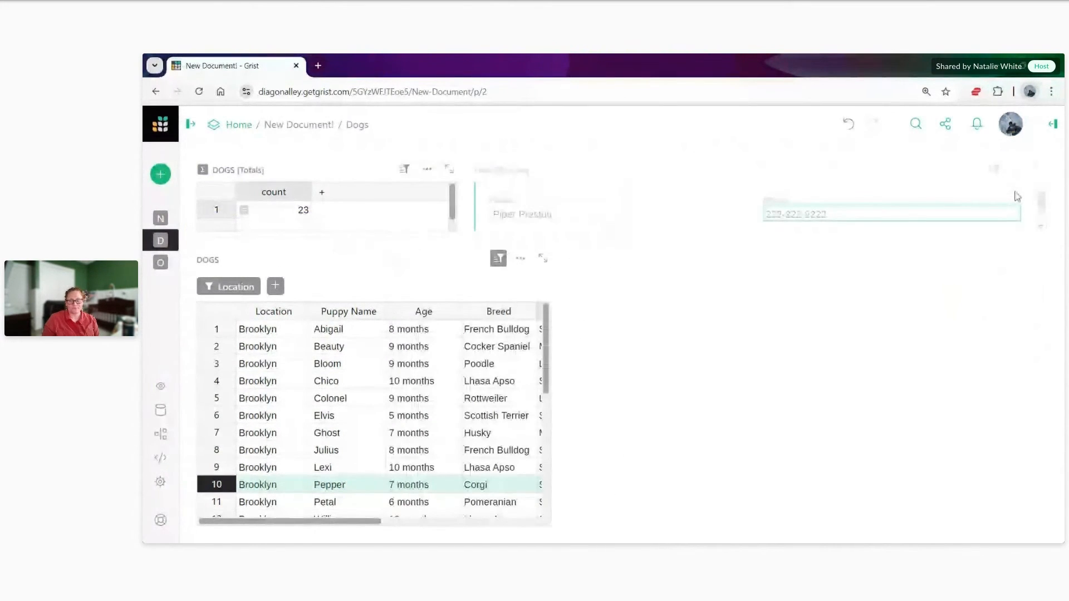
pyautogui.moveTo(668, 171); pyautogui.dragTo(885, 392)
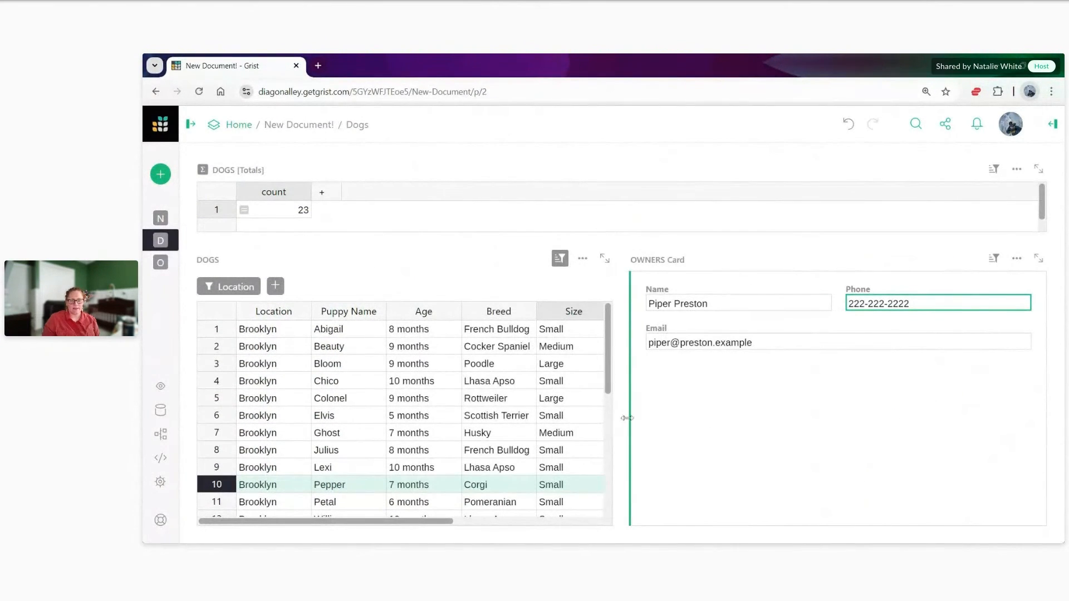
# Widen the Dogs table so the Owner column shows, and view the linked Owners card for rows 12 and 13.
pyautogui.moveTo(627, 418); pyautogui.dragTo(758, 422)
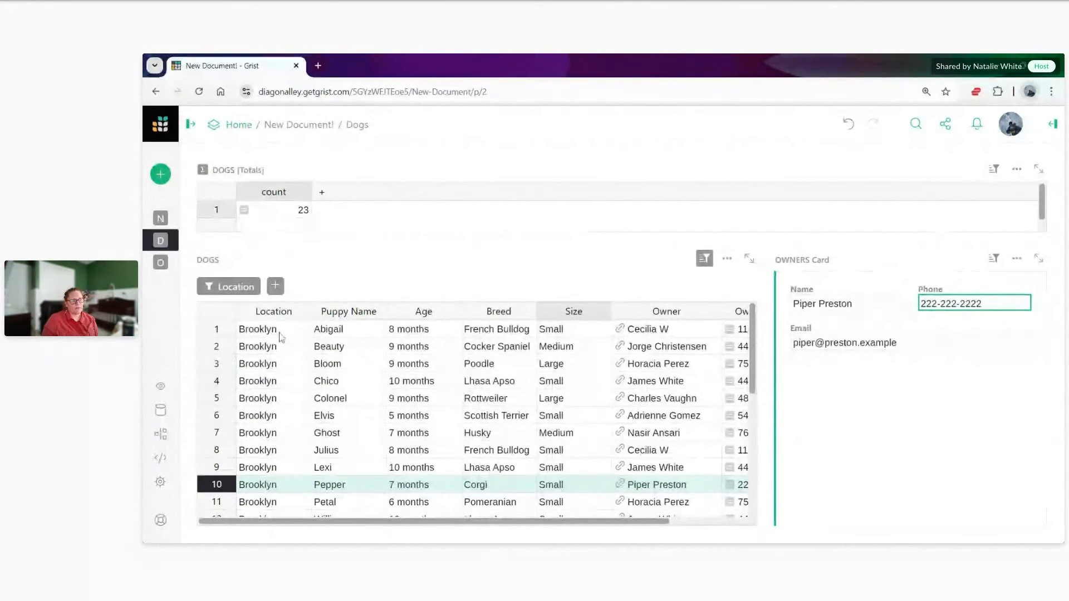
pyautogui.scroll(-1, 281, 338)
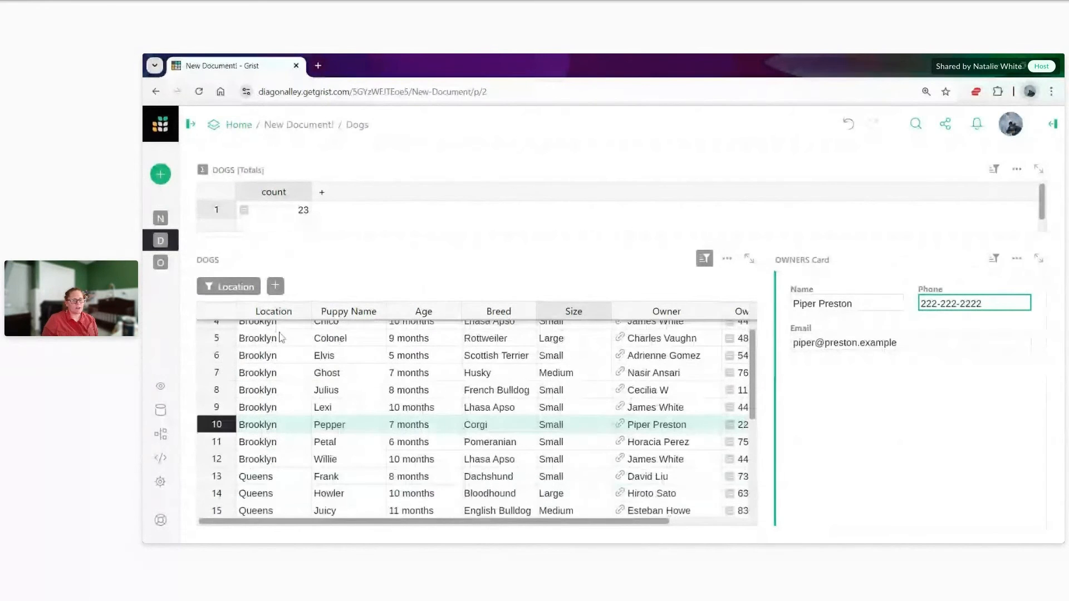
pyautogui.scroll(-1, 280, 399)
pyautogui.click(280, 399)
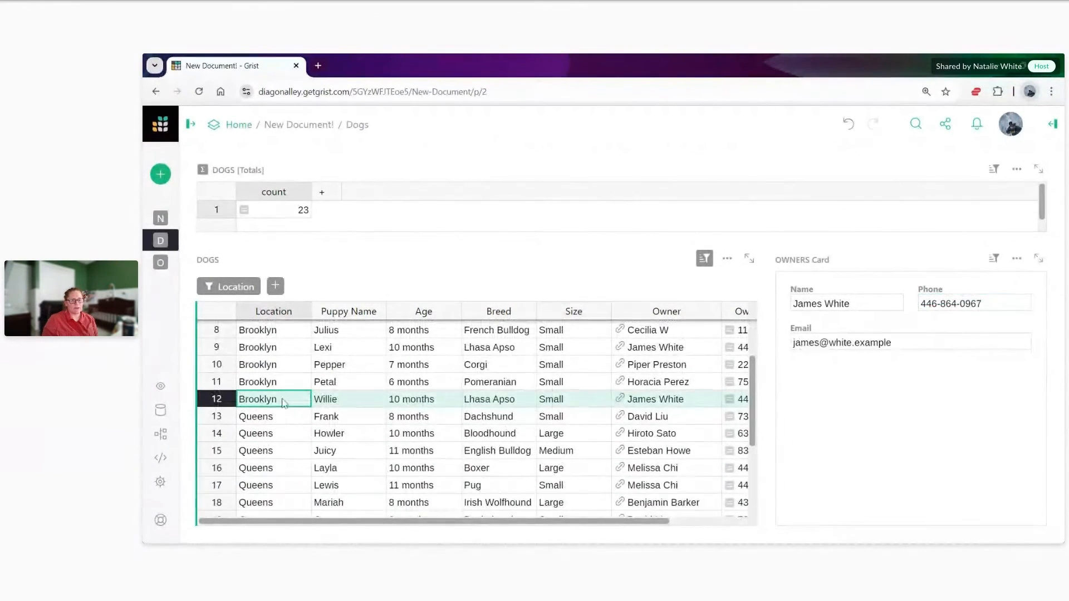
pyautogui.click(280, 416)
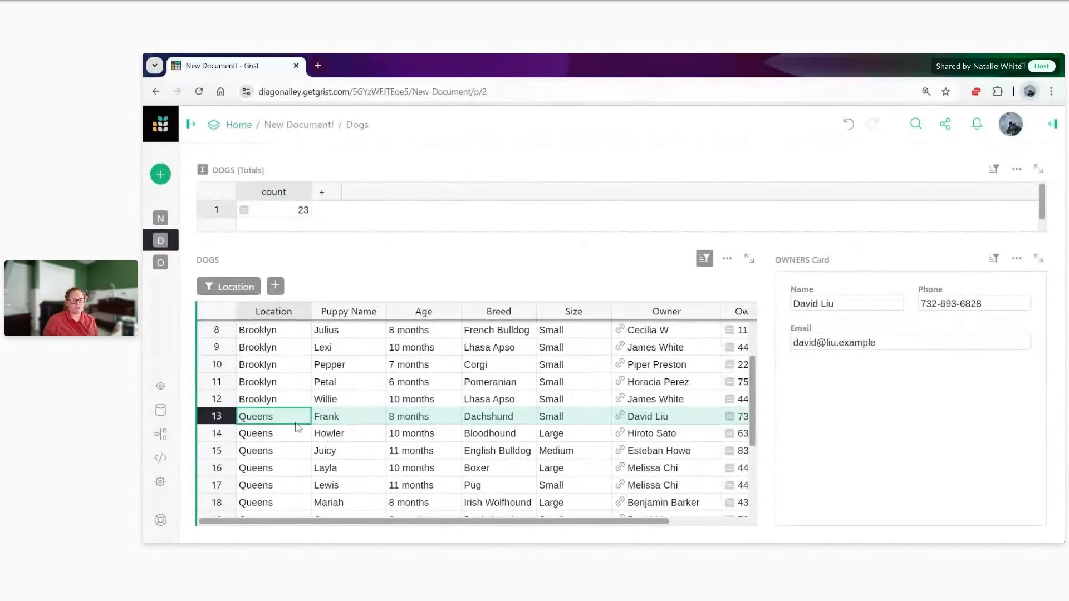
# Add a summary Table widget of Dogs grouped by Location, and place it between the Dogs totals widget and the Dogs table.
pyautogui.click(164, 176)
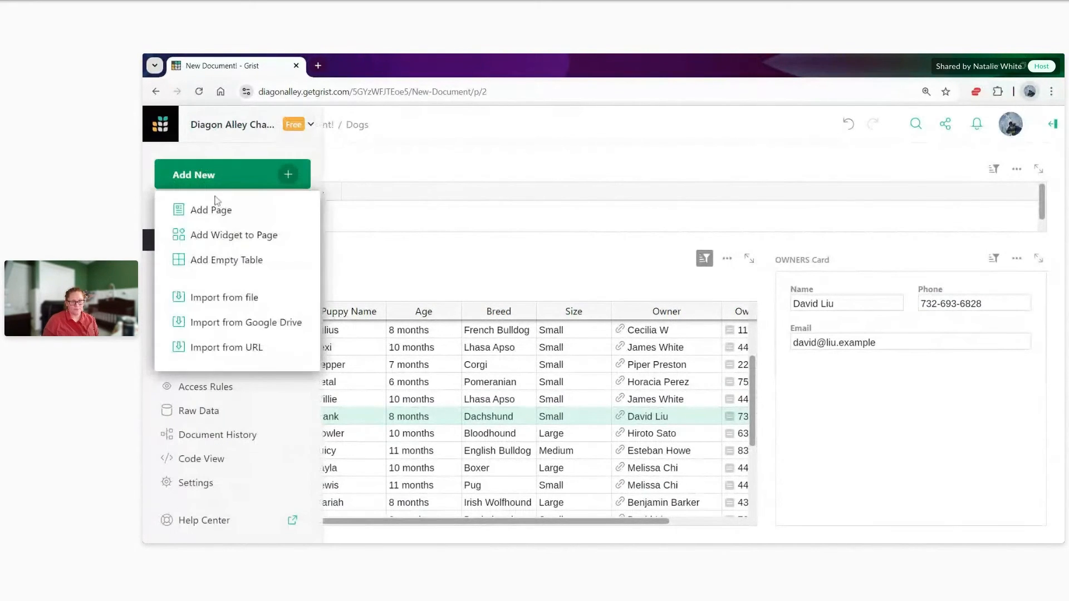
pyautogui.click(215, 208)
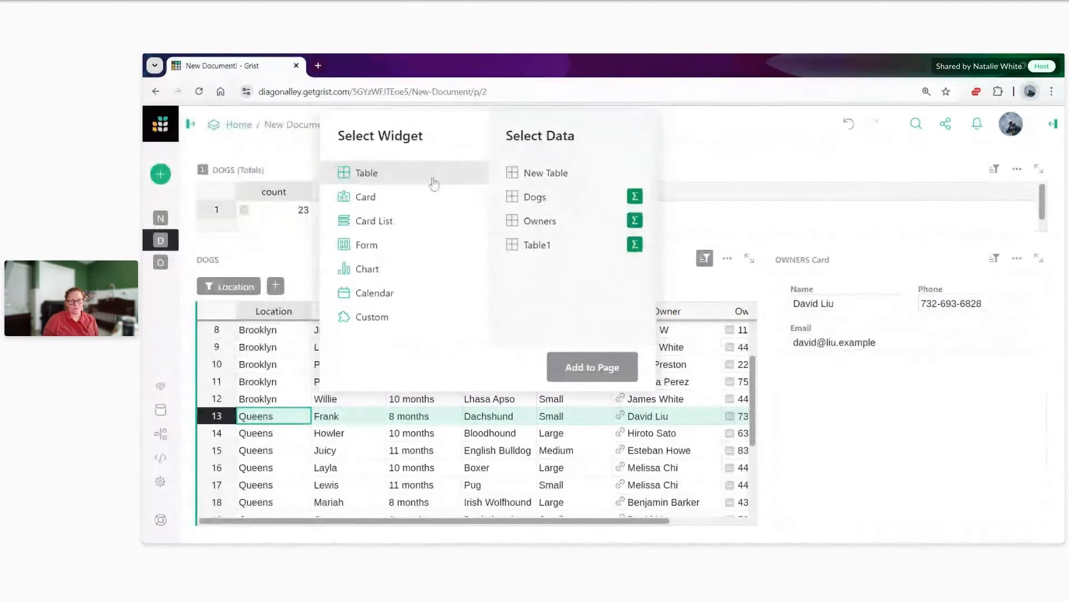
pyautogui.click(635, 198)
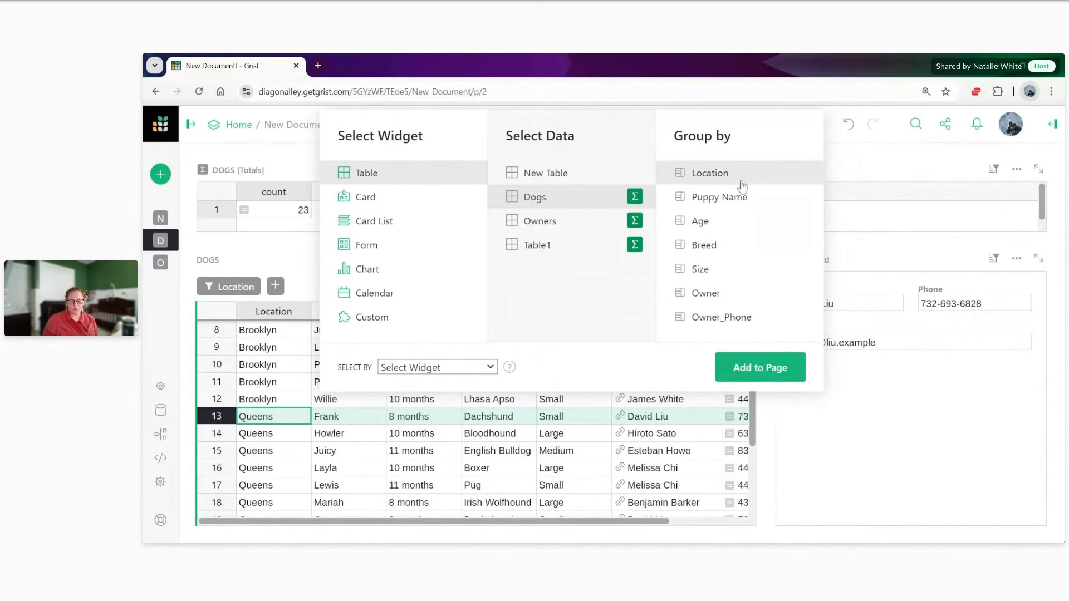
pyautogui.click(730, 380)
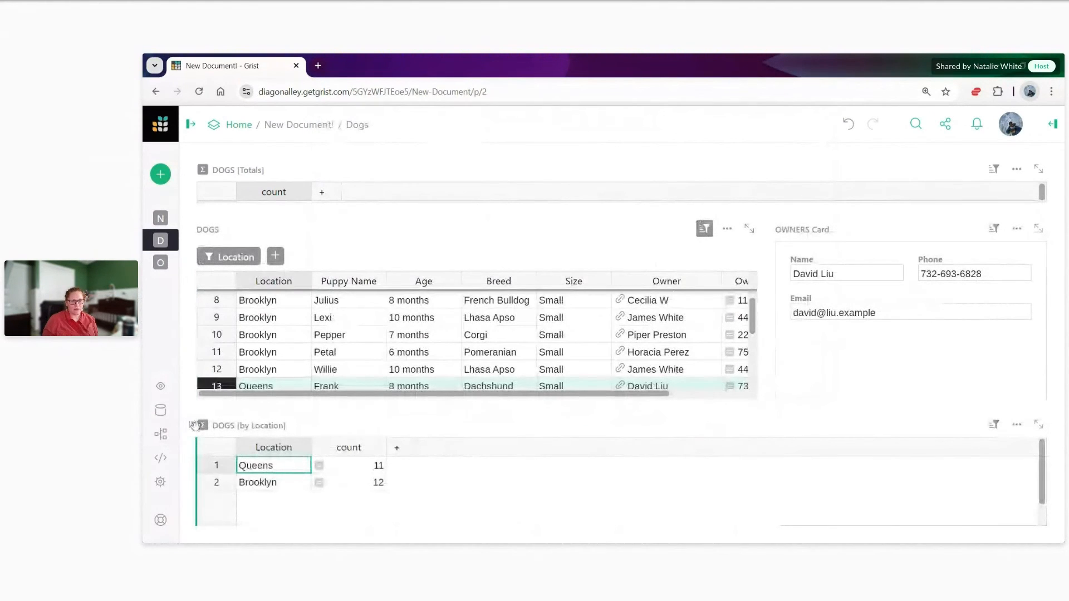
pyautogui.moveTo(189, 423); pyautogui.dragTo(376, 240)
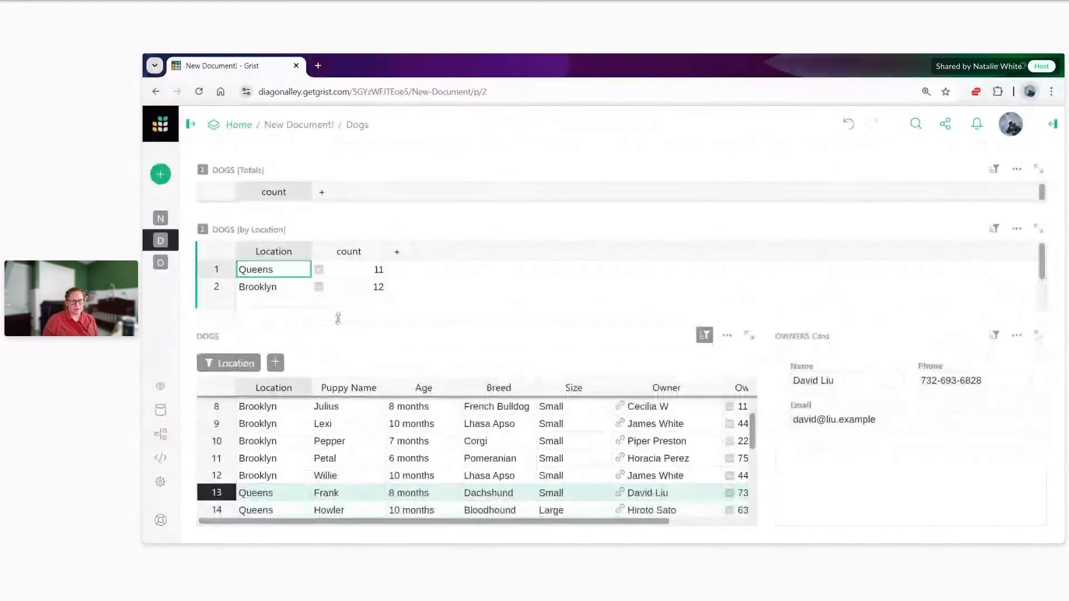
pyautogui.moveTo(396, 212); pyautogui.dragTo(396, 235)
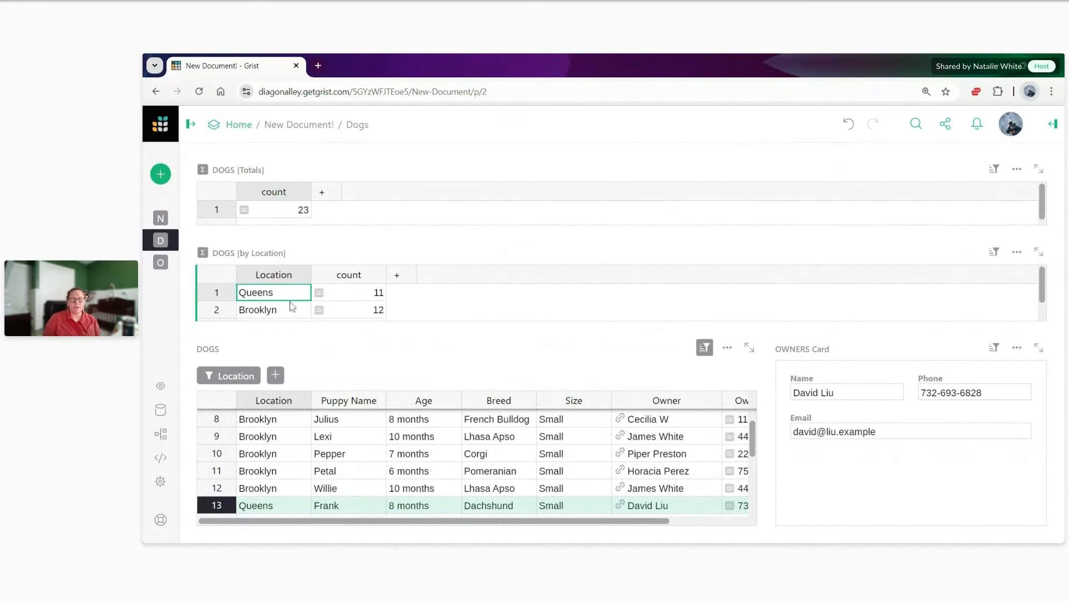
# Check whether selecting Queens or Brooklyn in the Dogs by Location summary affects the rows in the Dogs table.
pyautogui.click(348, 298)
pyautogui.click(307, 313)
pyautogui.scroll(-1, 308, 316)
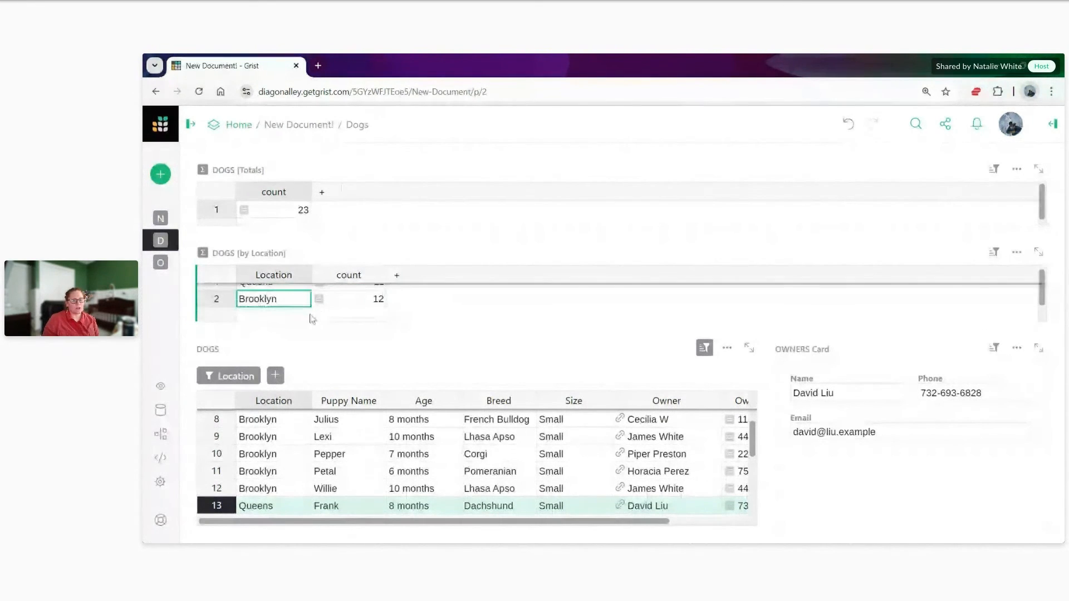
pyautogui.click(335, 305)
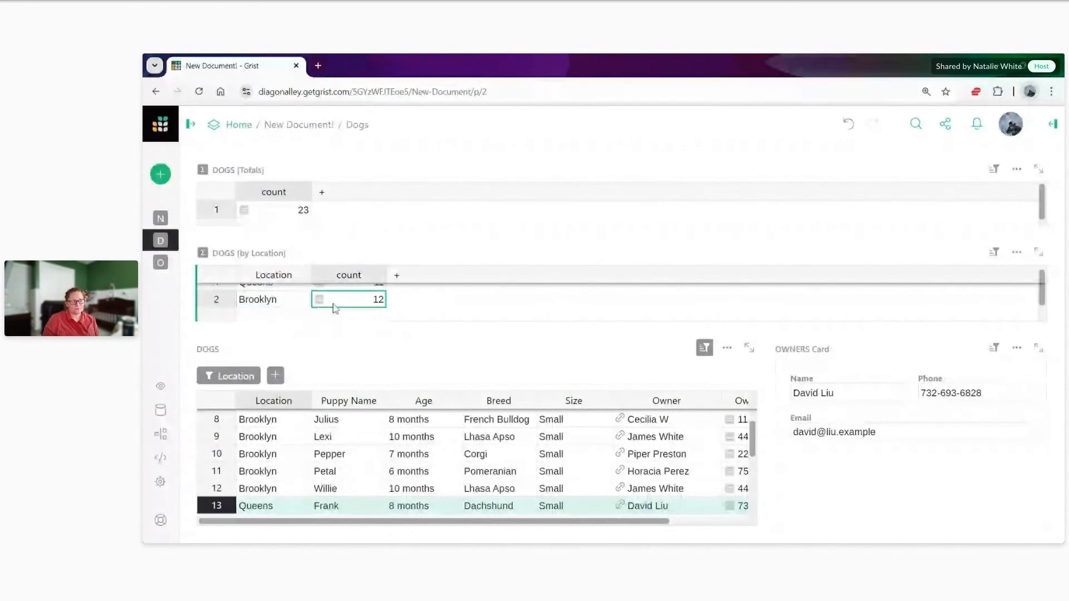
pyautogui.click(282, 297)
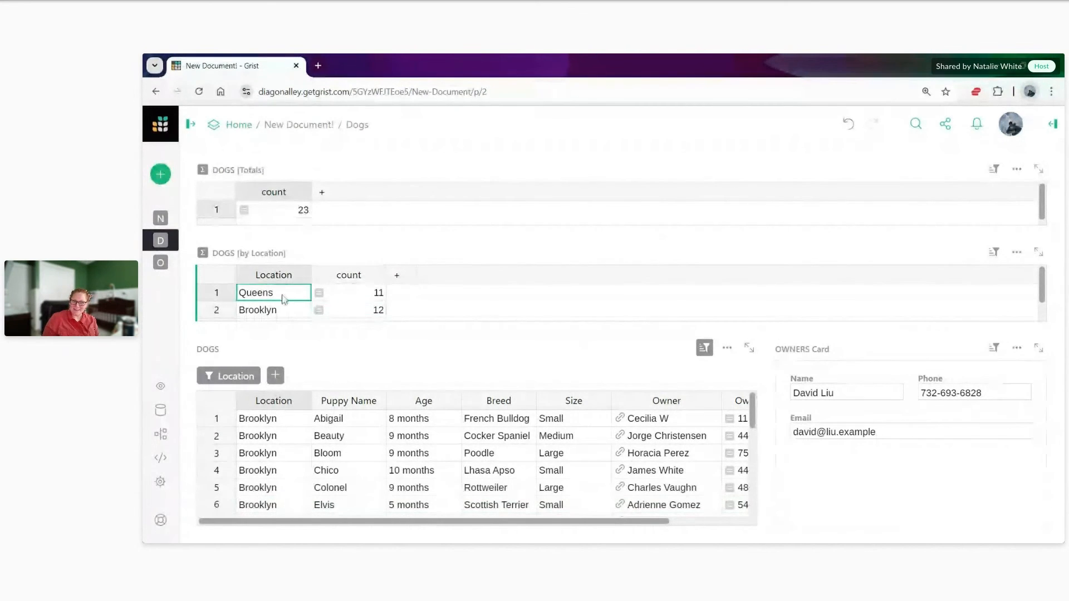
pyautogui.click(283, 311)
# Link the Dogs table widget so that it is selected by DOGS [by Location].
pyautogui.click(367, 457)
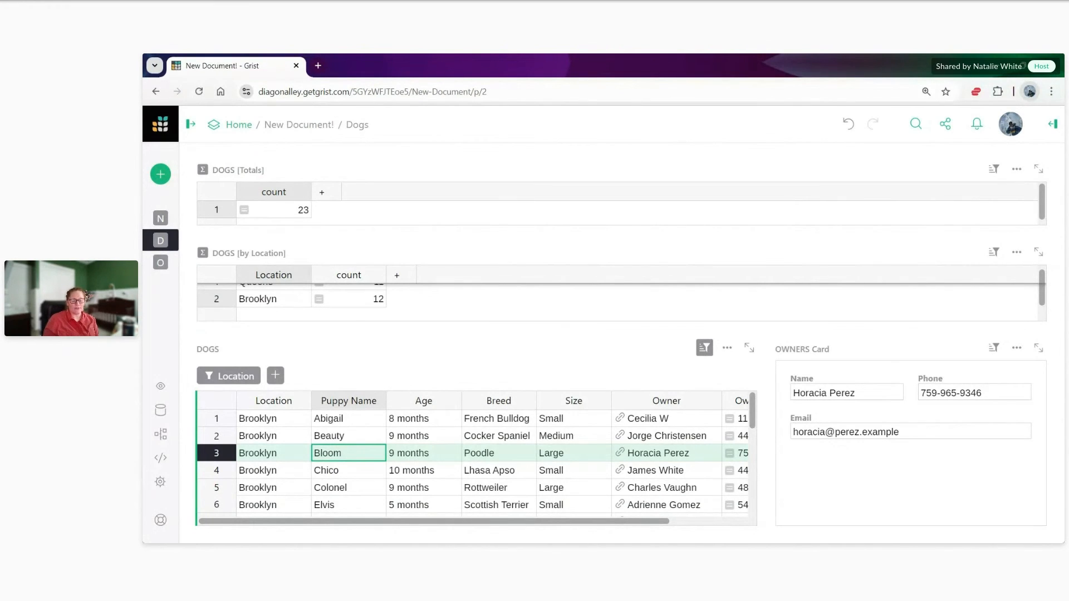
pyautogui.click(1052, 124)
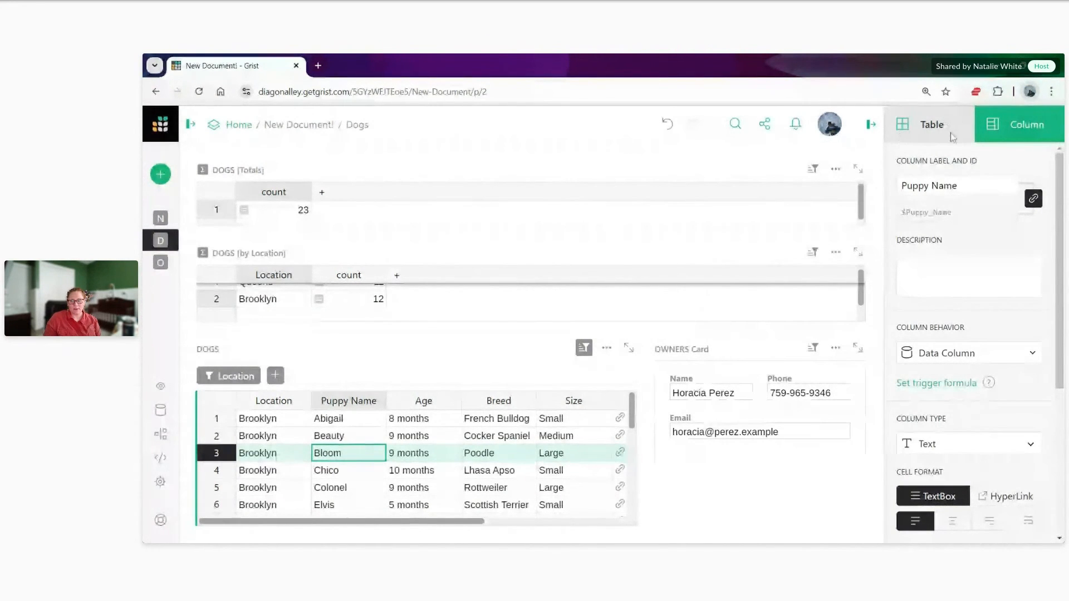
pyautogui.click(928, 129)
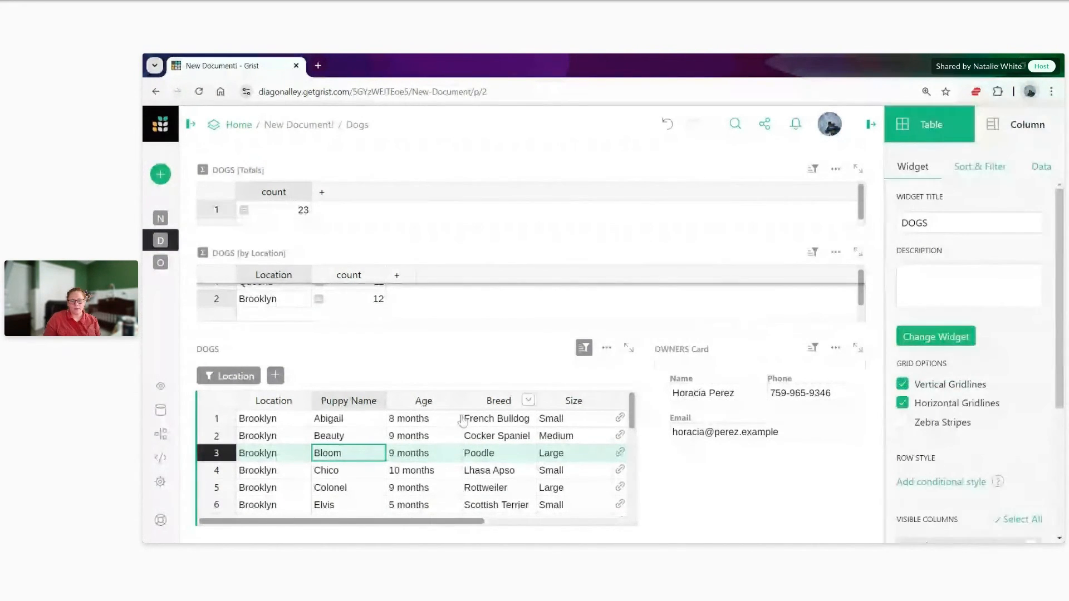
pyautogui.click(392, 454)
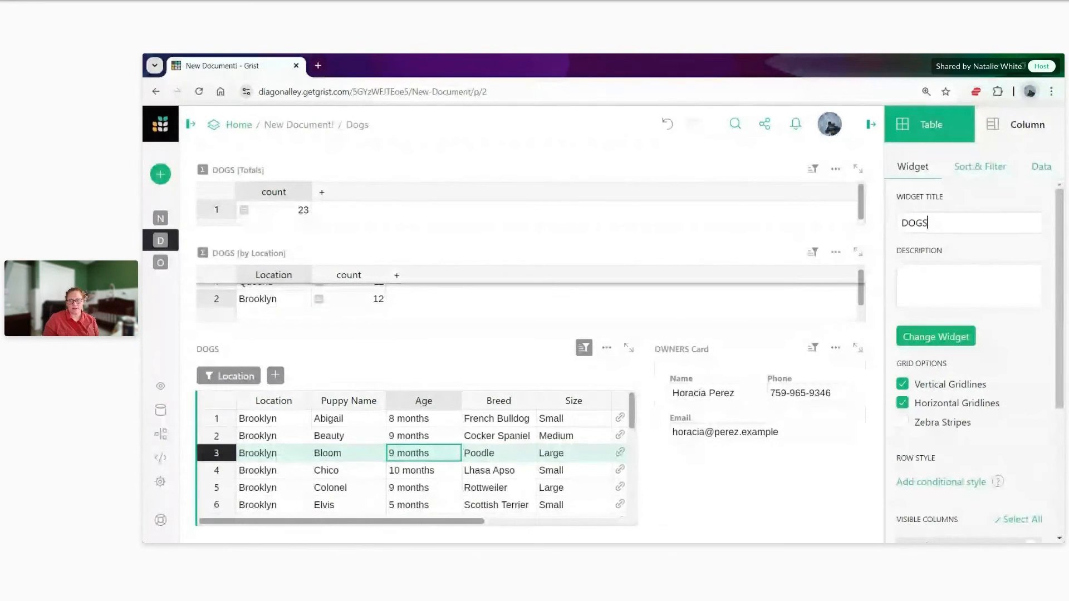
pyautogui.doubleClick(925, 223)
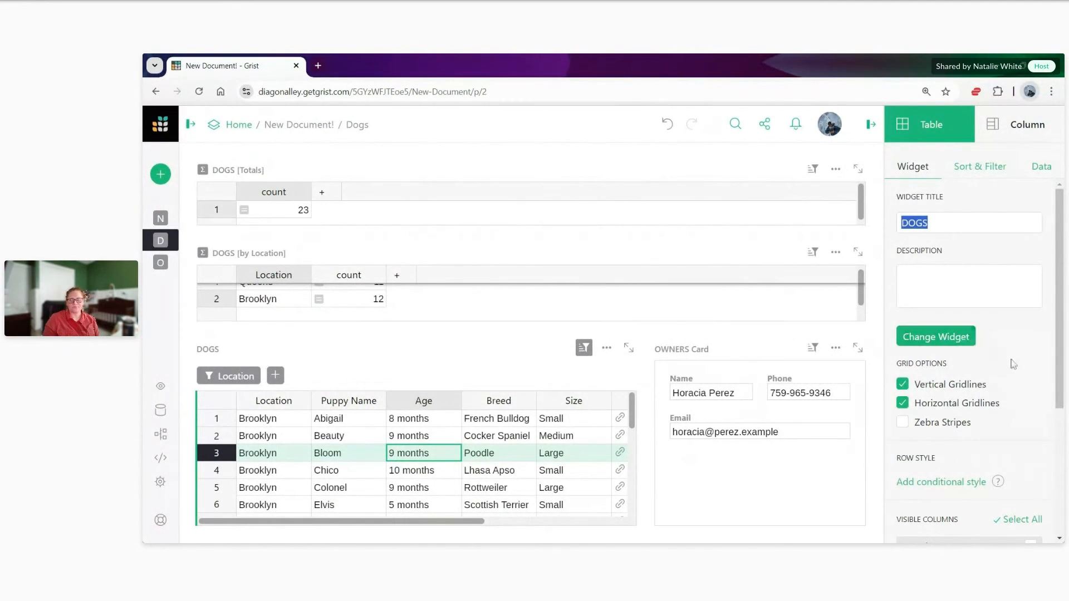
pyautogui.click(951, 346)
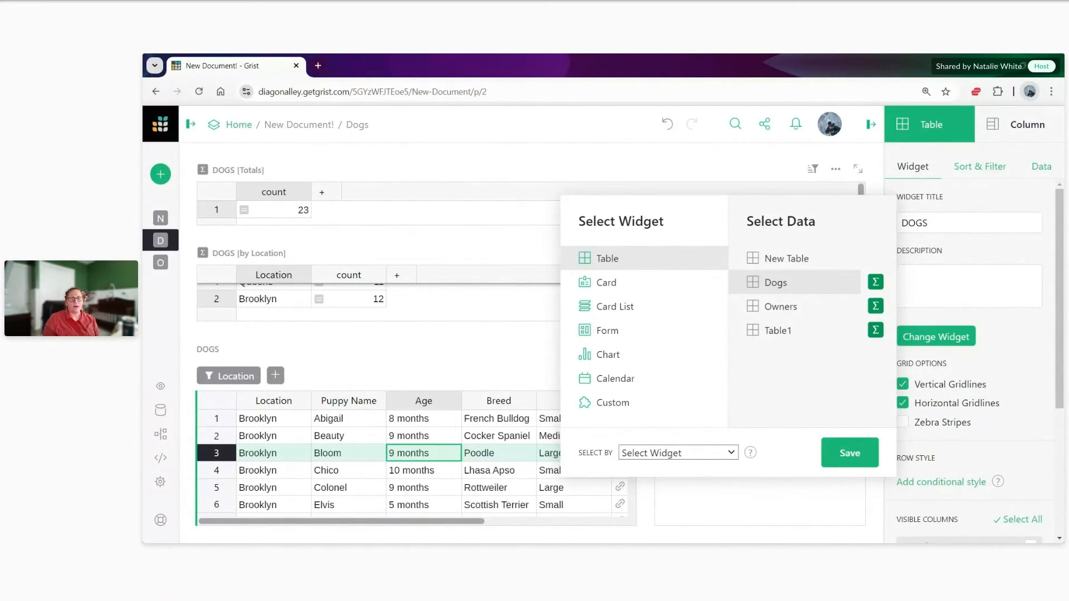
pyautogui.click(679, 453)
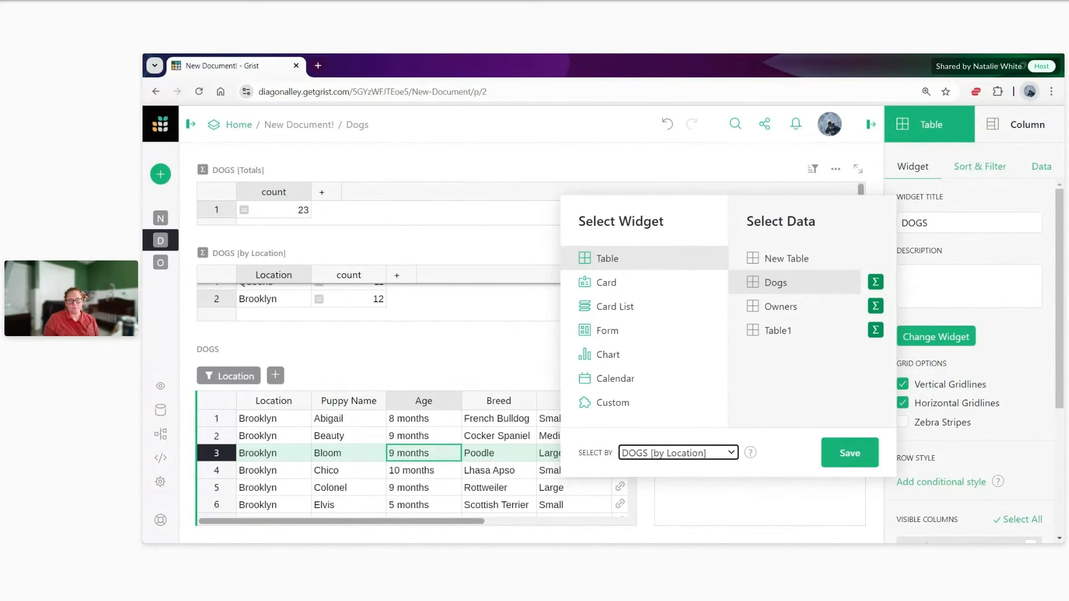
pyautogui.click(865, 455)
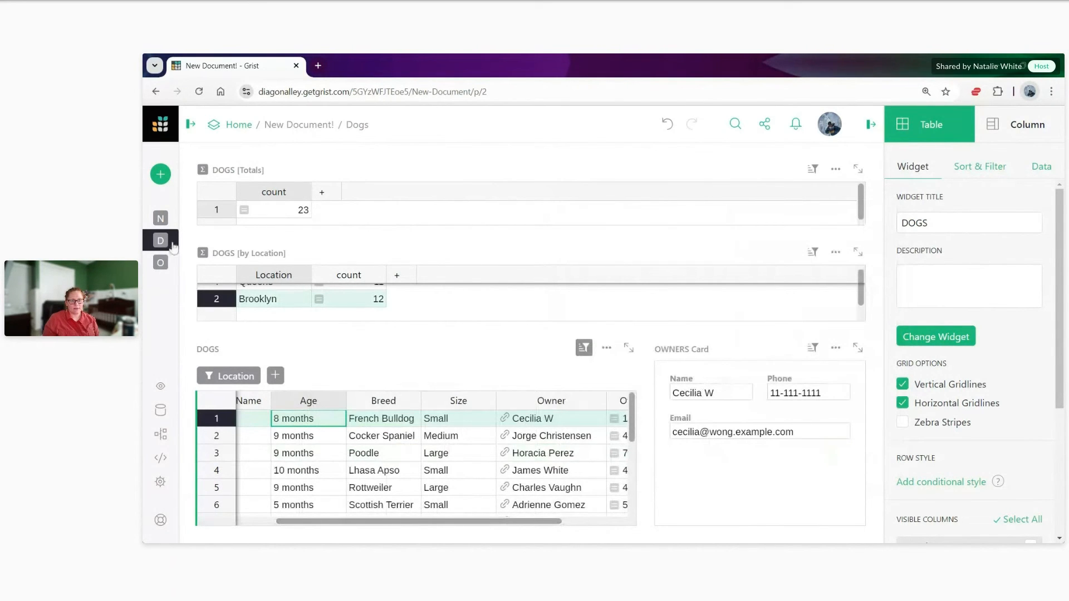
# Place the Dogs table in a full-height column beside the other widgets, and switch its rows between Queens and Brooklyn using the summary.
pyautogui.moveTo(220, 350); pyautogui.dragTo(860, 268)
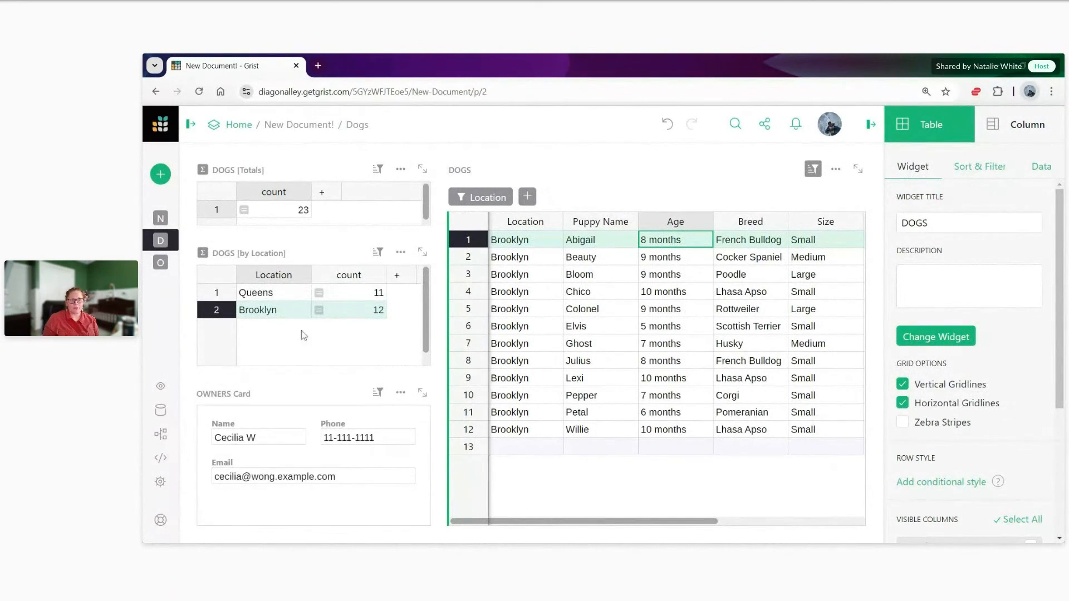
pyautogui.click(283, 294)
pyautogui.moveTo(598, 524); pyautogui.dragTo(518, 524)
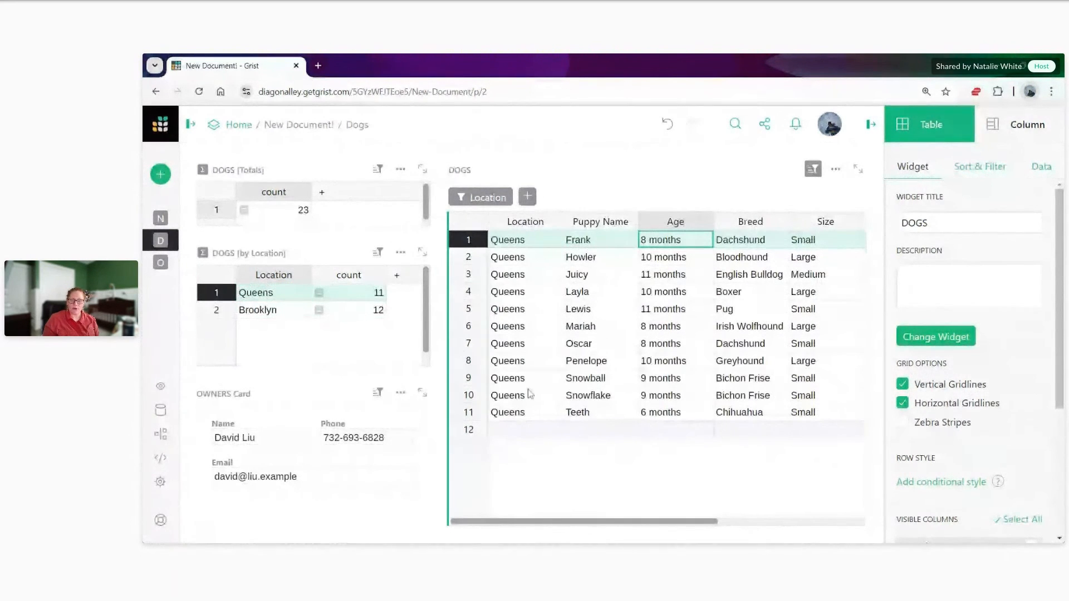
pyautogui.click(283, 310)
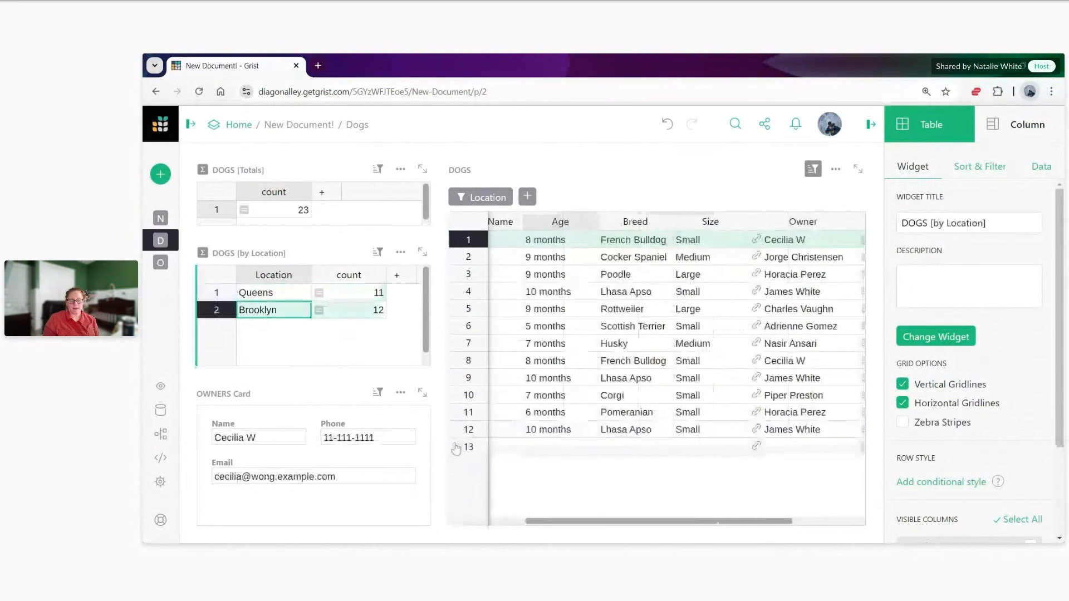
pyautogui.moveTo(534, 521); pyautogui.dragTo(460, 521)
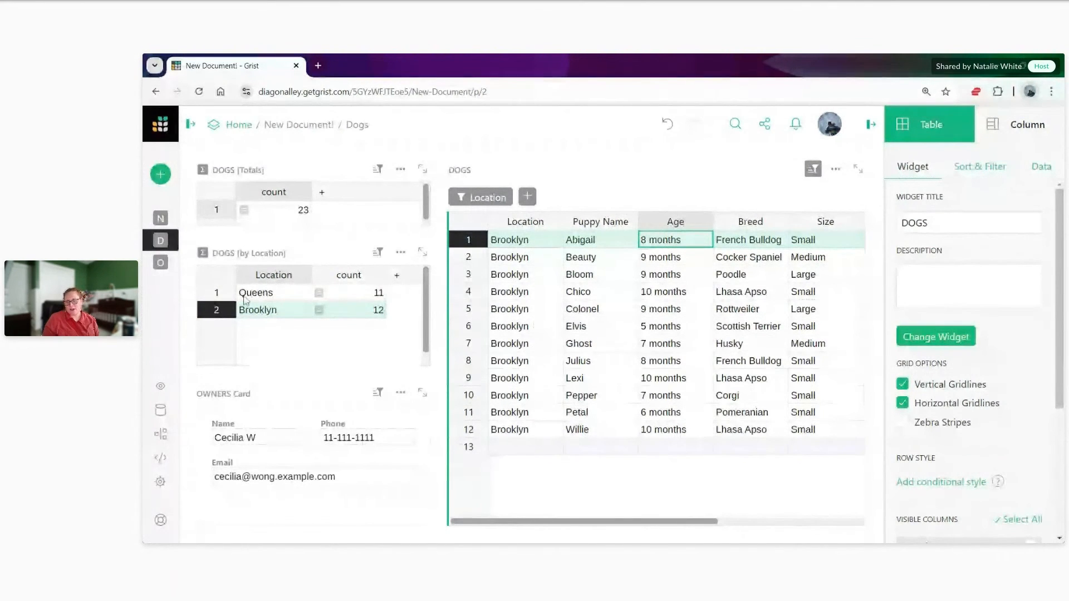
# Hide the Location column in the Dogs table.
pyautogui.click(518, 223)
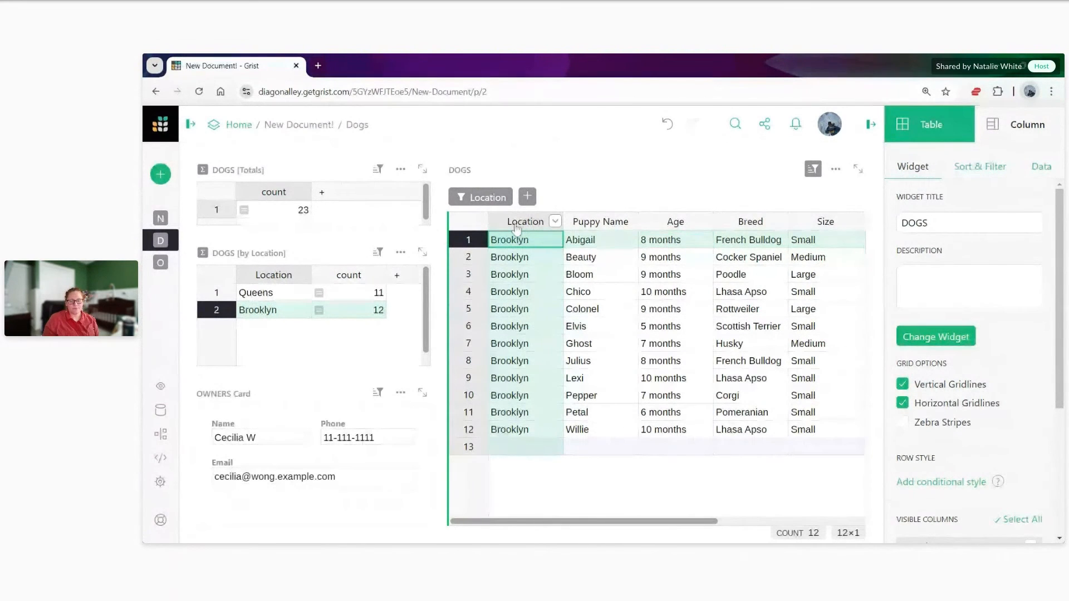
pyautogui.rightClick(517, 228)
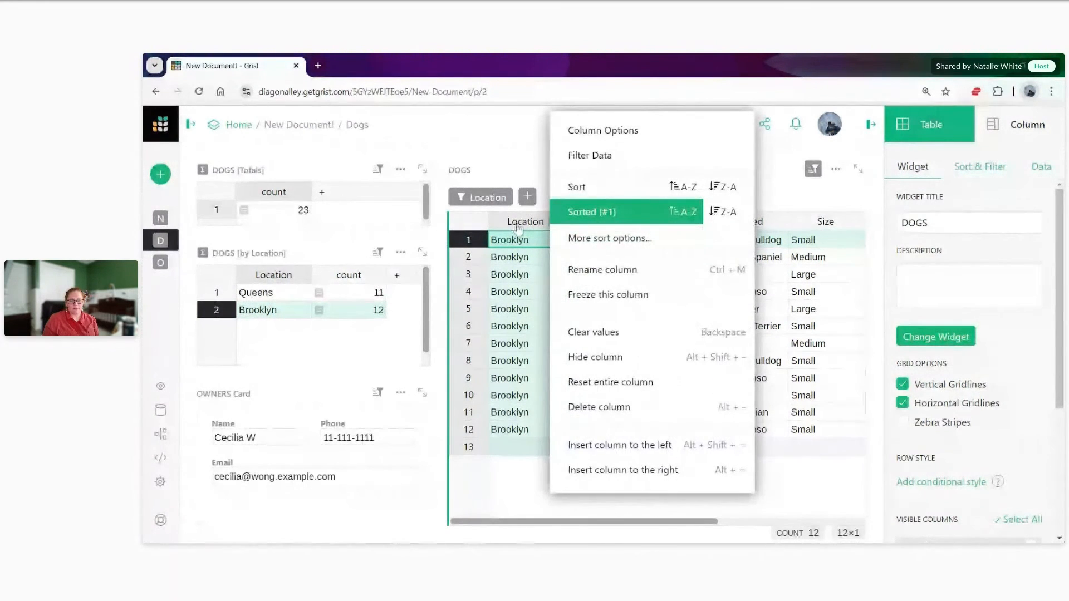
pyautogui.click(621, 363)
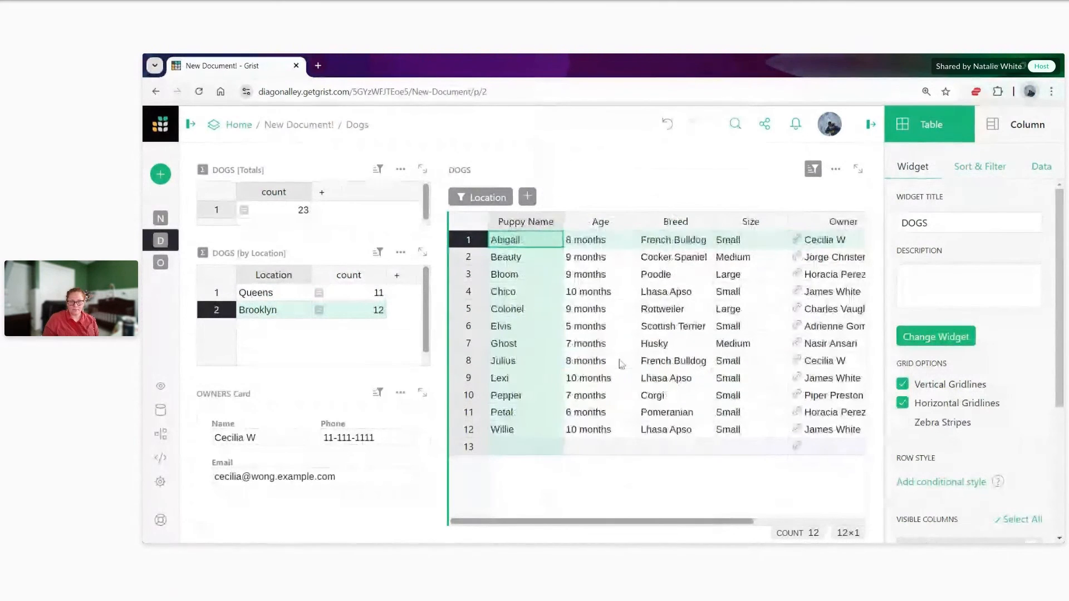
pyautogui.click(558, 453)
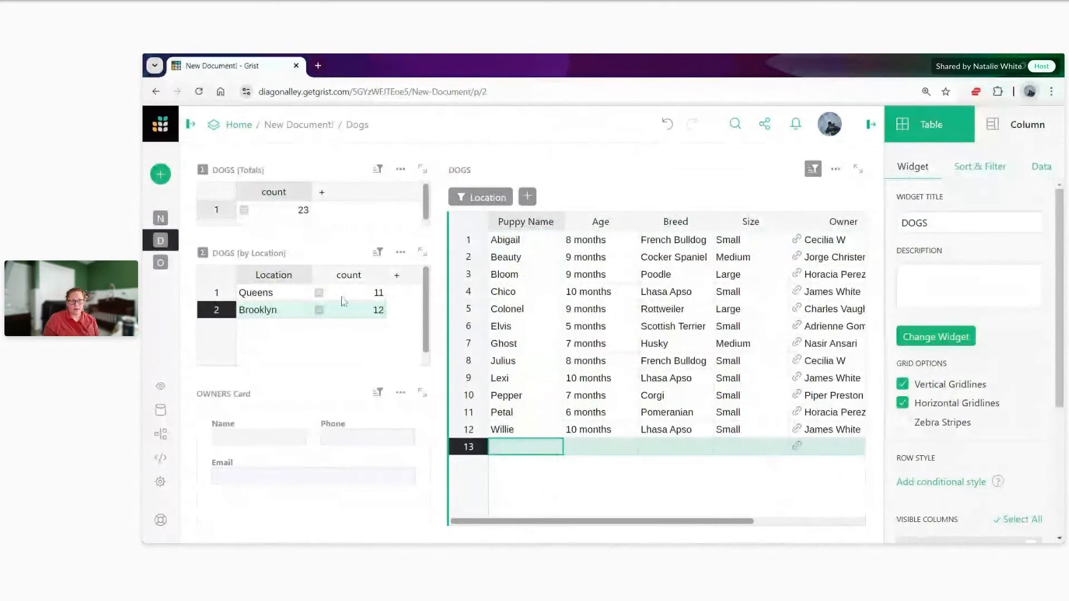
# Review the Dogs rows for Queens and Brooklyn through the location summary, and select the empty new row of Dogs.
pyautogui.click(267, 293)
pyautogui.click(261, 310)
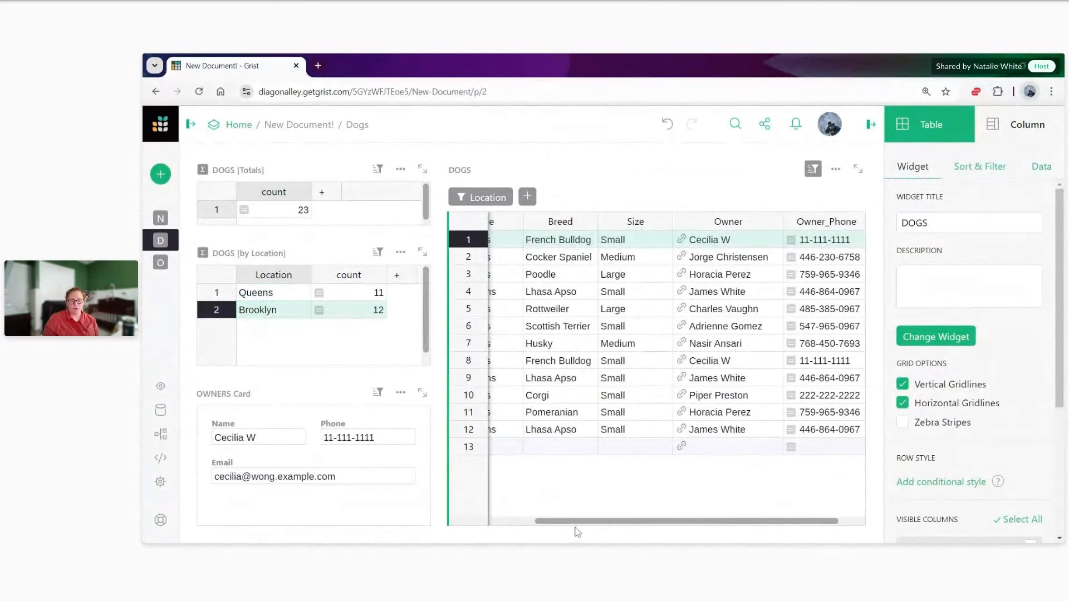
pyautogui.moveTo(577, 528); pyautogui.dragTo(493, 525)
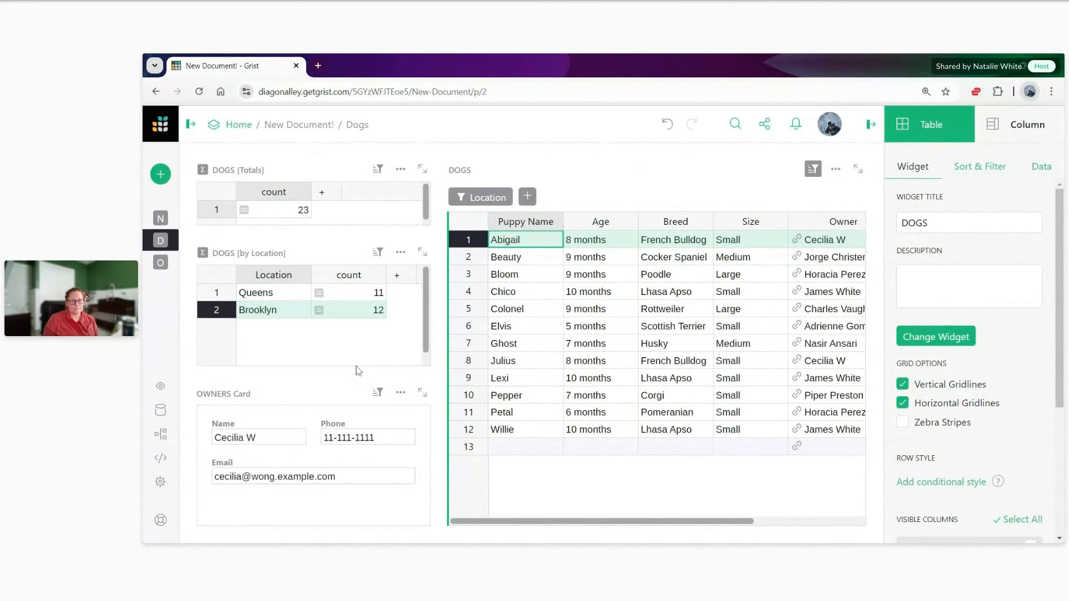
pyautogui.click(559, 474)
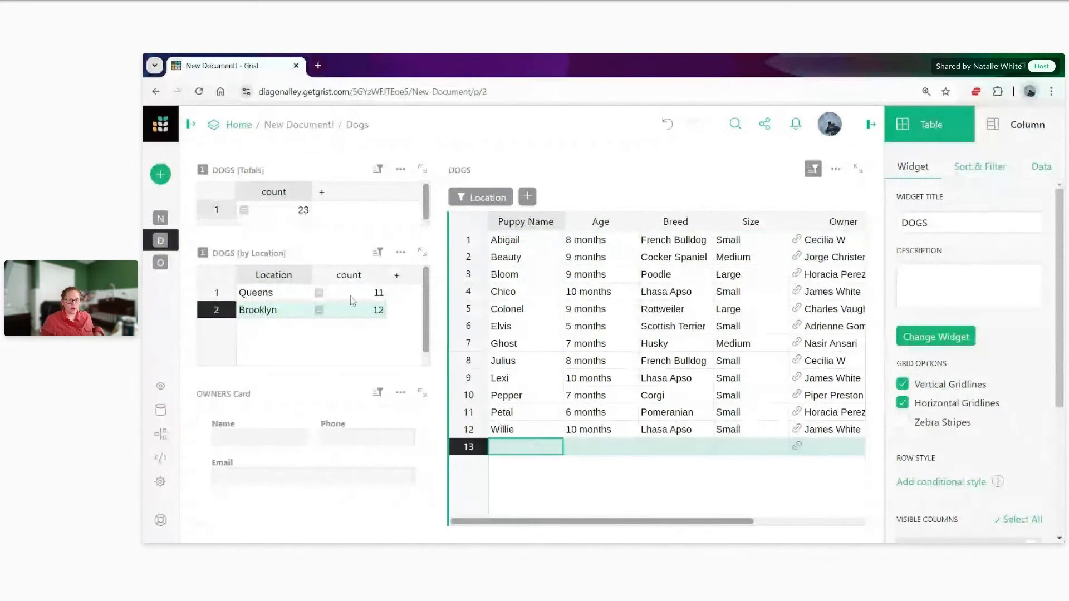
# Show the Queens dogs through the location summary and add a new dog with the Puppy Name Monster.
pyautogui.click(273, 292)
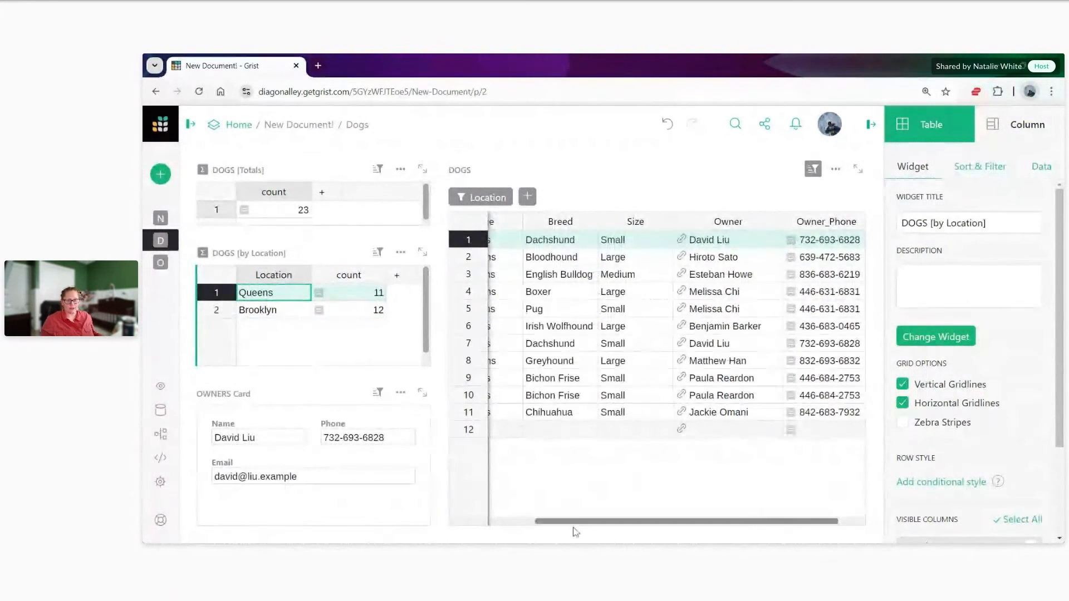
pyautogui.moveTo(573, 523); pyautogui.dragTo(472, 523)
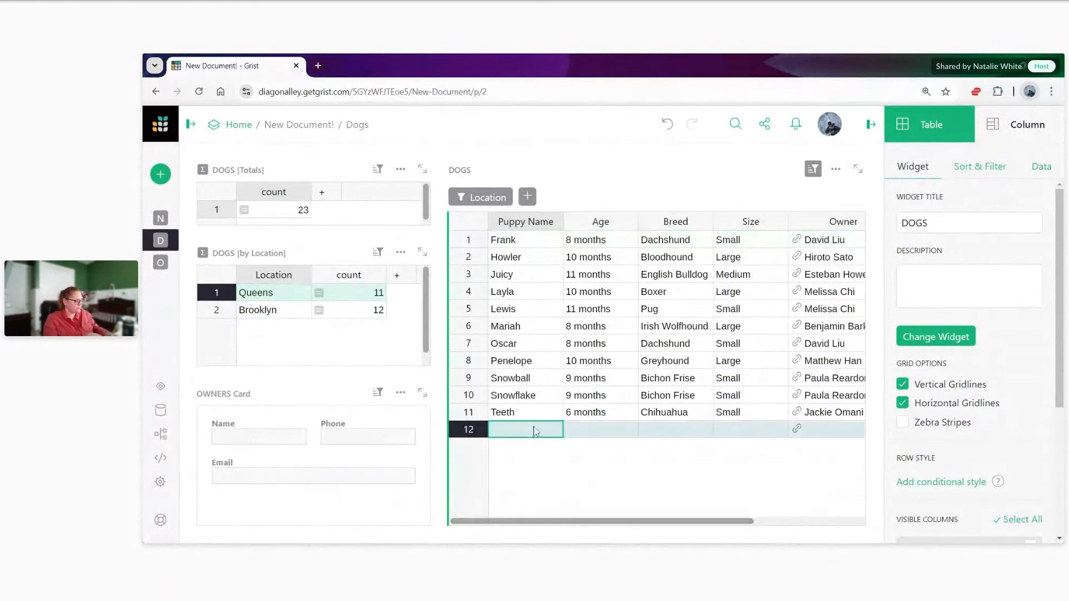
pyautogui.write('Monster')
pyautogui.press('Tab')
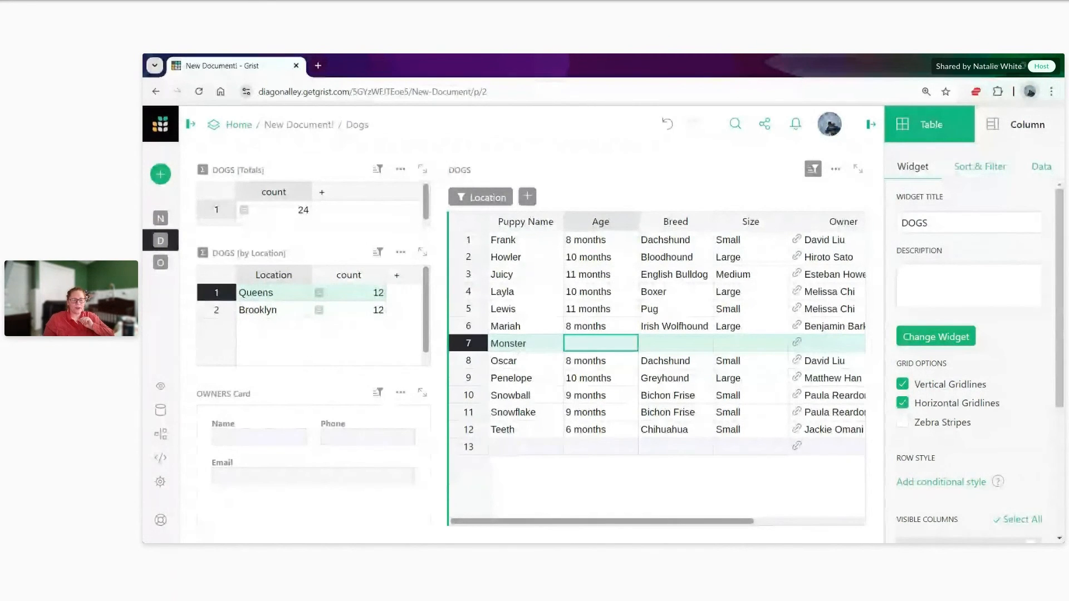
# Show the raw data of the Dogs table and examine the Location and Puppy Name of the Monster record.
pyautogui.click(190, 129)
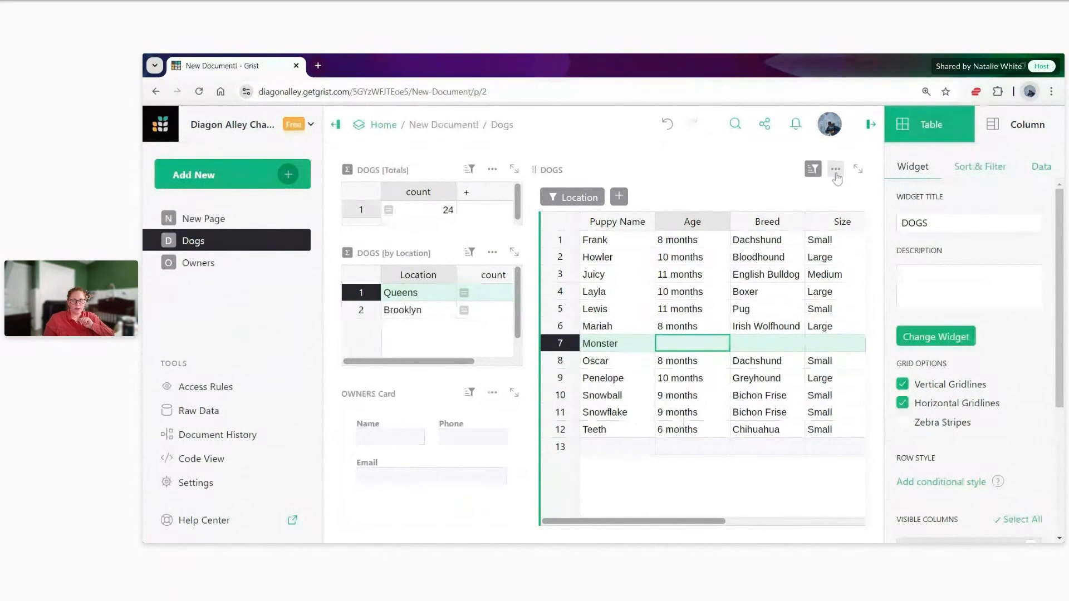
pyautogui.click(835, 170)
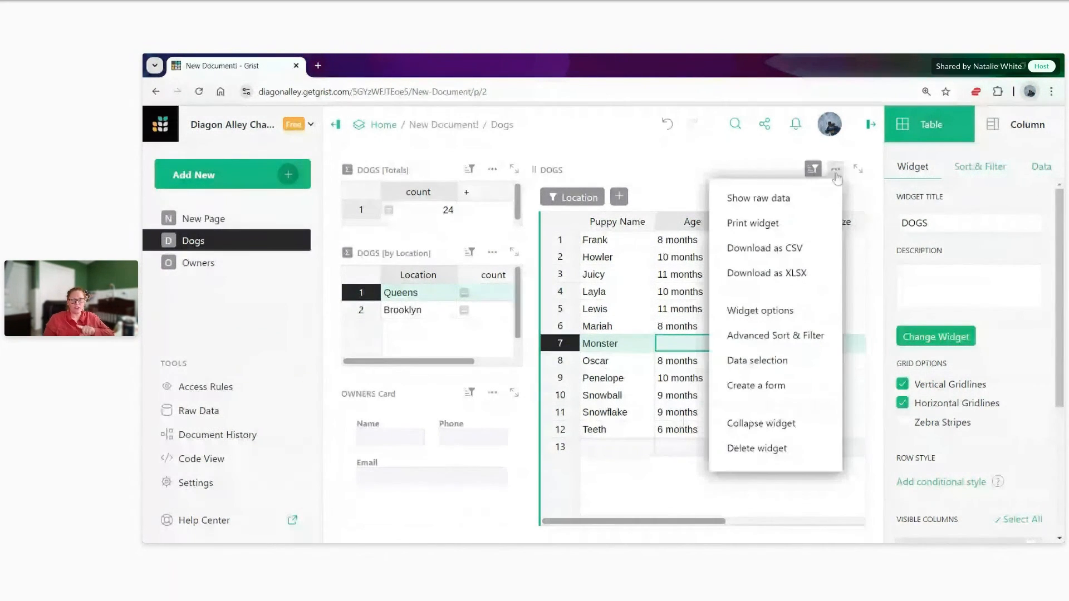
pyautogui.click(822, 205)
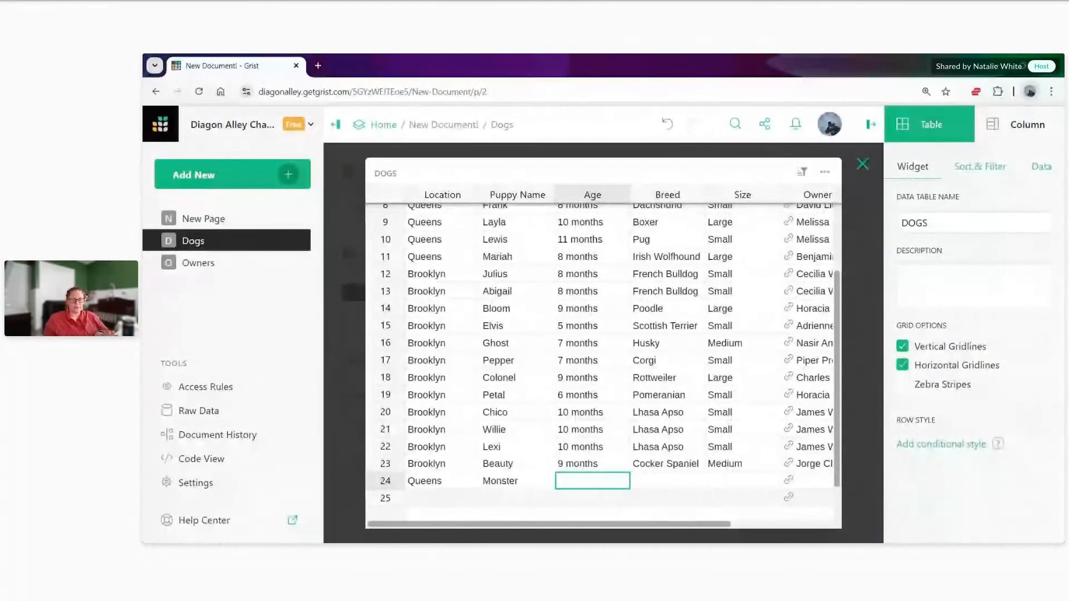
pyautogui.moveTo(443, 481); pyautogui.dragTo(500, 480)
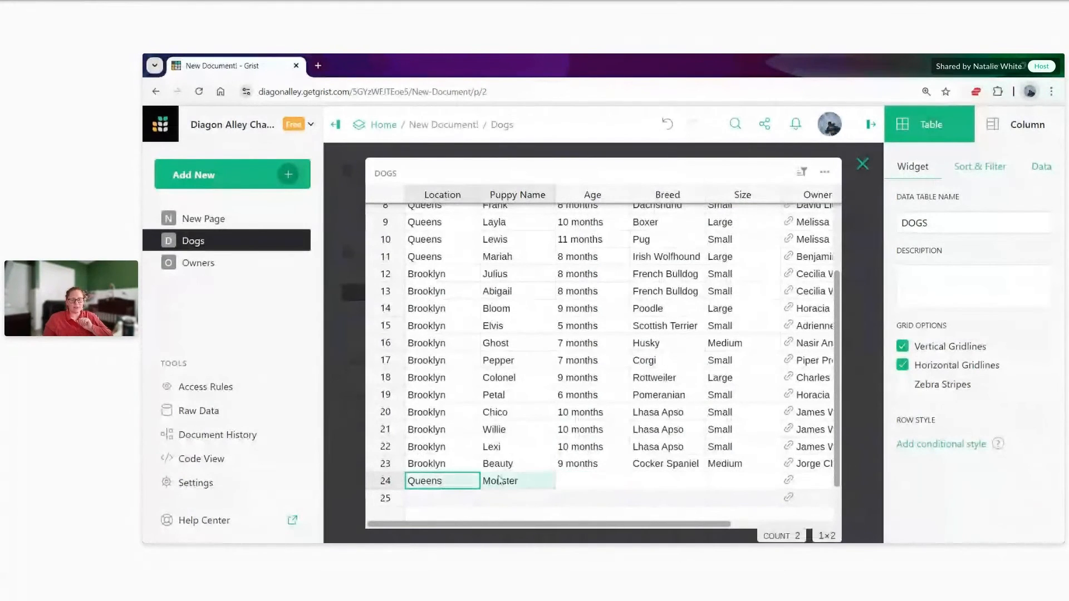
pyautogui.click(560, 485)
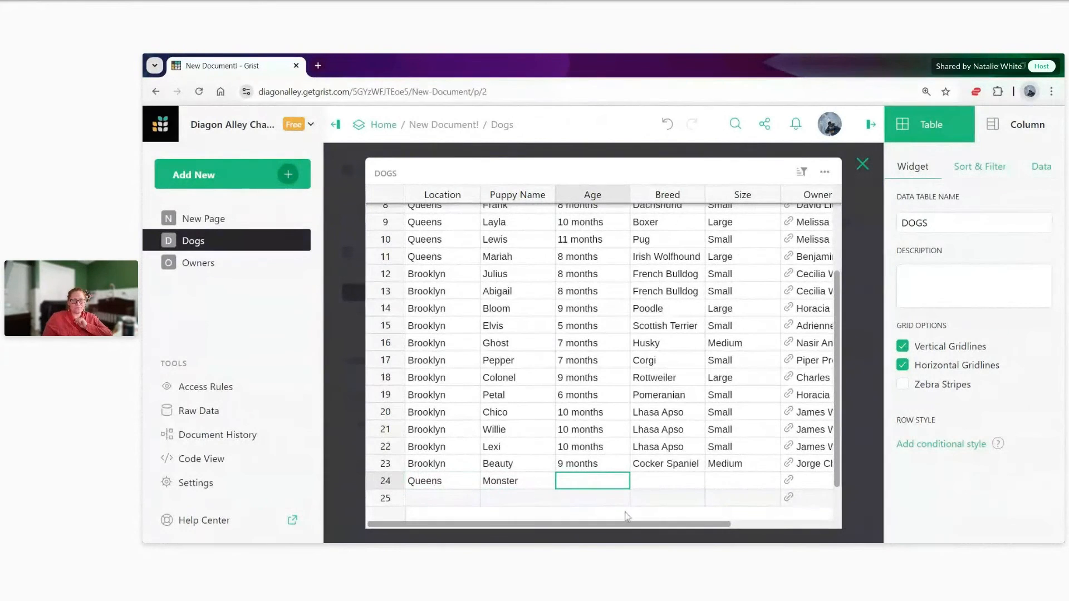
pyautogui.click(863, 164)
pyautogui.moveTo(652, 522); pyautogui.dragTo(624, 511)
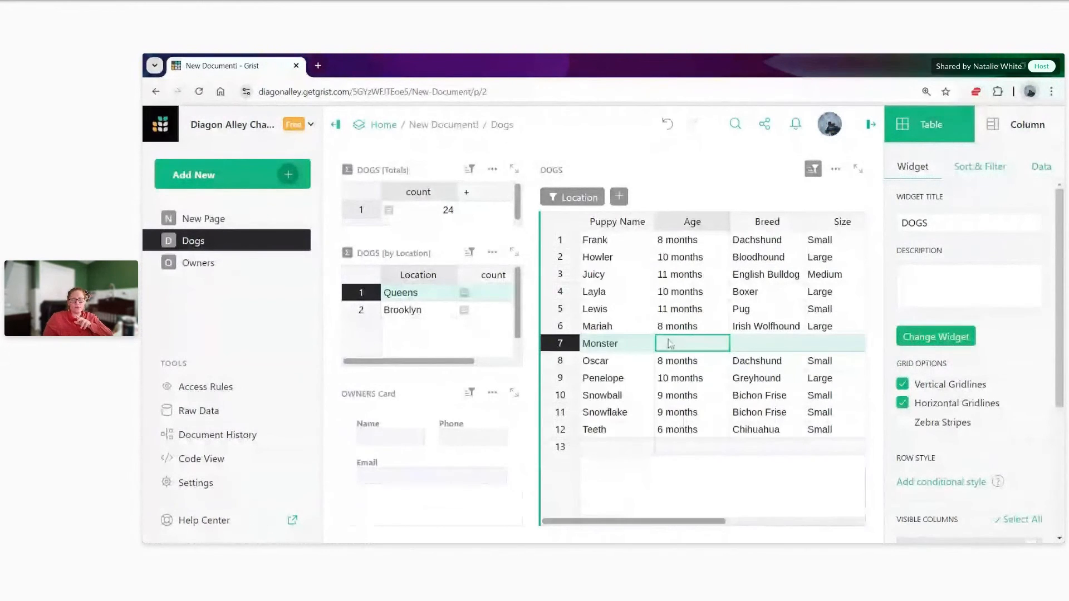
# Assign an existing owner to the Monster row by picking from the Owner reference choices.
pyautogui.click(653, 350)
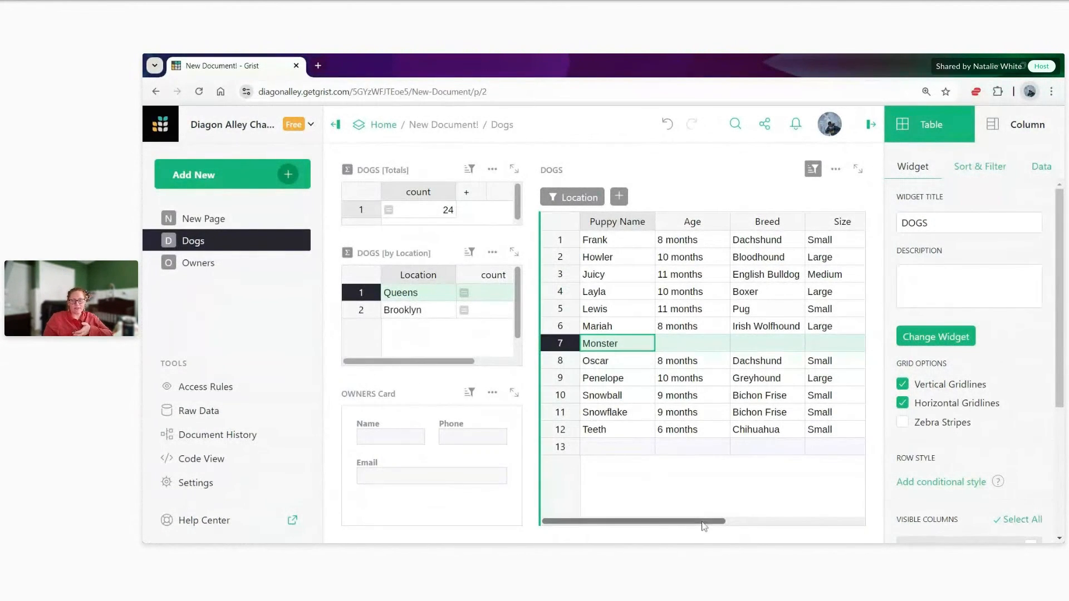
pyautogui.moveTo(705, 521); pyautogui.dragTo(835, 517)
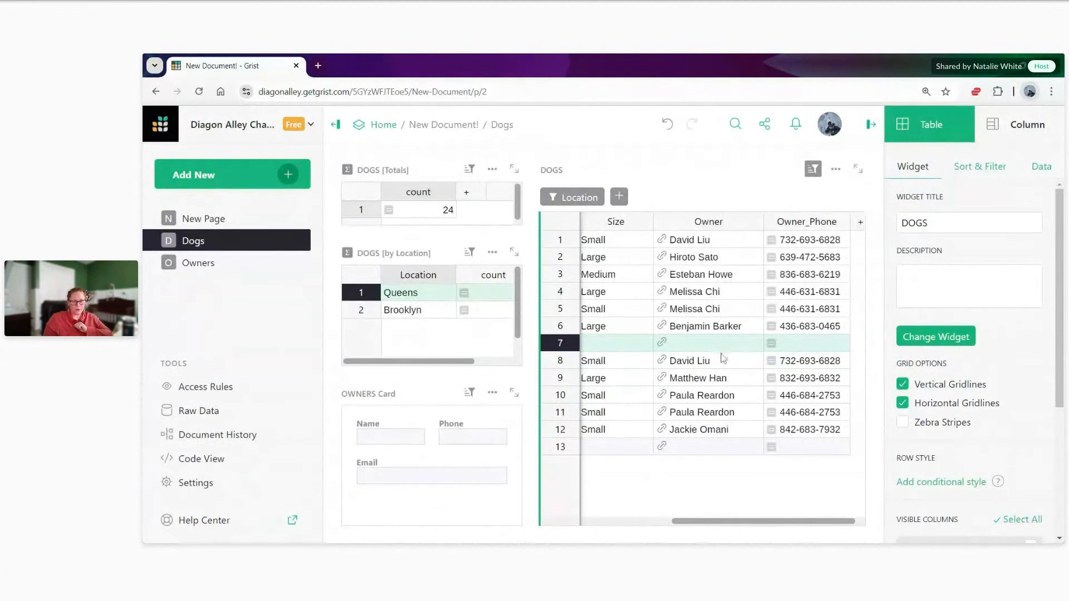
pyautogui.doubleClick(724, 345)
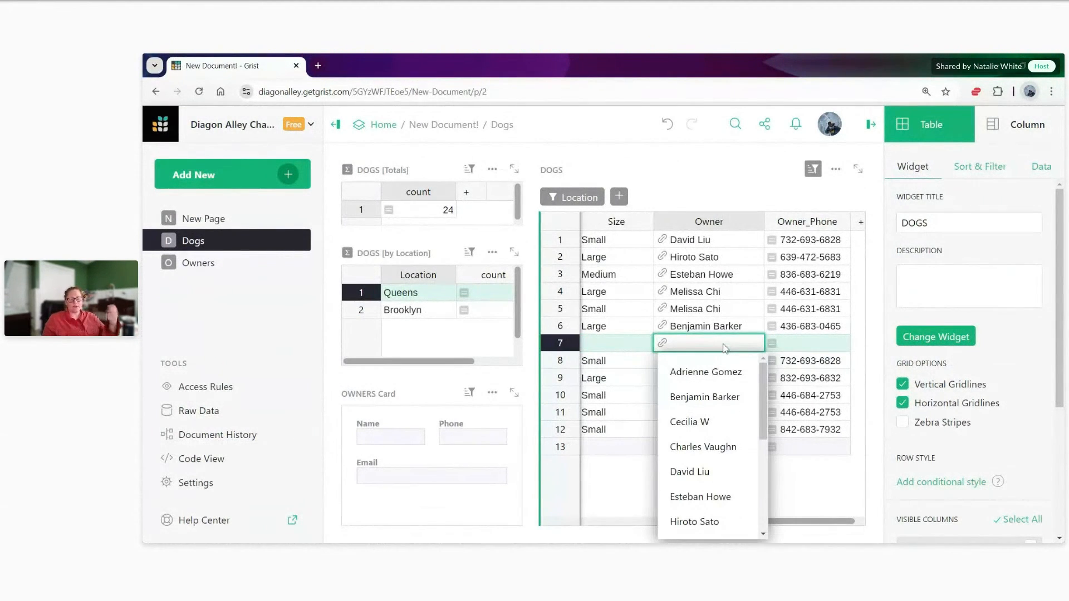
pyautogui.scroll(-1, 705, 412)
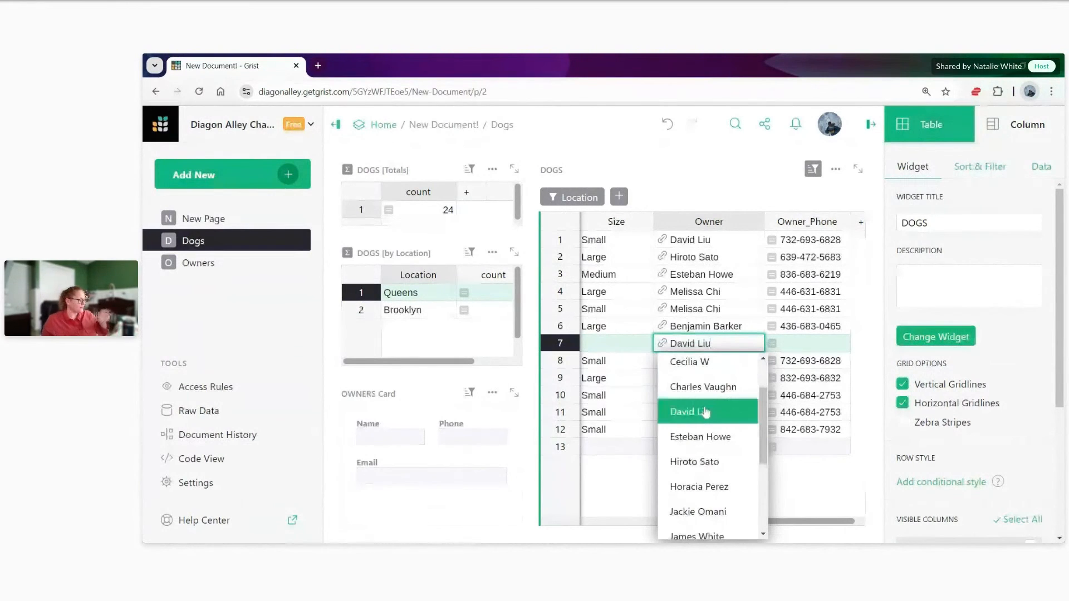
pyautogui.scroll(-1, 706, 412)
pyautogui.scroll(-2, 705, 412)
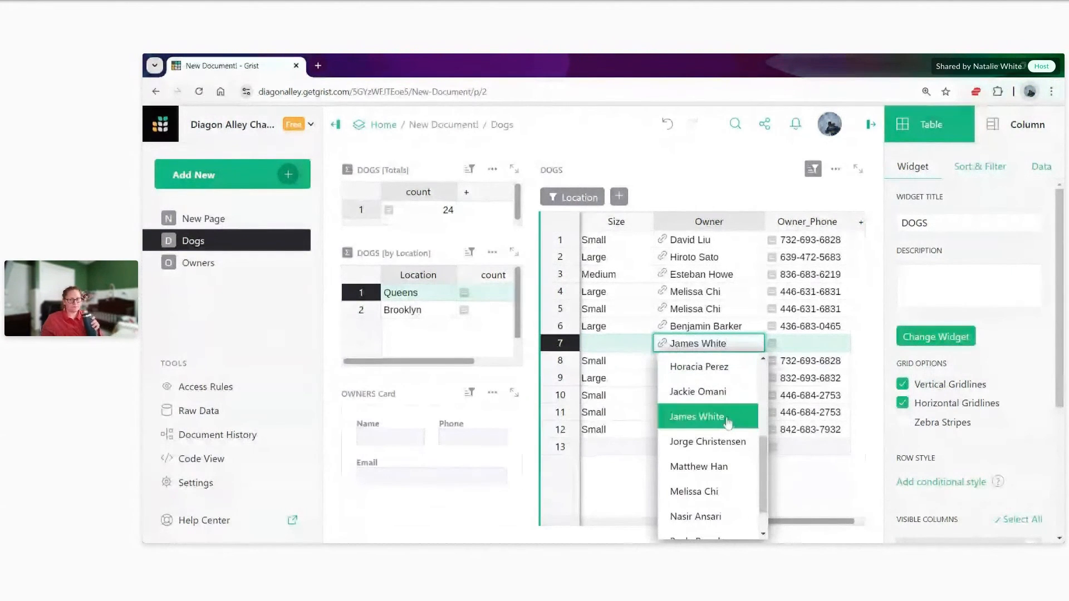
pyautogui.click(727, 422)
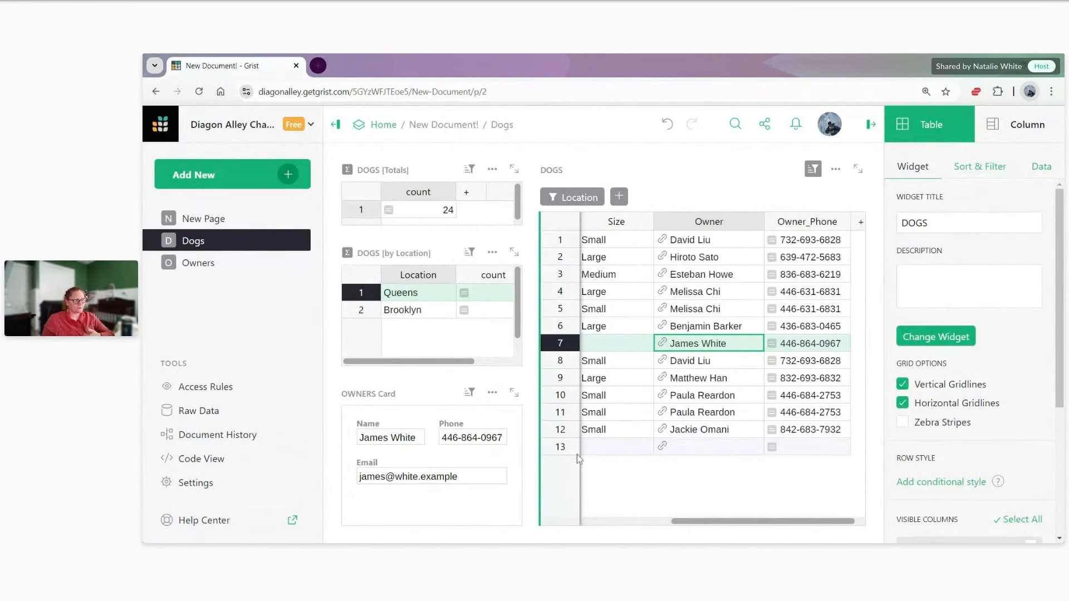
# Add an empty column after Owner_Phone in the Dogs table and keep its default label.
pyautogui.click(860, 225)
pyautogui.click(860, 225)
pyautogui.click(896, 129)
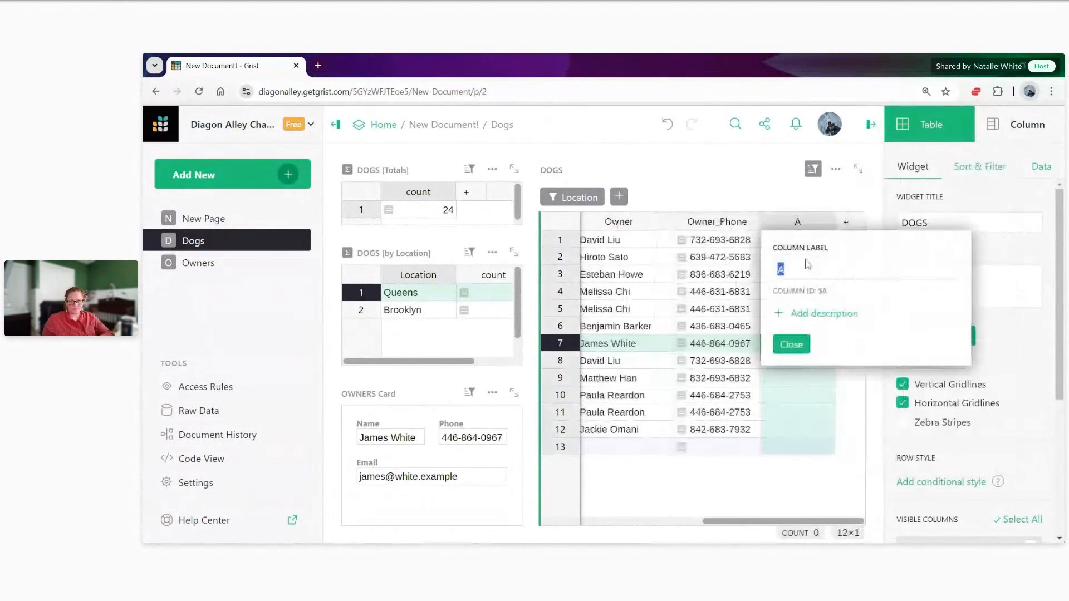
pyautogui.press('Escape')
pyautogui.click(784, 247)
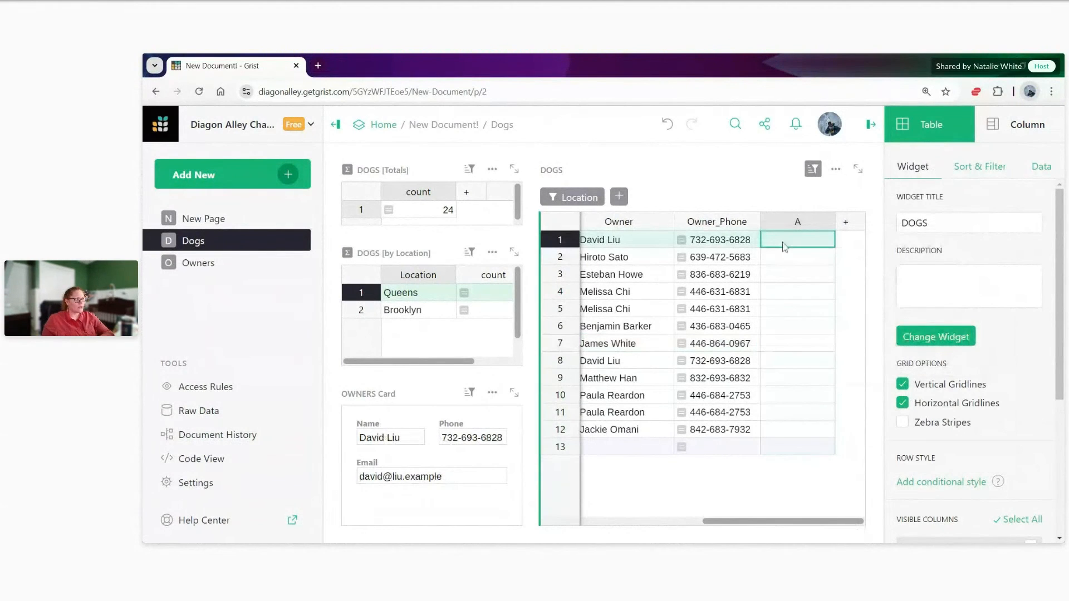
# View the formula entry and AI Assistant option in the new column, and examine the formula behind Owner_Phone.
pyautogui.press('=')
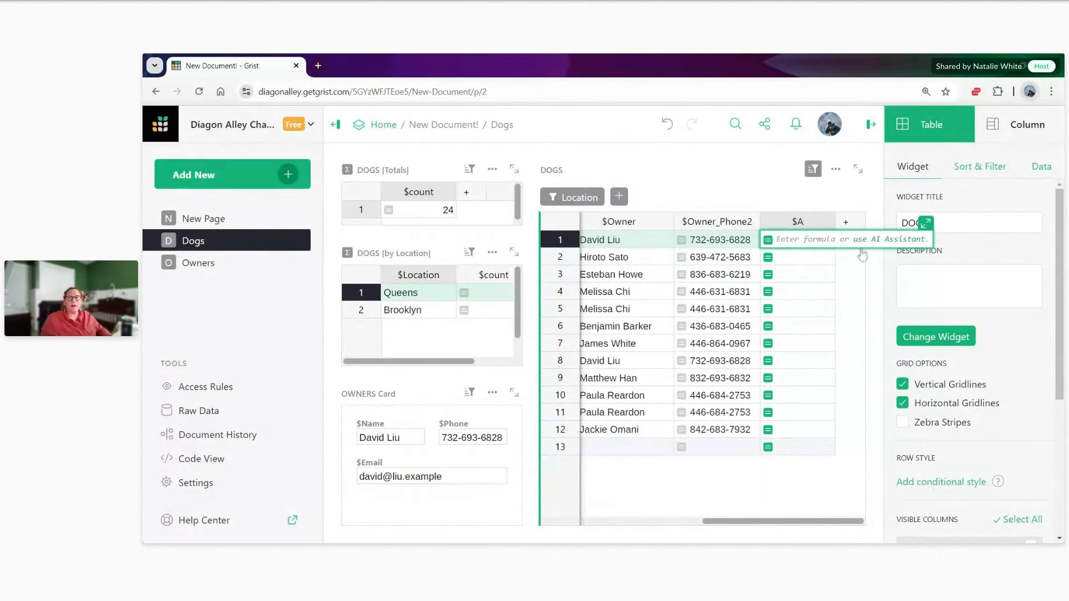
pyautogui.press('Escape')
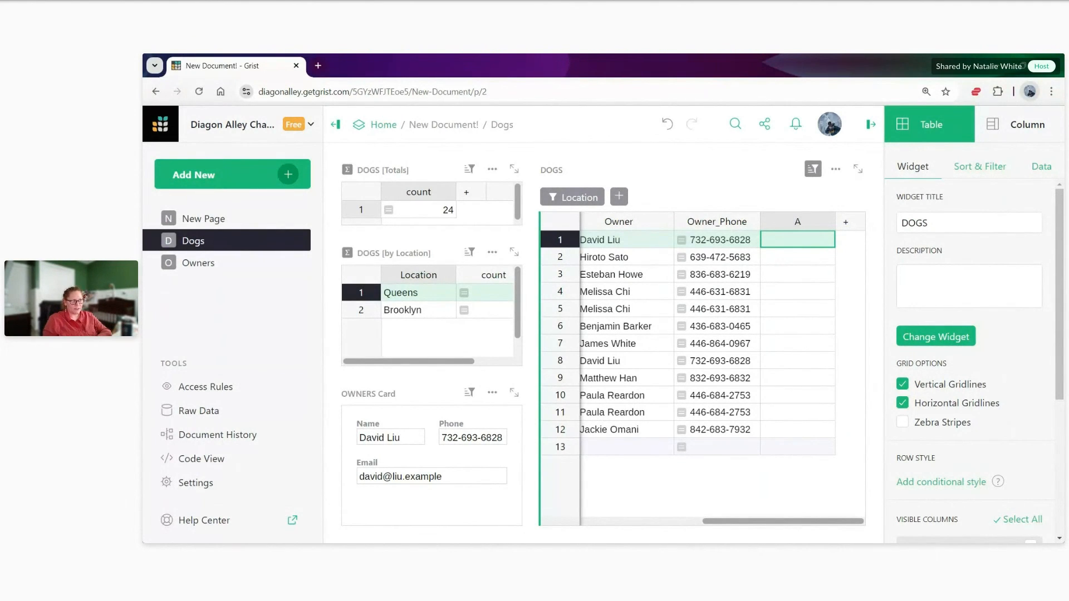
pyautogui.doubleClick(720, 243)
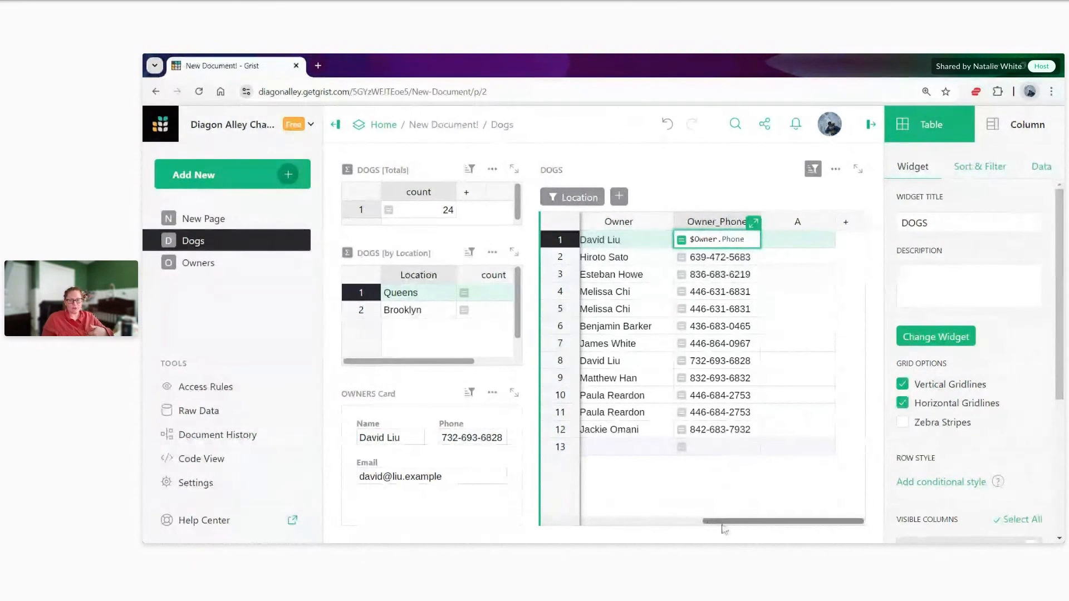
pyautogui.moveTo(731, 522); pyautogui.dragTo(822, 520)
# Widen the Owner column of the Dogs table slightly, and review the document's sharing and export options.
pyautogui.click(619, 345)
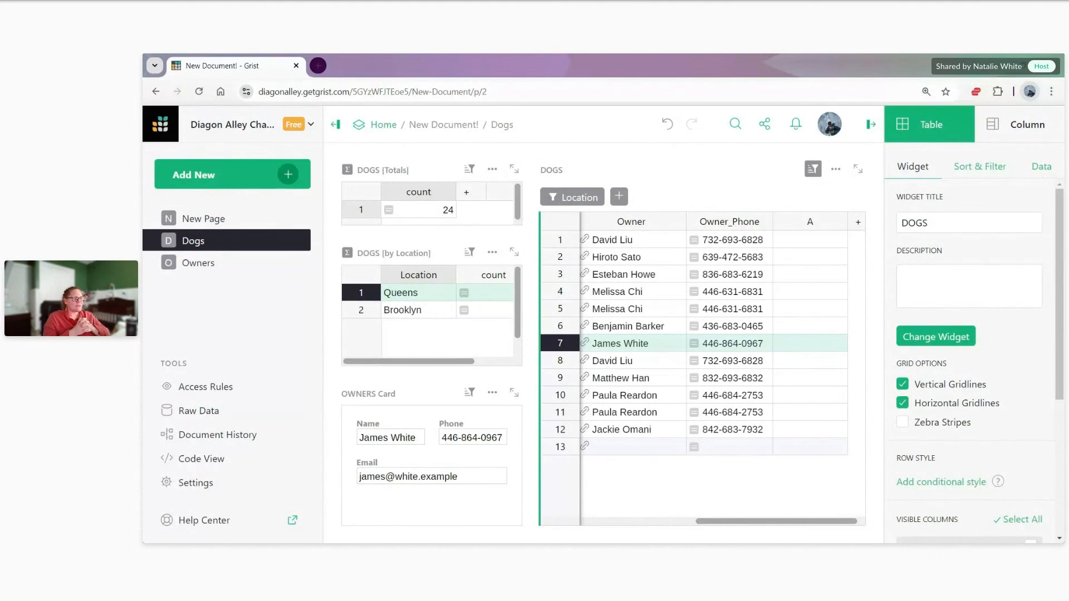
pyautogui.moveTo(686, 222); pyautogui.dragTo(697, 222)
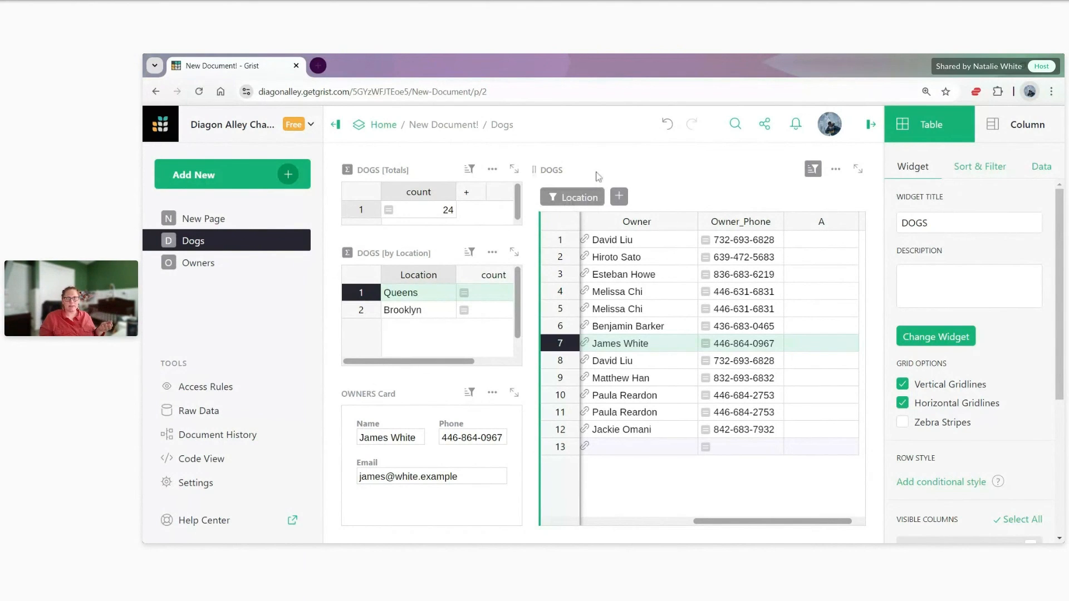
pyautogui.click(763, 125)
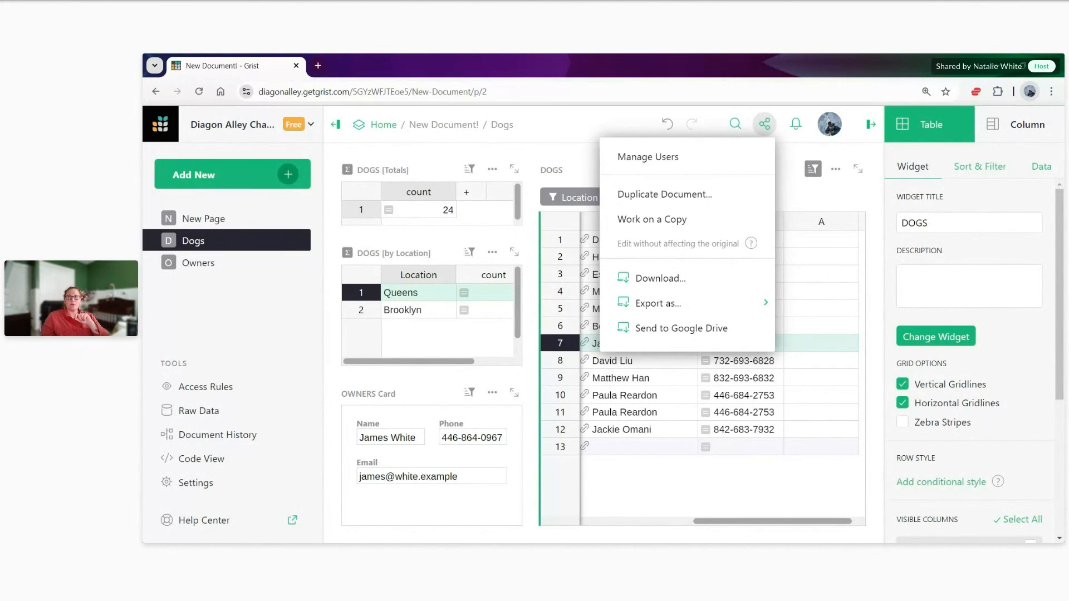
pyautogui.click(468, 354)
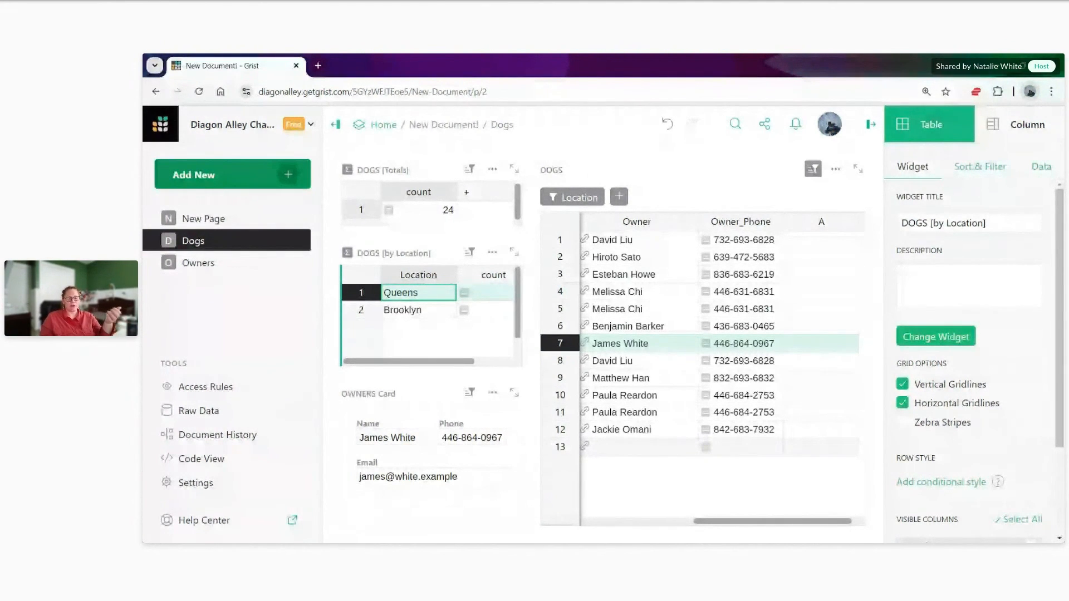
# Add a new page with a Card widget that shows the Dogs data.
pyautogui.click(259, 183)
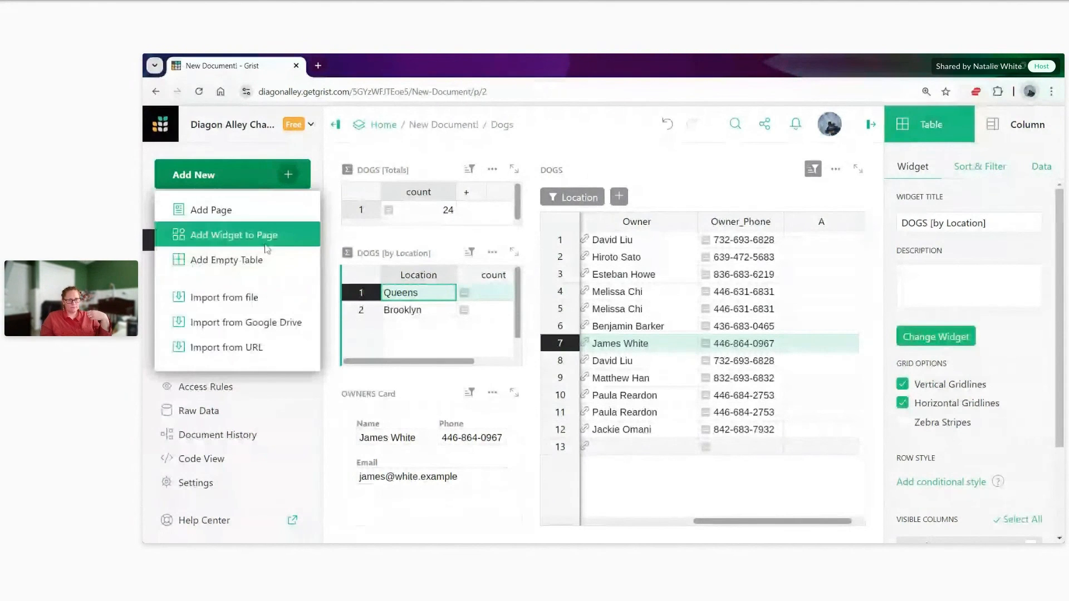
pyautogui.click(267, 215)
pyautogui.click(379, 206)
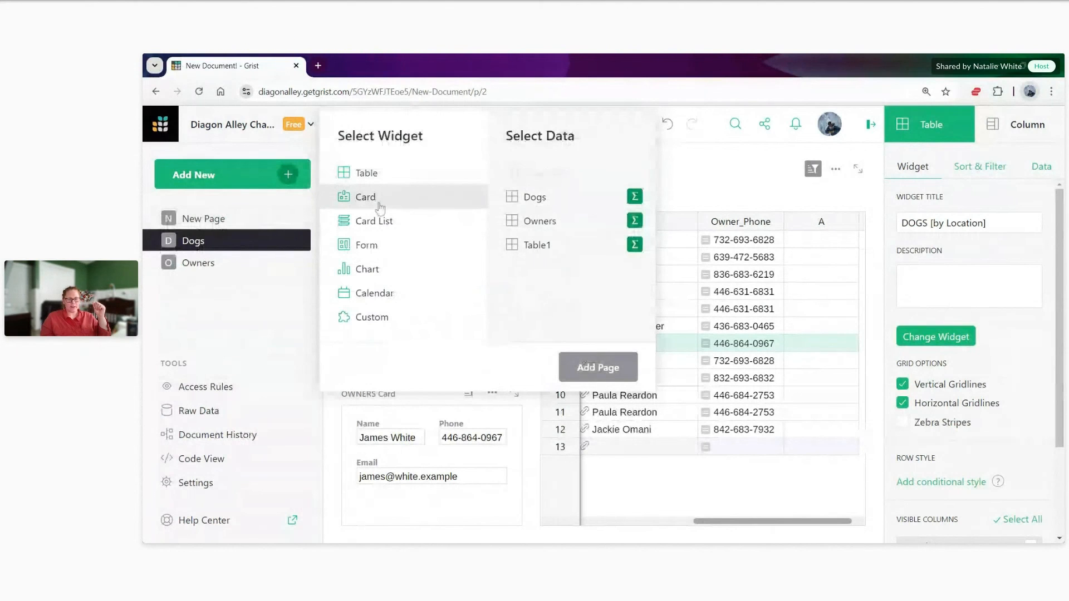
pyautogui.click(539, 200)
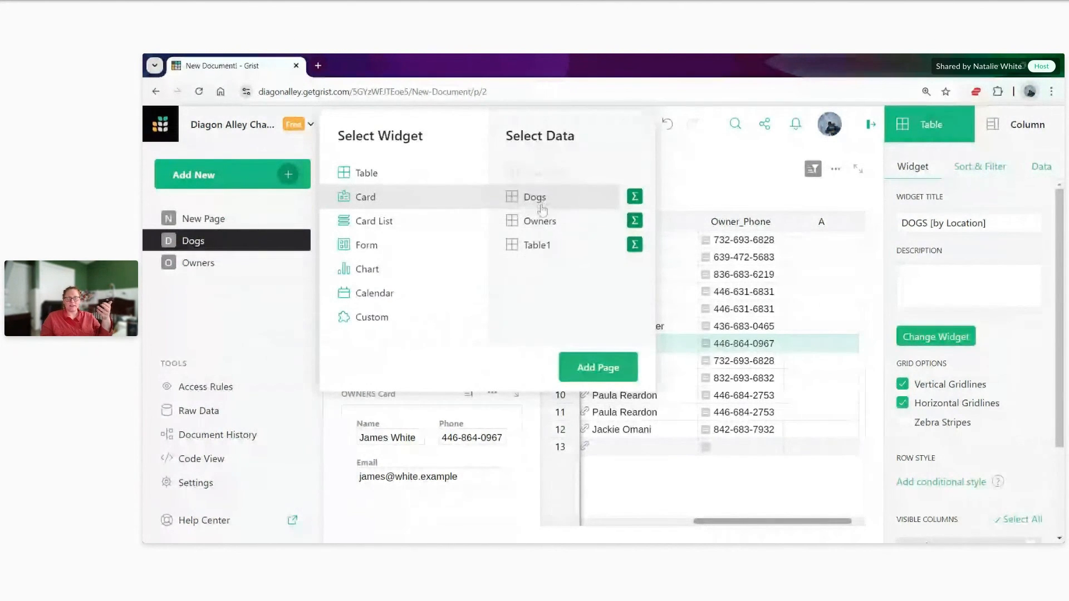
pyautogui.click(593, 376)
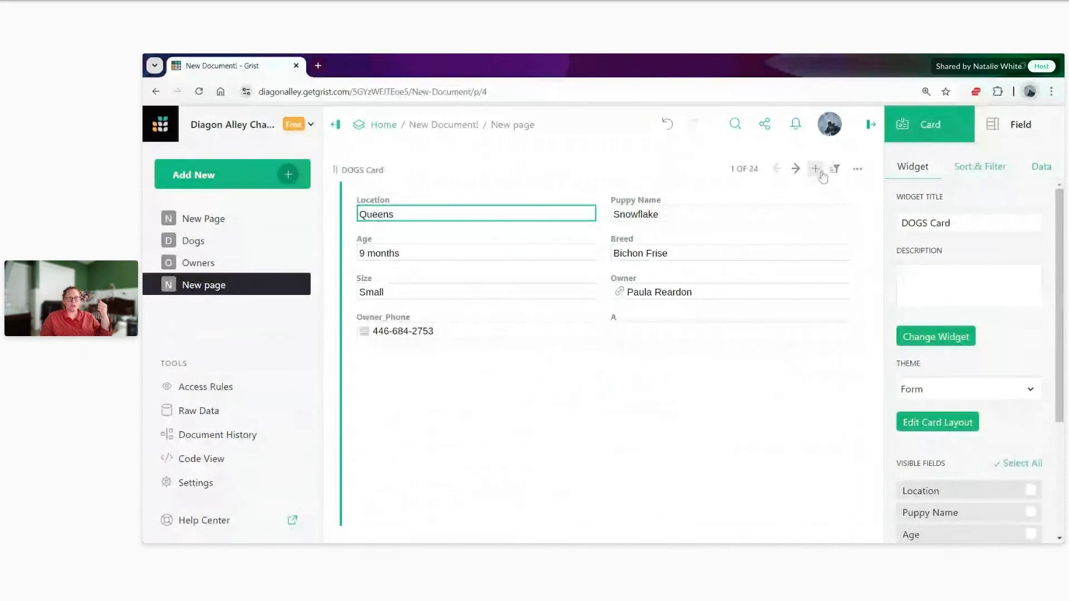
# Browse forward through the dog cards and add a record with the Puppy Name Monster Junior.
pyautogui.doubleClick(793, 173)
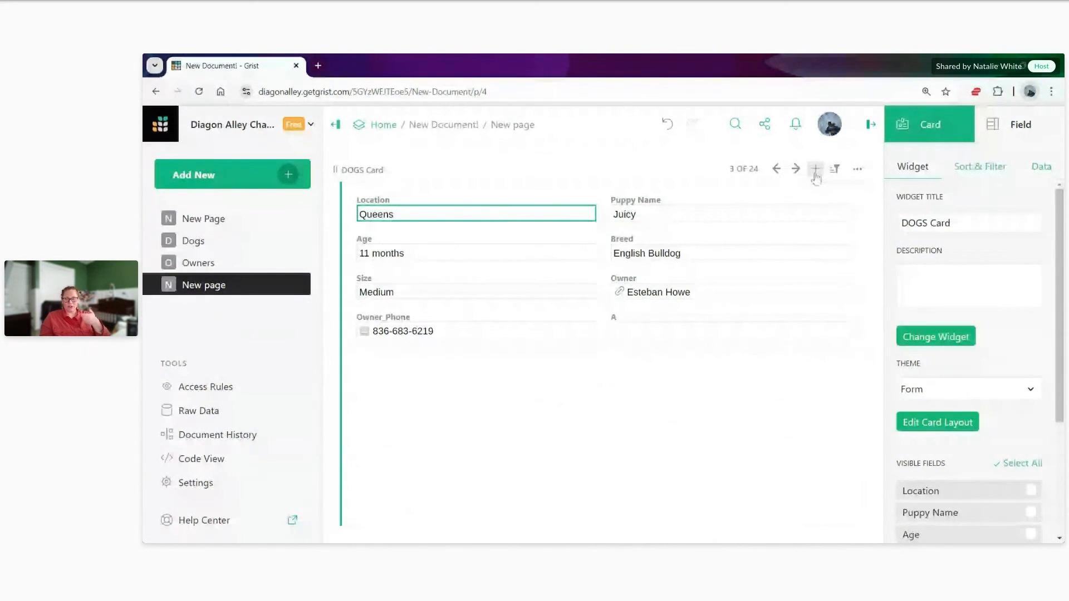
pyautogui.click(815, 170)
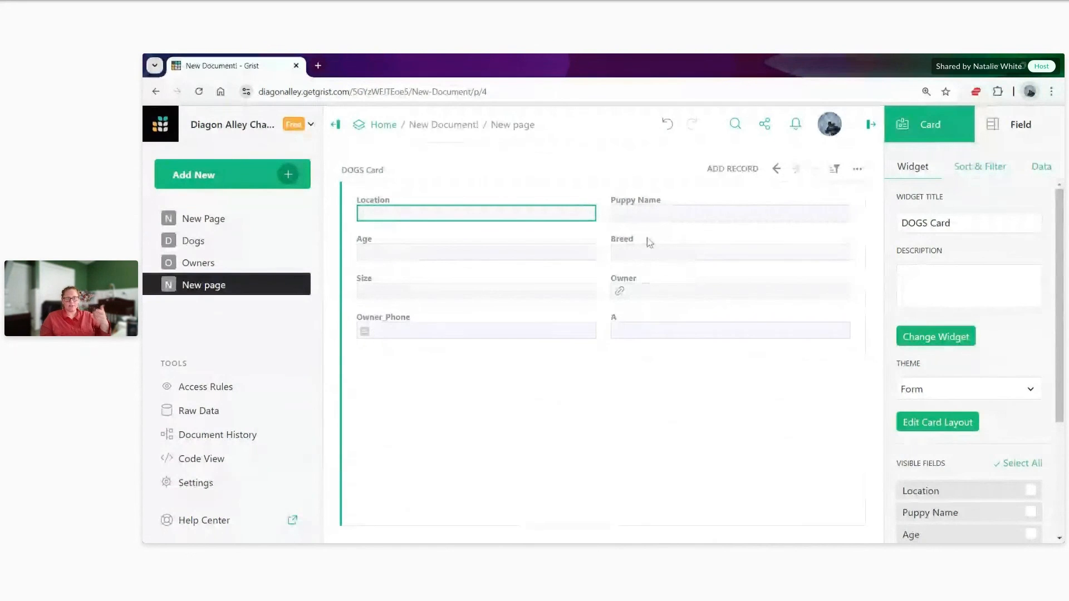
pyautogui.click(649, 220)
pyautogui.write('Monst')
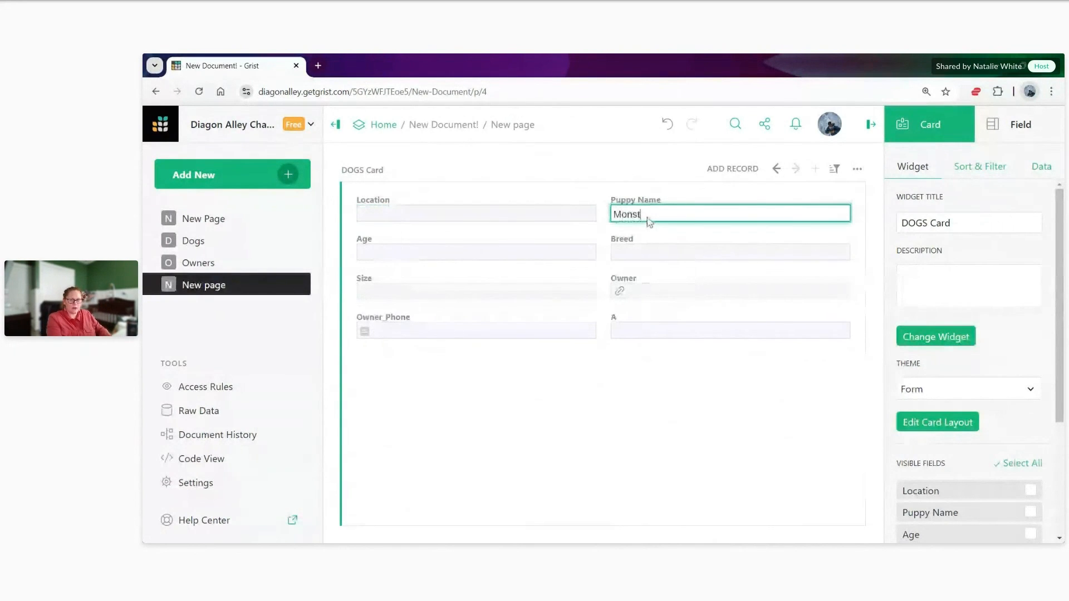
pyautogui.write('er Junior')
pyautogui.press('Return')
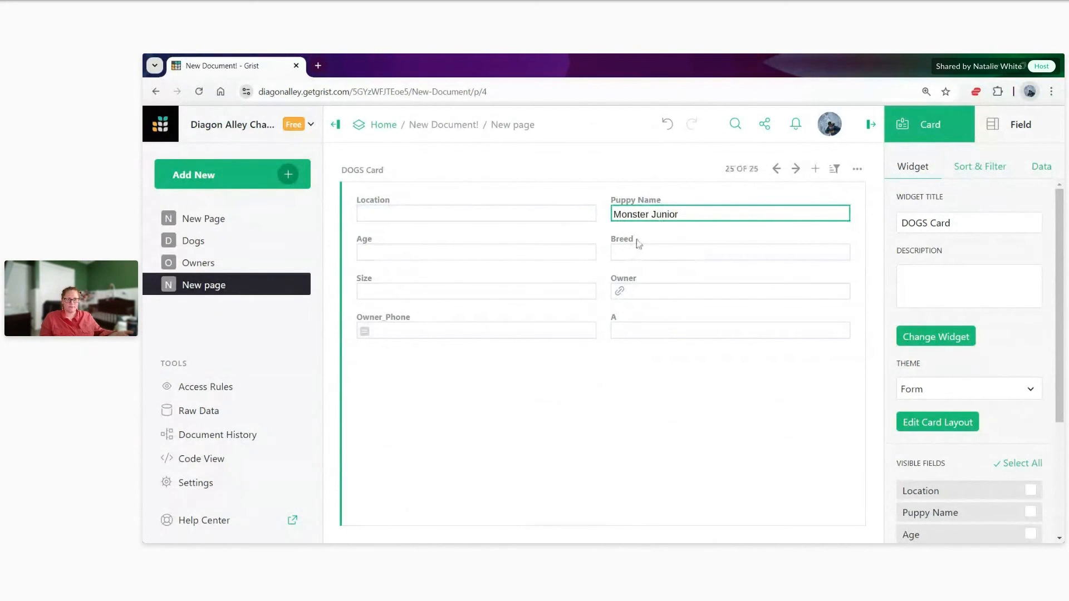
# Filter the Dogs card by Puppy Name with none of the existing values selected, and save the filter.
pyautogui.click(835, 169)
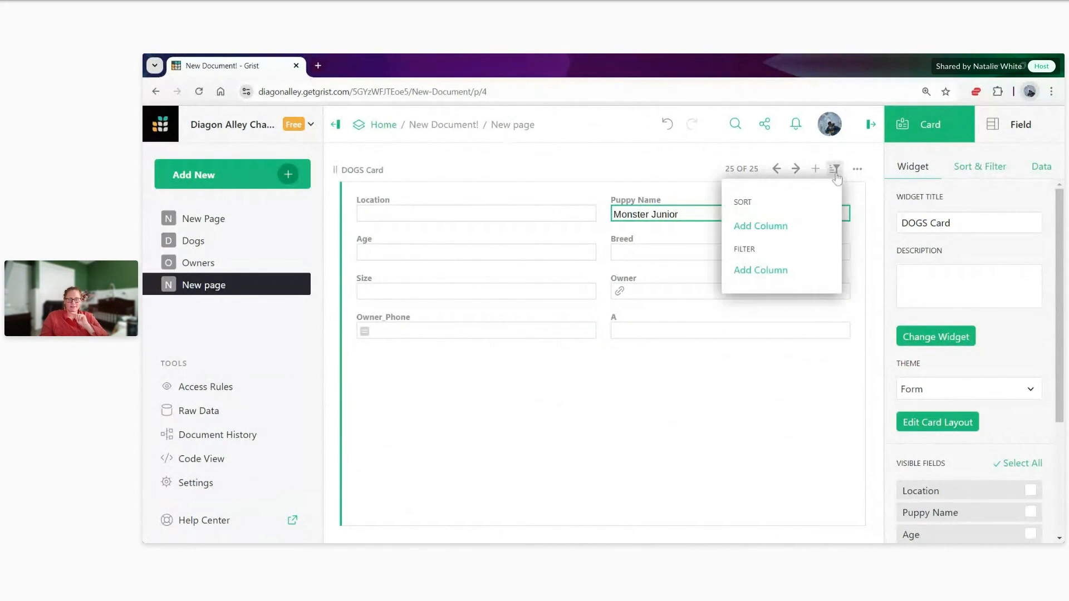
pyautogui.click(759, 271)
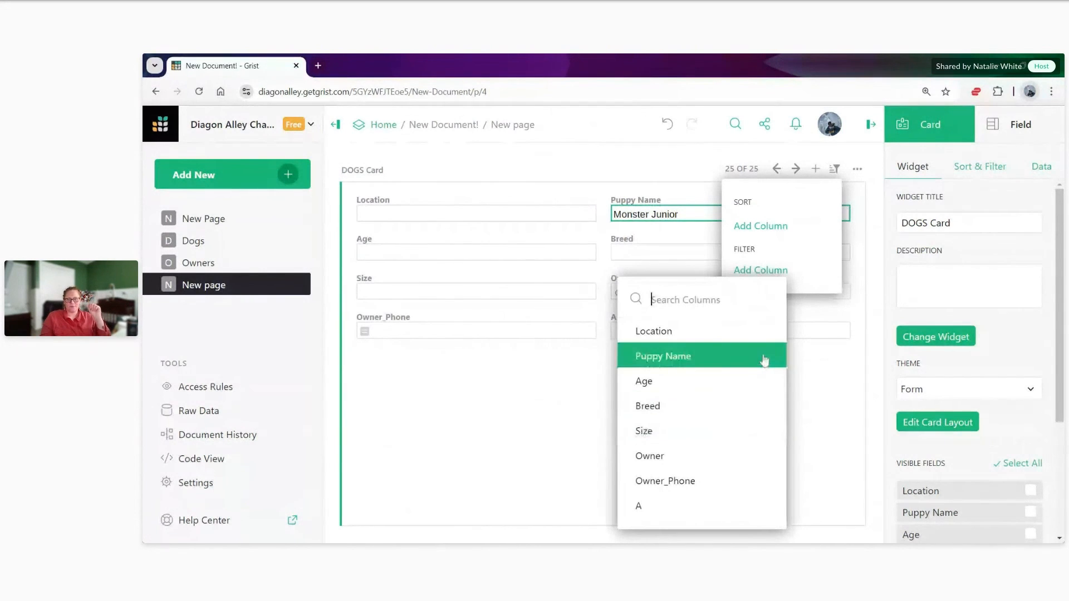
pyautogui.click(649, 357)
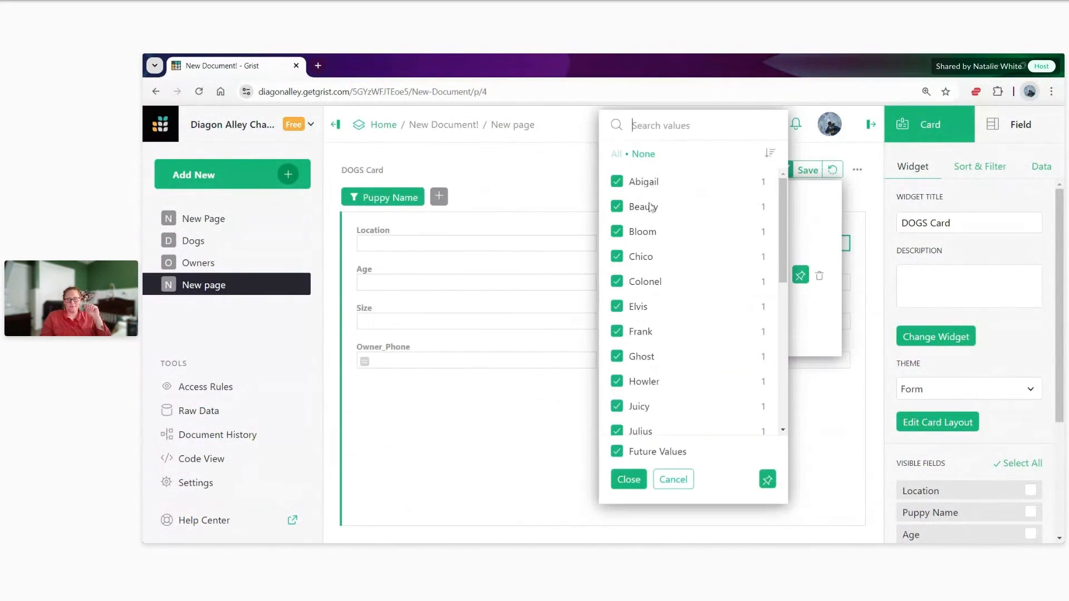
pyautogui.click(644, 153)
pyautogui.click(629, 479)
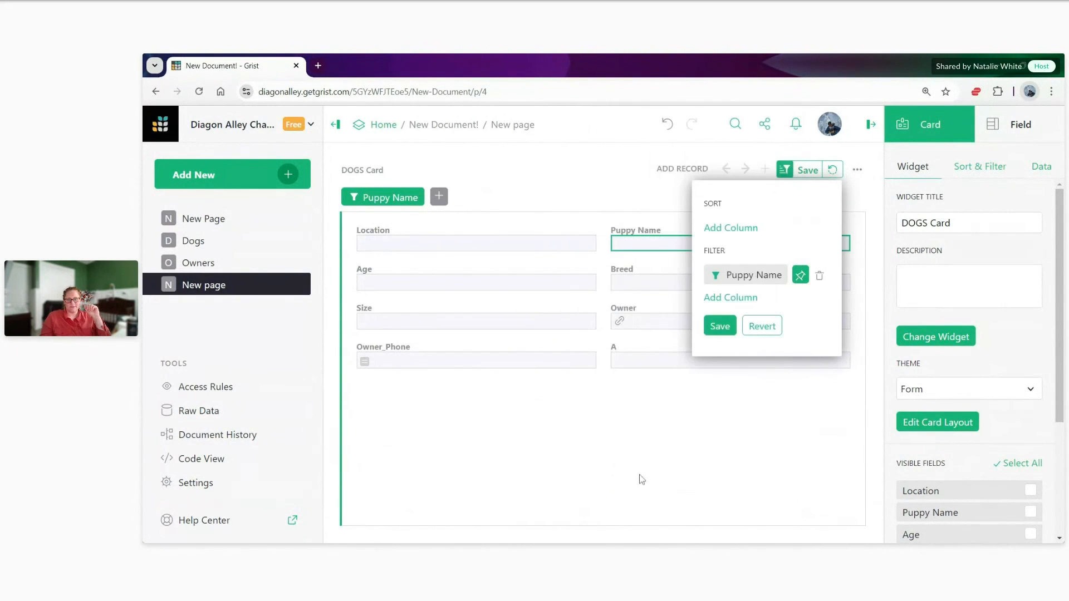
pyautogui.click(721, 328)
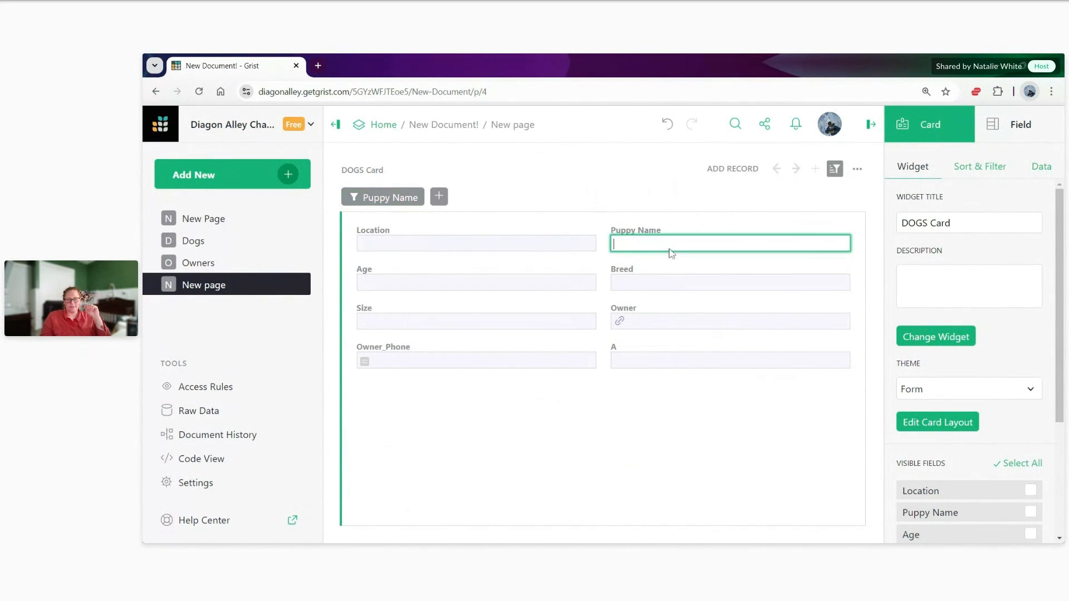
# Add a dog record through the blank card by entering a first name as Puppy Name, and select its Breed field.
pyautogui.write('NAtalie')
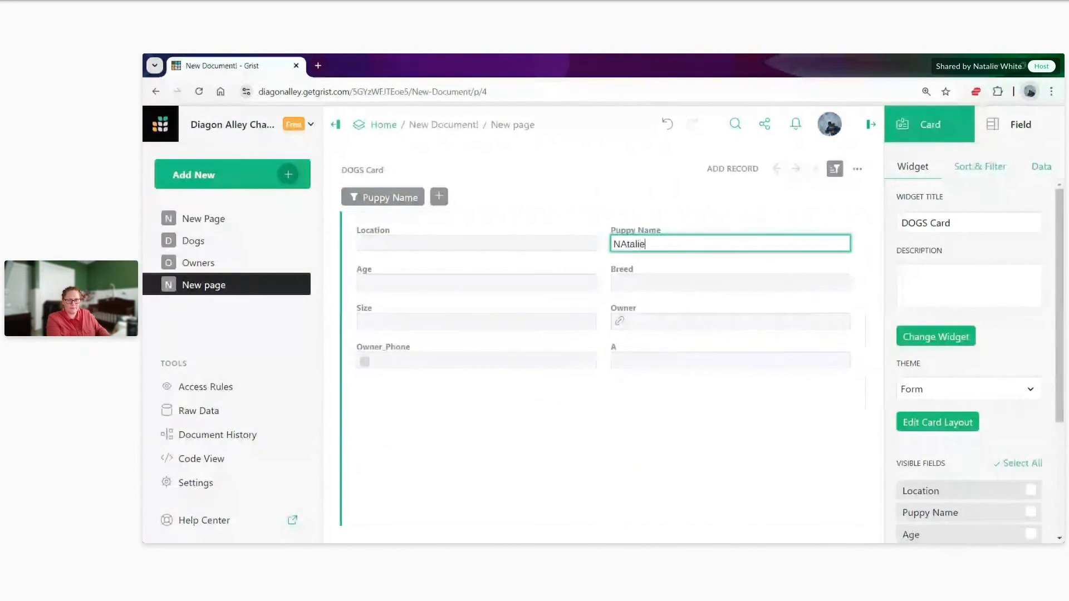
pyautogui.press('Return')
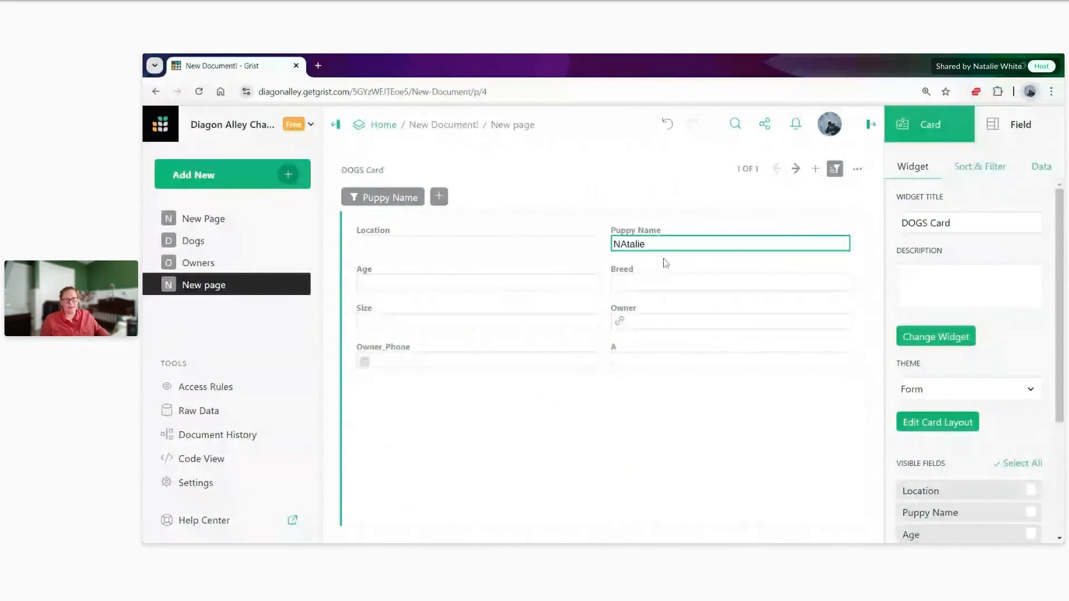
pyautogui.click(640, 282)
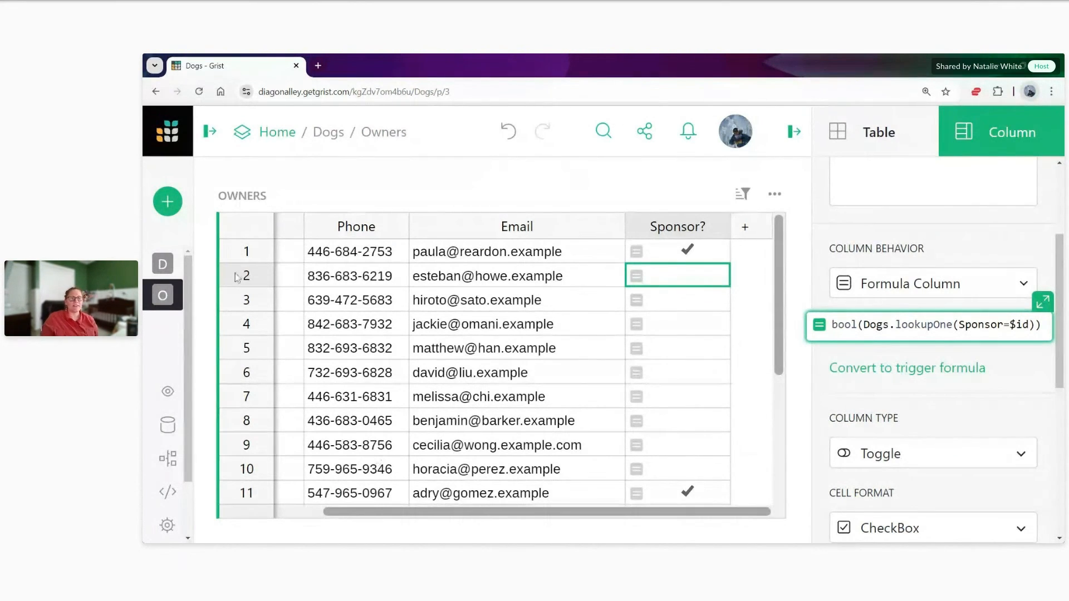
# Expand the Dogs document's navigation, bring up the Help Center resources and open the Community Forum.
pyautogui.click(207, 131)
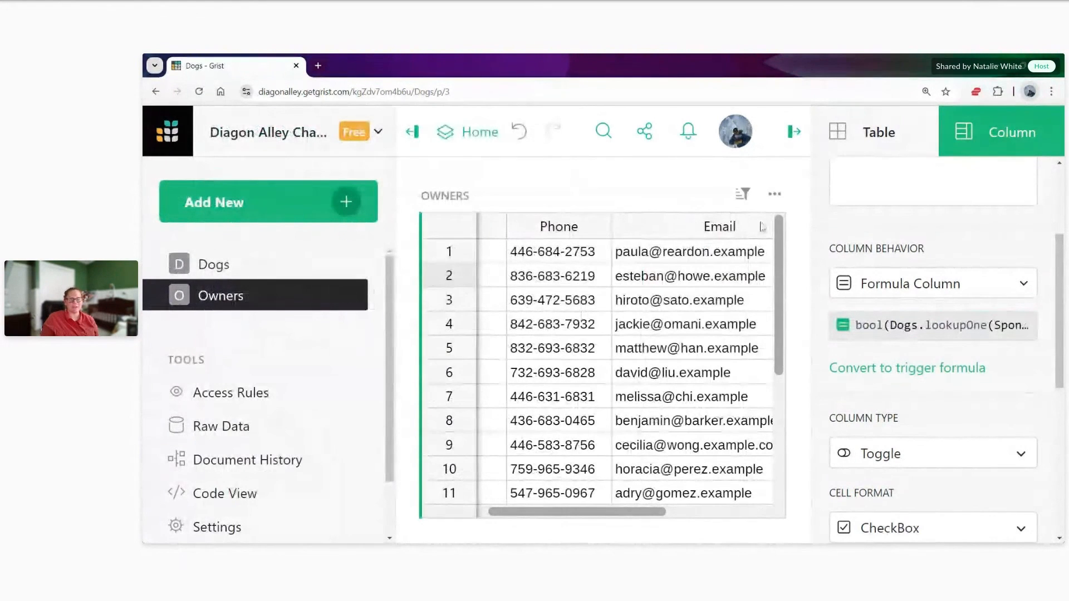
pyautogui.scroll(-2, 334, 405)
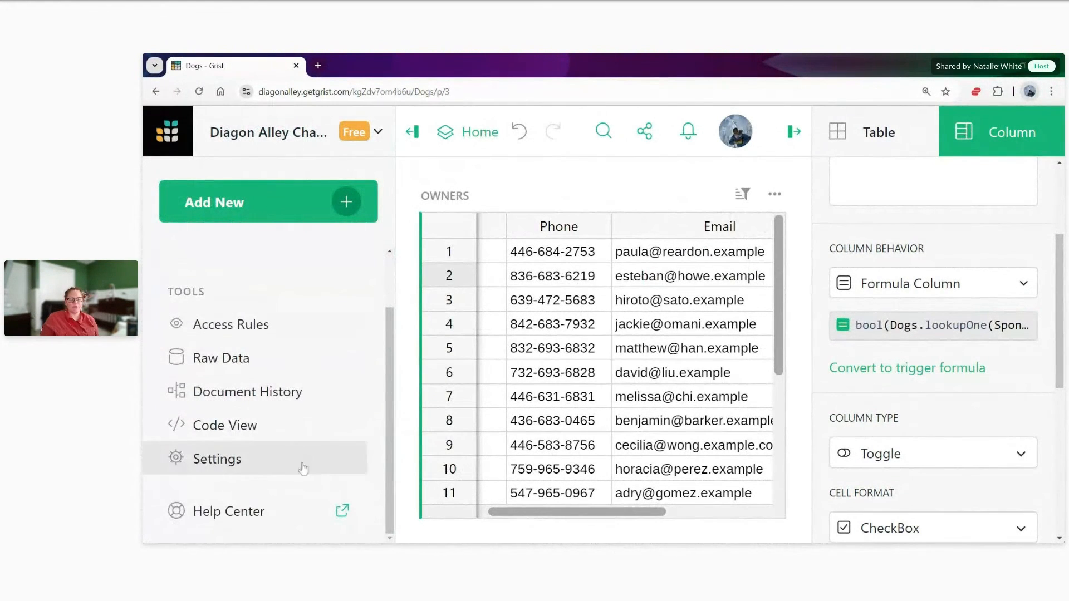
pyautogui.click(245, 512)
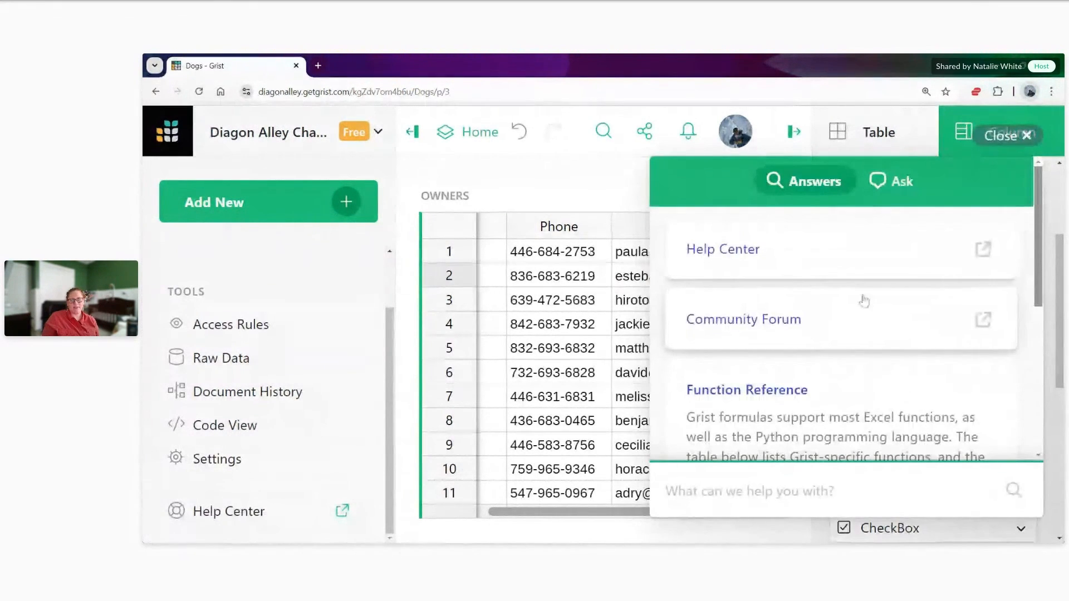
pyautogui.click(744, 328)
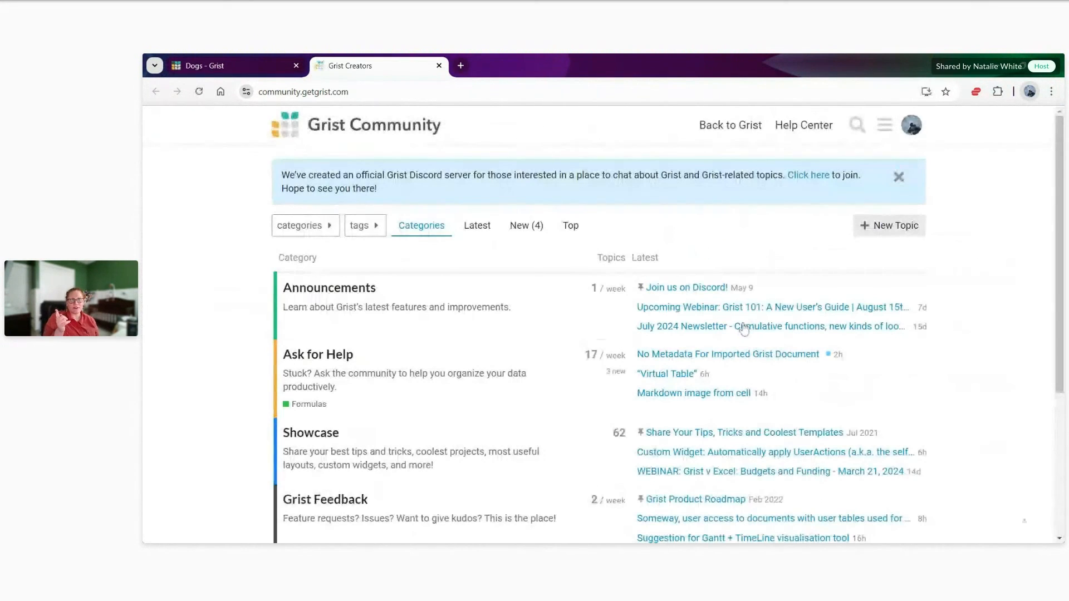